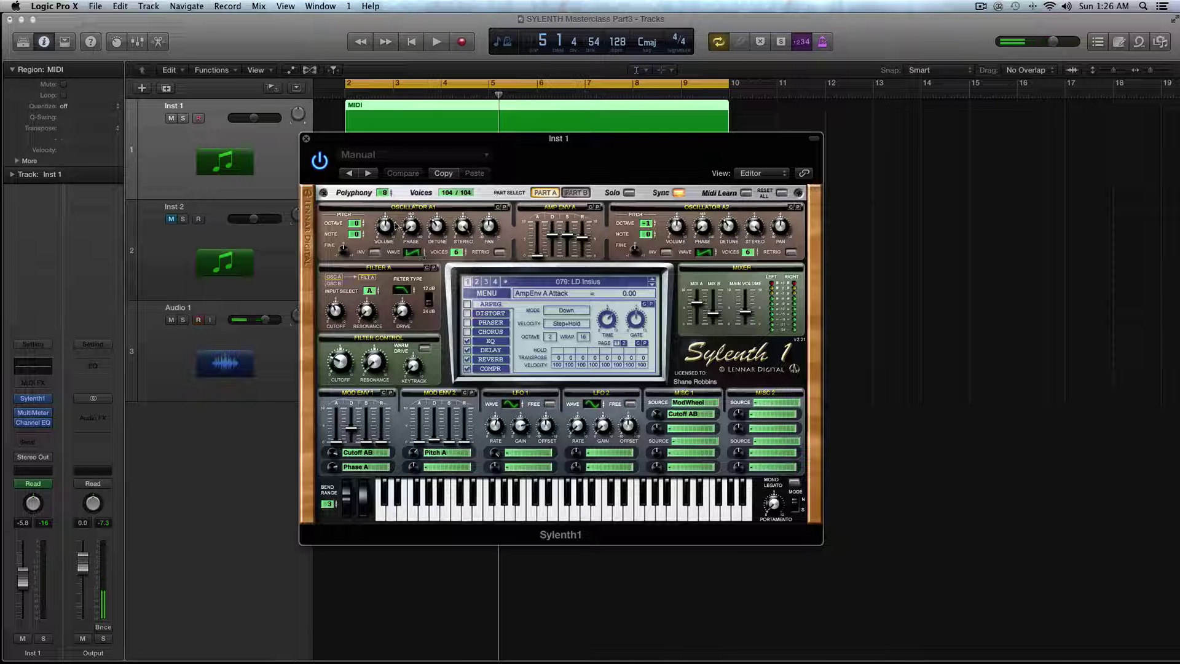
- Move the Sylenth1 window below the Inst 1 MIDI region and play the pattern to hear the current patch
{"action": "left_click_drag", "start_coordinate": [340, 142], "coordinate": [382, 216]}
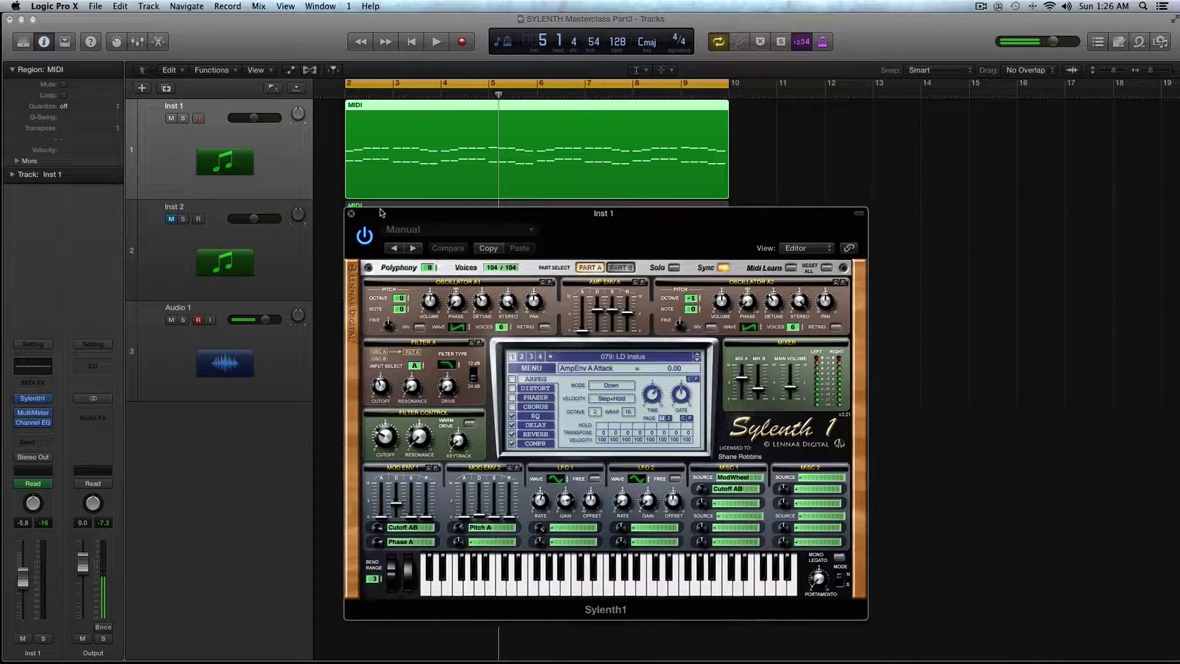
{"action": "left_click", "coordinate": [330, 180]}
{"action": "left_click", "coordinate": [383, 173]}
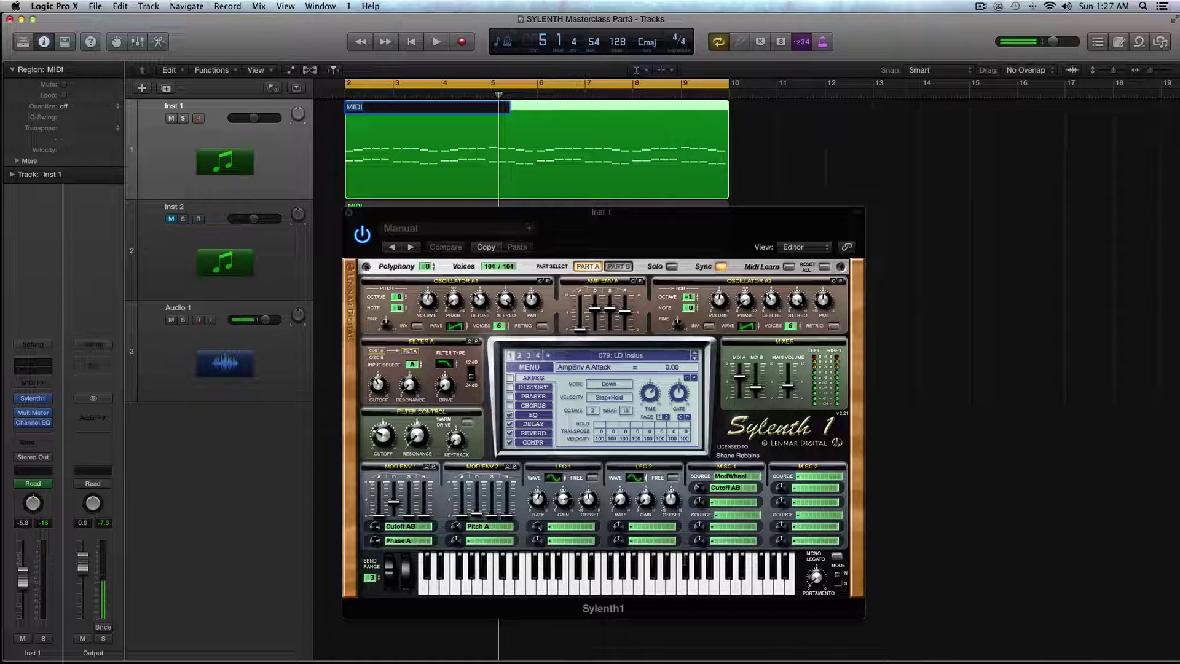
{"action": "key", "text": "Return"}
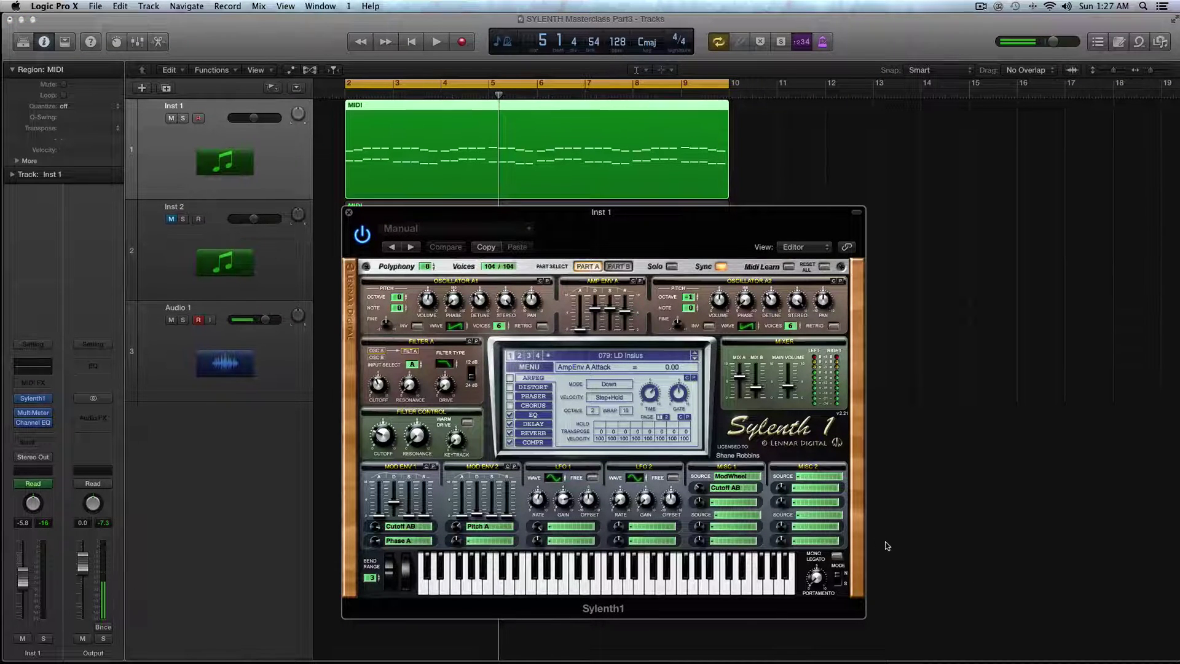
{"action": "key", "text": "space"}
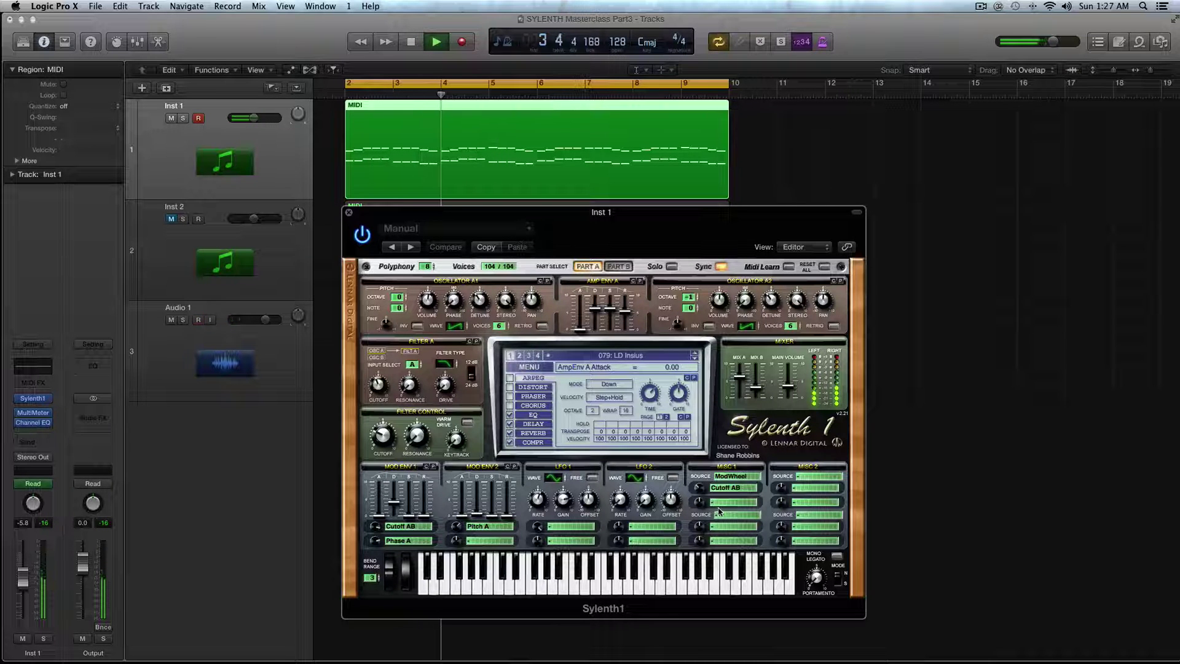
{"action": "key", "text": "space"}
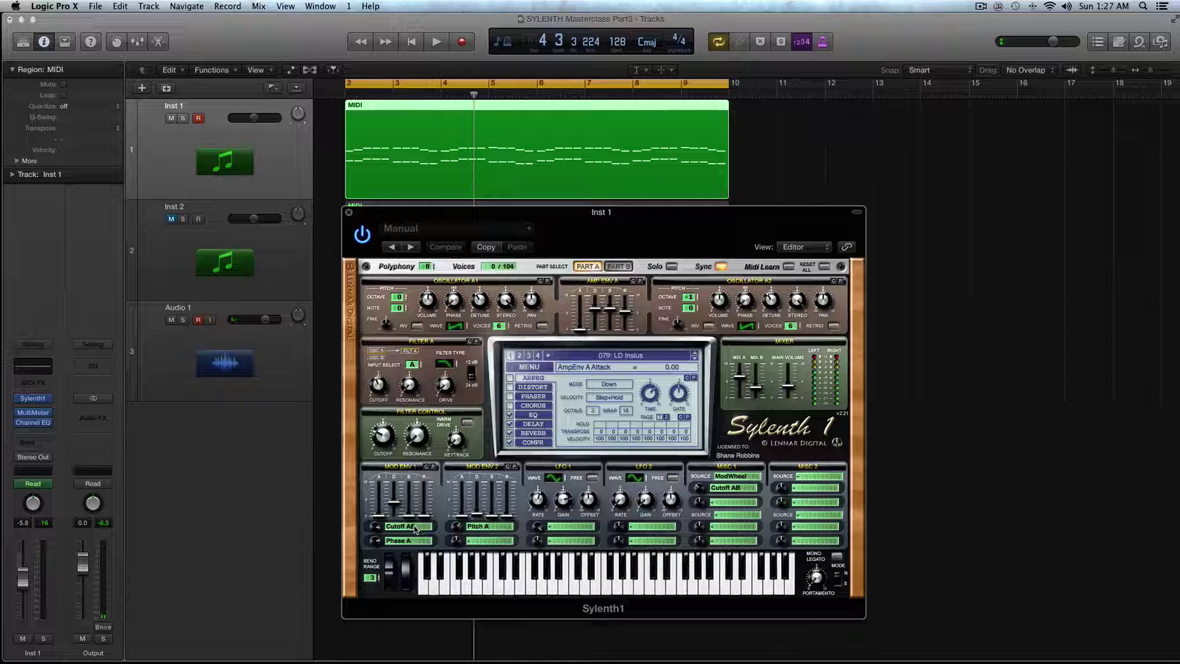
- Clear both Mod Env 1 destinations and the Pitch A destination of Mod Env 2
{"action": "left_click_drag", "start_coordinate": [364, 207], "coordinate": [367, 201]}
{"action": "left_click", "coordinate": [394, 523]}
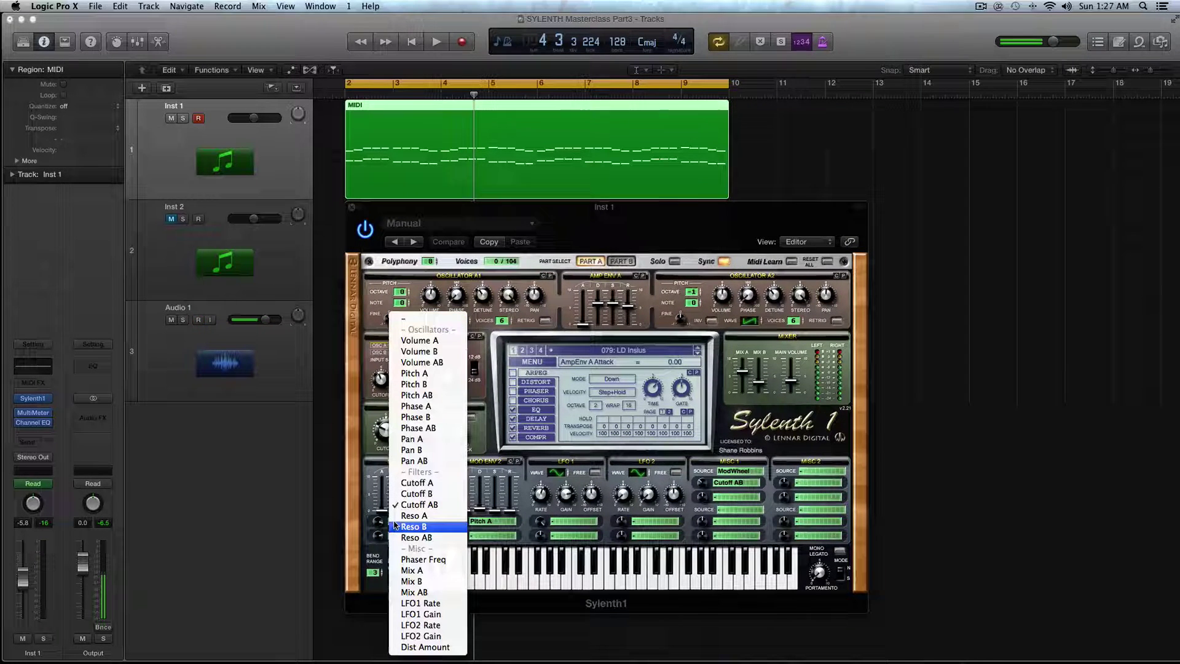
{"action": "left_click", "coordinate": [422, 321]}
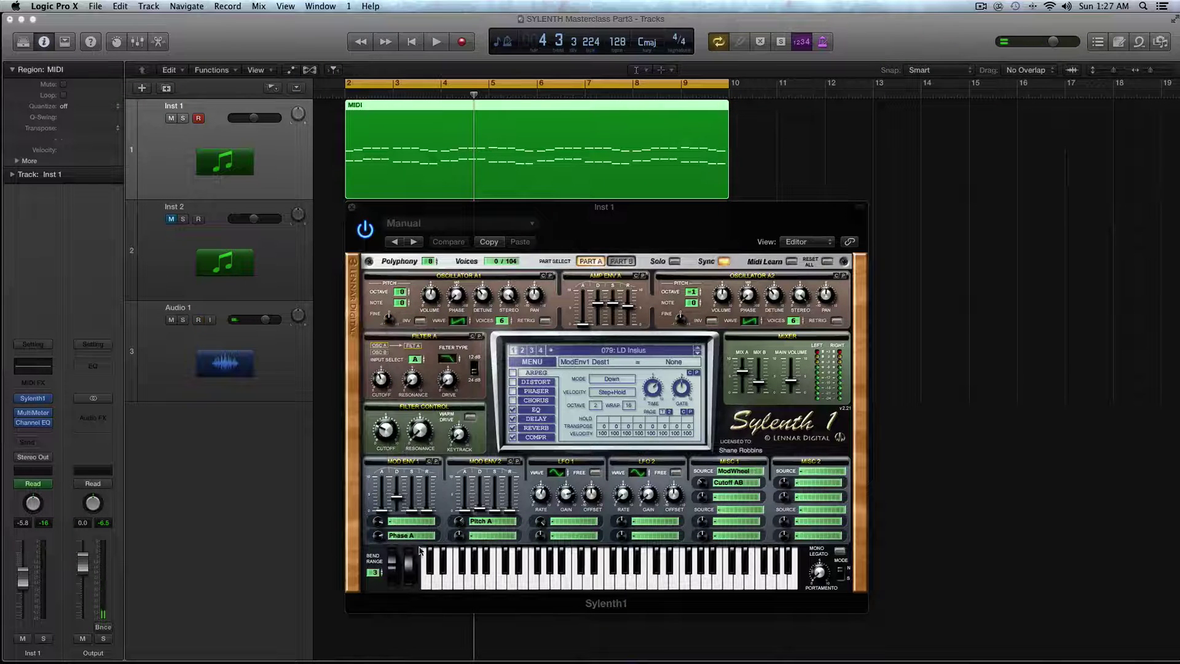
{"action": "left_click", "coordinate": [418, 535]}
{"action": "left_click", "coordinate": [423, 318]}
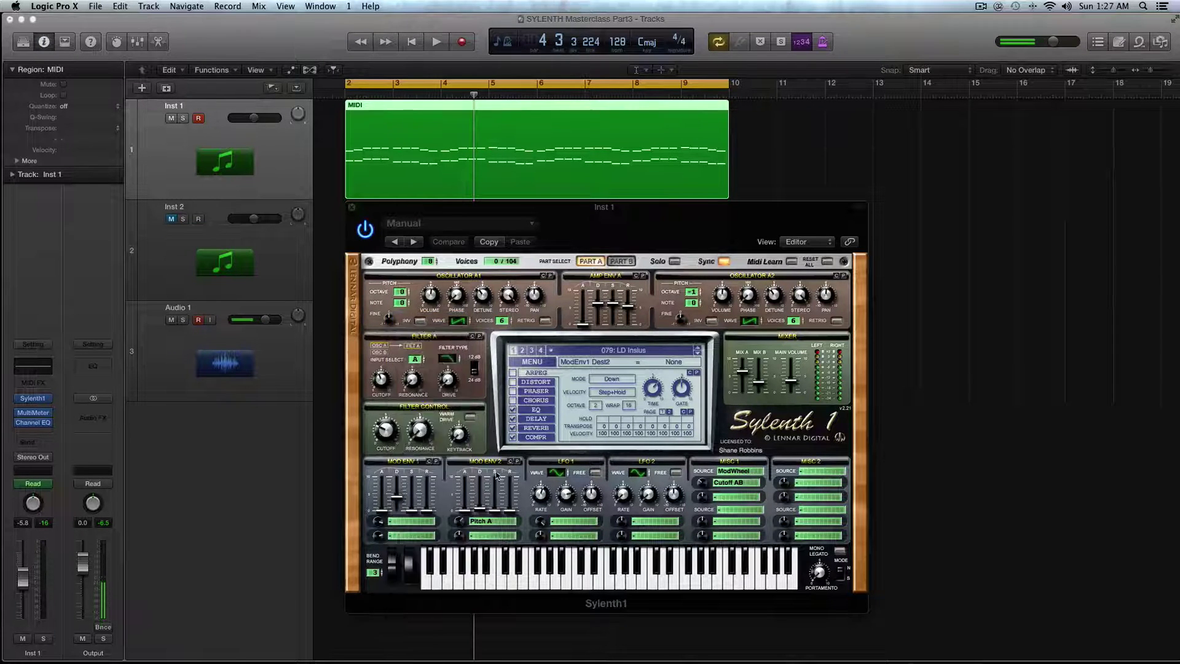
{"action": "left_click", "coordinate": [489, 521]}
{"action": "left_click", "coordinate": [487, 318]}
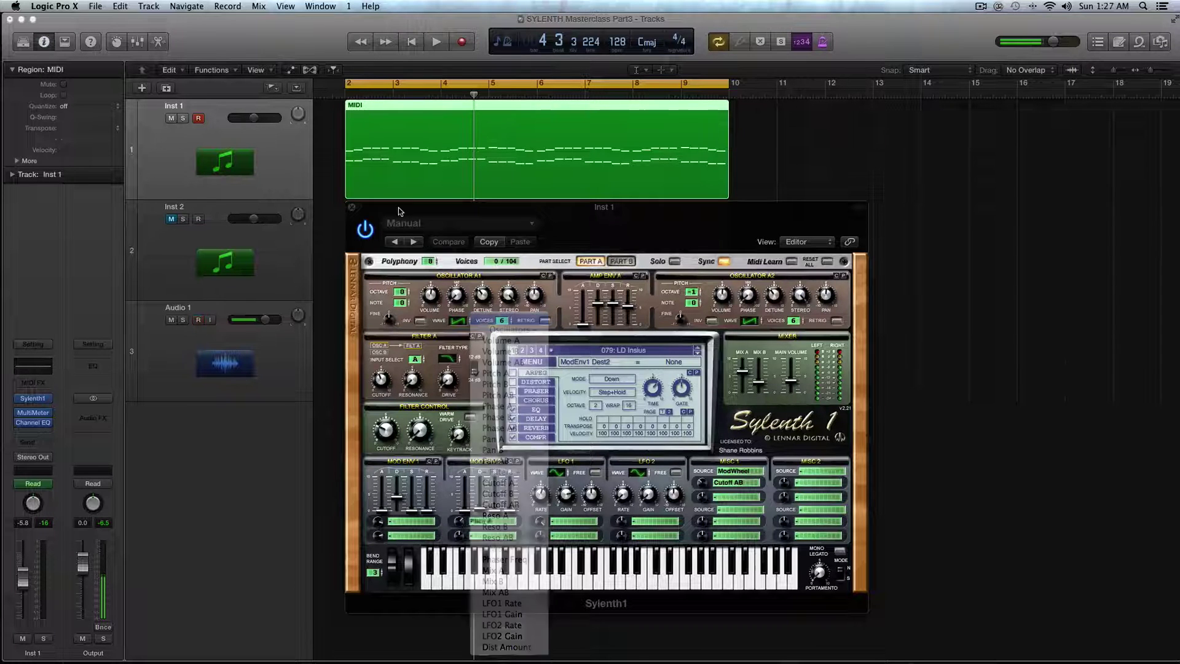
- Play the pattern to hear the patch without envelope modulation, and set Filter A's cutoff to about 214 Hz
{"action": "key", "text": "space"}
{"action": "left_click_drag", "start_coordinate": [387, 430], "coordinate": [380, 349]}
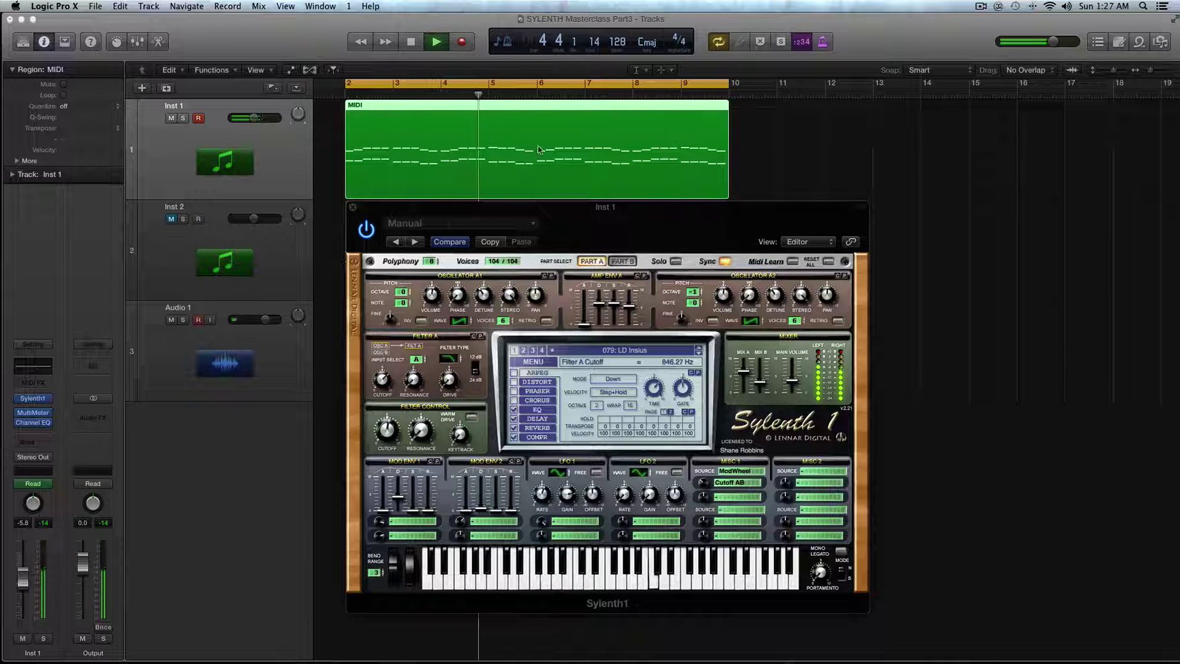
{"action": "key", "text": "space"}
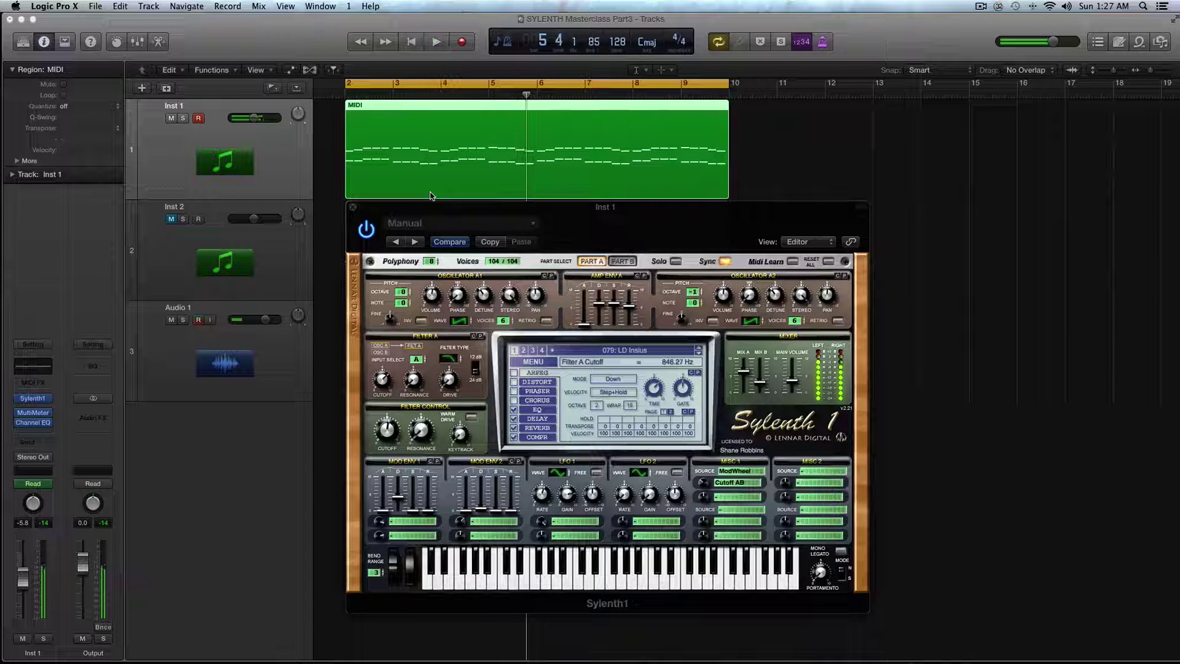
{"action": "left_click_drag", "start_coordinate": [373, 386], "coordinate": [384, 398]}
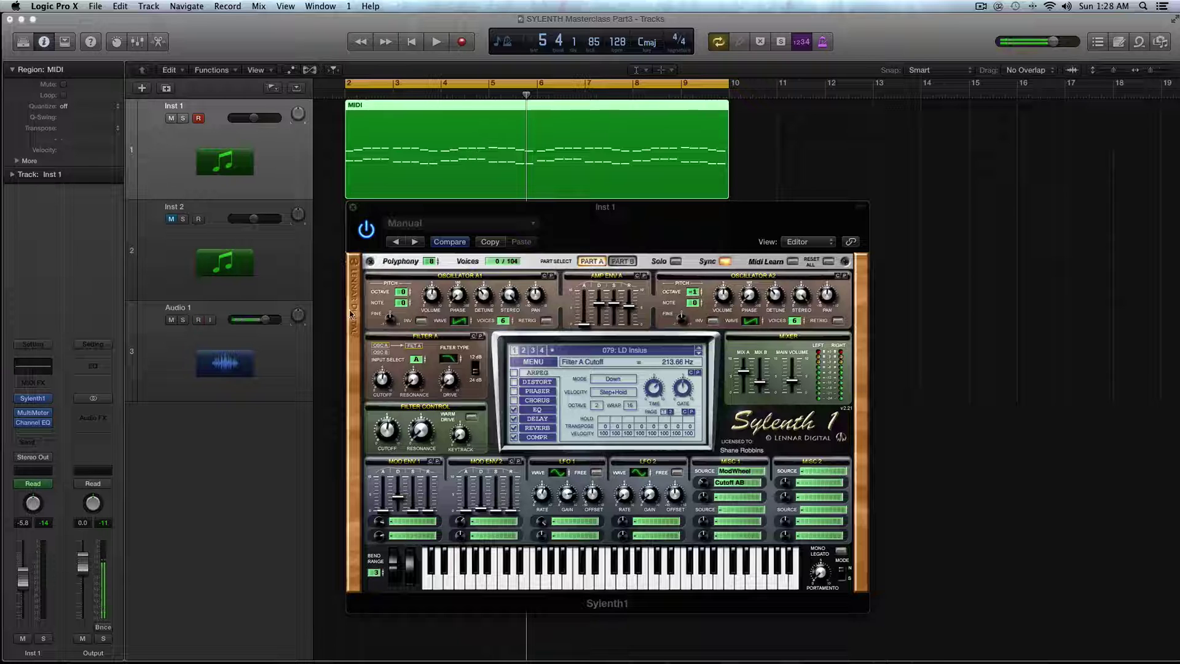
- Set the Mod Env 2 decay to 0.00 and check Mod Env 1's first destination list
{"action": "left_click", "coordinate": [366, 207]}
{"action": "left_click_drag", "start_coordinate": [487, 497], "coordinate": [481, 514]}
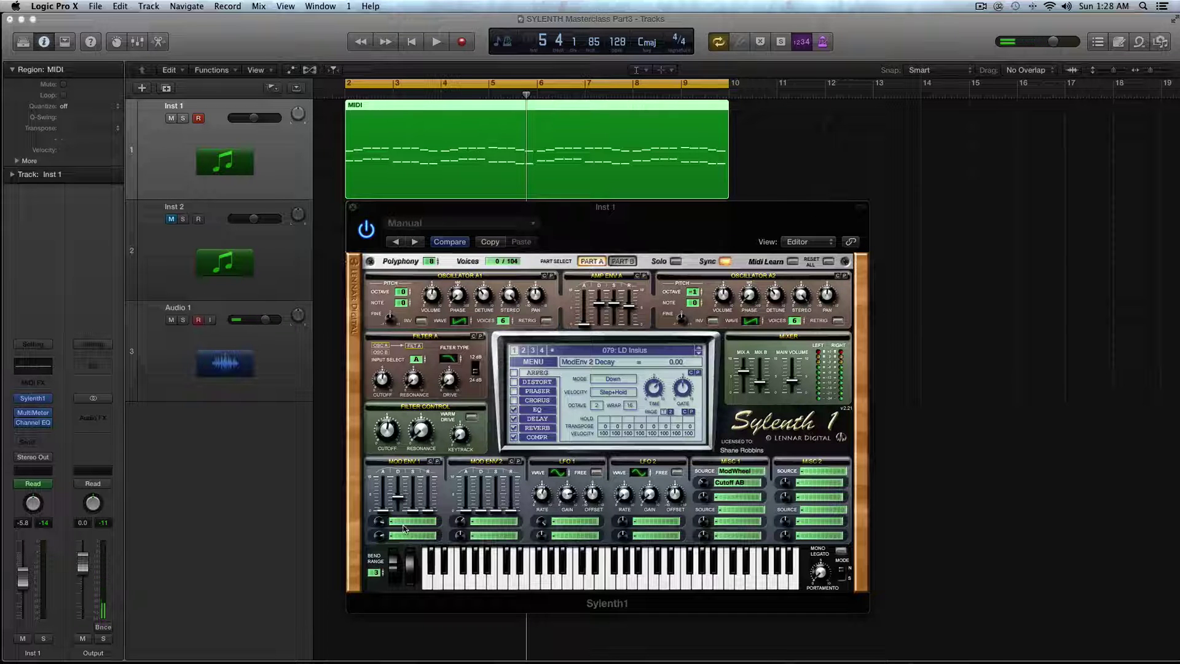
{"action": "left_click", "coordinate": [424, 521]}
{"action": "left_click", "coordinate": [520, 496]}
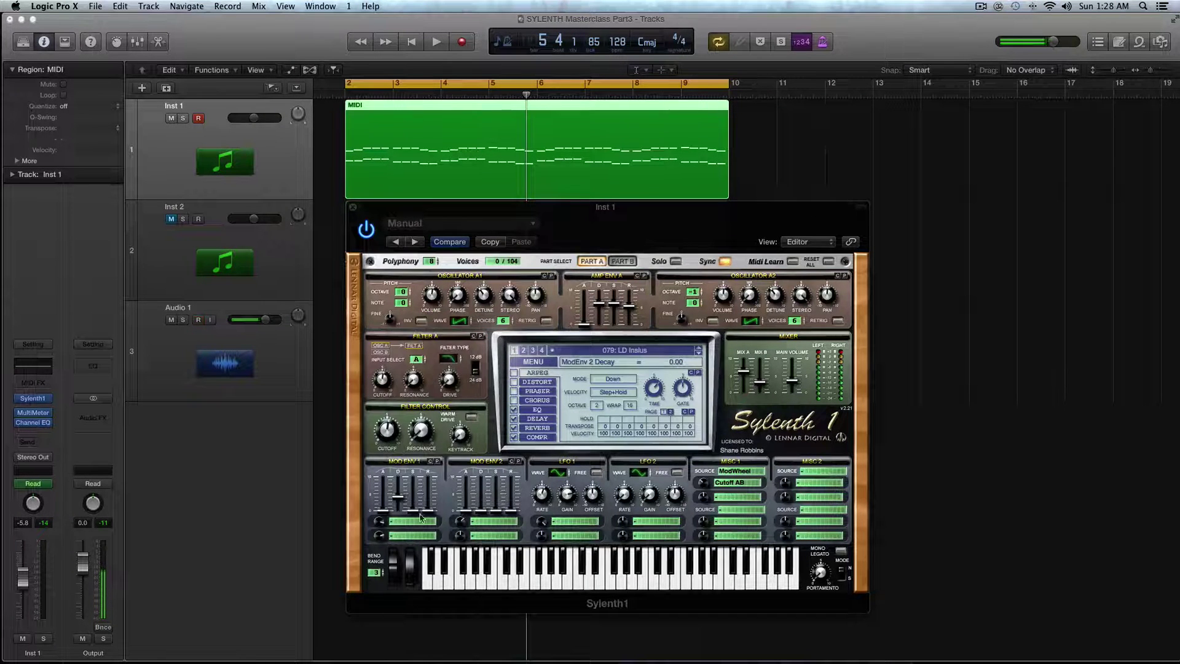
- Look at the filter cutoff options for Mod Env 1's first destination, and view Part B before returning to Part A
{"action": "left_click", "coordinate": [419, 521]}
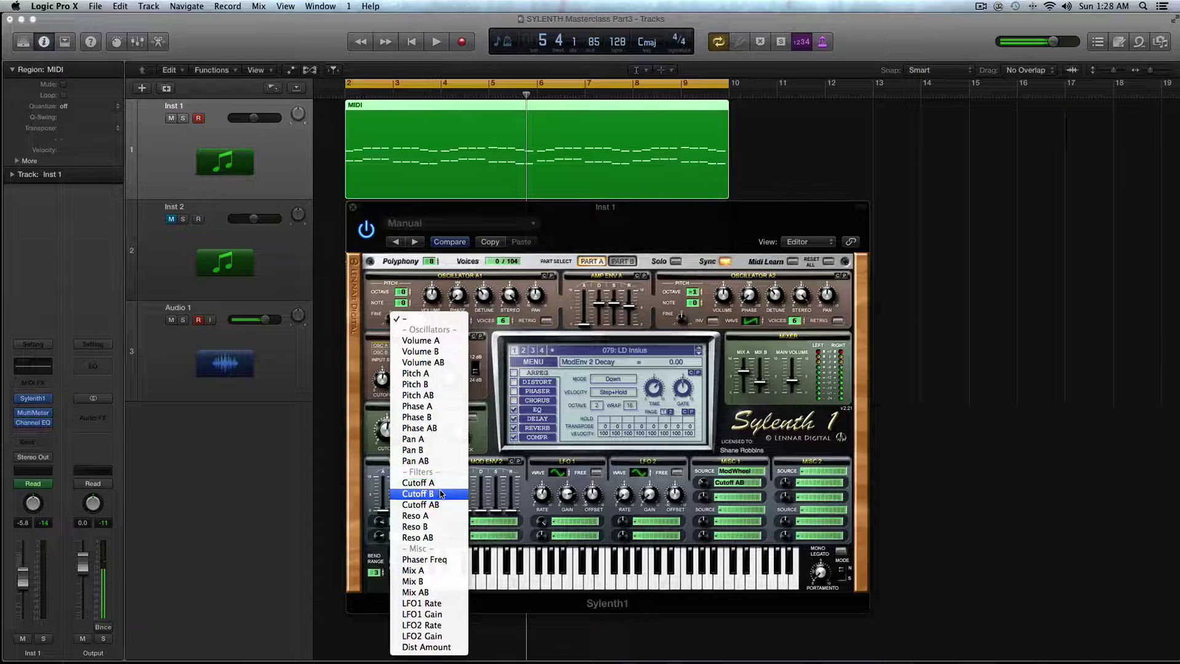
{"action": "left_click", "coordinate": [440, 494]}
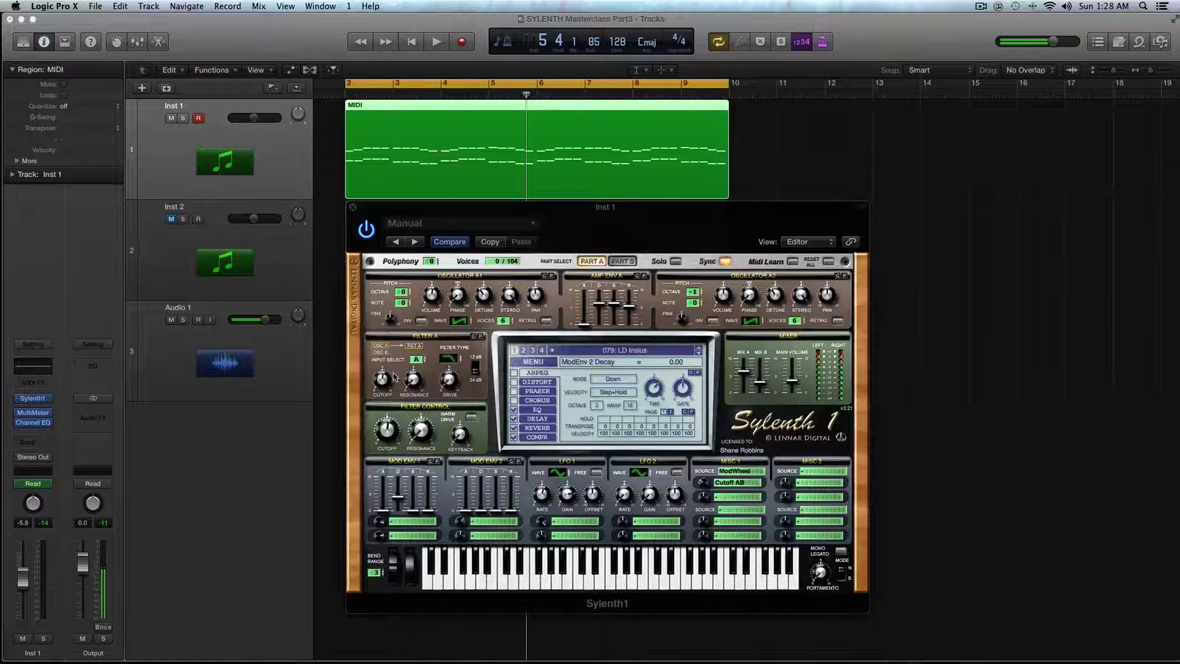
{"action": "left_click", "coordinate": [633, 261]}
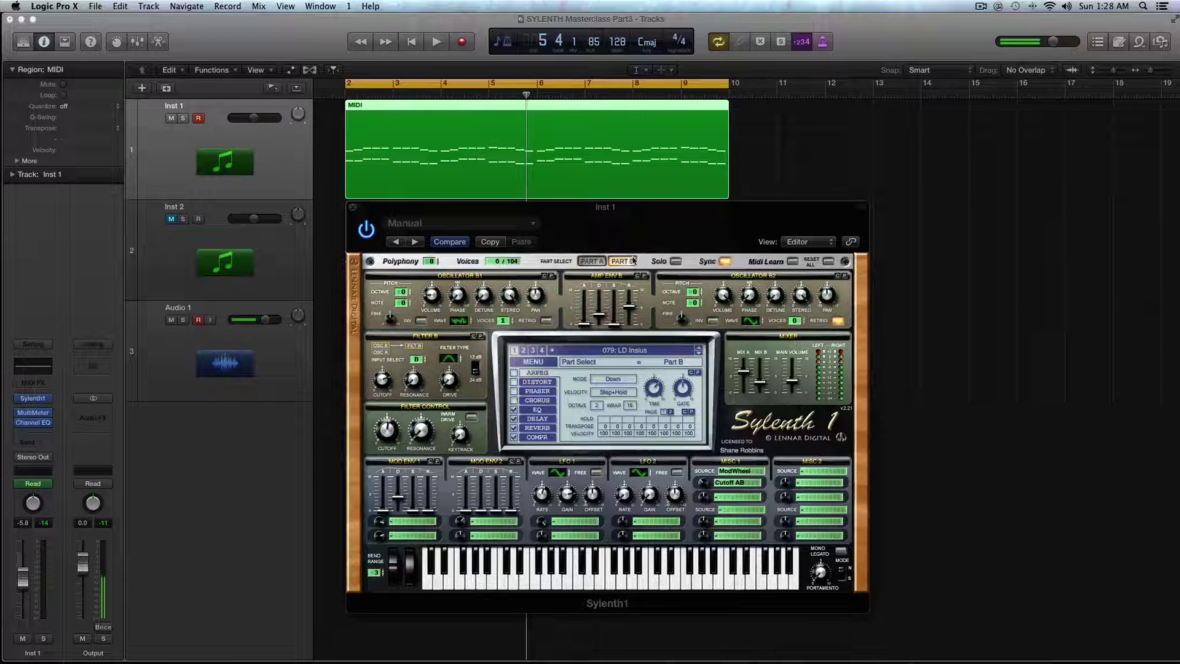
{"action": "left_click", "coordinate": [595, 261]}
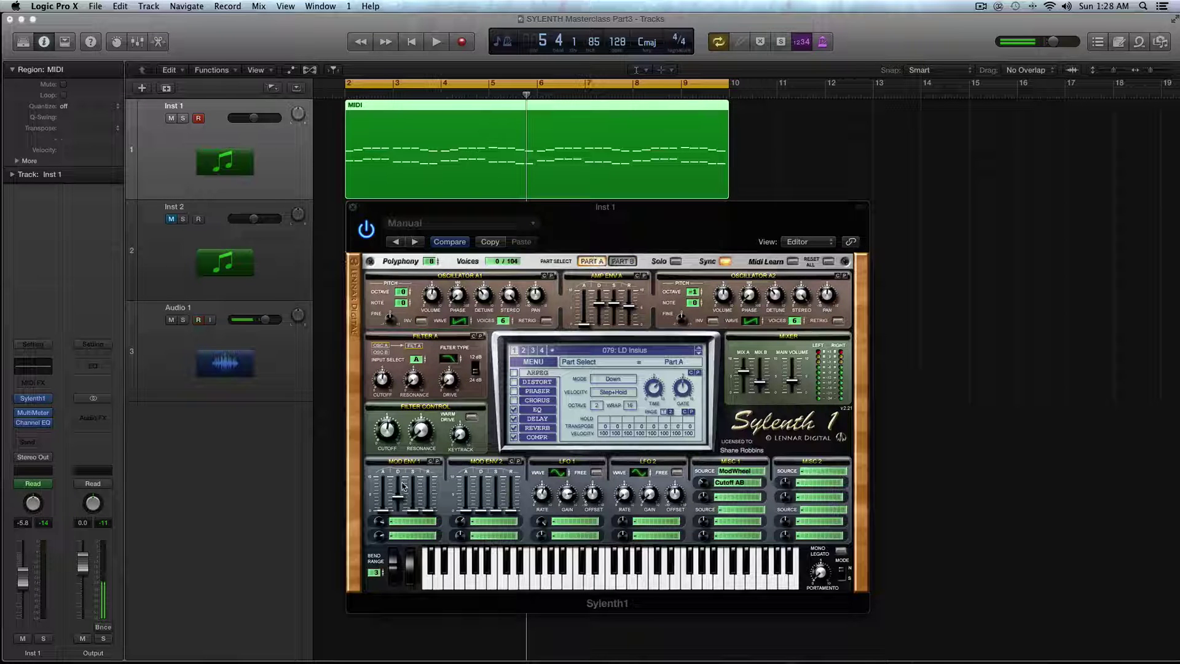
- Set the Mod Env 1 decay to 2.59 and route its first destination to Cutoff A
{"action": "left_click_drag", "start_coordinate": [403, 486], "coordinate": [400, 513]}
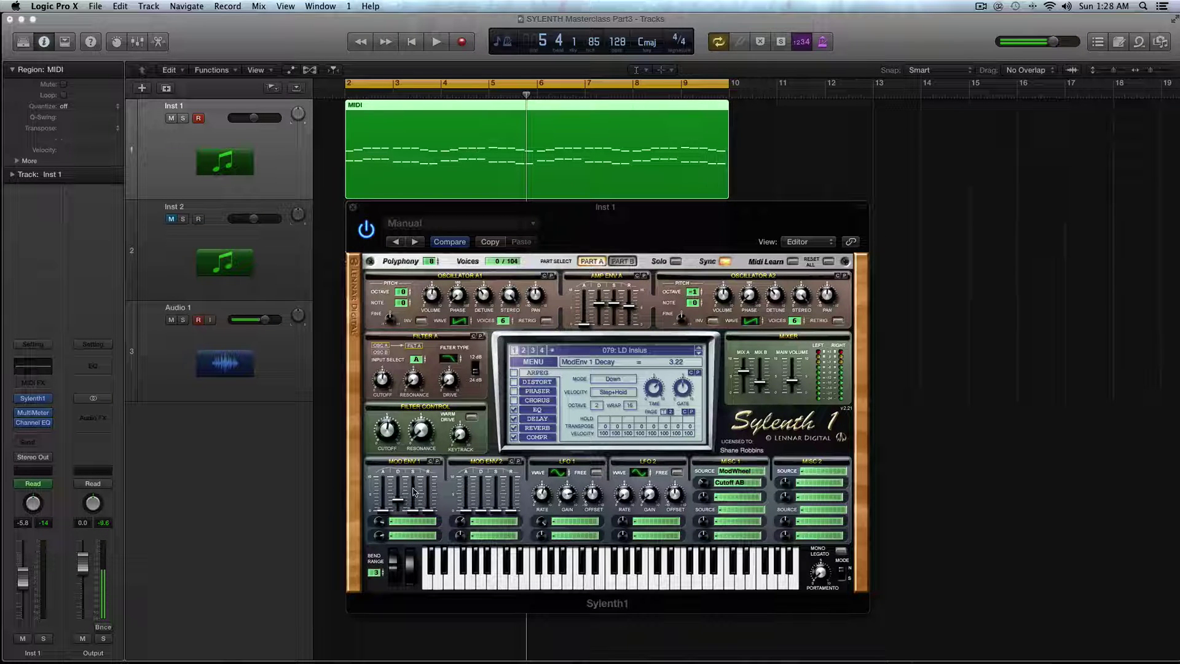
{"action": "left_click_drag", "start_coordinate": [399, 499], "coordinate": [401, 508]}
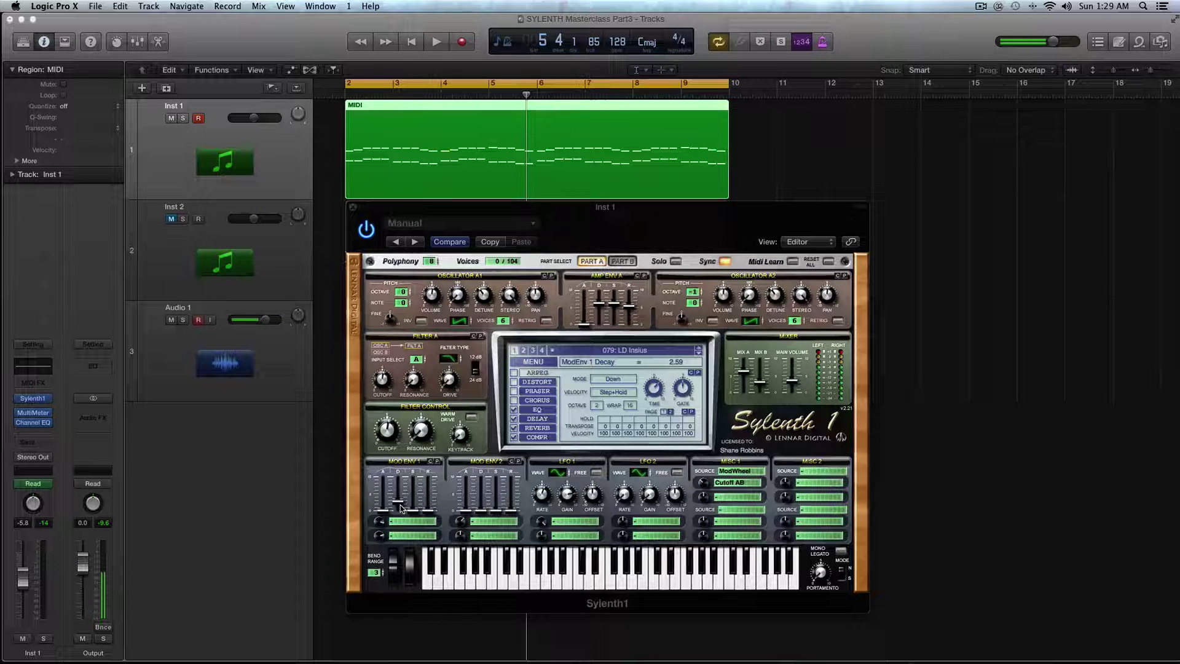
{"action": "left_click", "coordinate": [403, 522]}
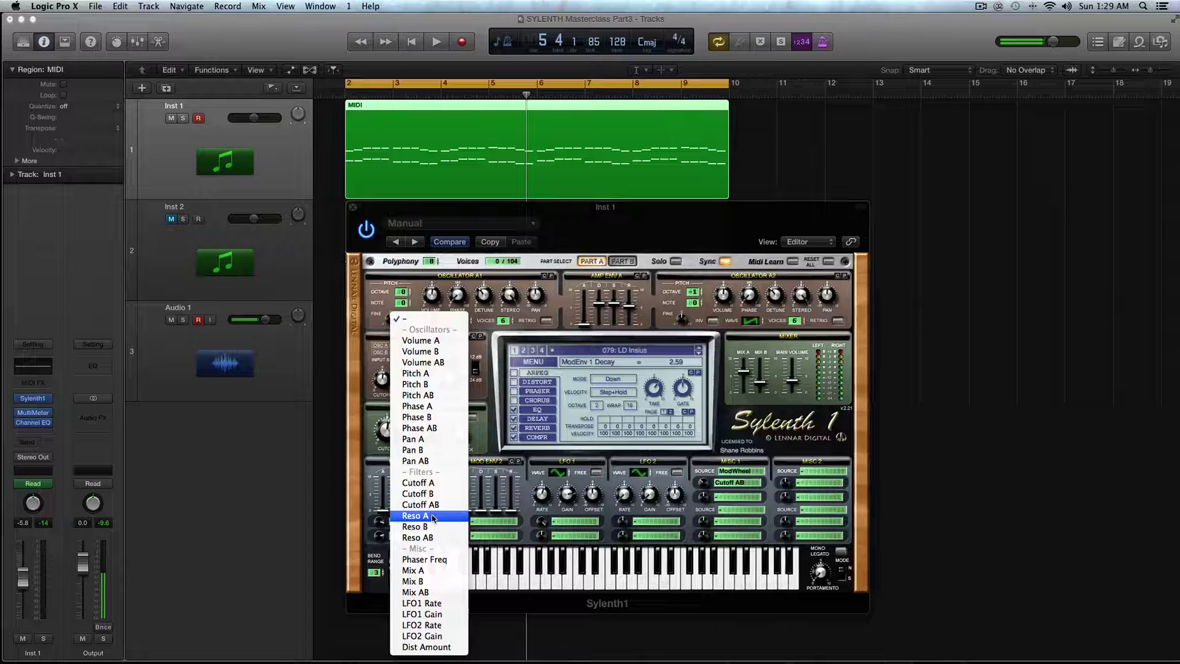
{"action": "left_click", "coordinate": [430, 485]}
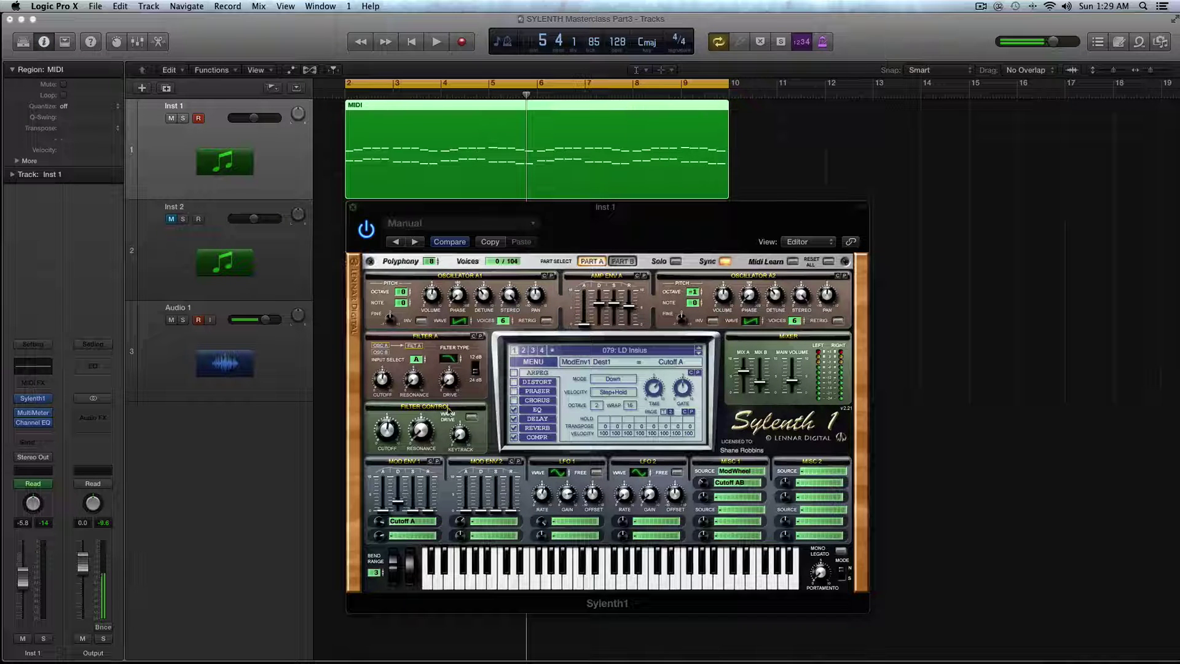
- Clear Mod Env 1's first destination and set its decay to 1.09
{"action": "left_click", "coordinate": [413, 521]}
{"action": "left_click", "coordinate": [422, 320]}
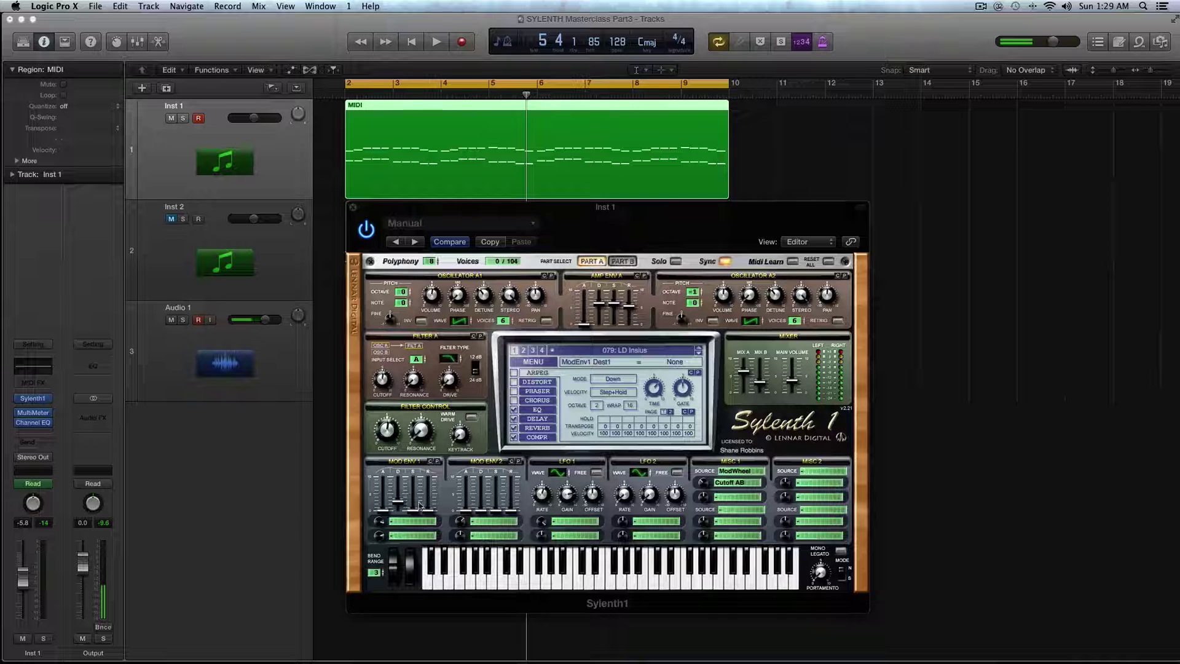
{"action": "left_click_drag", "start_coordinate": [398, 502], "coordinate": [398, 504]}
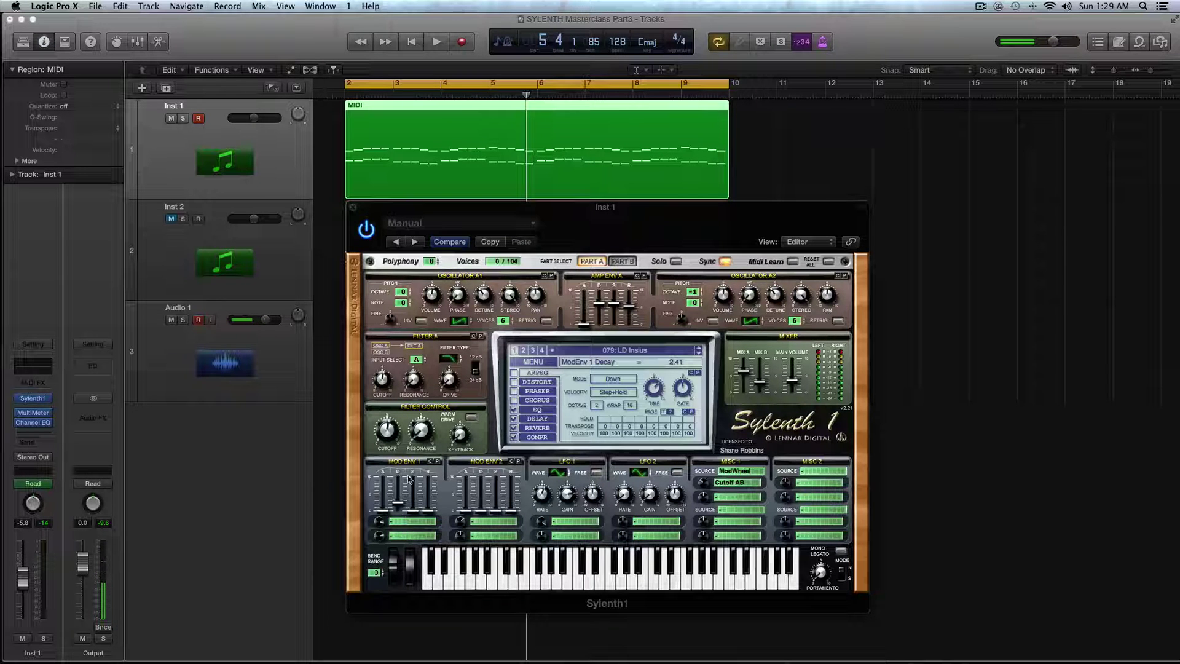
{"action": "left_click_drag", "start_coordinate": [398, 501], "coordinate": [397, 509]}
- Examine the oscillator, filter and misc modulation targets offered for the Mod Env 1 destinations
{"action": "left_click", "coordinate": [414, 524]}
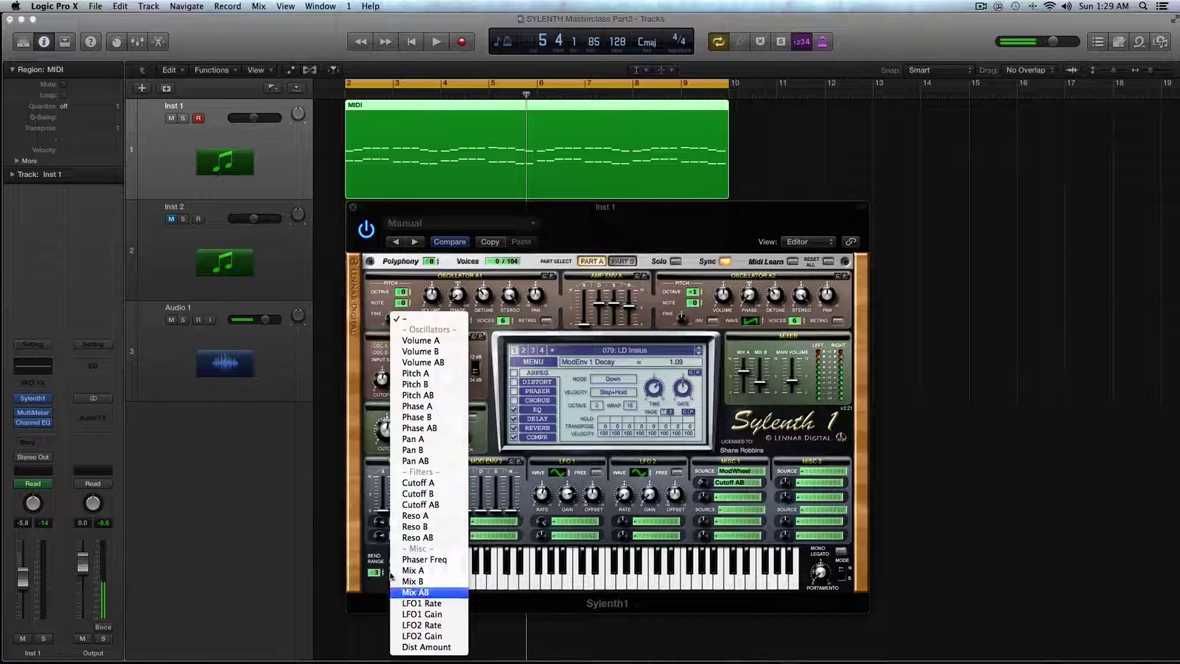
{"action": "left_click", "coordinate": [361, 497]}
{"action": "left_click", "coordinate": [417, 533]}
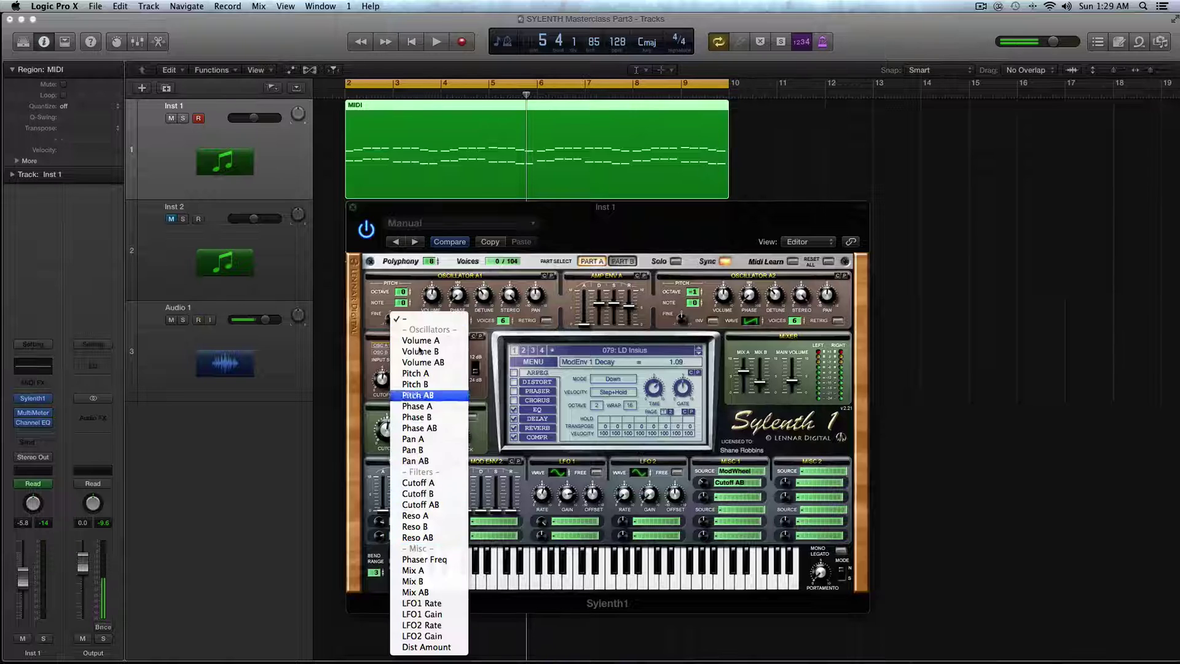
{"action": "left_click", "coordinate": [467, 580]}
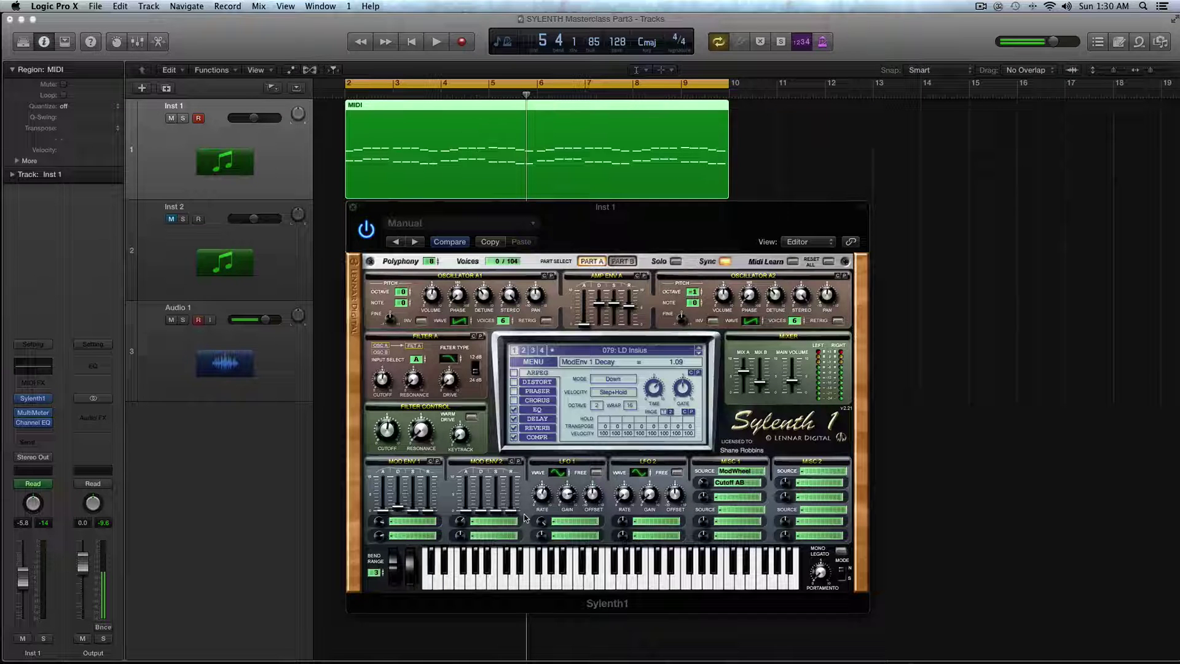
{"action": "left_click", "coordinate": [412, 520]}
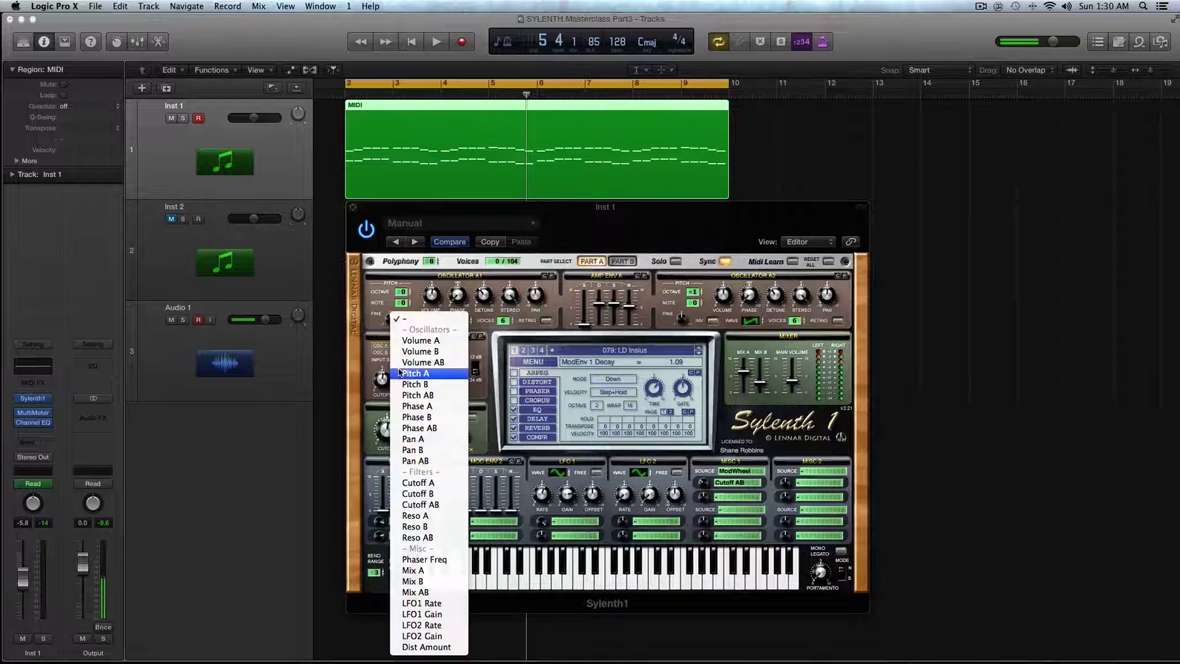
{"action": "left_click", "coordinate": [526, 507]}
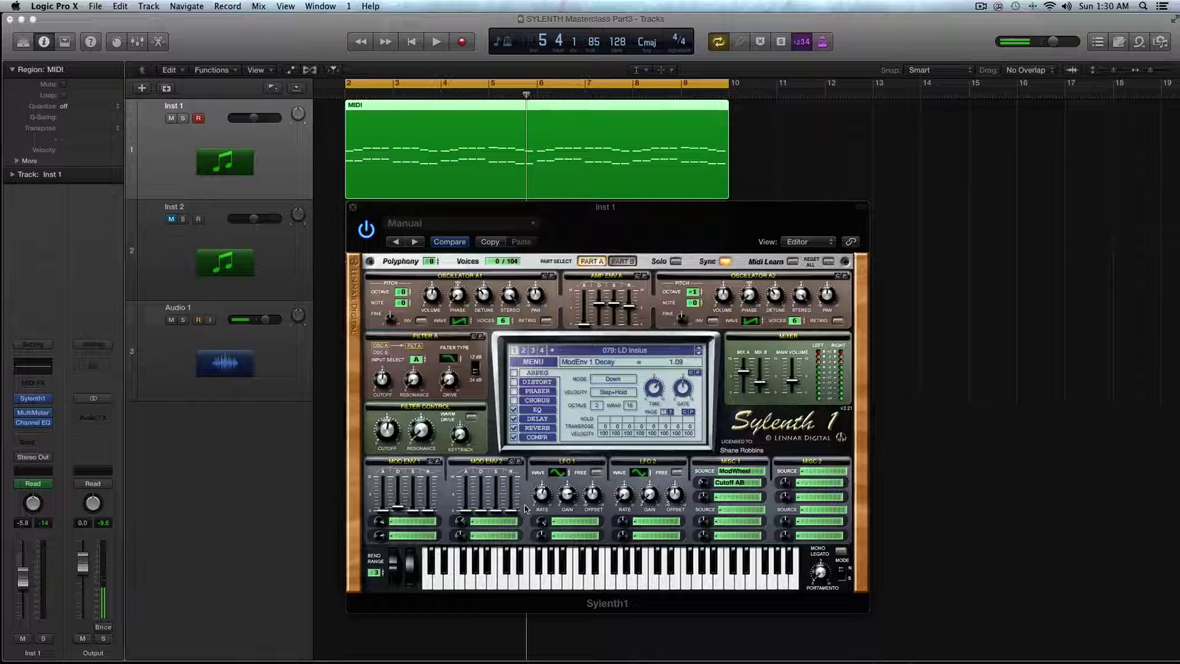
{"action": "left_click", "coordinate": [416, 523]}
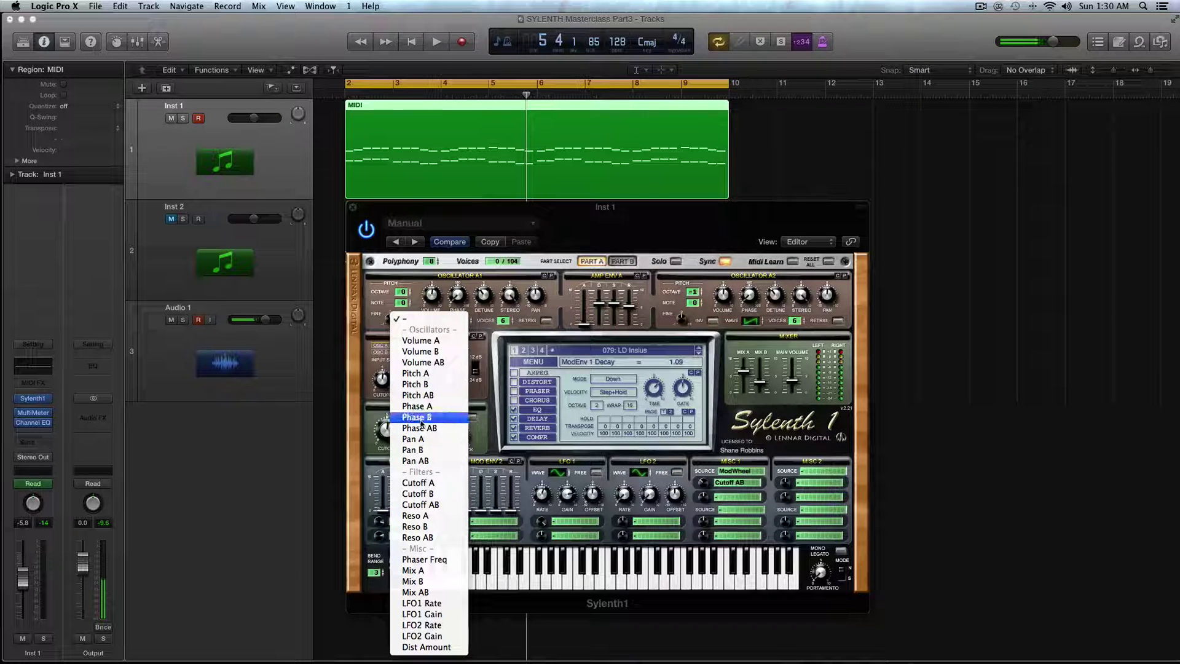
{"action": "left_click", "coordinate": [528, 508]}
{"action": "left_click", "coordinate": [416, 522]}
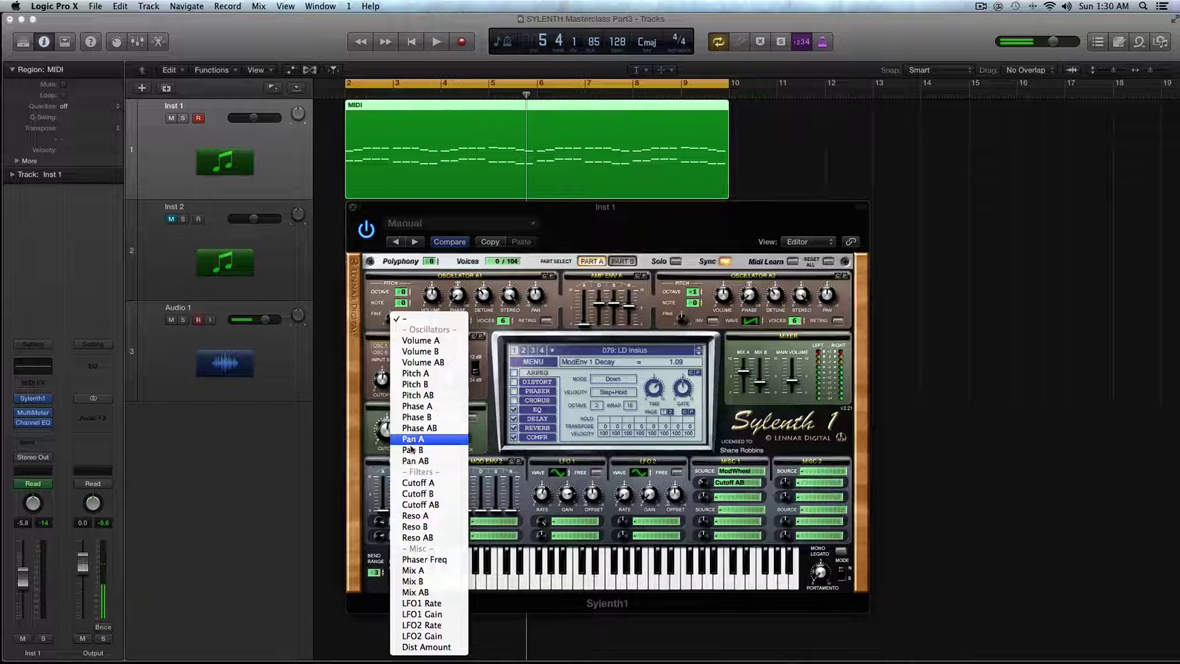
{"action": "left_click", "coordinate": [403, 505]}
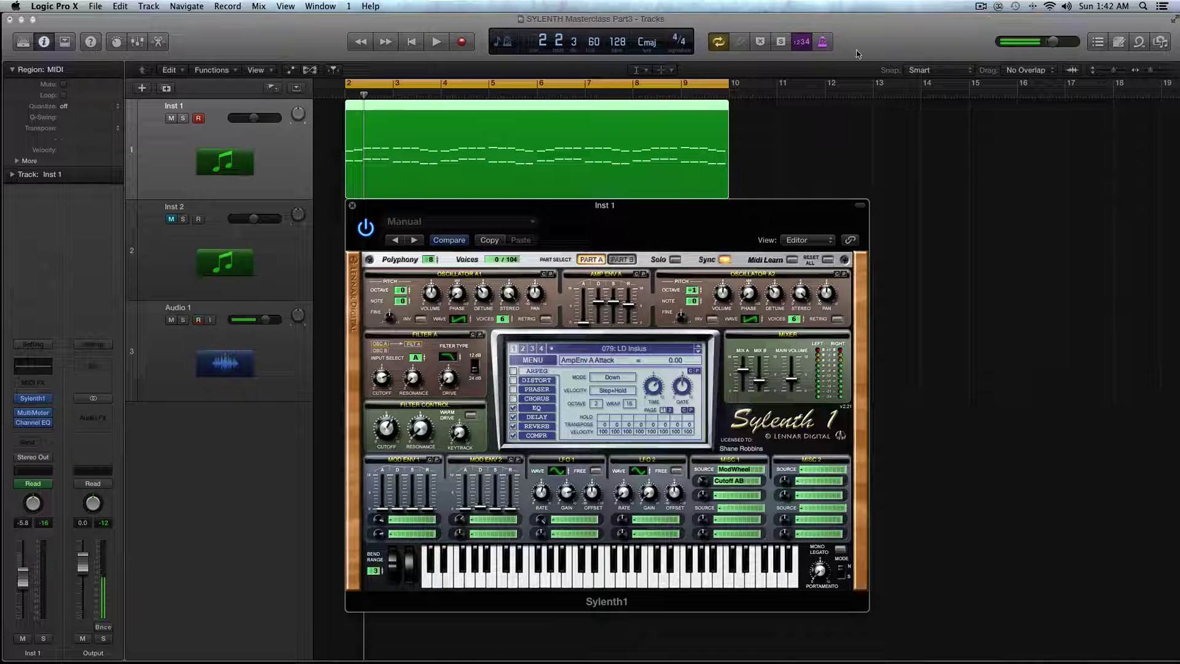
- Assign Volume A to Mod Env 1's first destination
{"action": "left_click", "coordinate": [403, 525]}
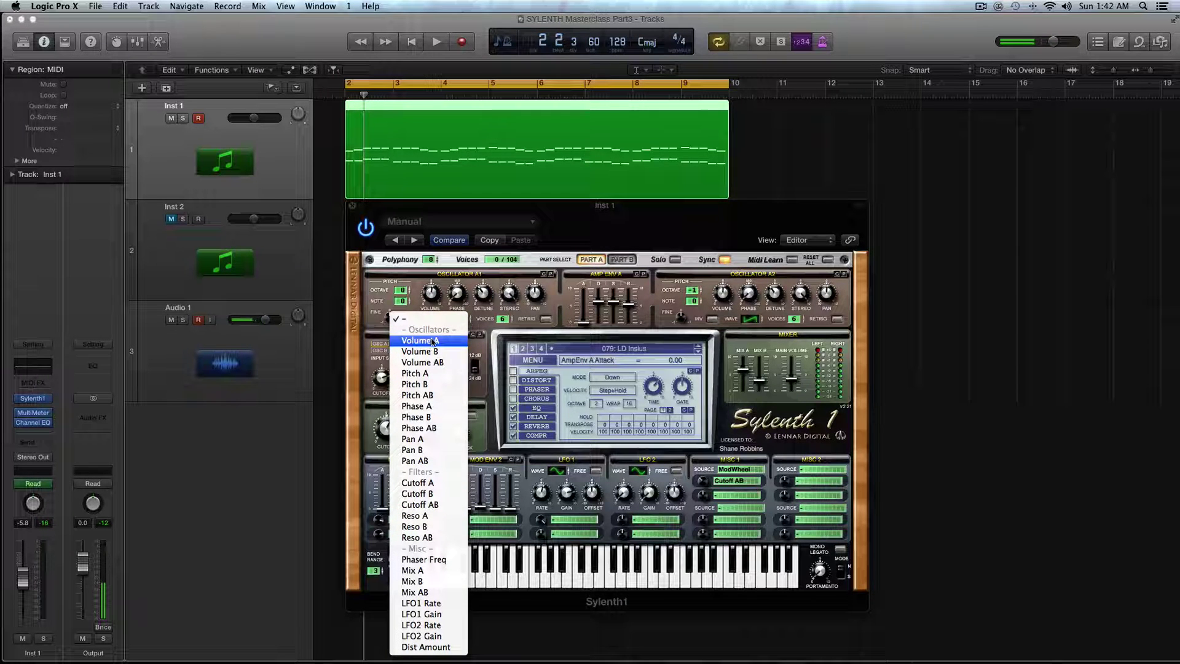
{"action": "left_click", "coordinate": [445, 343]}
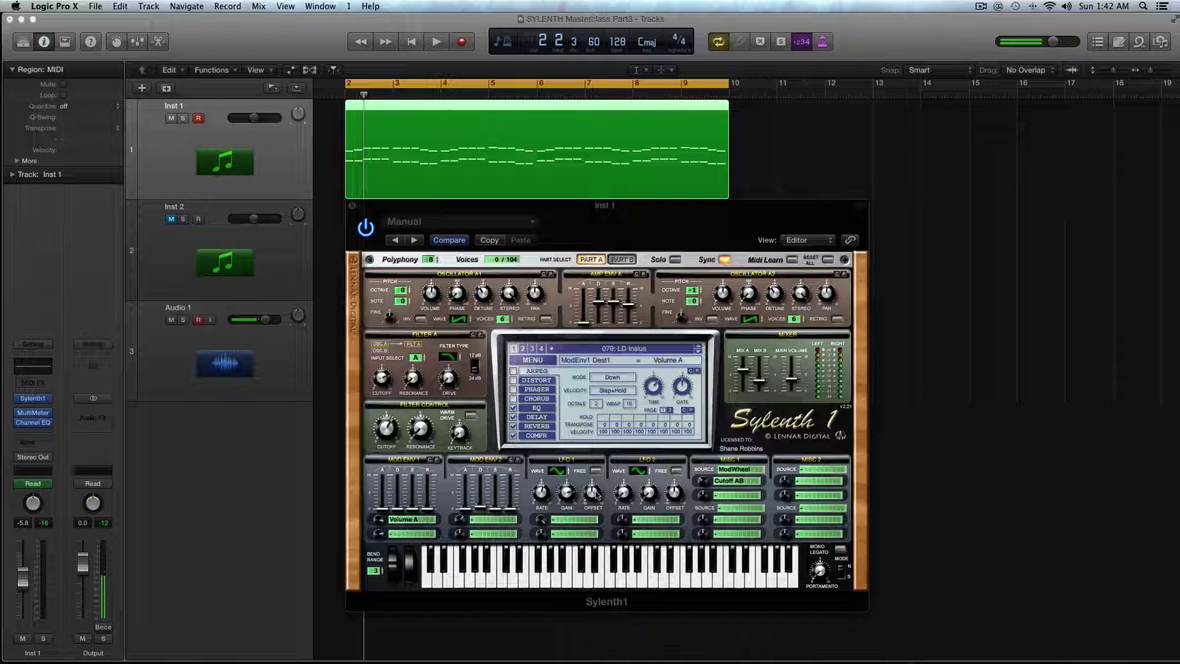
- Review the volume targets offered for Mod Env 1's first destination, and view Part B before returning to Part A
{"action": "left_click", "coordinate": [423, 523]}
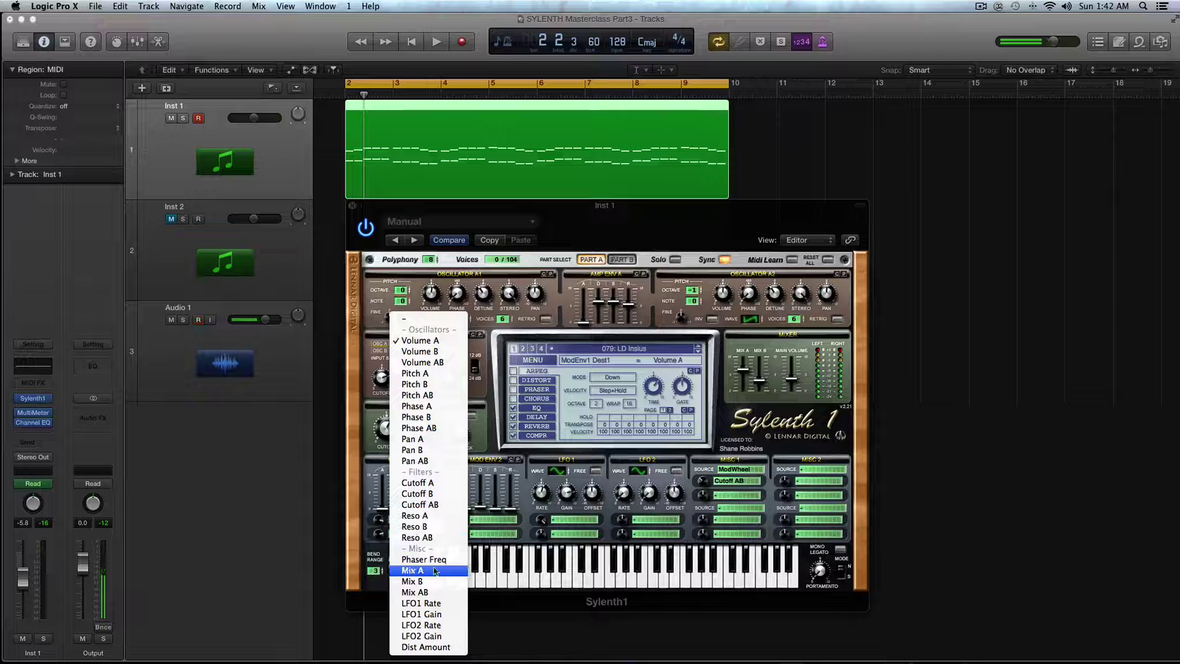
{"action": "left_click", "coordinate": [524, 503]}
{"action": "left_click", "coordinate": [394, 520]}
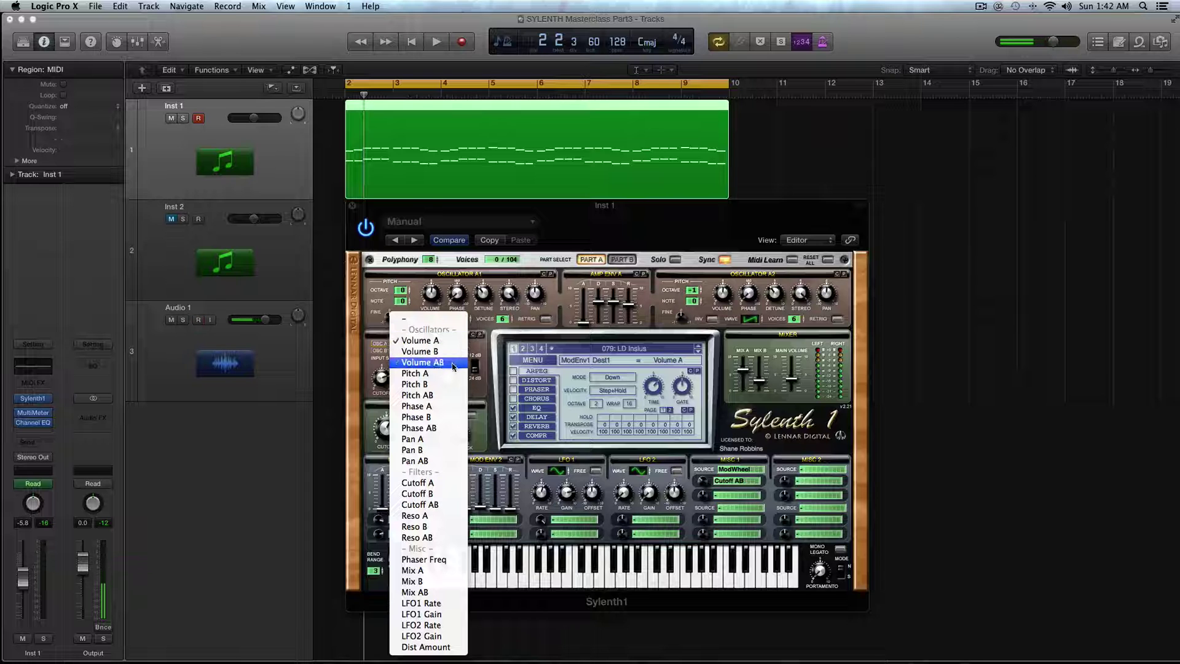
{"action": "left_click", "coordinate": [528, 502]}
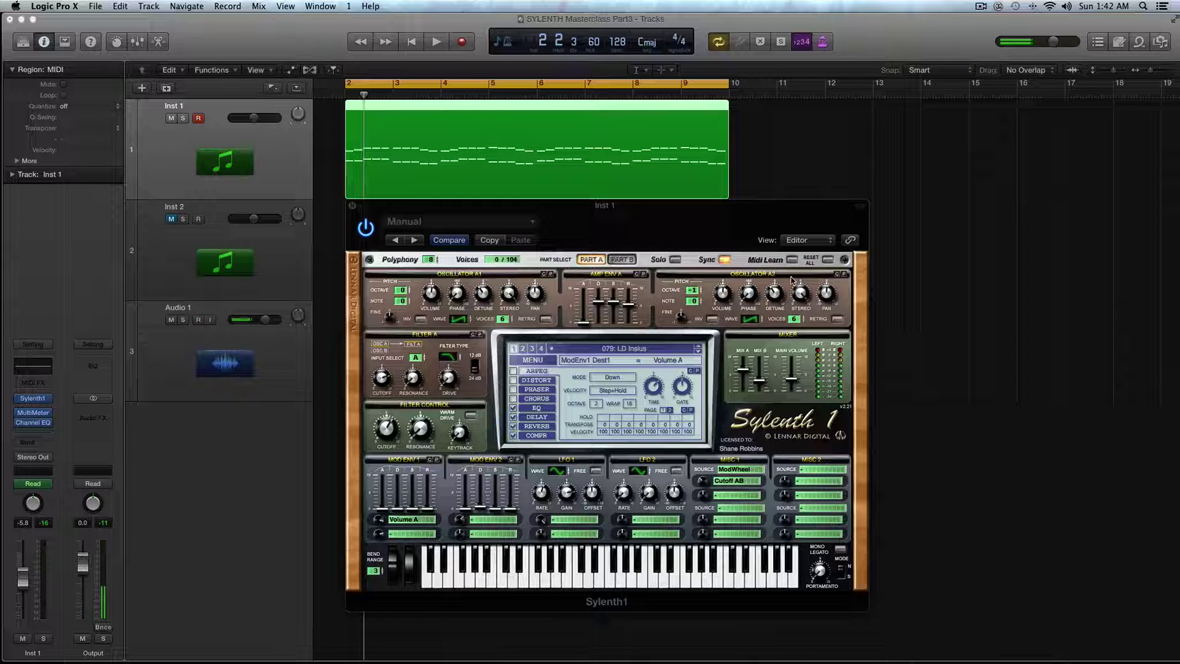
{"action": "left_click", "coordinate": [622, 259]}
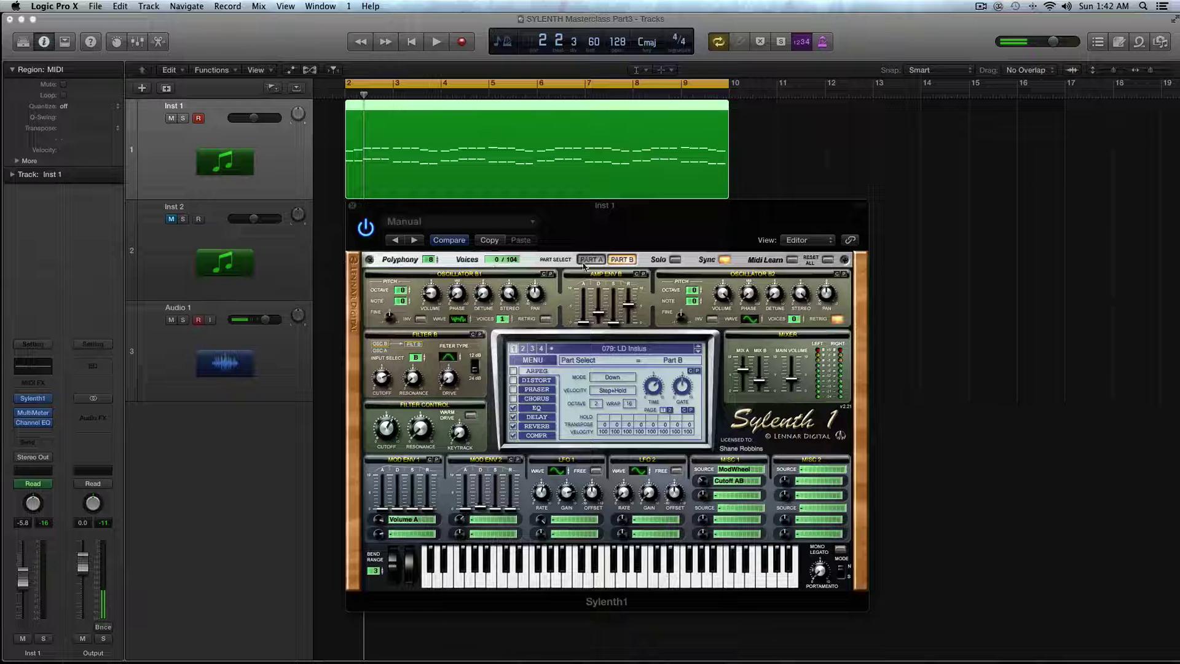
{"action": "left_click", "coordinate": [590, 259]}
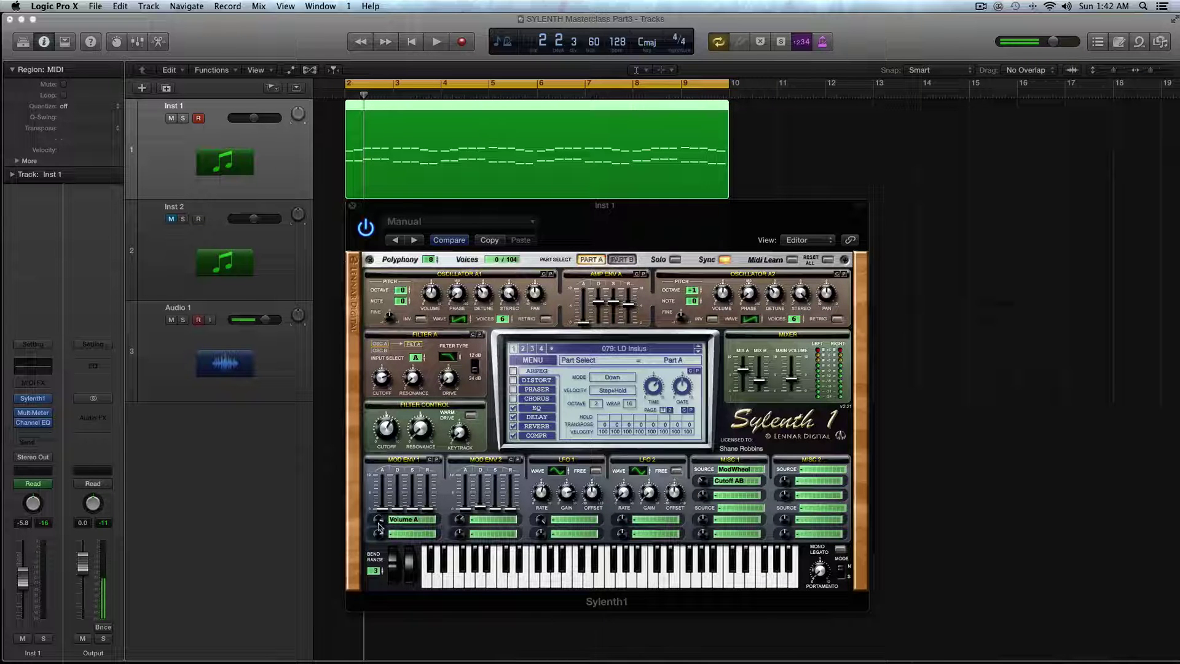
- Keep Volume A as Mod Env 1's first destination, set its amount to 10.00 and audition the loop
{"action": "left_click", "coordinate": [401, 519]}
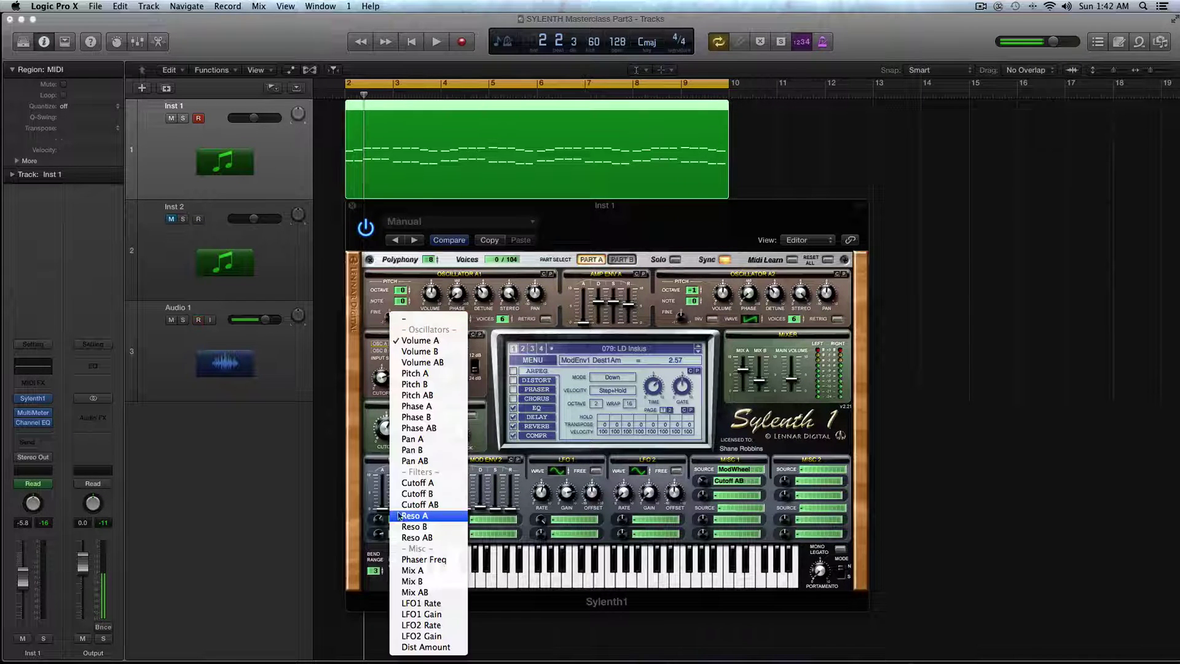
{"action": "left_click", "coordinate": [428, 340]}
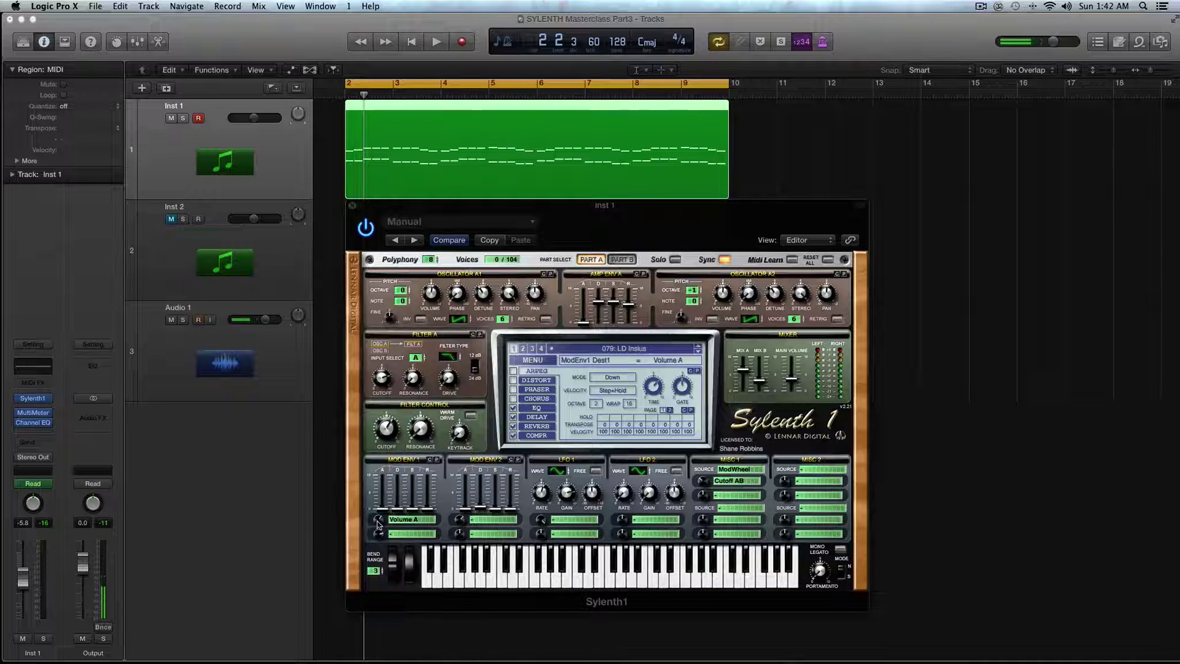
{"action": "left_click_drag", "start_coordinate": [377, 522], "coordinate": [368, 422]}
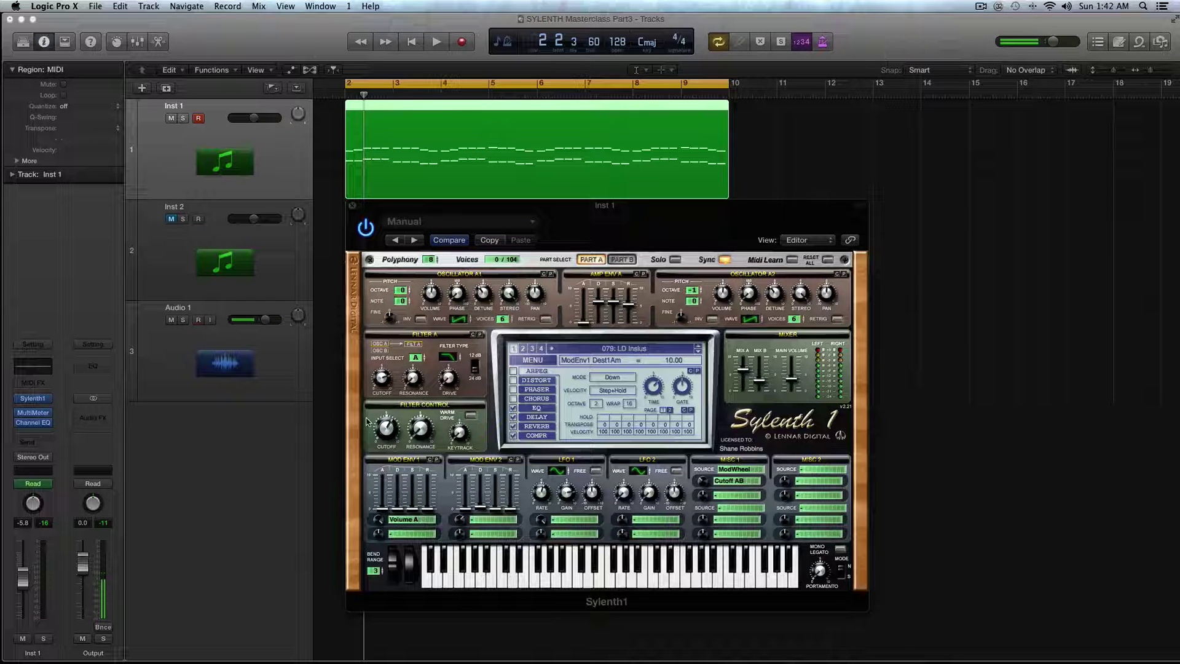
{"action": "key", "text": "space"}
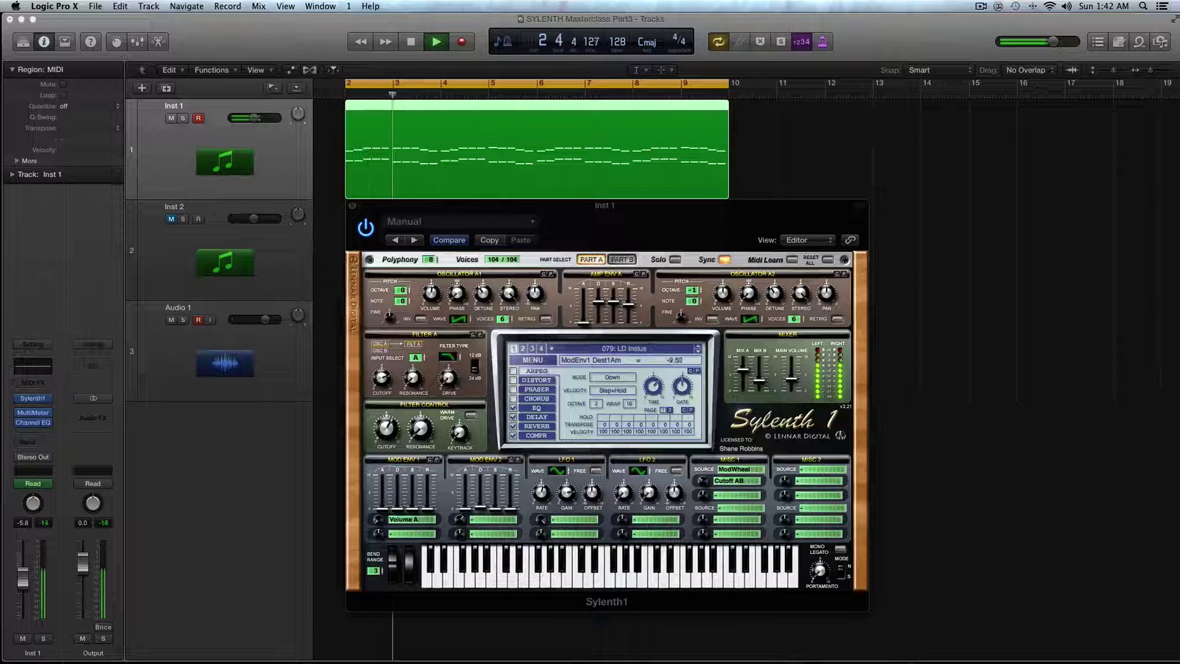
{"action": "key", "text": "space"}
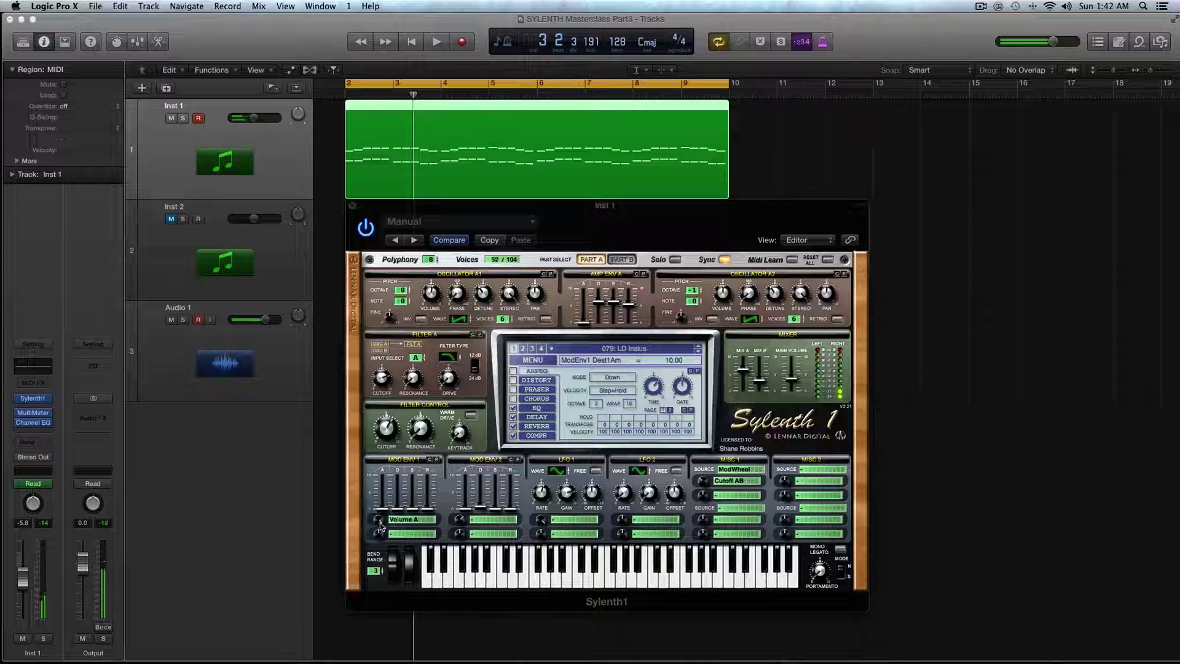
- Set the Mod Env 1 first destination amount to -10.00, audition the loop and reset the amount to 0.00
{"action": "left_click_drag", "start_coordinate": [380, 526], "coordinate": [389, 555]}
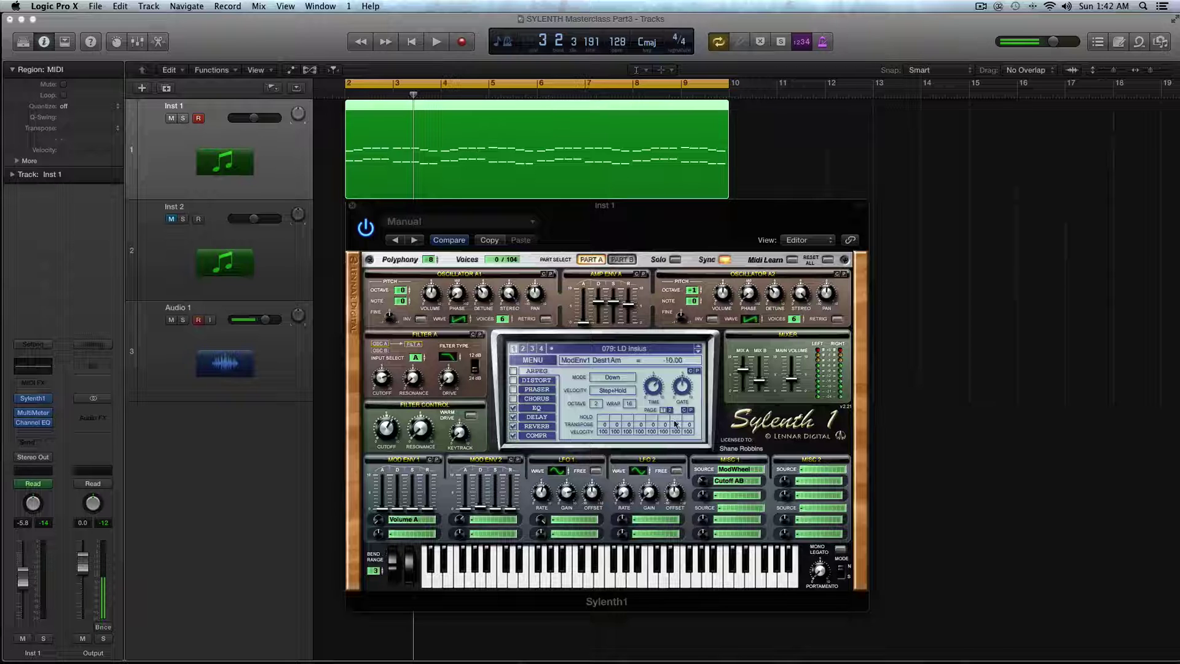
{"action": "key", "text": "space"}
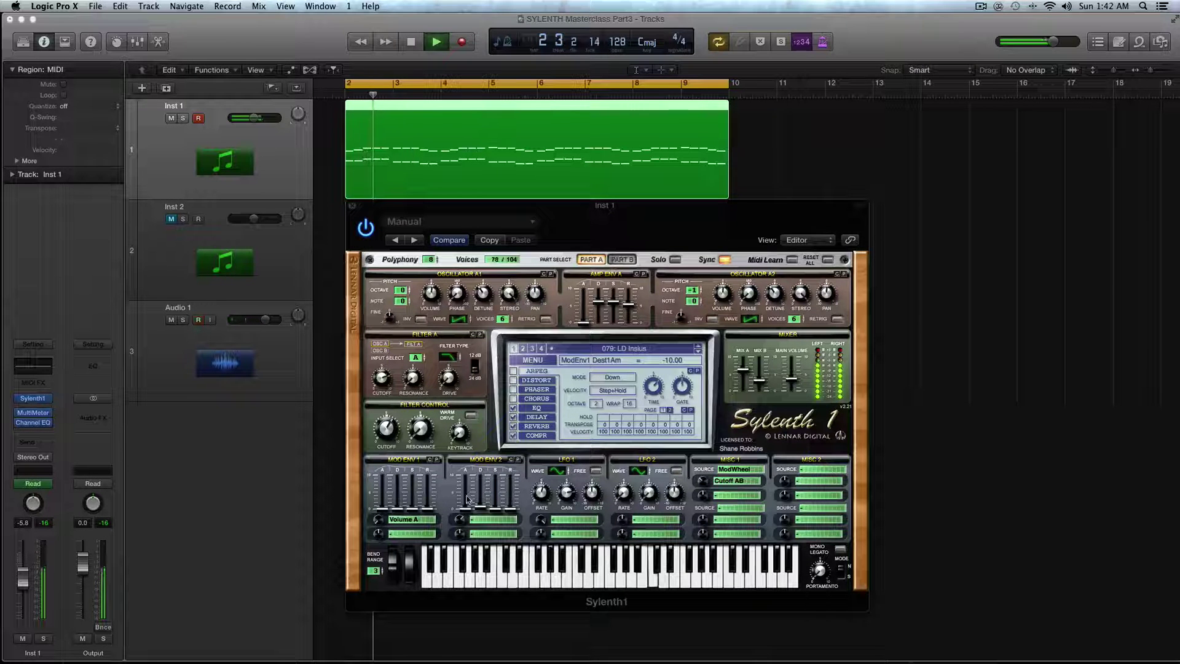
{"action": "key", "text": "space"}
{"action": "mouse_move", "coordinate": [378, 520]}
{"action": "left_mouse_down"}
{"action": "mouse_move", "coordinate": [382, 488]}
{"action": "mouse_move", "coordinate": [379, 517]}
{"action": "left_mouse_up"}
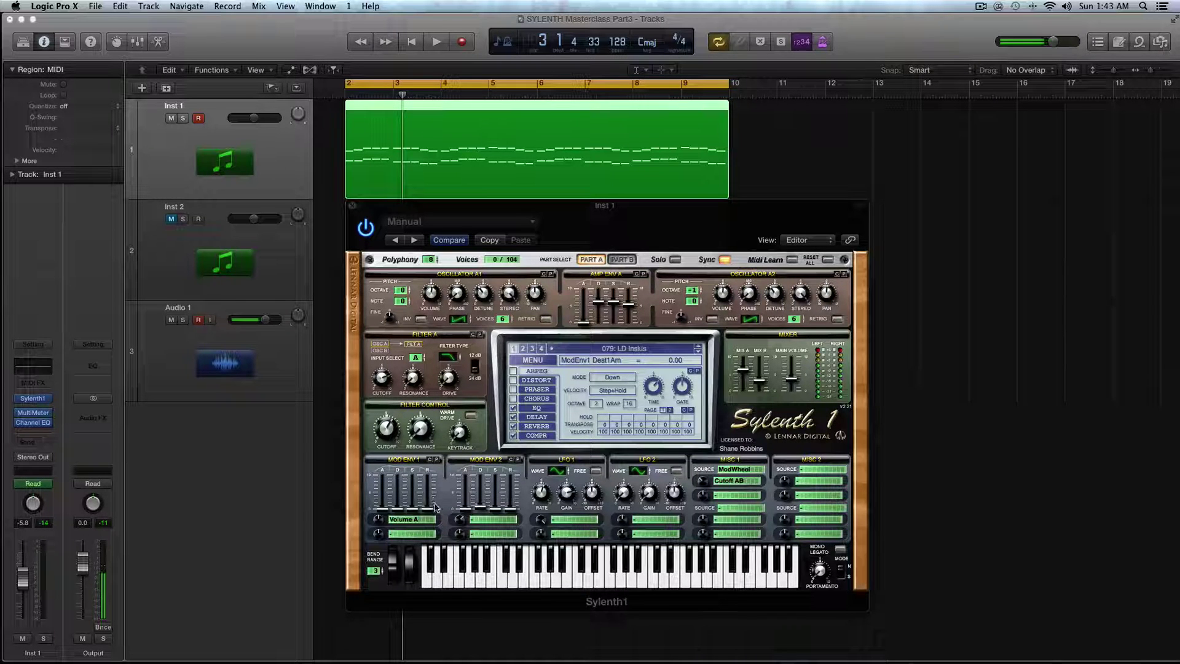
- Sweep Mod Env 1's attack up and back to minimum, and raise its decay, sustain and release to around mid-level
{"action": "left_click_drag", "start_coordinate": [381, 512], "coordinate": [391, 561]}
{"action": "left_click_drag", "start_coordinate": [378, 497], "coordinate": [382, 484]}
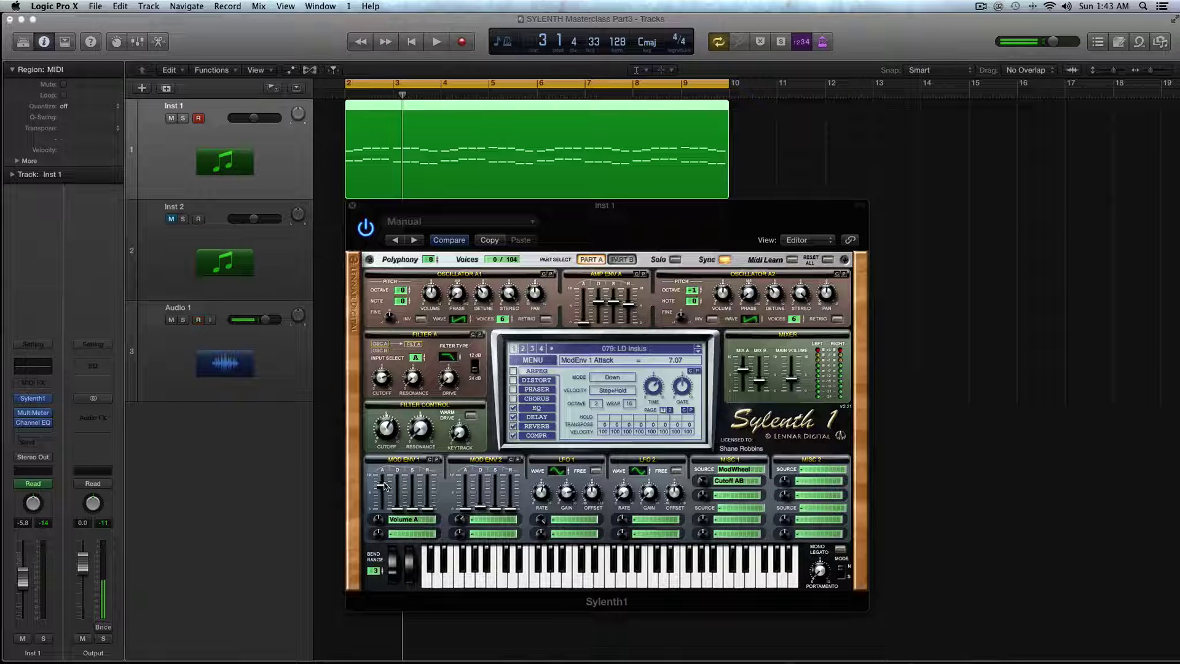
{"action": "mouse_move", "coordinate": [383, 485]}
{"action": "left_mouse_down"}
{"action": "mouse_move", "coordinate": [391, 545]}
{"action": "mouse_move", "coordinate": [393, 468]}
{"action": "left_mouse_up"}
{"action": "left_click_drag", "start_coordinate": [411, 509], "coordinate": [409, 463]}
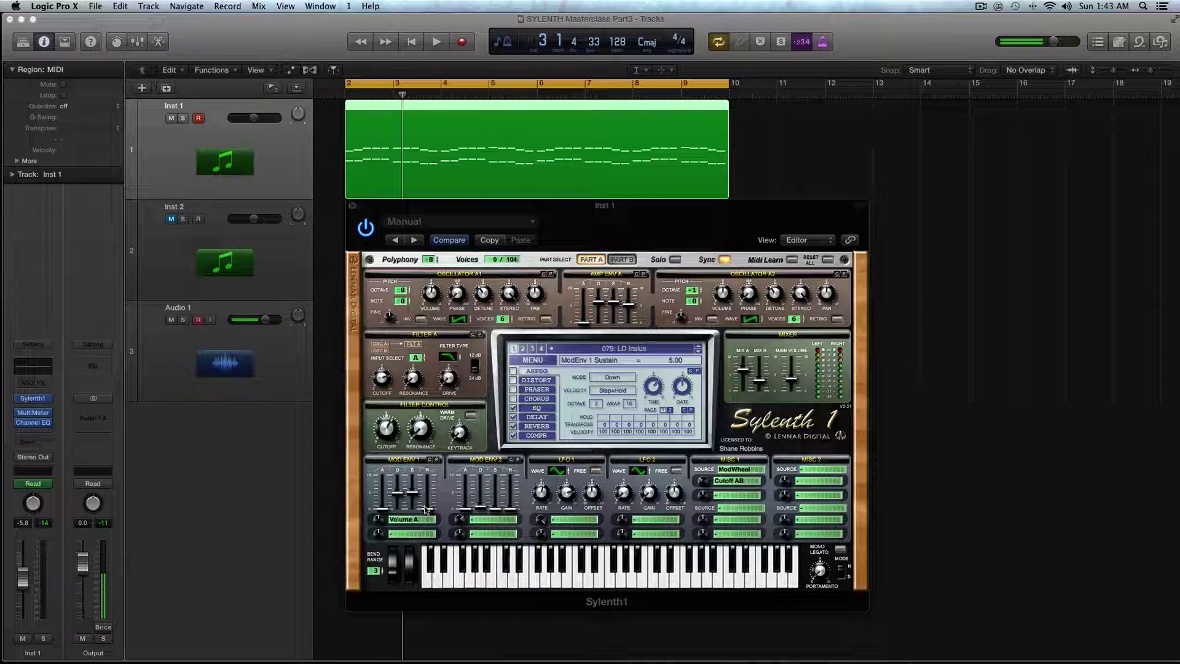
{"action": "left_click_drag", "start_coordinate": [425, 509], "coordinate": [429, 447]}
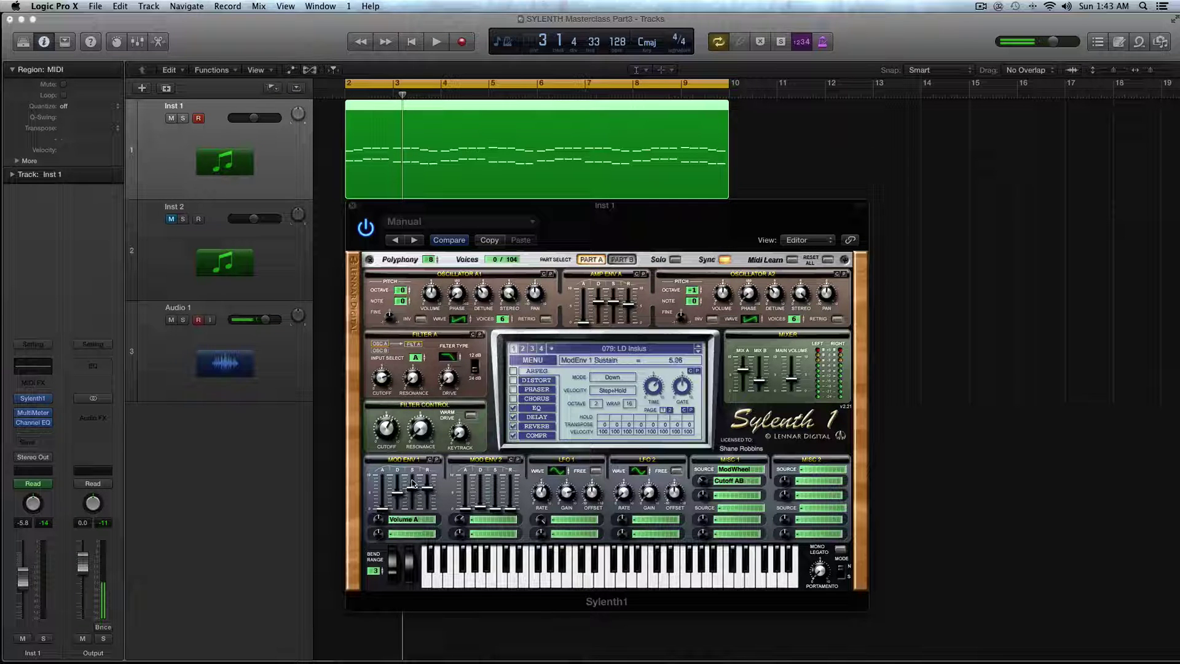
{"action": "left_click_drag", "start_coordinate": [398, 493], "coordinate": [400, 491]}
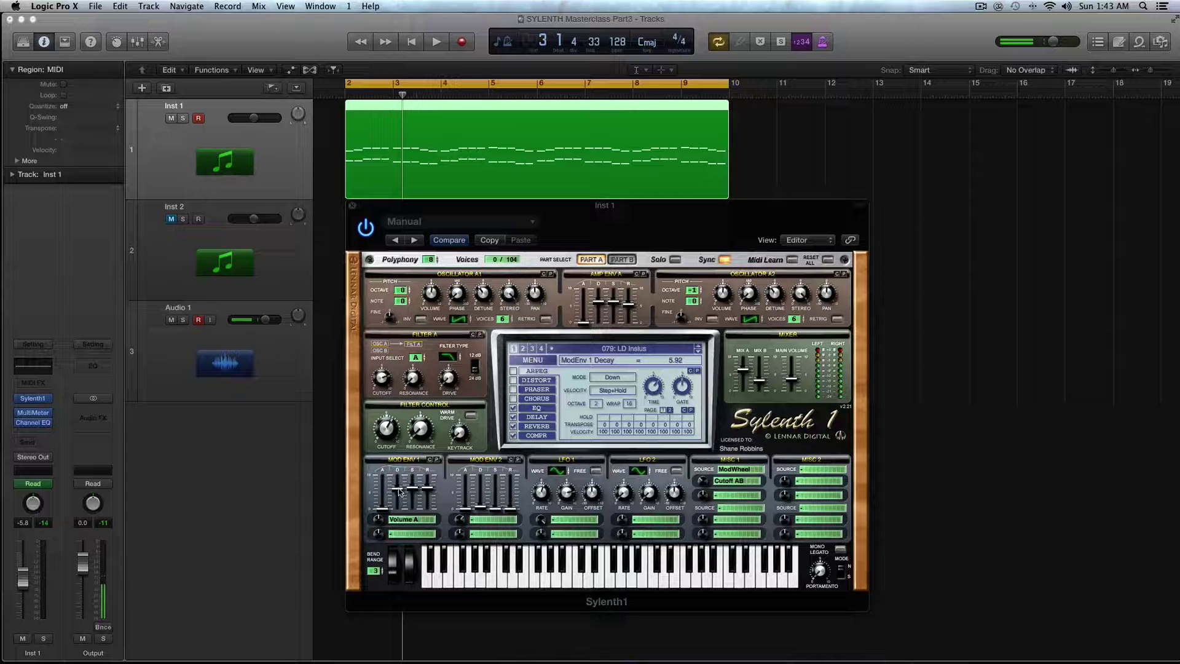
- Sweep the Volume A modulation amount of Mod Env 1 up to 10.00 and down to -2.43 while the loop plays
{"action": "left_click", "coordinate": [381, 522]}
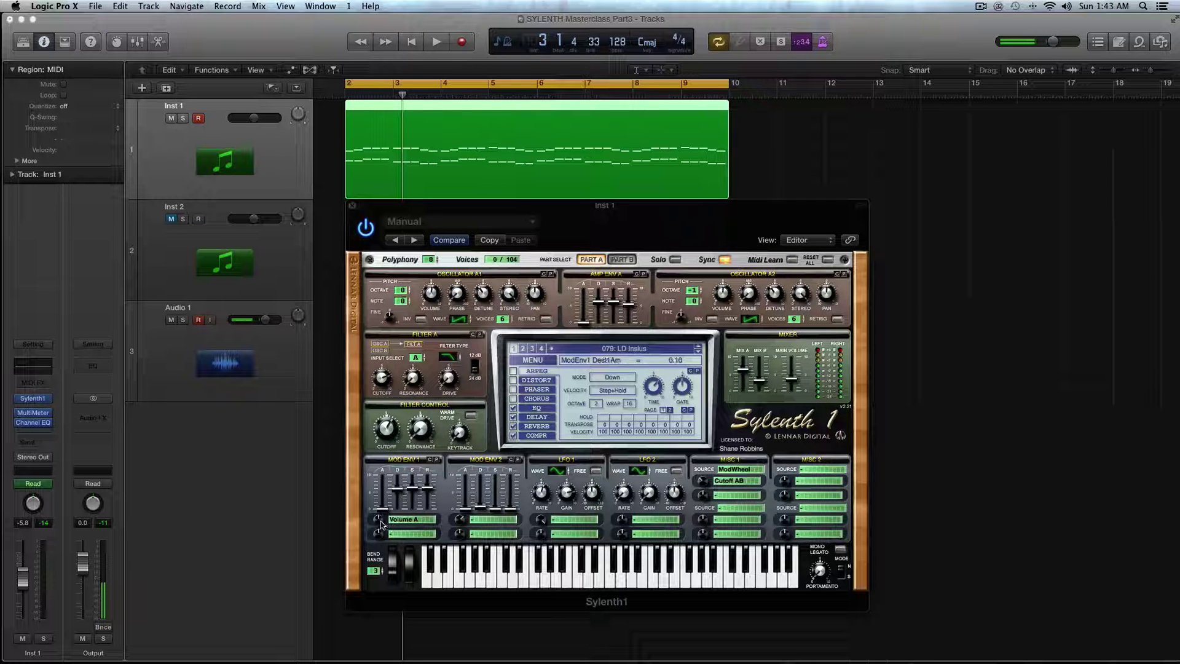
{"action": "left_click_drag", "start_coordinate": [381, 522], "coordinate": [381, 485]}
{"action": "key", "text": "space"}
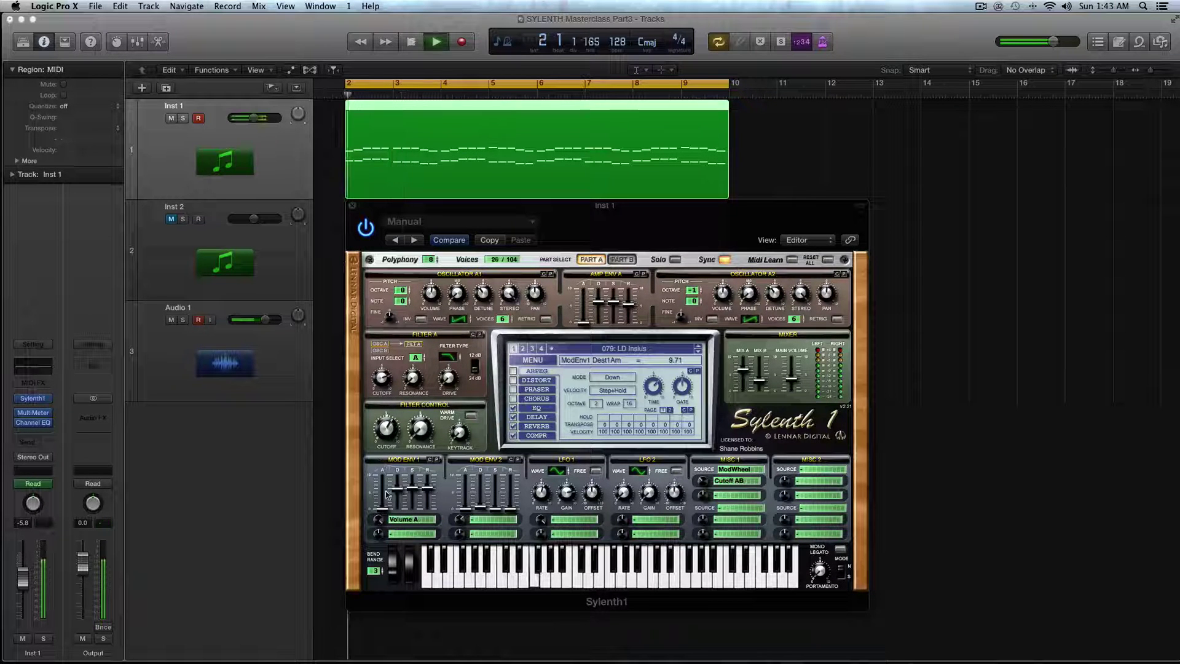
{"action": "left_click_drag", "start_coordinate": [382, 521], "coordinate": [380, 585]}
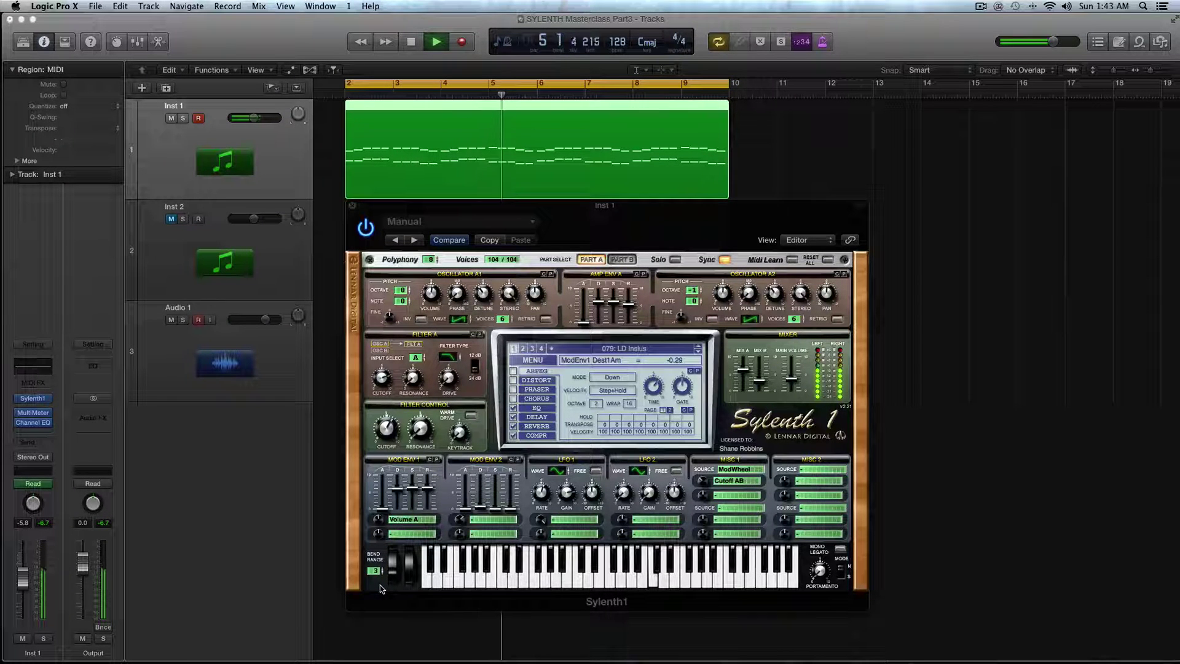
{"action": "left_click_drag", "start_coordinate": [383, 521], "coordinate": [381, 587]}
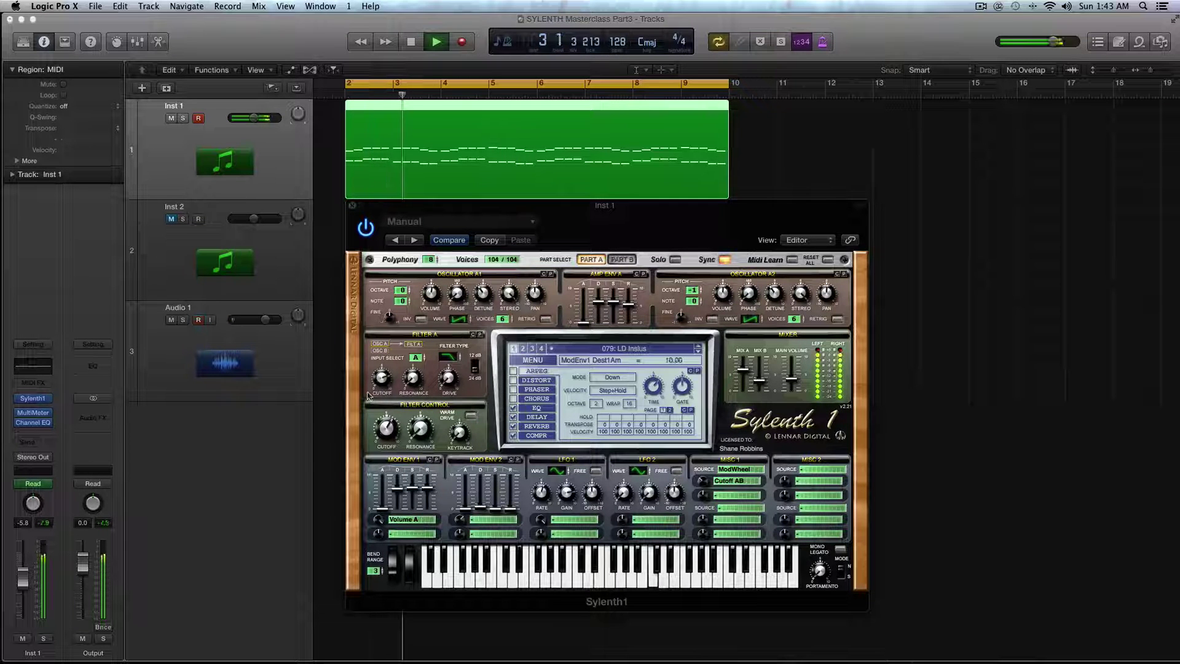
{"action": "mouse_move", "coordinate": [378, 520]}
{"action": "left_mouse_down"}
{"action": "mouse_move", "coordinate": [374, 424]}
{"action": "mouse_move", "coordinate": [383, 533]}
{"action": "left_mouse_up"}
{"action": "key", "text": "space"}
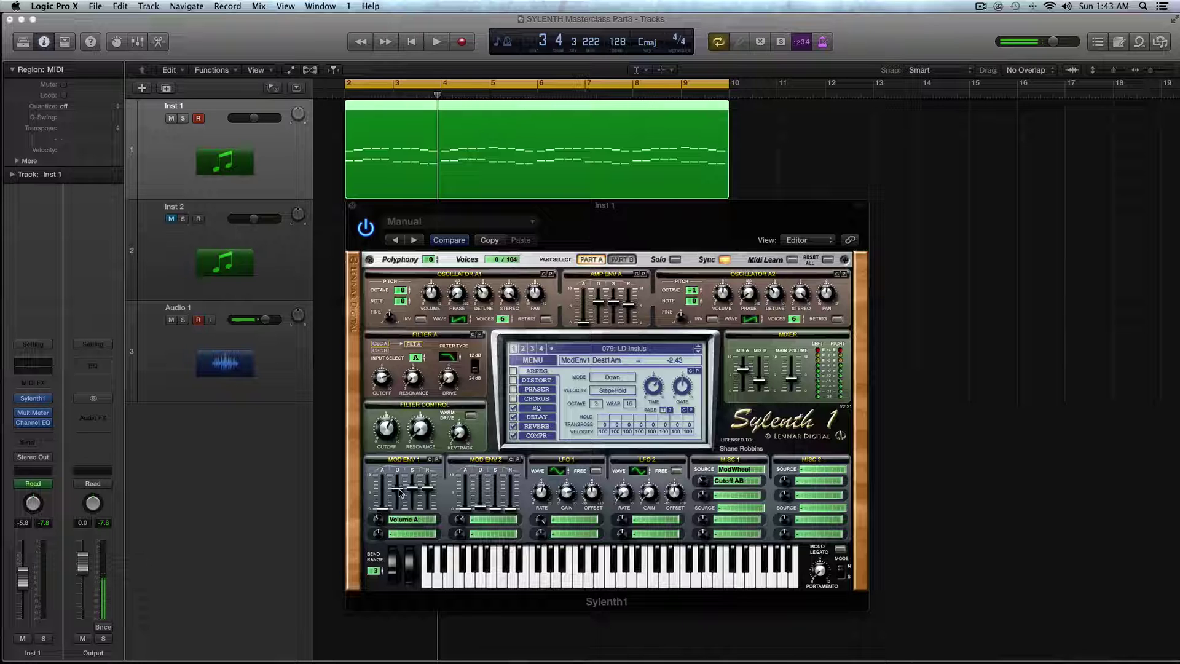
- Lower Mod Env 1's decay and bring its sustain and release down to minimum
{"action": "left_click_drag", "start_coordinate": [400, 493], "coordinate": [426, 549]}
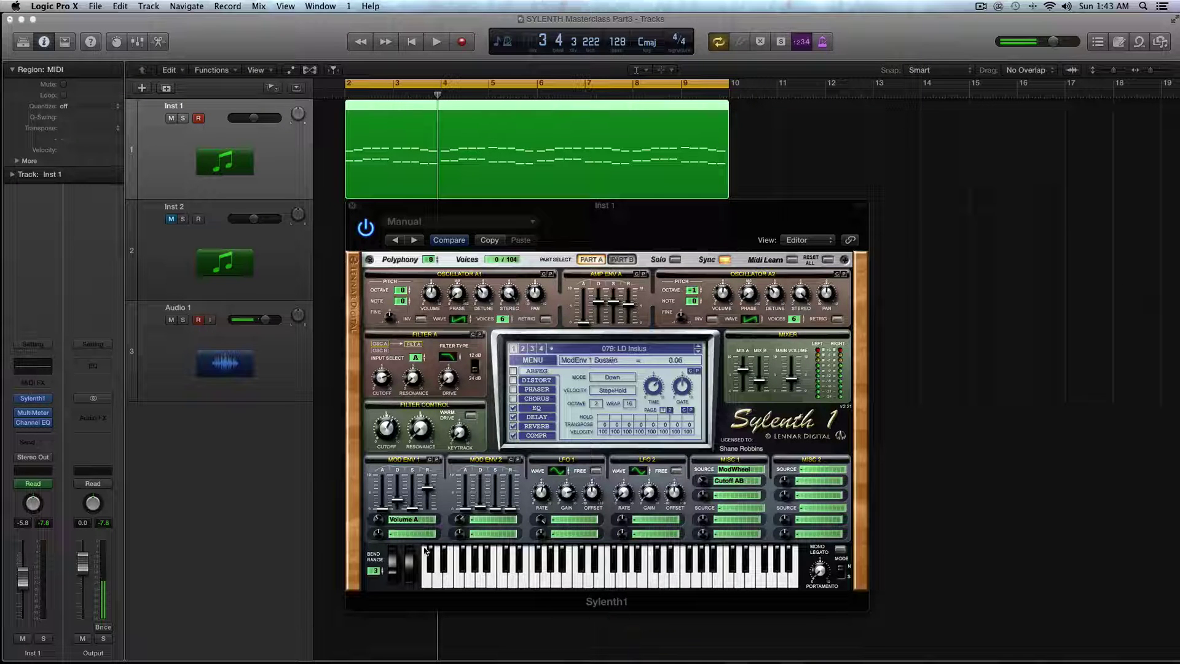
{"action": "left_click_drag", "start_coordinate": [430, 492], "coordinate": [441, 563]}
- Raise Mod Env 1's first destination amount to 10.00 while the loop plays, and set the decay to 1.64
{"action": "key", "text": "space"}
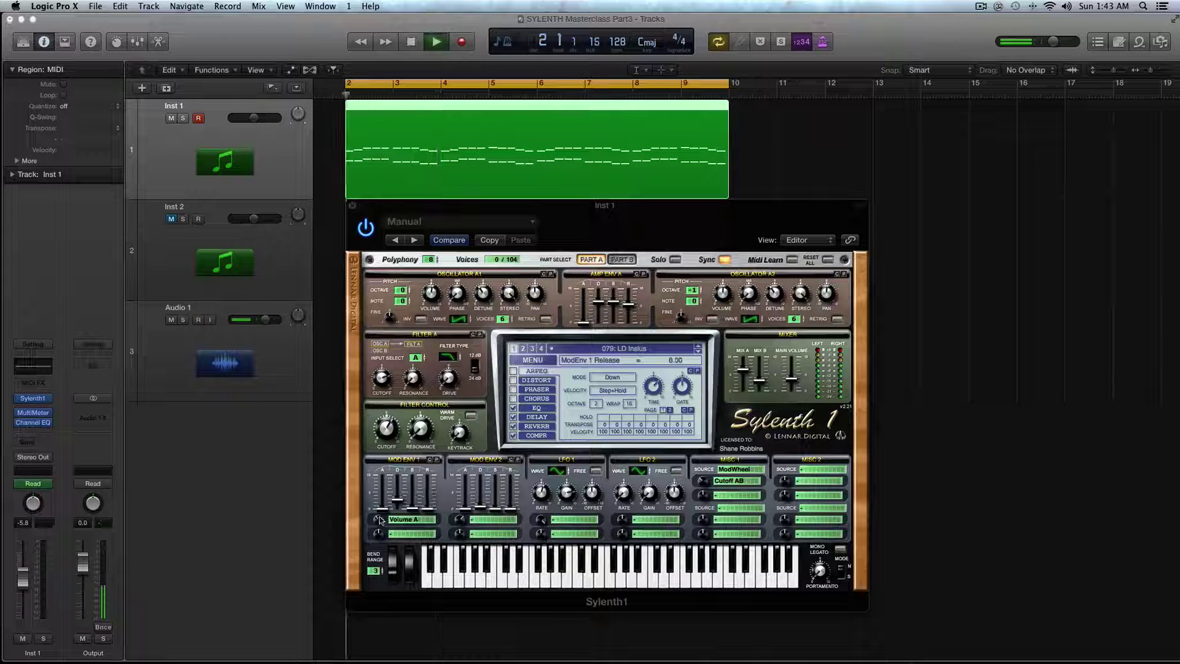
{"action": "left_click_drag", "start_coordinate": [378, 520], "coordinate": [378, 437]}
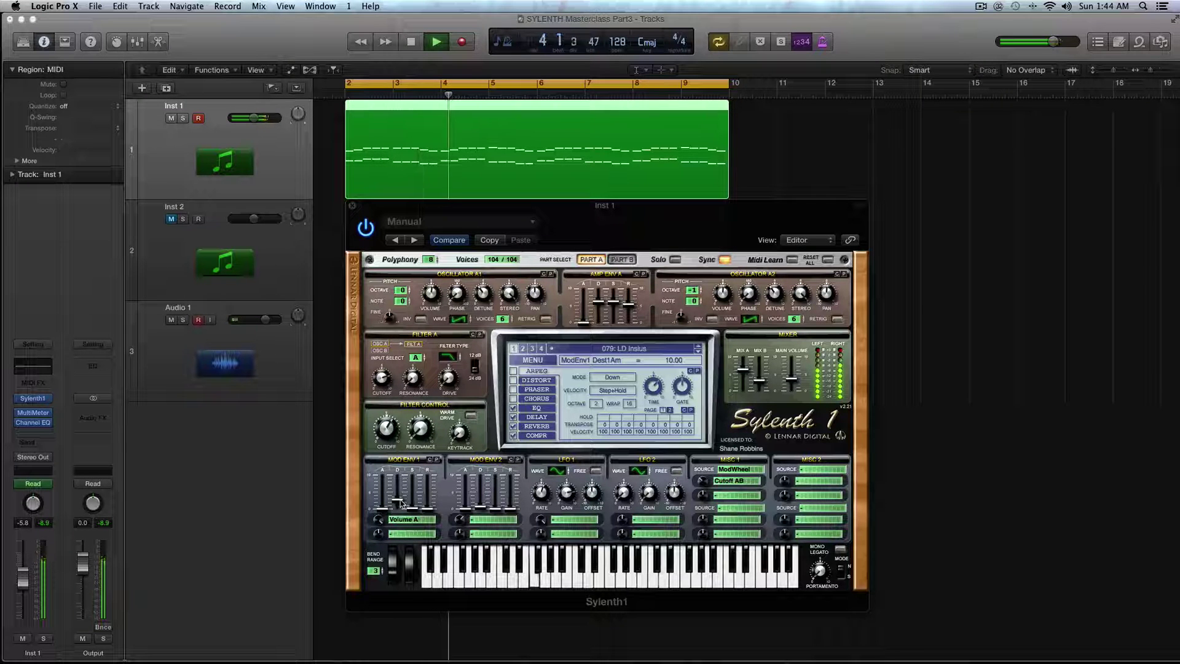
{"action": "key", "text": "space"}
{"action": "left_click_drag", "start_coordinate": [400, 502], "coordinate": [398, 498]}
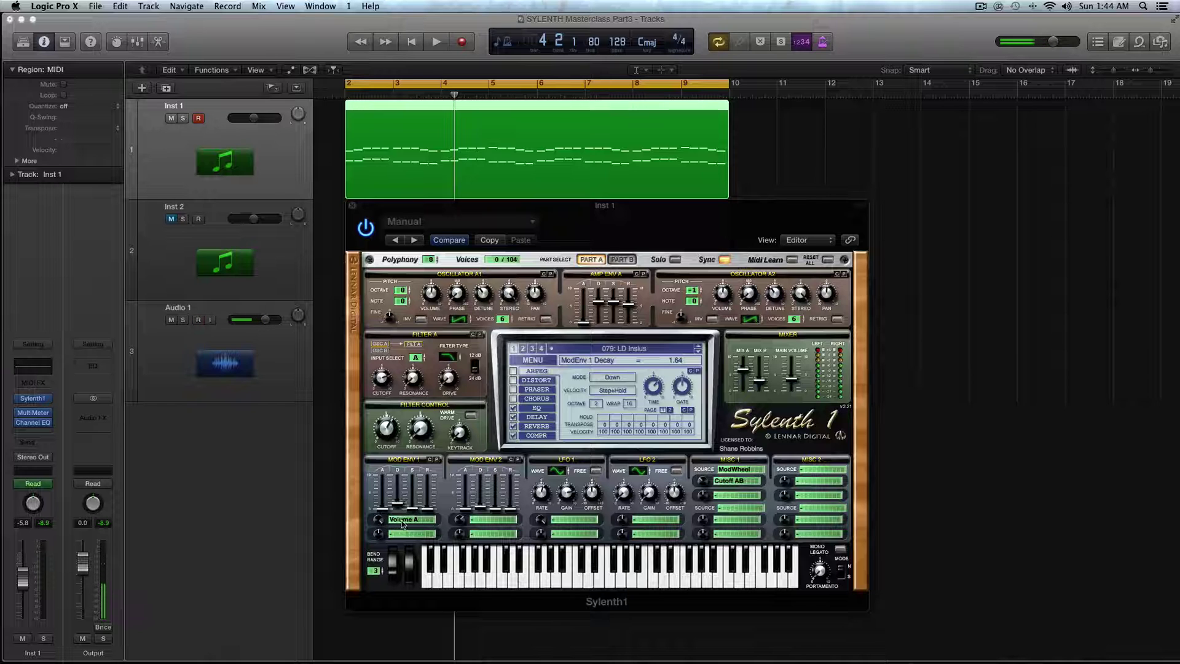
- Route Mod Env 1's first destination to Volume B, set the decay to 4.11 and audition the loop
{"action": "left_click", "coordinate": [402, 523]}
{"action": "left_click", "coordinate": [424, 353]}
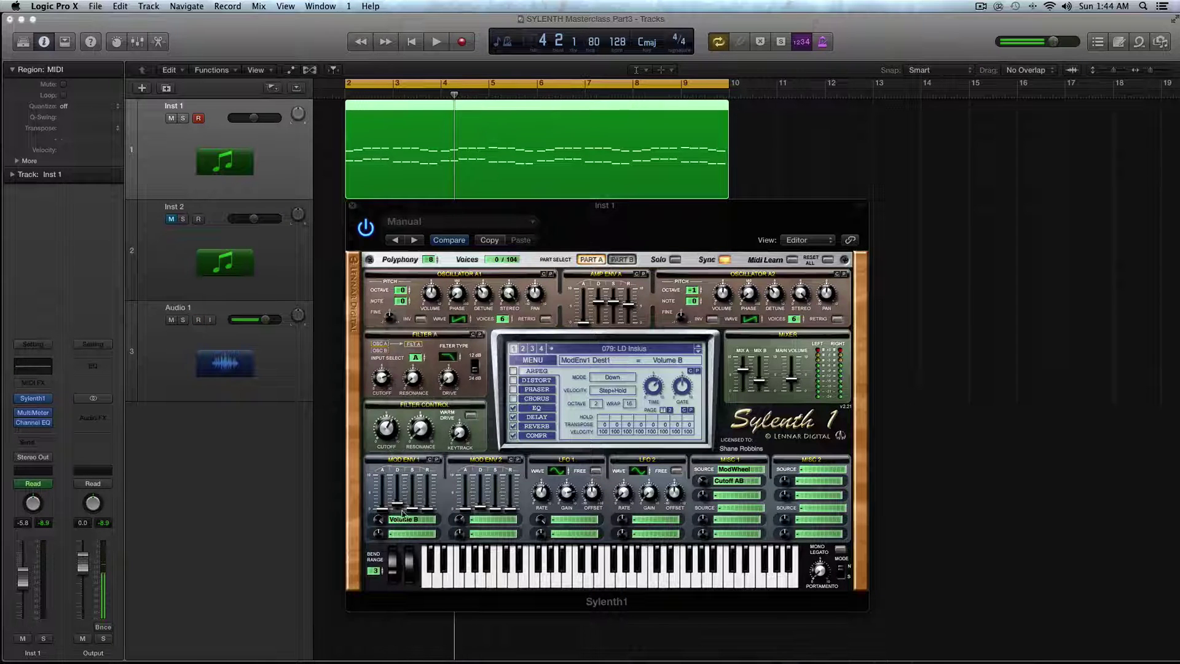
{"action": "left_click_drag", "start_coordinate": [398, 498], "coordinate": [399, 494]}
{"action": "key", "text": "space"}
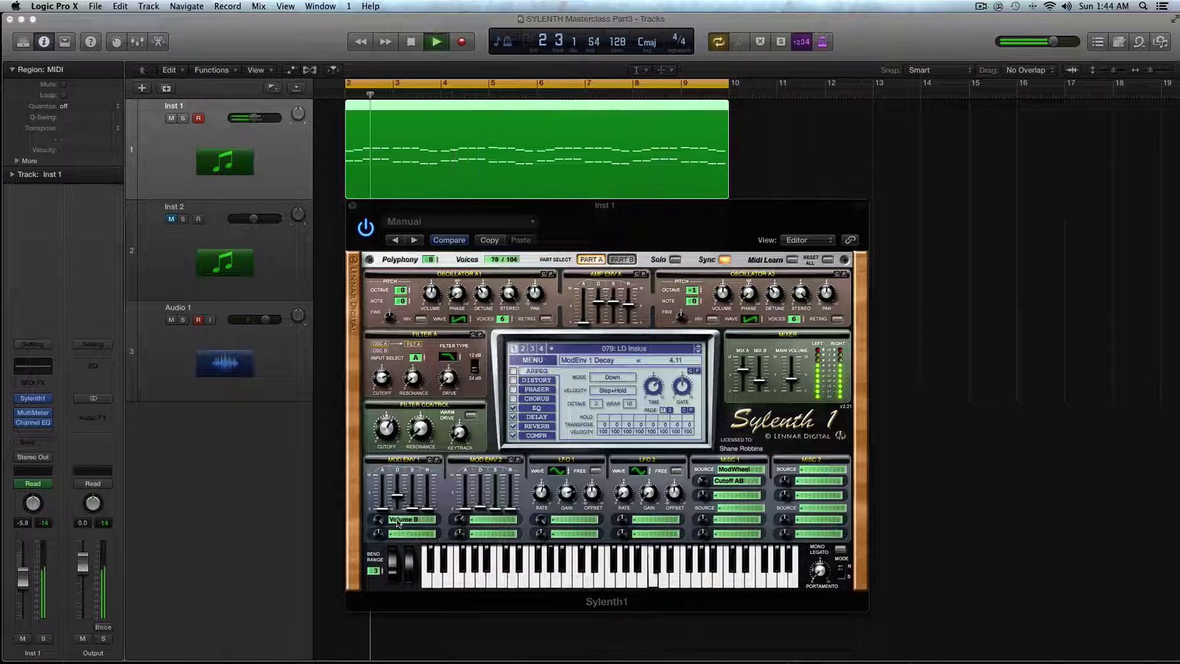
{"action": "key", "text": "space"}
{"action": "key", "text": "space"}
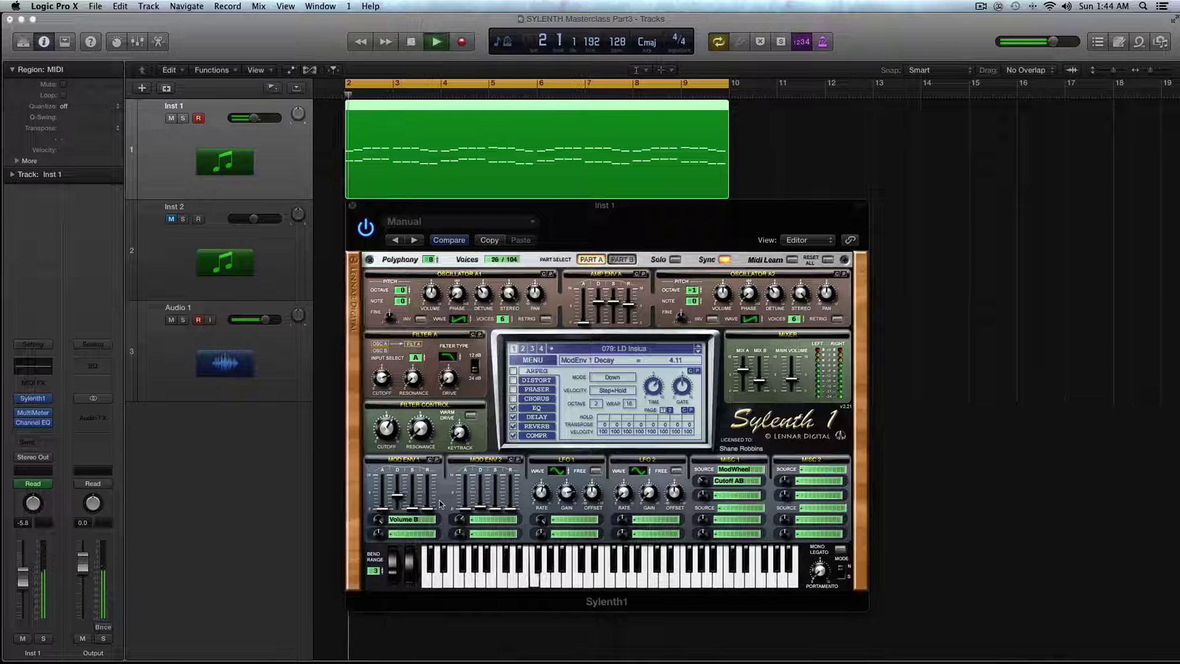
{"action": "key", "text": "space"}
- Solo Part B and play the loop to hear the Volume B modulation on its own
{"action": "left_click", "coordinate": [622, 259]}
{"action": "left_click", "coordinate": [674, 259]}
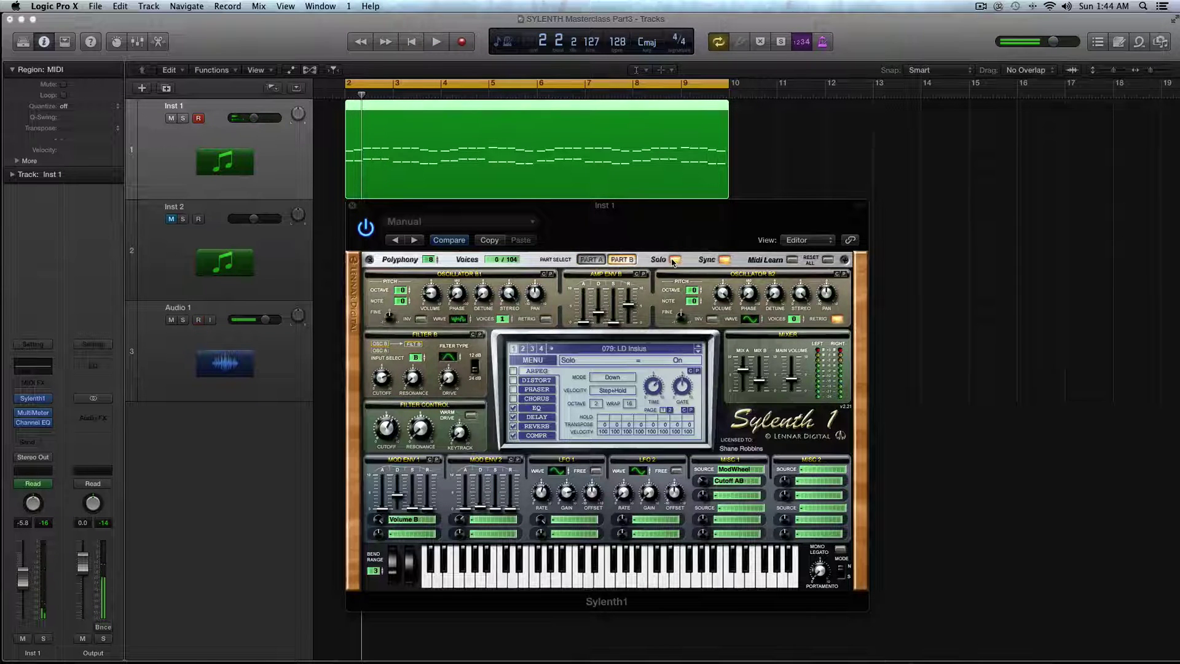
{"action": "key", "text": "space"}
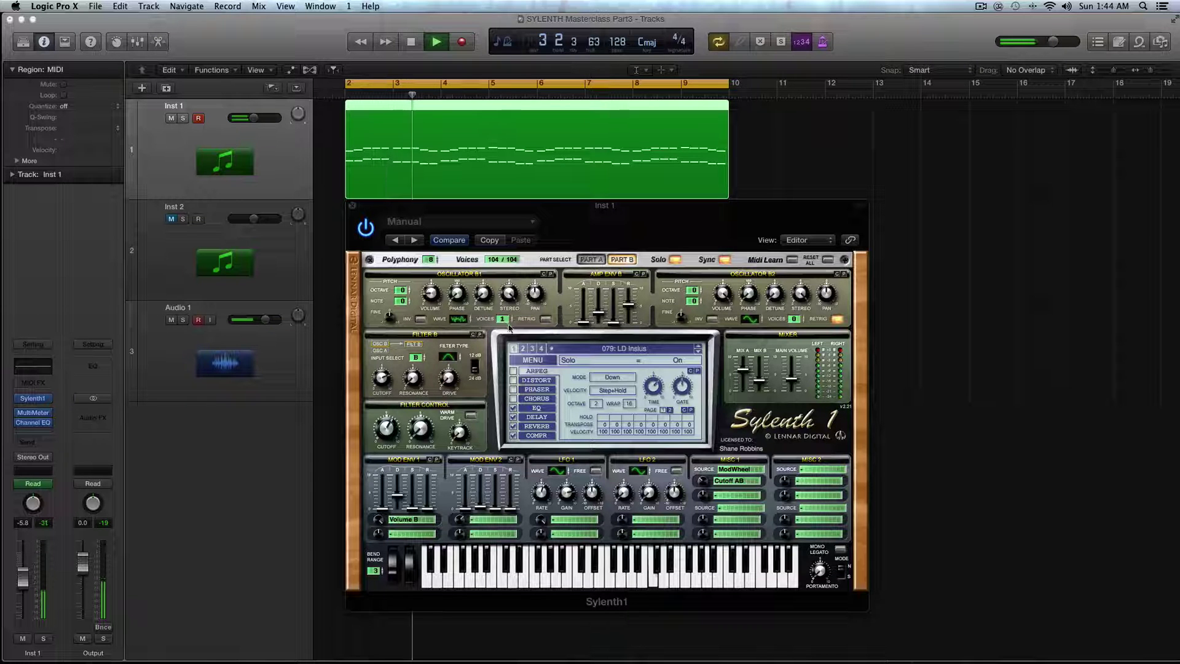
{"action": "key", "text": "space"}
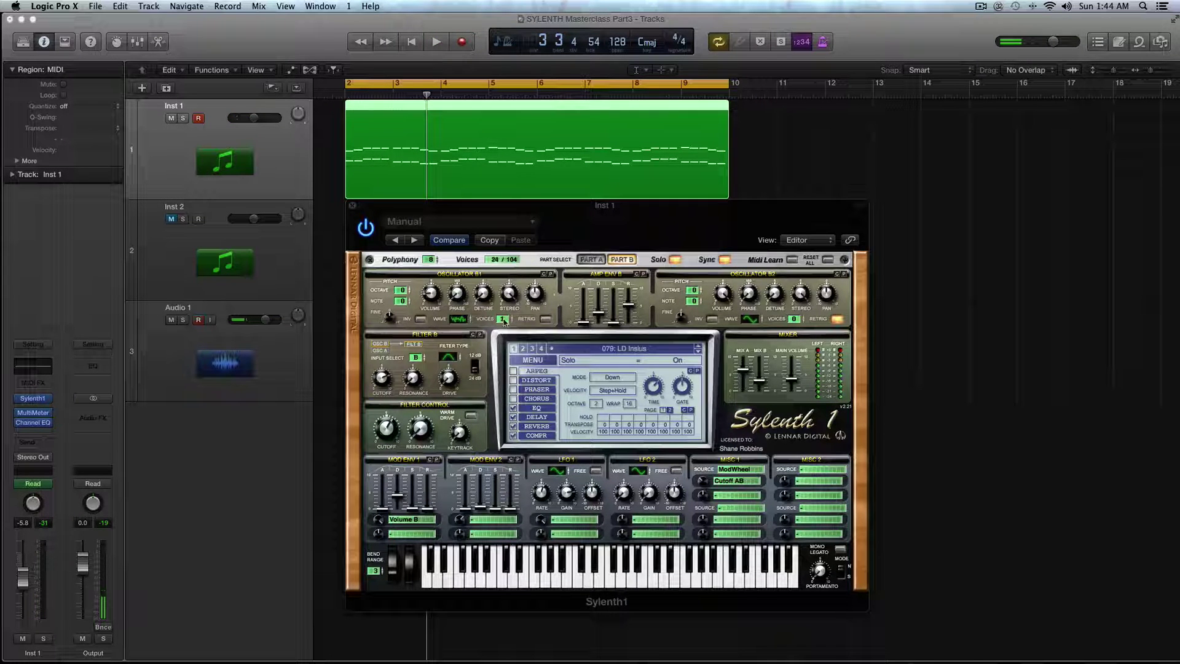
- Return to Part A with solo off and assign Volume AB to Mod Env 1's first destination
{"action": "left_click", "coordinate": [595, 260]}
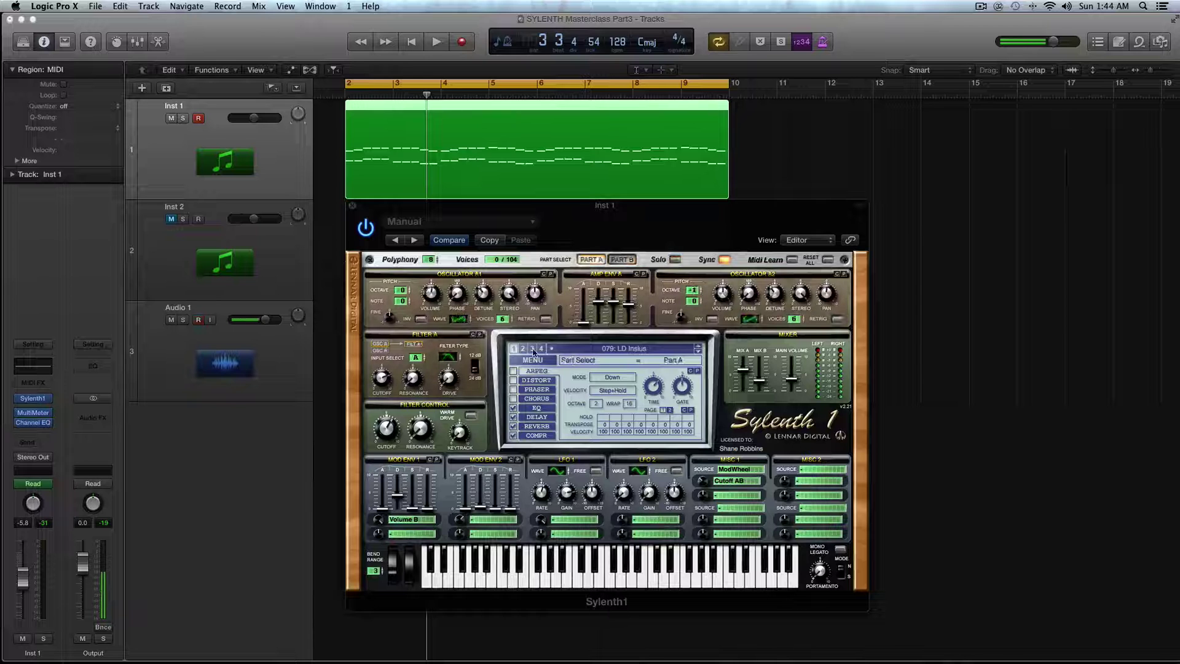
{"action": "left_click", "coordinate": [406, 520]}
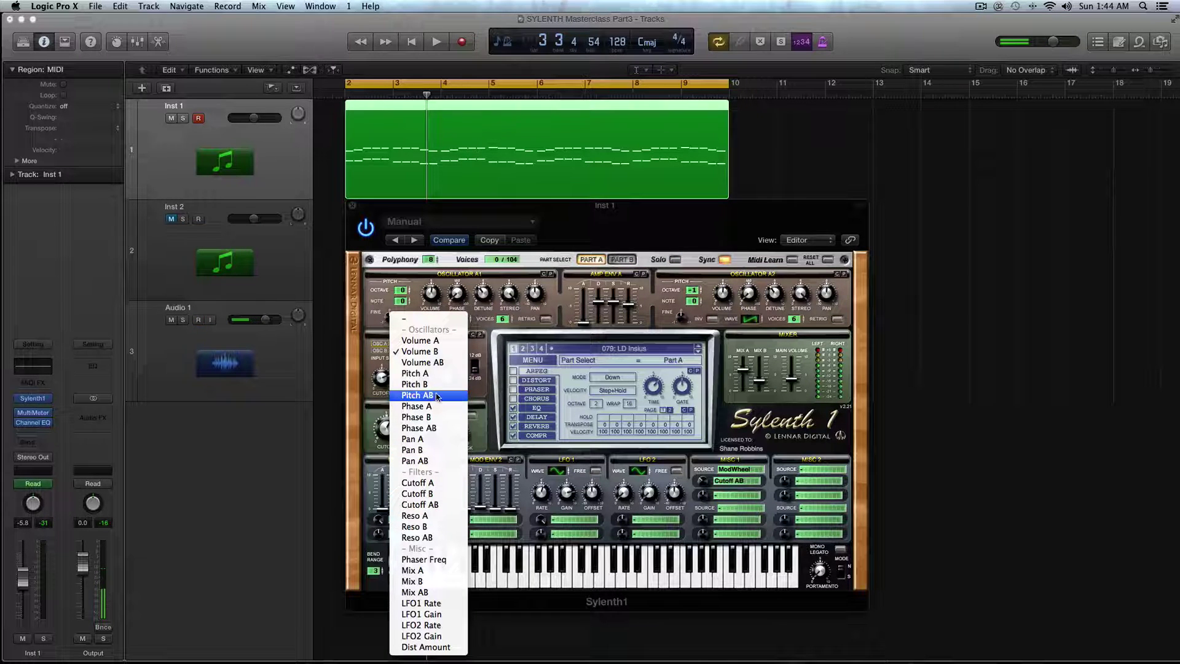
{"action": "left_click", "coordinate": [426, 363]}
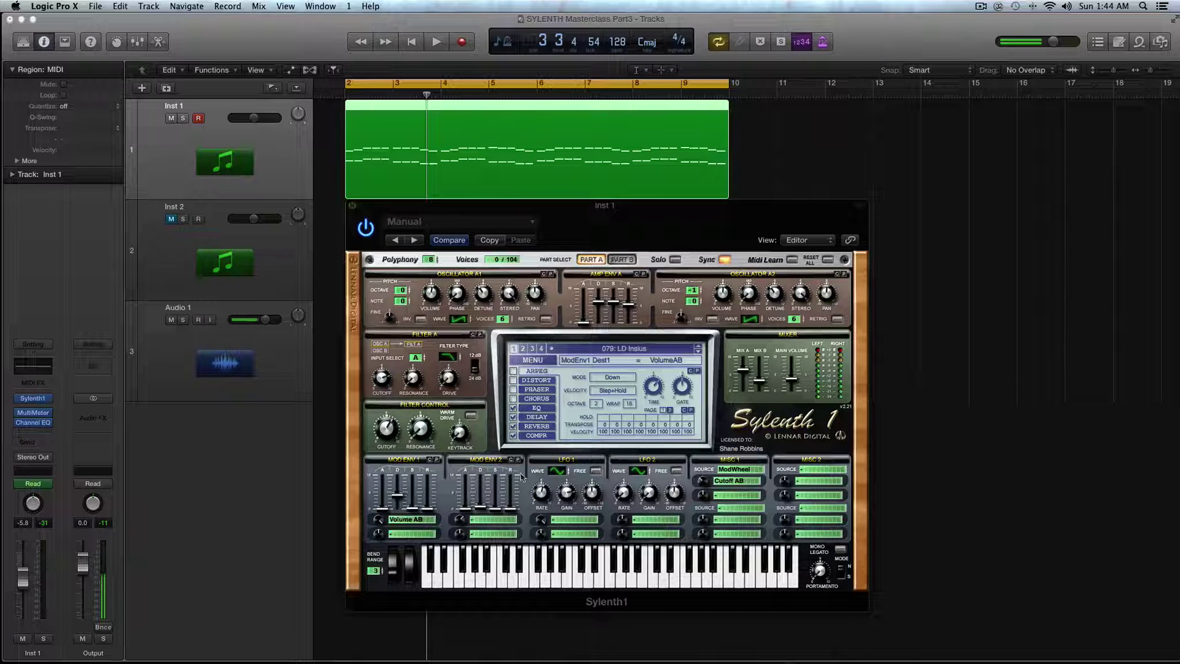
- Play the loop and raise Mod Env 1's sustain to 9.43
{"action": "key", "text": "space"}
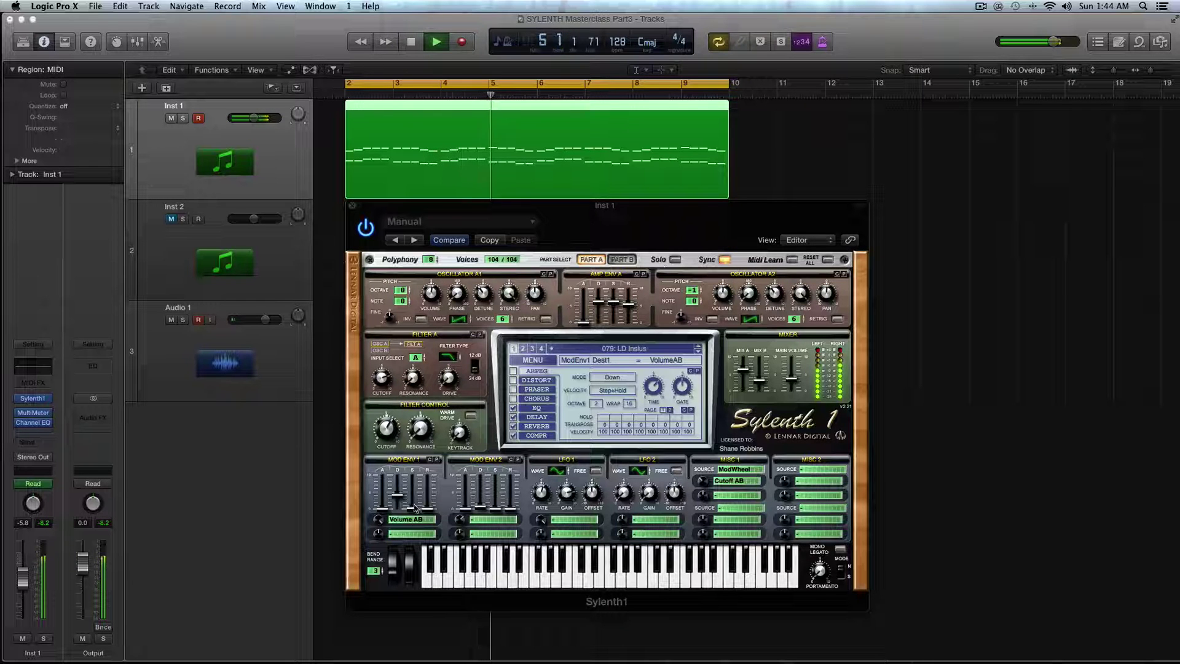
{"action": "left_click_drag", "start_coordinate": [415, 507], "coordinate": [413, 435]}
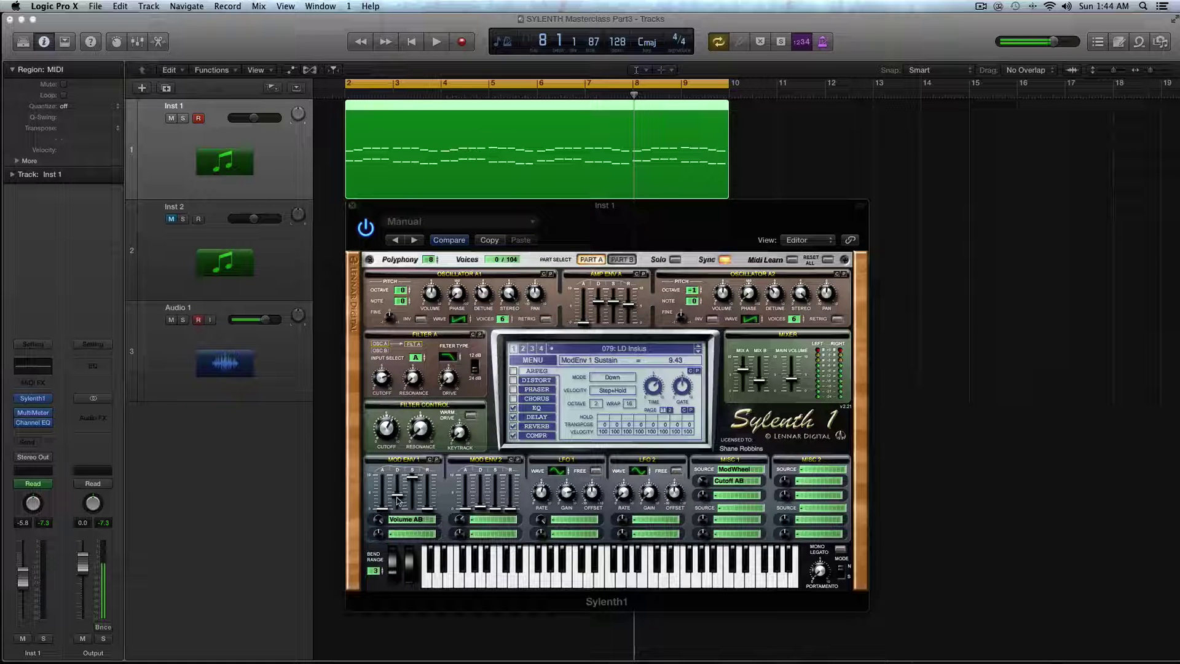
- Clear Mod Env 1's first destination while looping, and reassign Volume AB to compare the sound without and with the modulation
{"action": "left_click", "coordinate": [402, 521]}
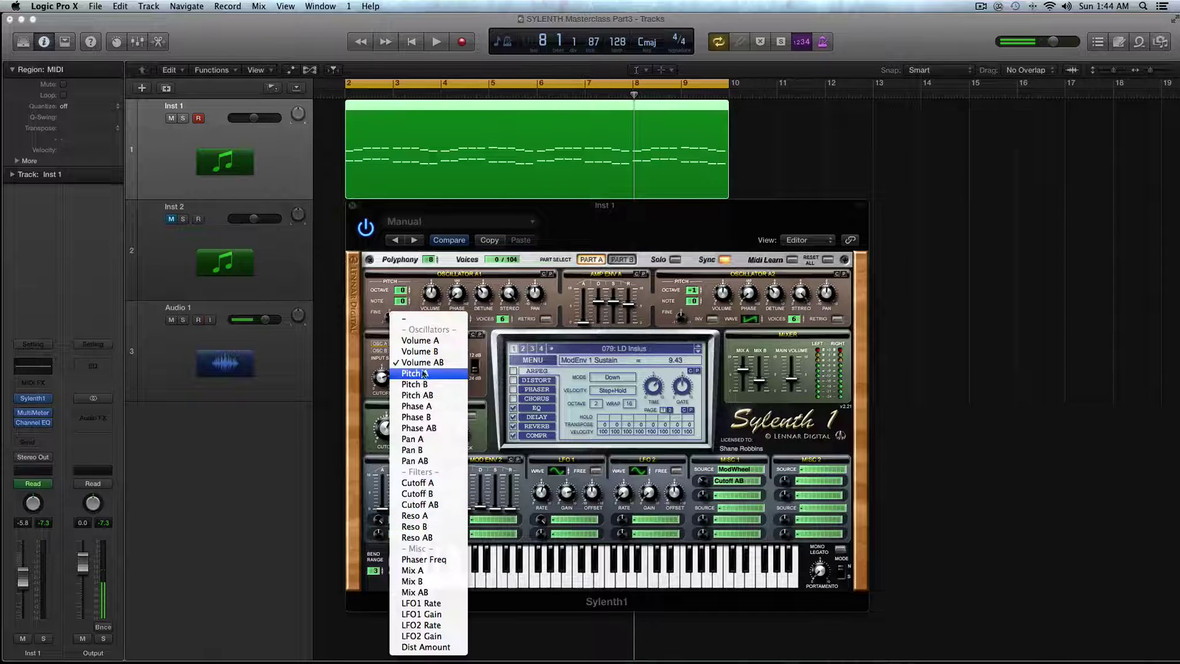
{"action": "left_click", "coordinate": [414, 319]}
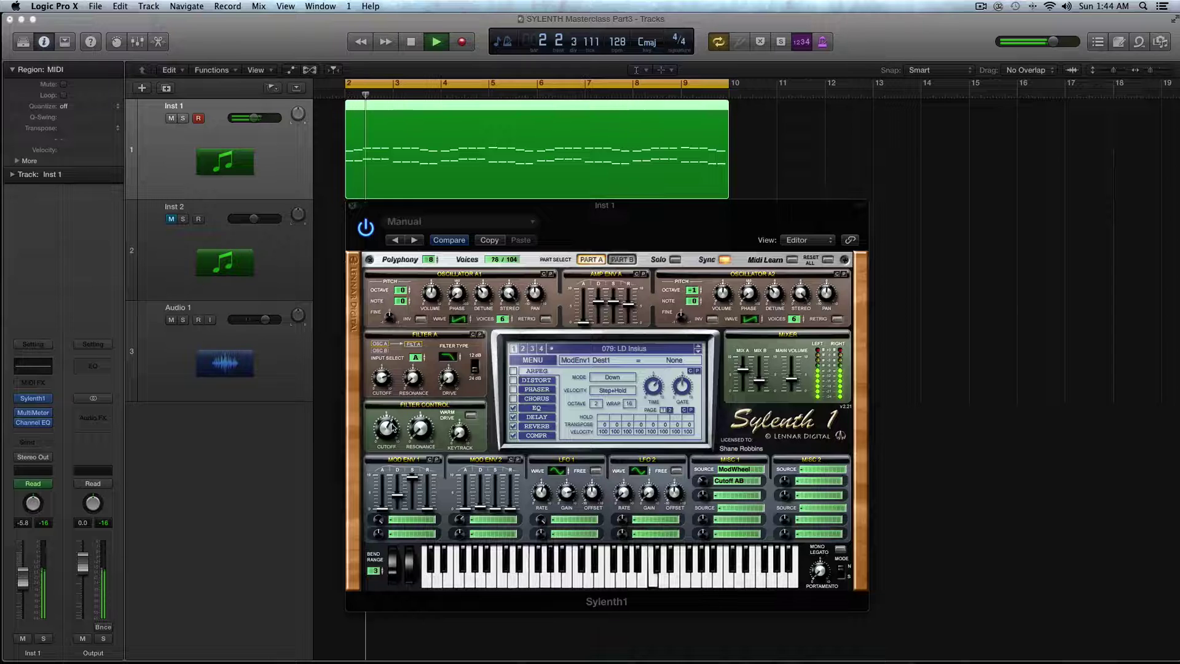
{"action": "left_click", "coordinate": [399, 517]}
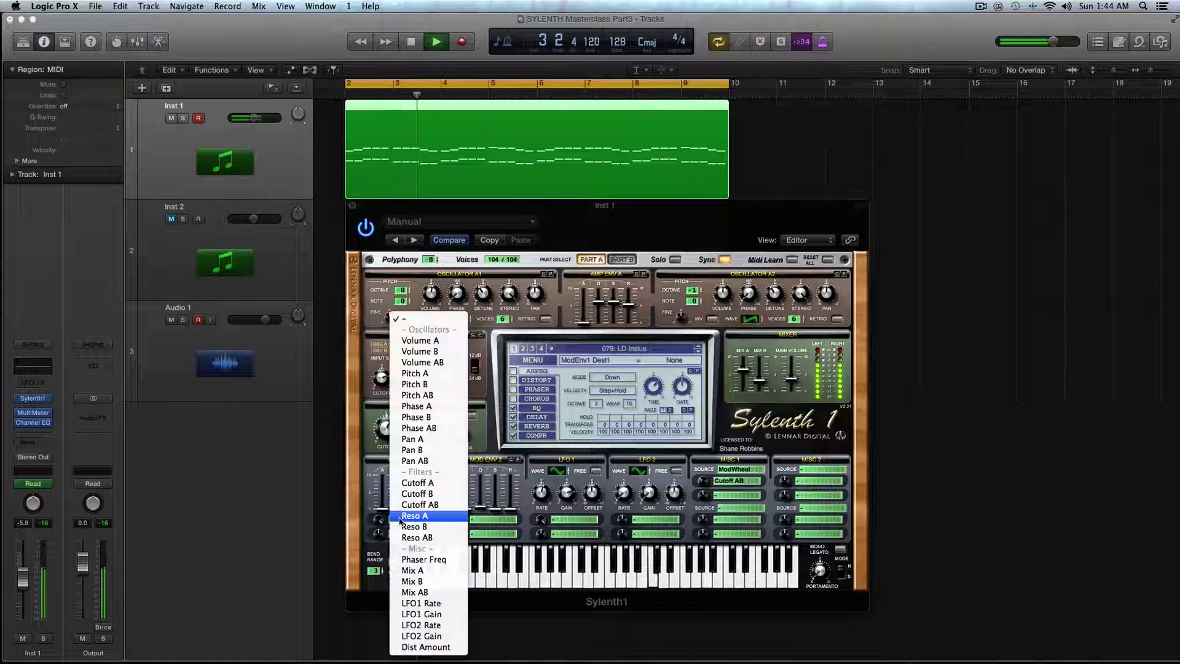
{"action": "left_click", "coordinate": [427, 369]}
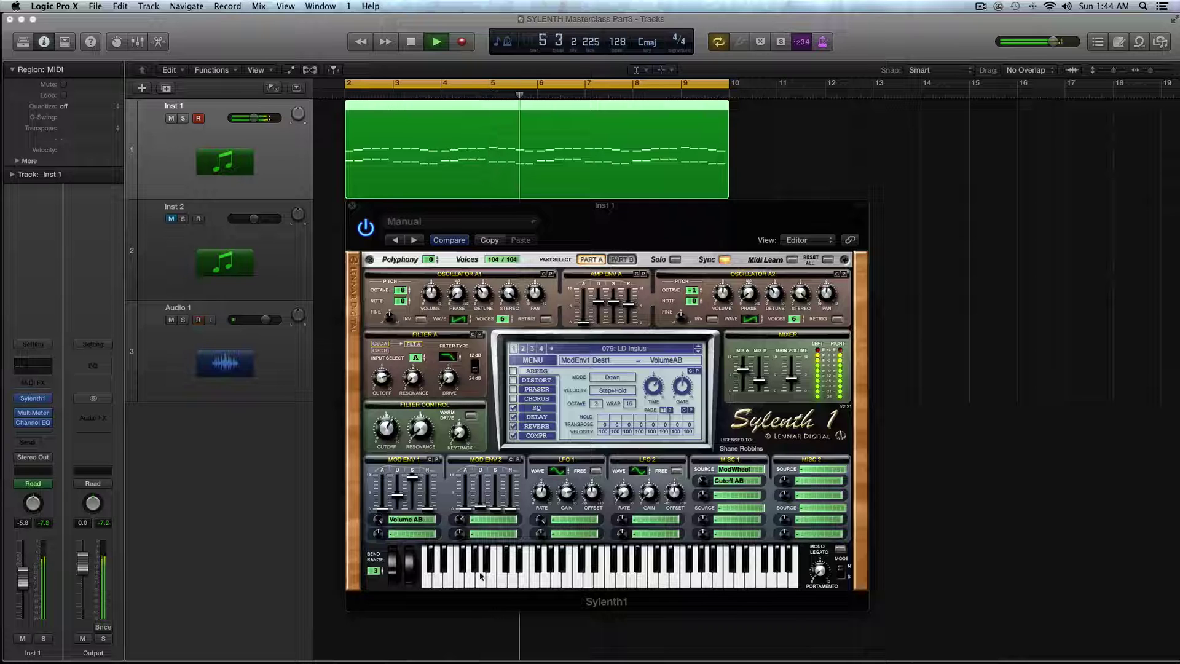
{"action": "key", "text": "space"}
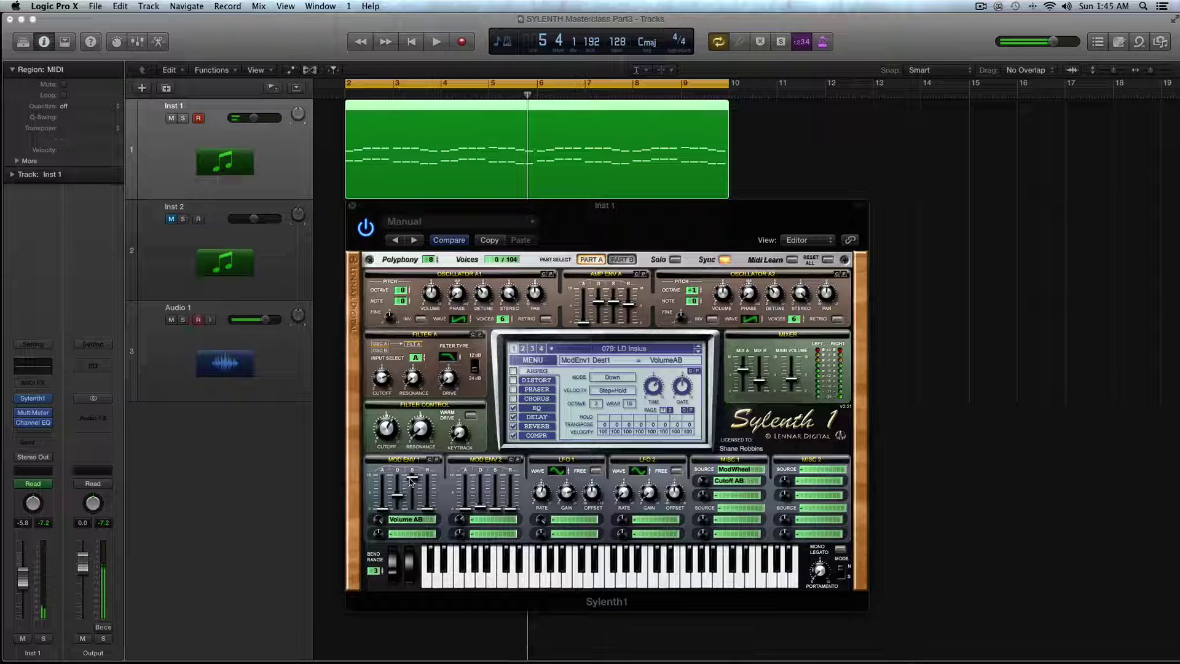
- Restore Volume AB as Mod Env 1's first destination, lower the decay and bring the sustain down to 0.00
{"action": "left_click_drag", "start_coordinate": [411, 479], "coordinate": [412, 493]}
{"action": "scroll", "coordinate": [403, 519], "scroll_direction": "down", "scroll_amount": 1}
{"action": "left_click", "coordinate": [403, 520]}
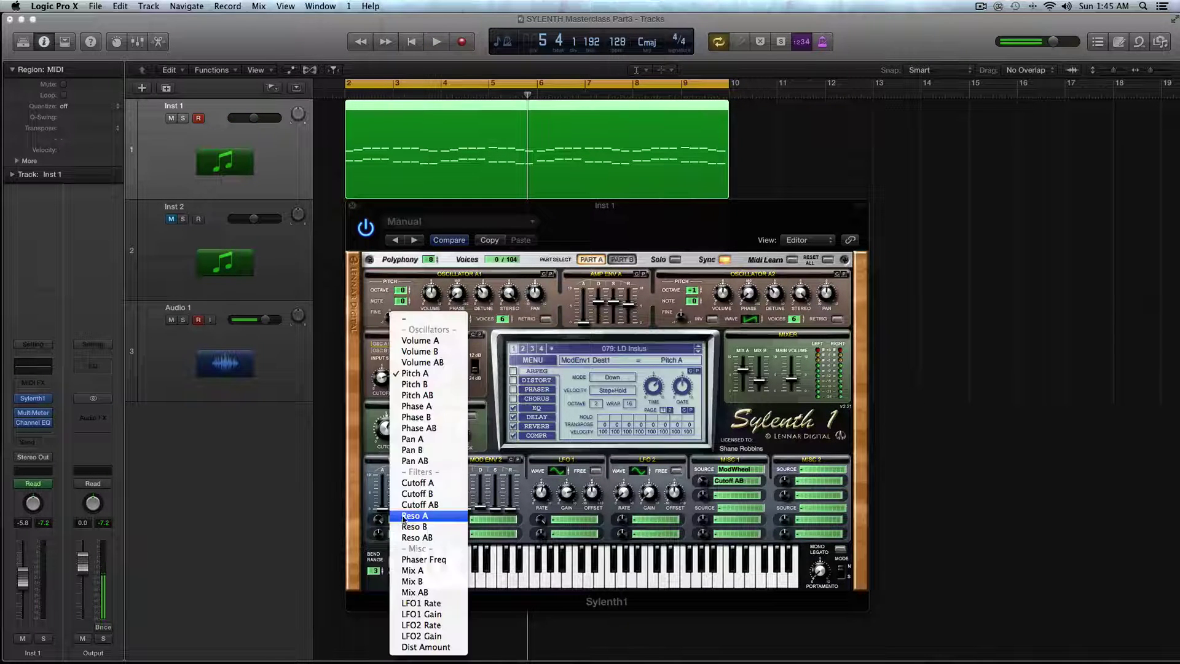
{"action": "left_click", "coordinate": [418, 358]}
{"action": "left_click", "coordinate": [379, 523]}
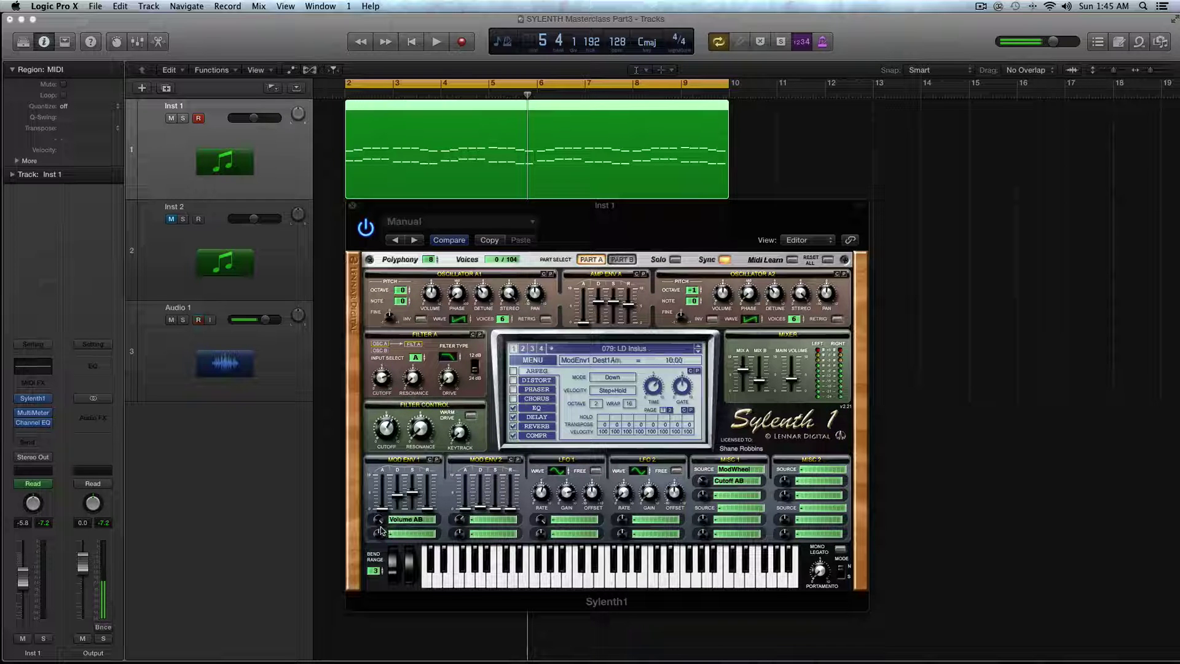
{"action": "left_click", "coordinate": [412, 492]}
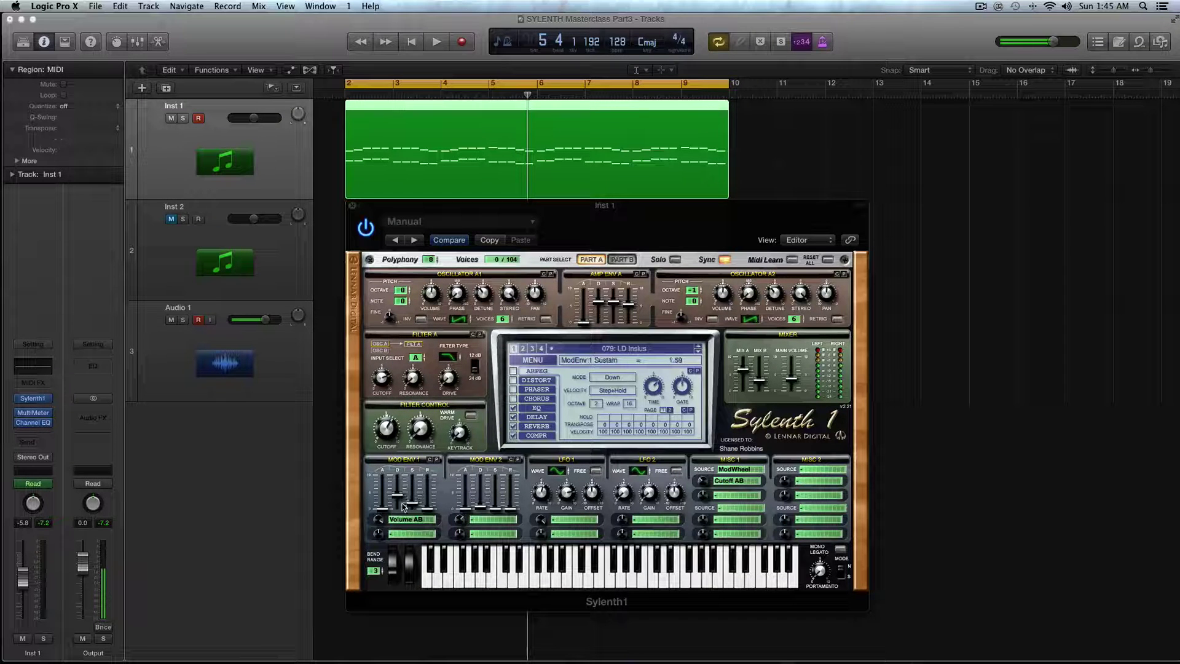
{"action": "left_click_drag", "start_coordinate": [397, 495], "coordinate": [415, 518]}
{"action": "scroll", "coordinate": [399, 531], "scroll_direction": "down", "scroll_amount": 1}
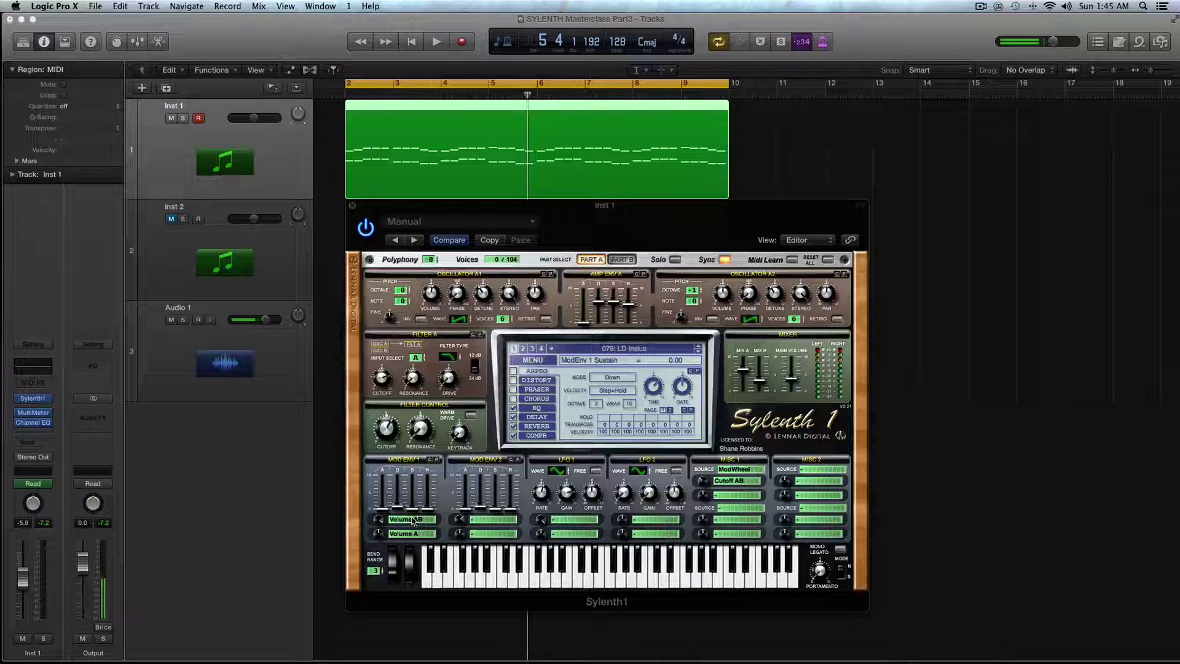
- Clear both Mod Env 1 destinations and set the first destination's amount to 0.00
{"action": "left_click", "coordinate": [403, 519]}
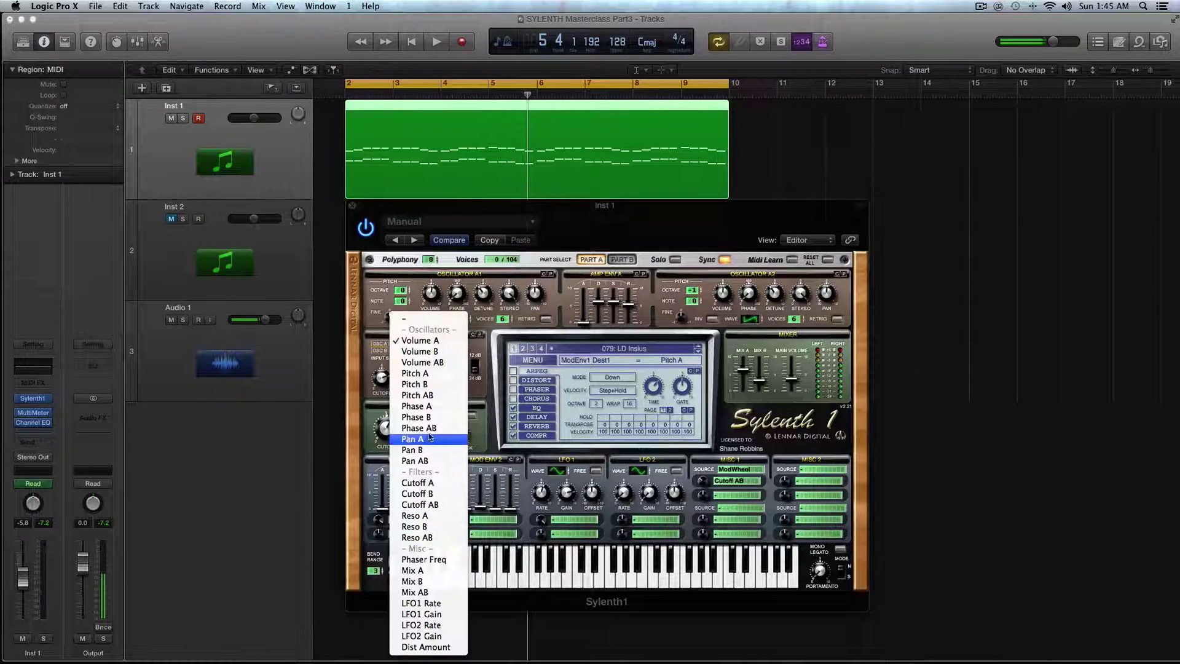
{"action": "left_click", "coordinate": [414, 319]}
{"action": "left_click", "coordinate": [397, 511]}
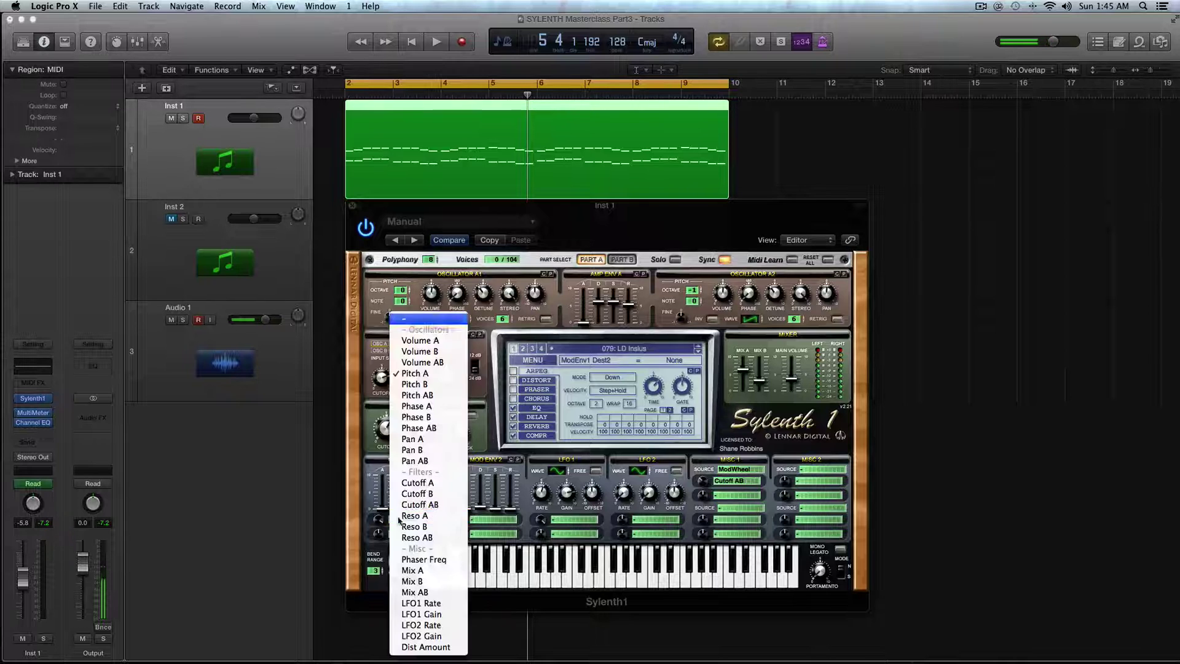
{"action": "left_click", "coordinate": [411, 396]}
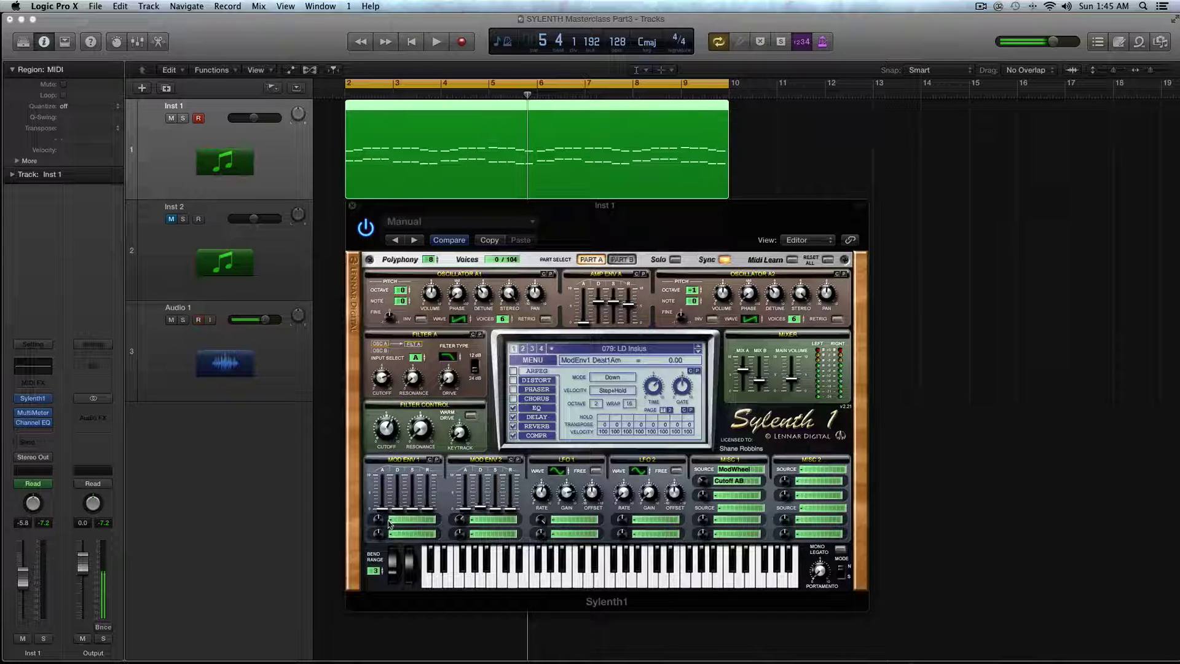
- Assign Pitch A to Mod Env 1's first destination and check the selection in the destination list
{"action": "left_click", "coordinate": [389, 524]}
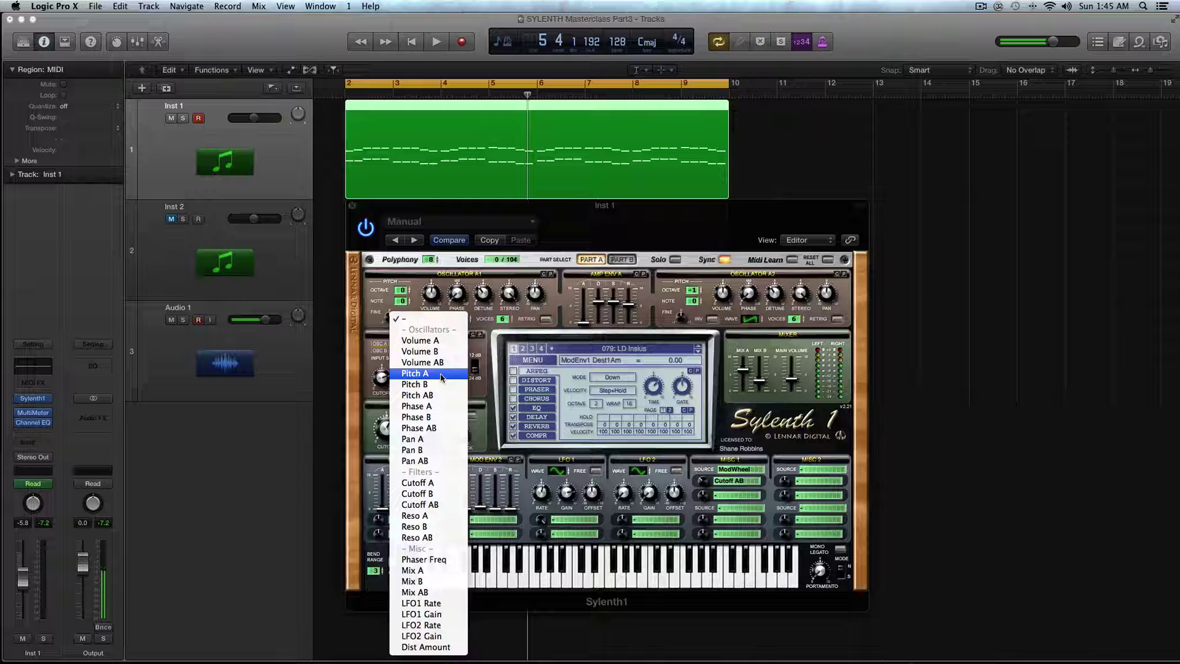
{"action": "left_click", "coordinate": [442, 376]}
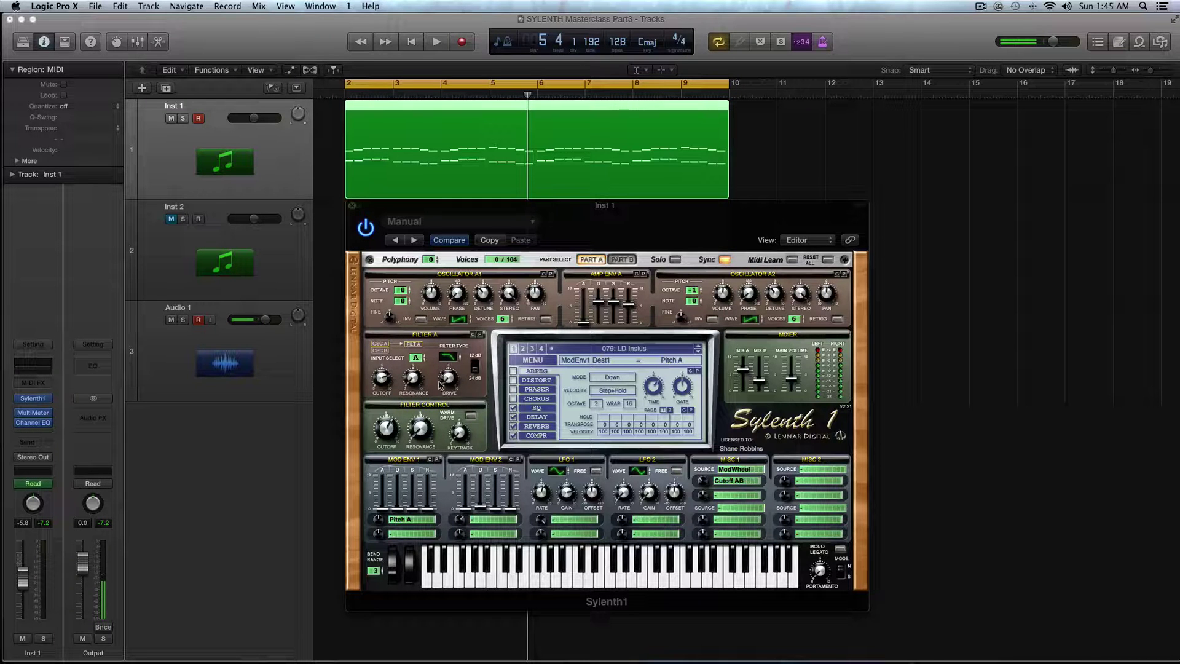
{"action": "left_click", "coordinate": [411, 519]}
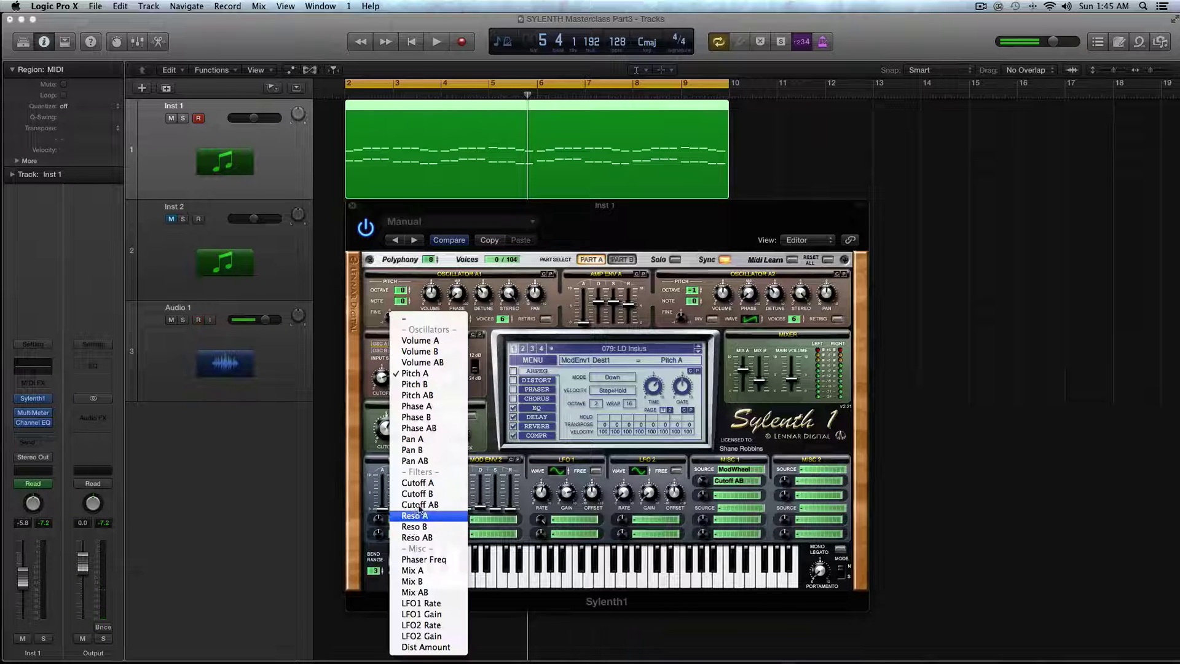
{"action": "left_click", "coordinate": [366, 377]}
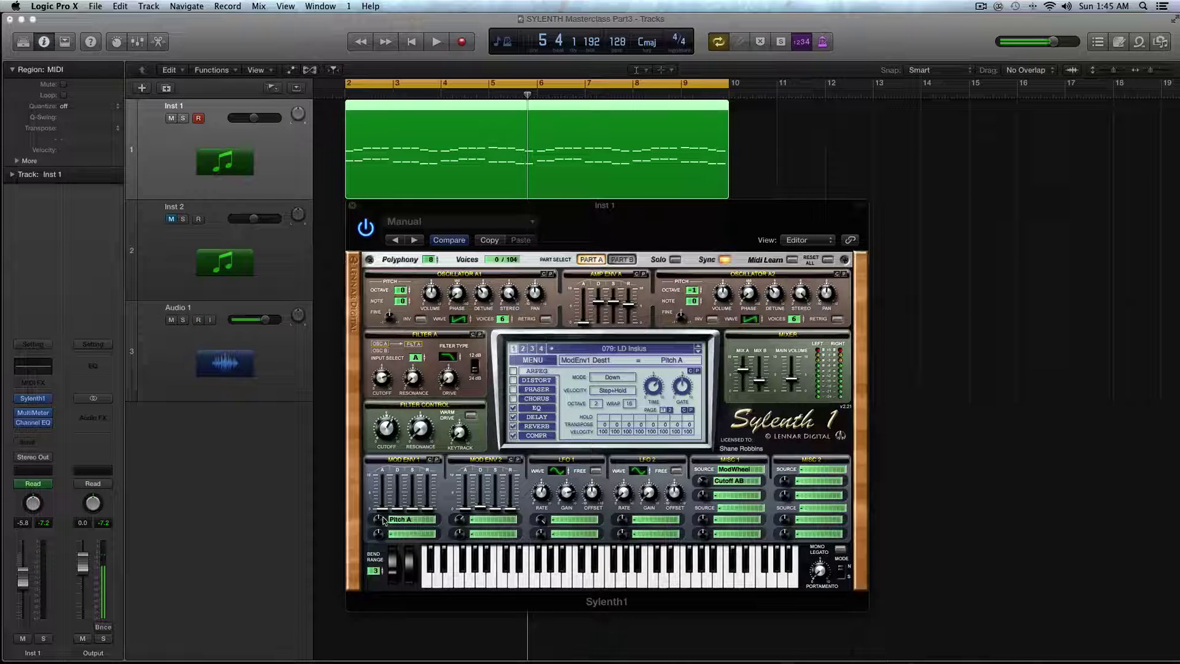
- Raise Mod Env 1's sustain and release, and audition the Pitch A modulation with amounts from 10.00 down to -0.95
{"action": "mouse_move", "coordinate": [399, 510]}
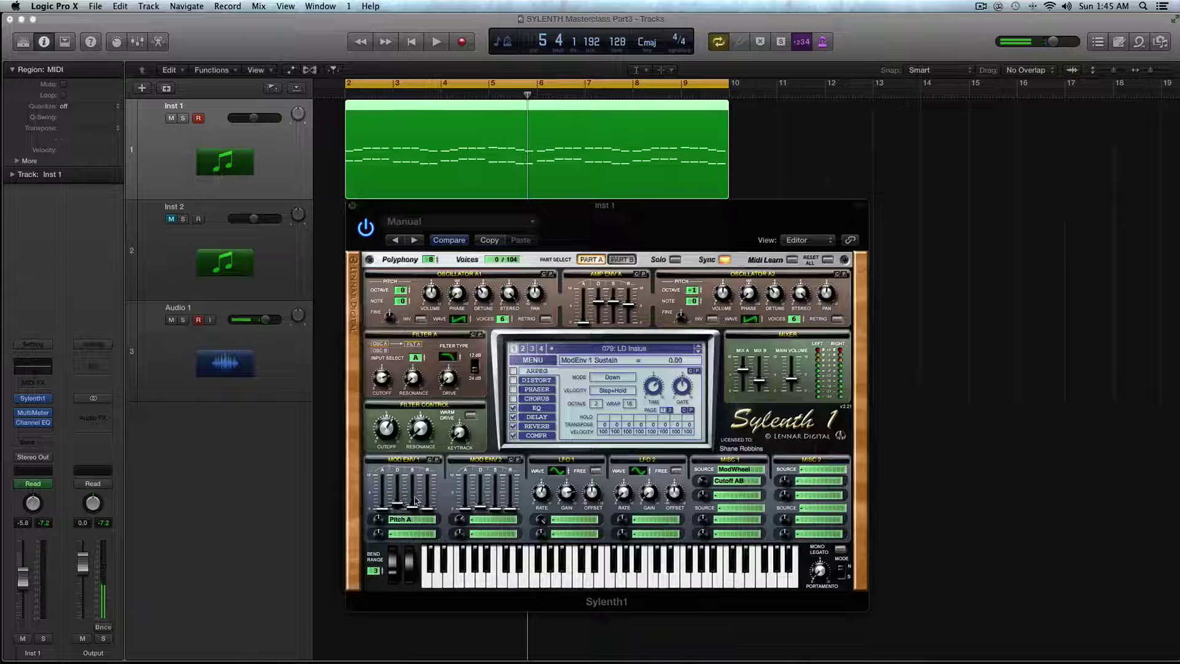
{"action": "left_click_drag", "start_coordinate": [416, 500], "coordinate": [428, 494]}
{"action": "key", "text": "space"}
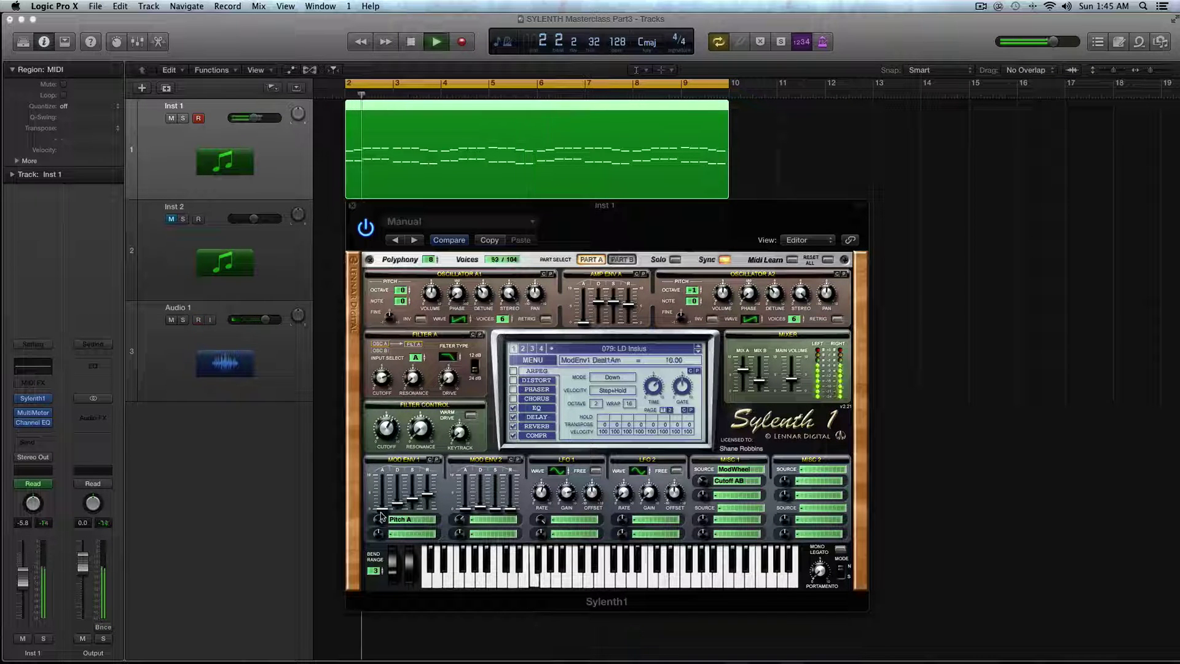
{"action": "left_click_drag", "start_coordinate": [382, 545], "coordinate": [407, 634]}
{"action": "key", "text": "space"}
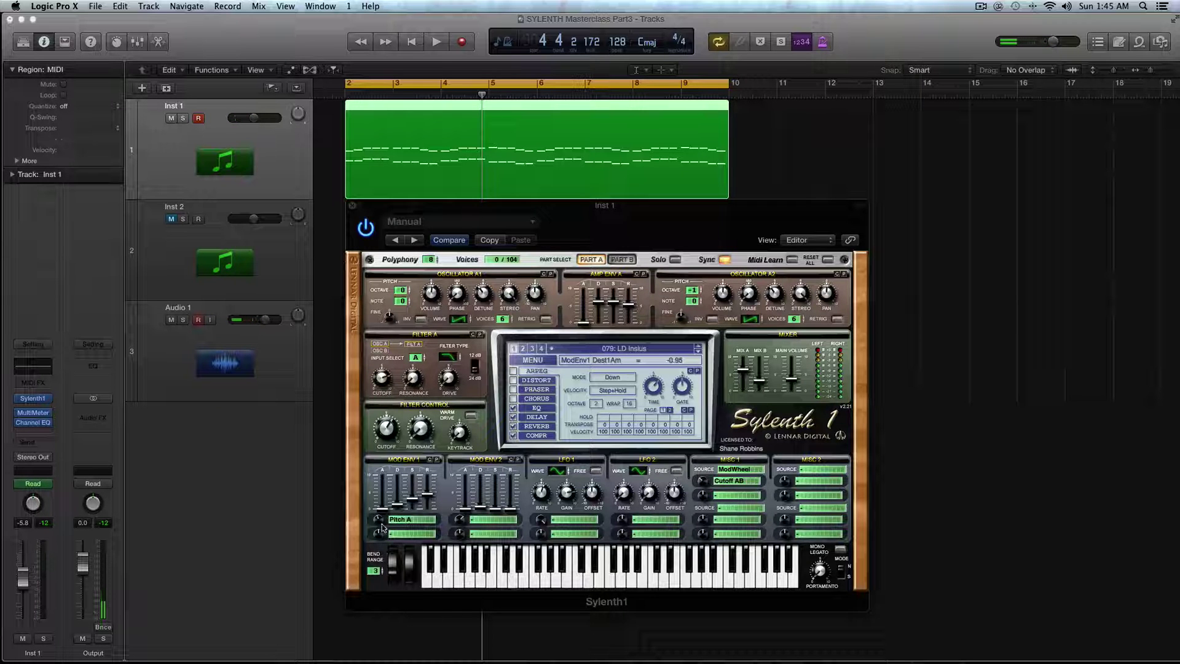
- Swing Mod Env 1's Pitch A amount lower and back up to 10.00, auditioning the loop
{"action": "left_click_drag", "start_coordinate": [382, 528], "coordinate": [381, 592]}
{"action": "key", "text": "space"}
{"action": "left_click_drag", "start_coordinate": [375, 549], "coordinate": [372, 381]}
{"action": "key", "text": "space"}
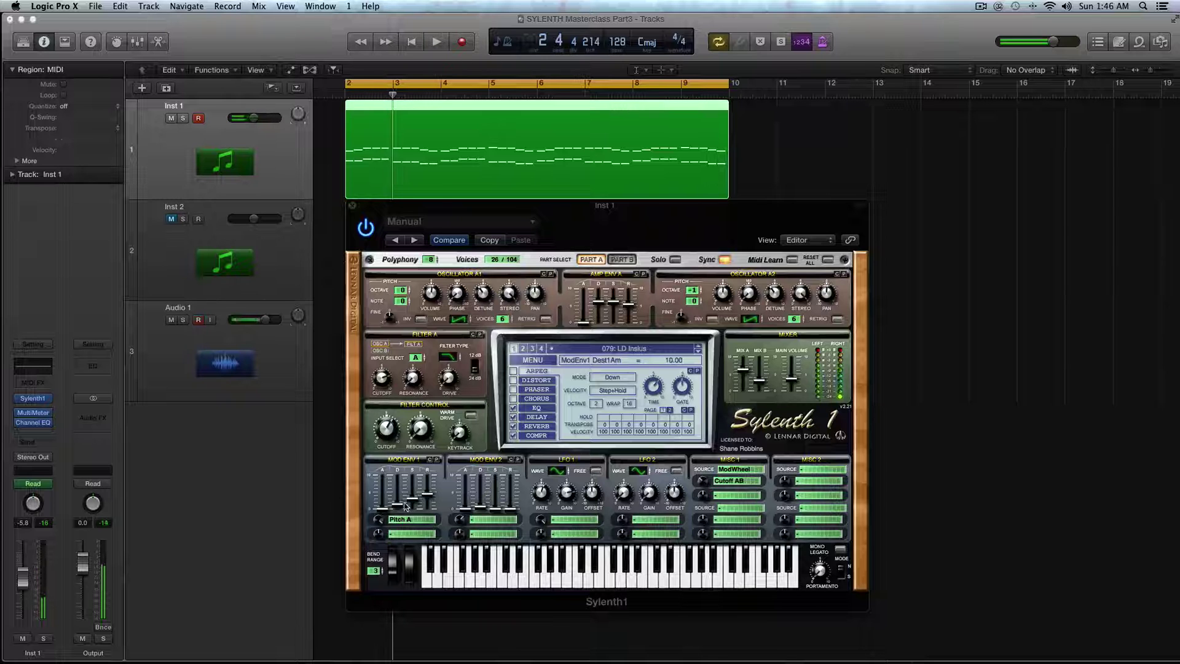
- Readjust Mod Env 1's envelope sliders, setting the release to 2.30
{"action": "left_click_drag", "start_coordinate": [397, 506], "coordinate": [425, 494]}
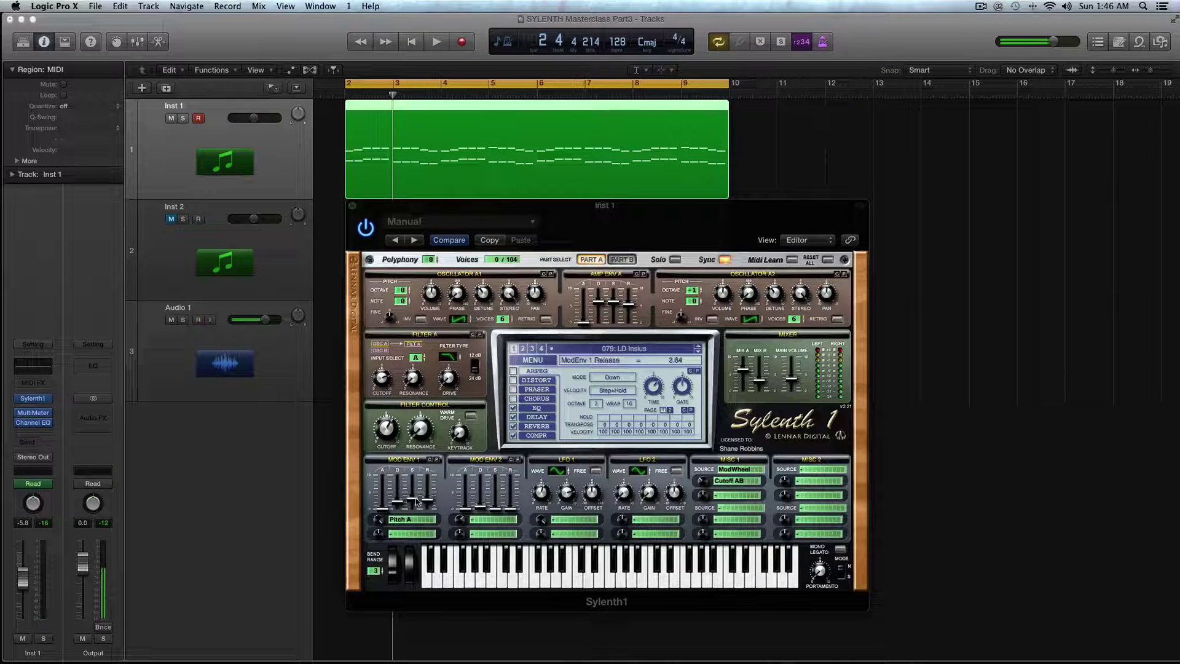
{"action": "left_click", "coordinate": [411, 519]}
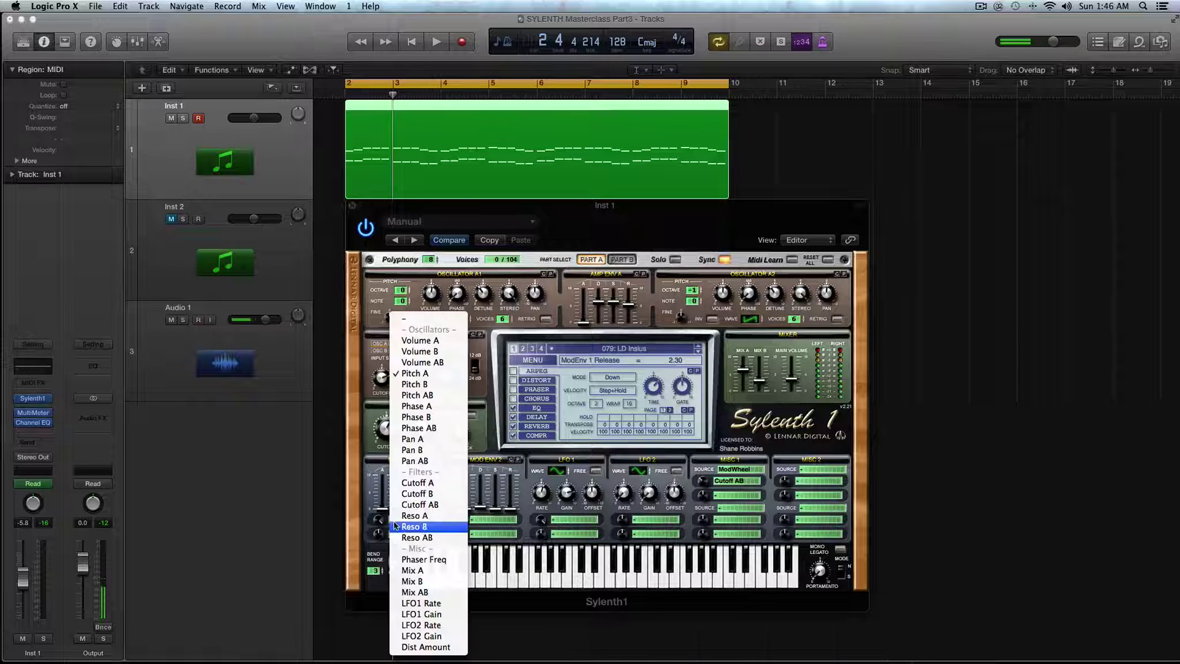
{"action": "left_click", "coordinate": [373, 513]}
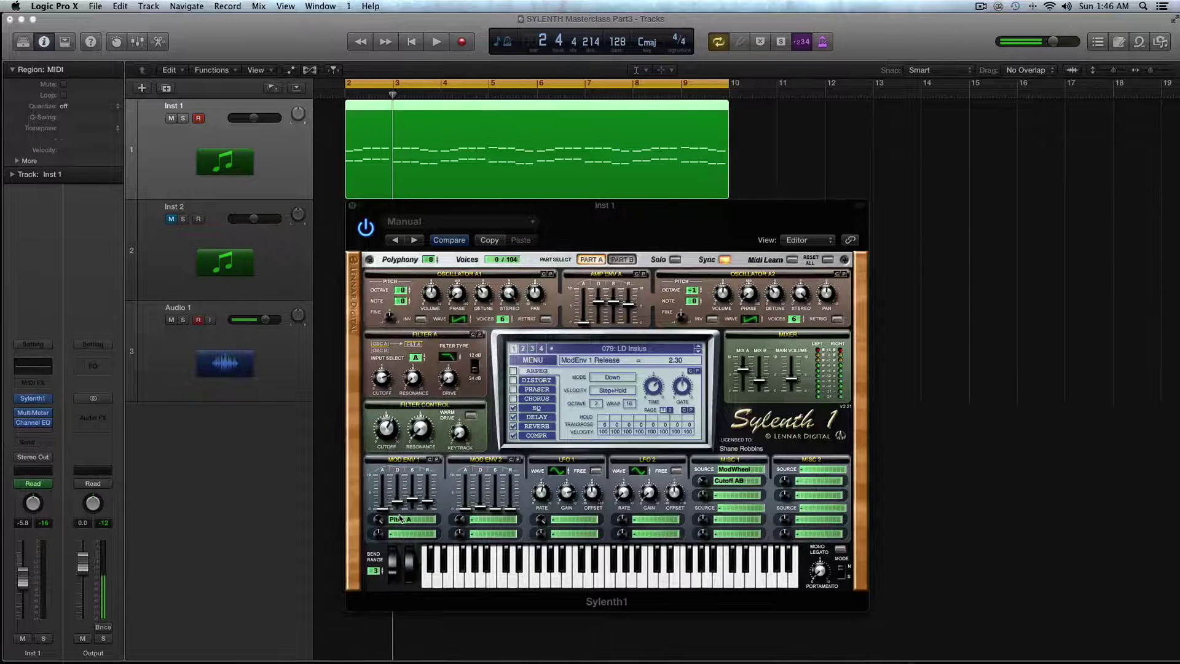
- Route Mod Env 1's first destination to Pitch B, raise the decay and set the sustain to 9.71, and play the loop
{"action": "left_click", "coordinate": [400, 520]}
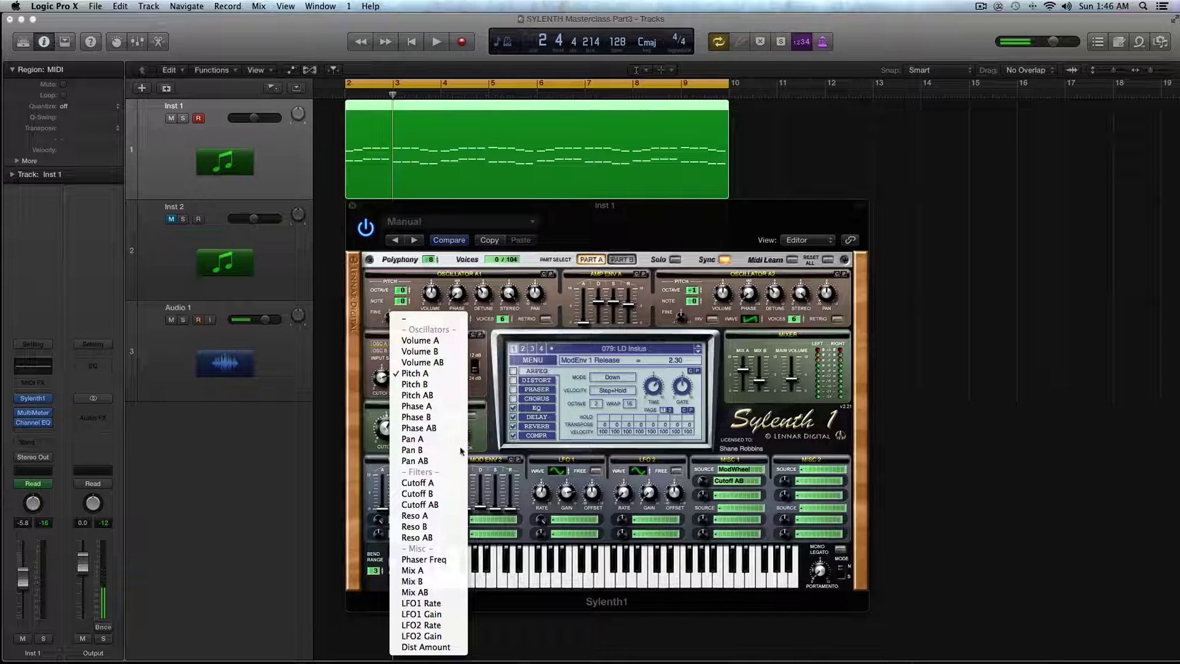
{"action": "left_click", "coordinate": [414, 384]}
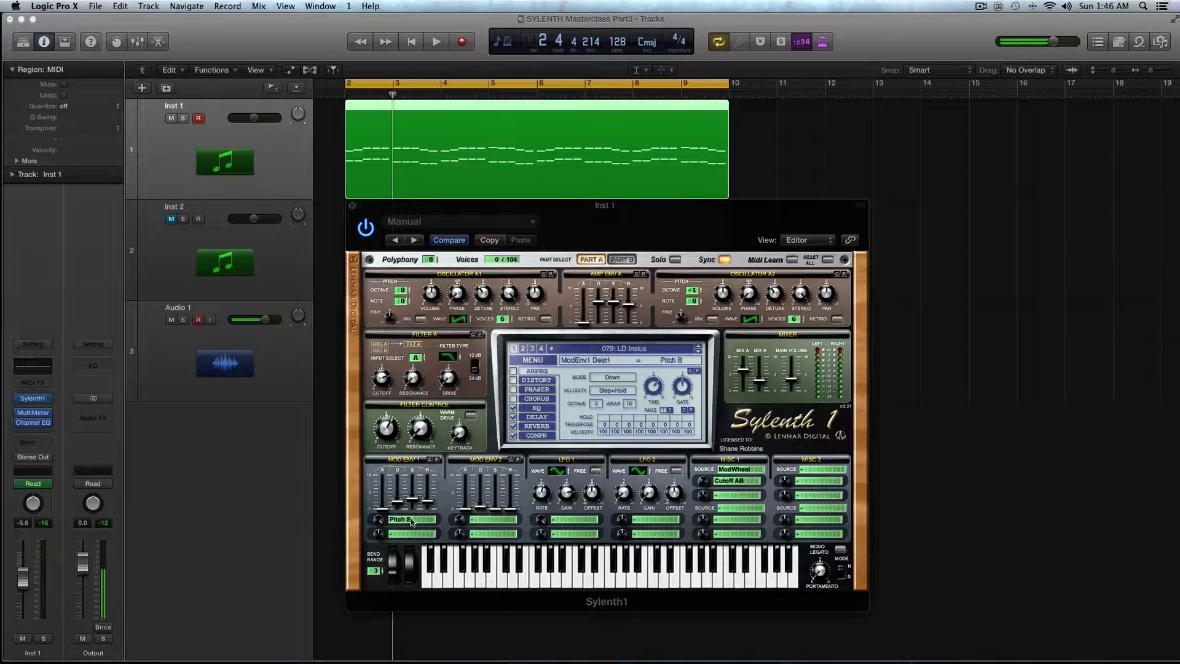
{"action": "left_click_drag", "start_coordinate": [400, 505], "coordinate": [405, 436]}
{"action": "key", "text": "space"}
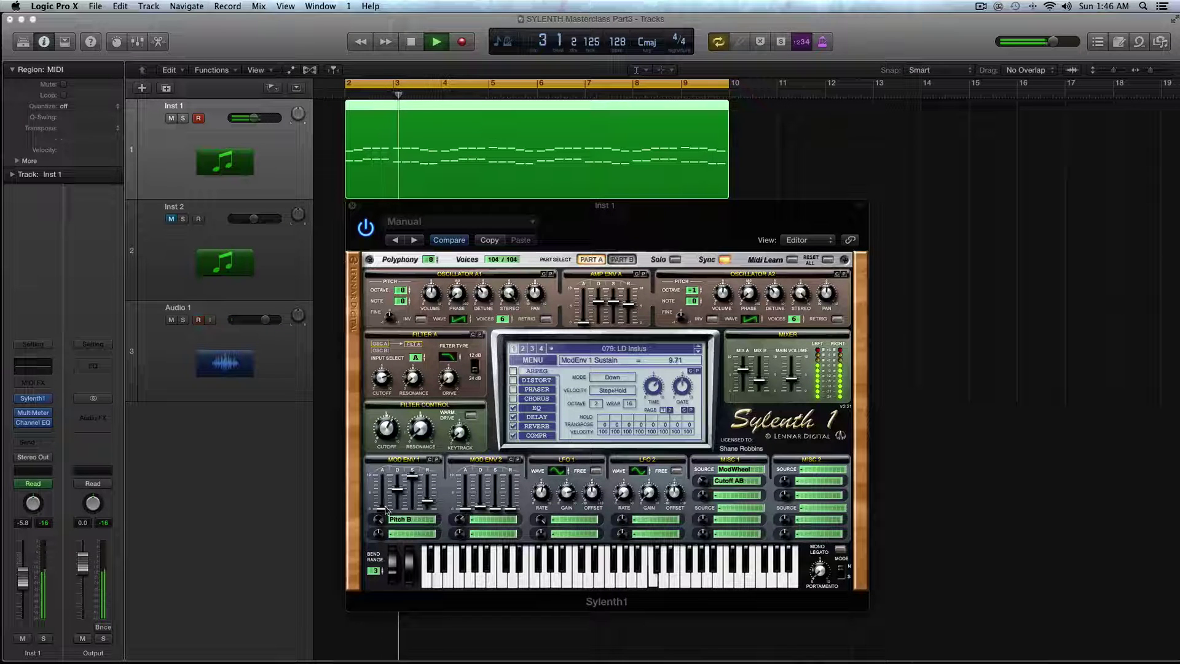
- Solo Part B to hear the Pitch B modulation, clear Mod Env 1's first destination for comparison and stop playback
{"action": "left_click", "coordinate": [675, 259]}
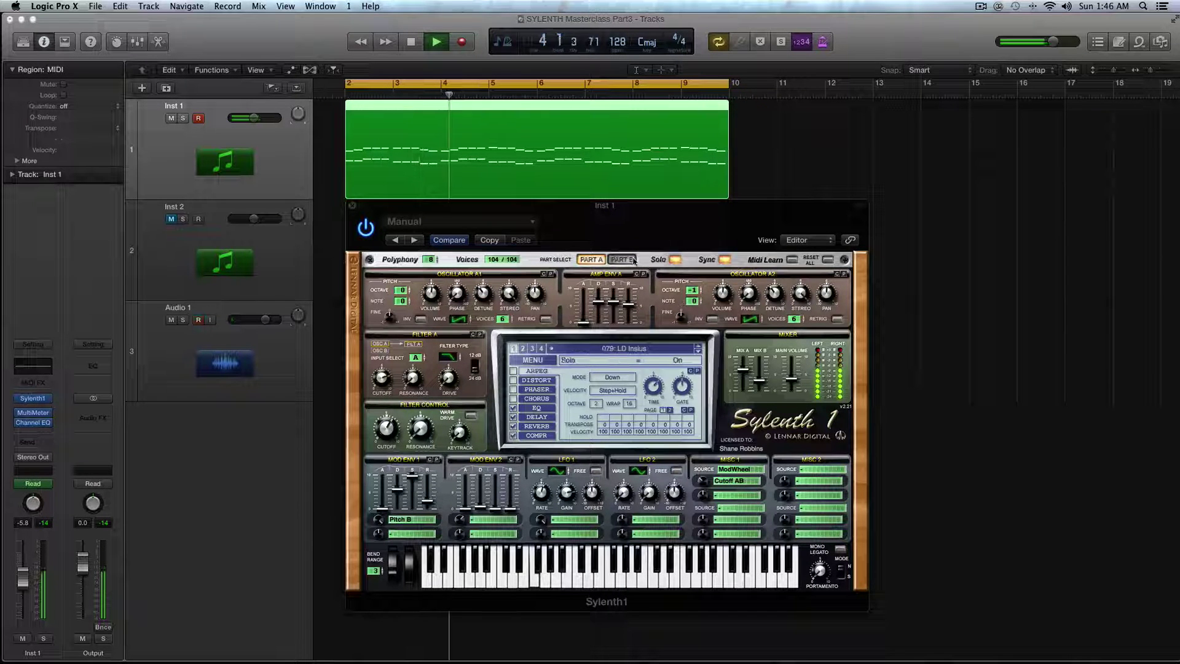
{"action": "left_click", "coordinate": [622, 260]}
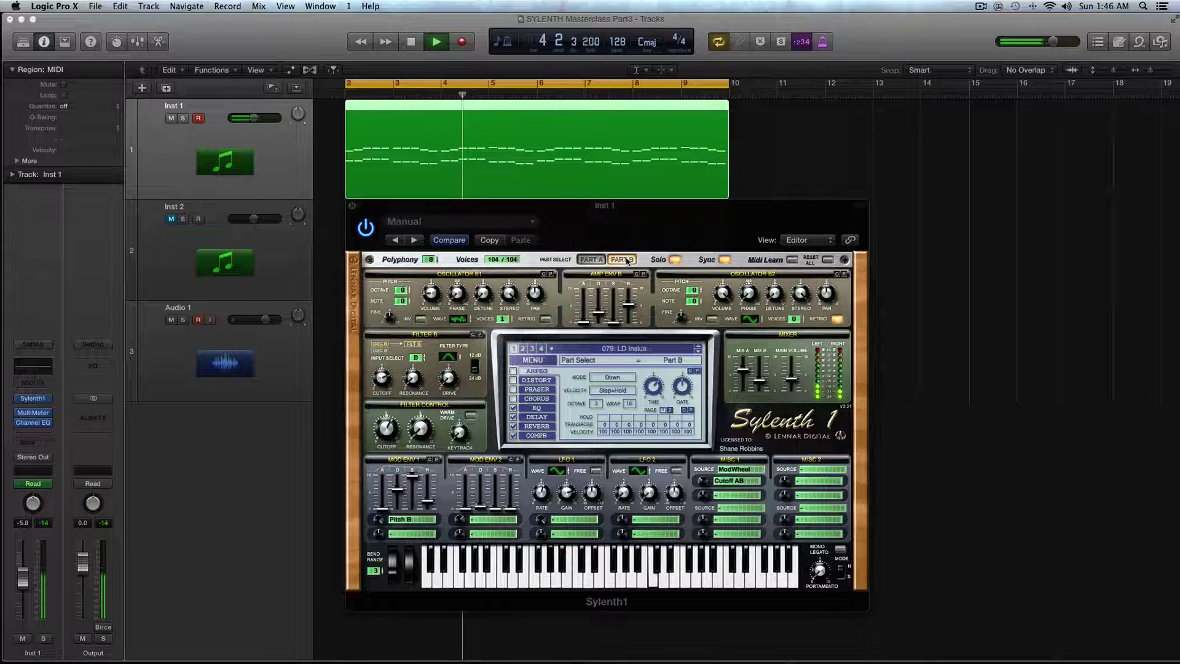
{"action": "left_click", "coordinate": [411, 519]}
{"action": "left_click", "coordinate": [403, 322]}
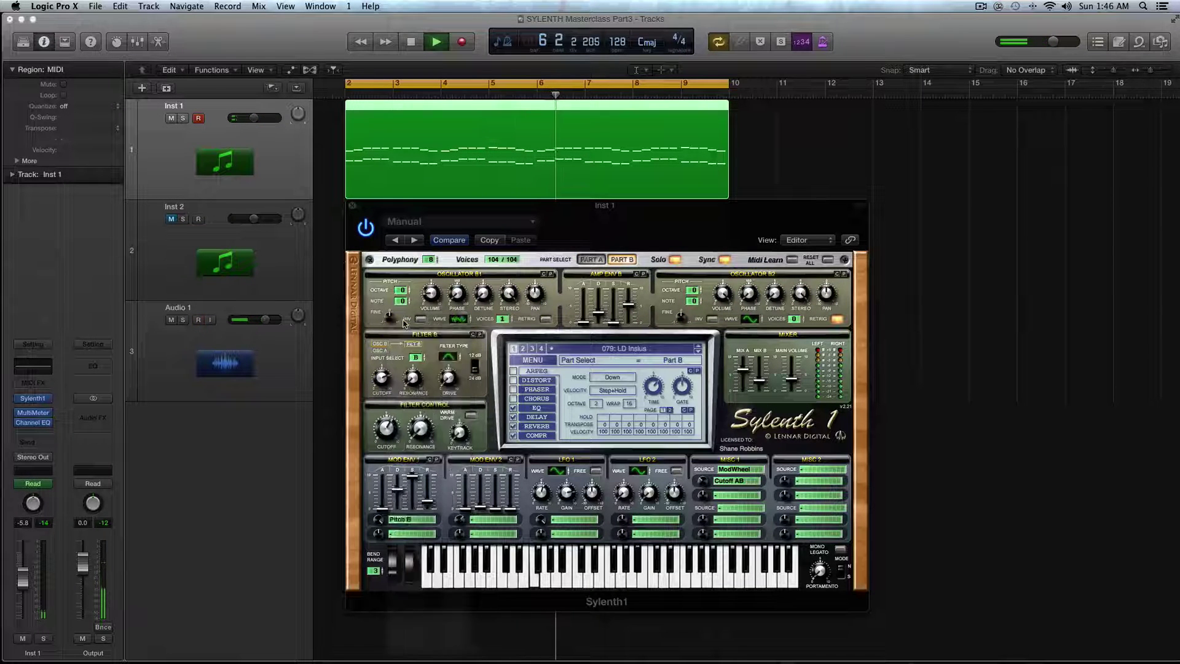
{"action": "key", "text": "space"}
- Return to Part A with solo off and look over the targets available for Mod Env 1's first destination
{"action": "left_click", "coordinate": [591, 260]}
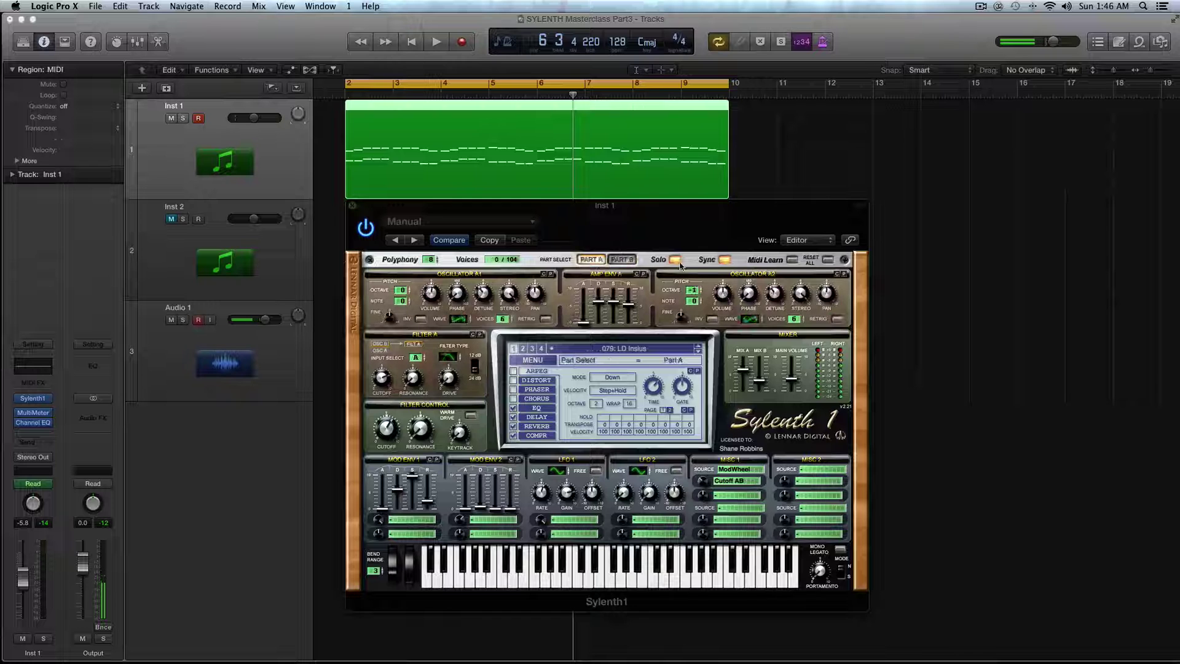
{"action": "left_click", "coordinate": [411, 519]}
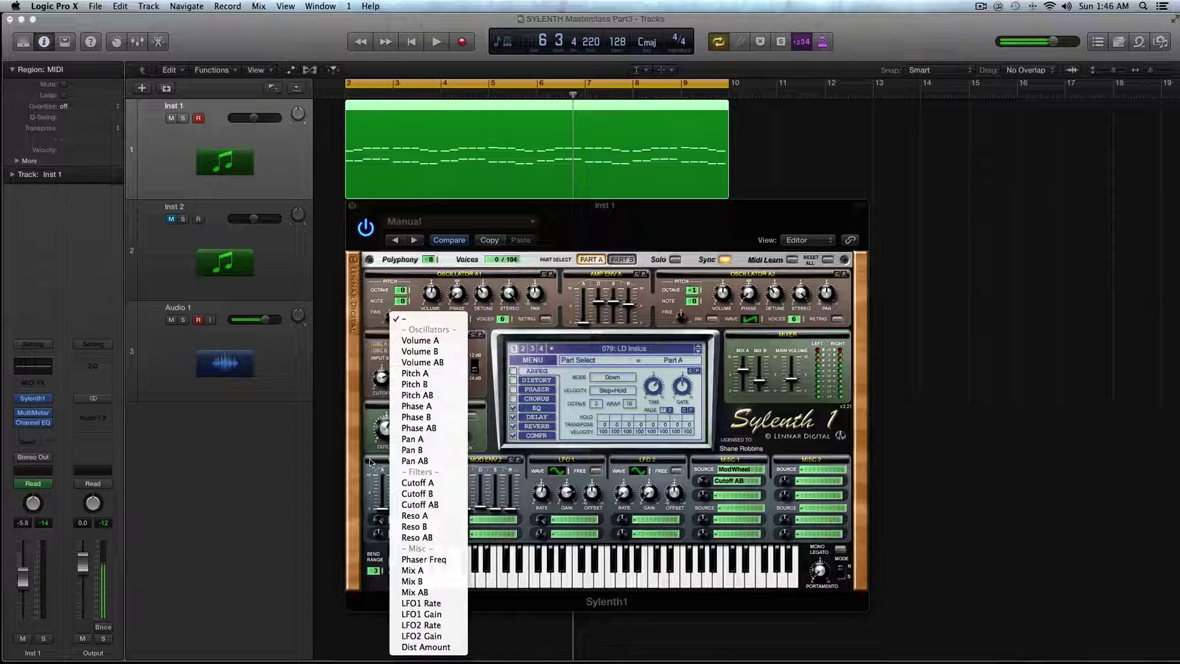
{"action": "left_click", "coordinate": [372, 477]}
- Reset Mod Env 1 by setting the decay and first destination amount to 0.00 and the sustain and release to minimum
{"action": "left_click", "coordinate": [400, 500]}
{"action": "left_click_drag", "start_coordinate": [401, 503], "coordinate": [397, 563]}
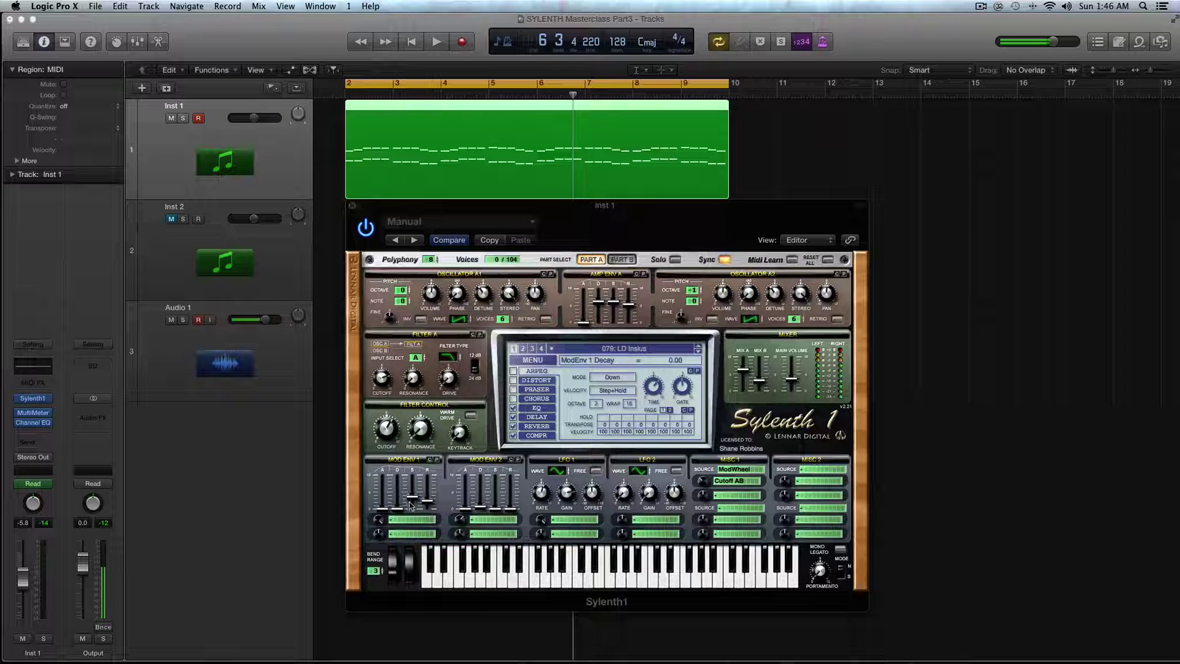
{"action": "left_click_drag", "start_coordinate": [410, 500], "coordinate": [418, 552]}
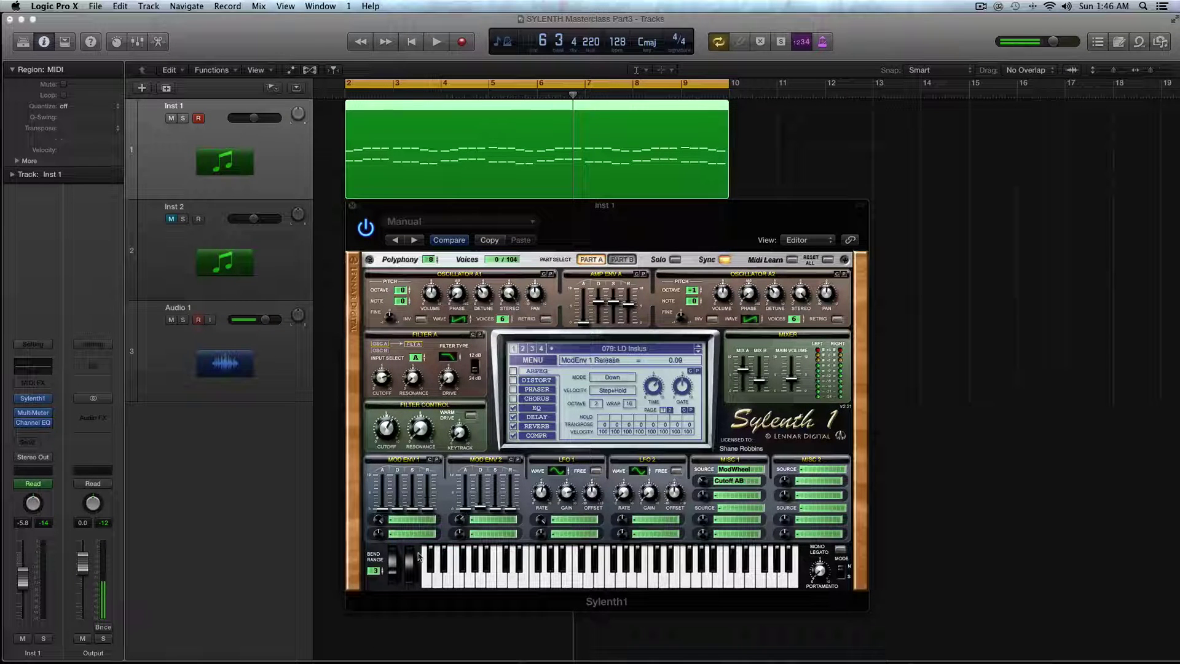
- Route Mod Env 1's first destination to Phase A and sweep the phase of oscillator A1 to demonstrate the target
{"action": "left_click", "coordinate": [387, 523]}
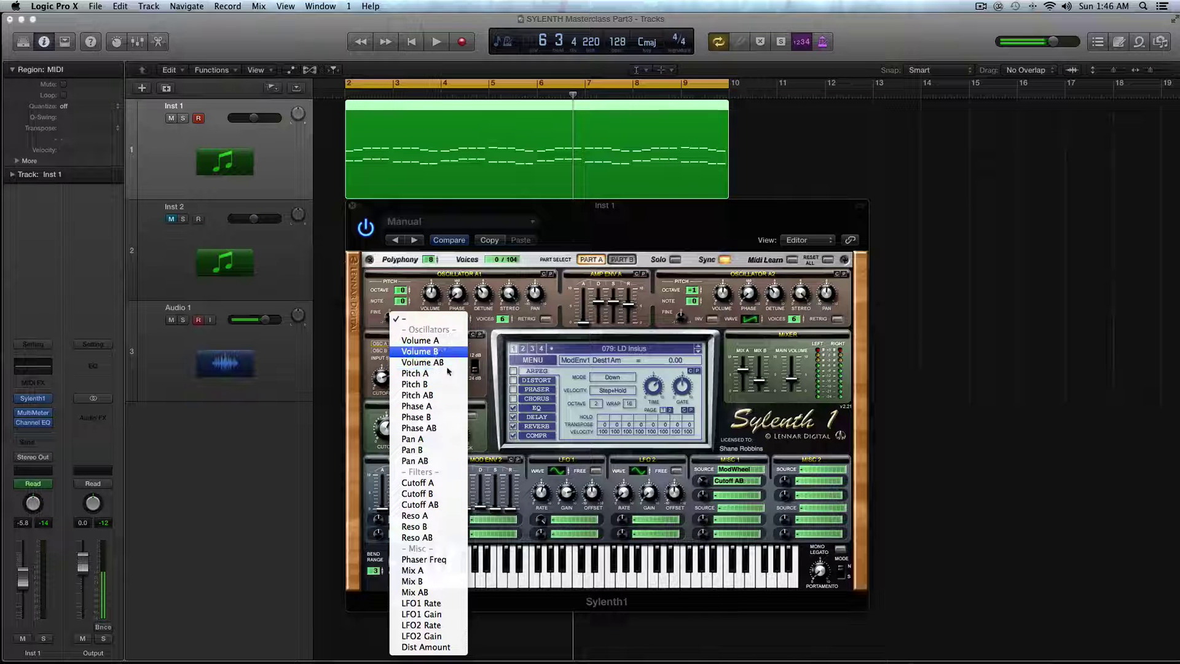
{"action": "left_click", "coordinate": [451, 407]}
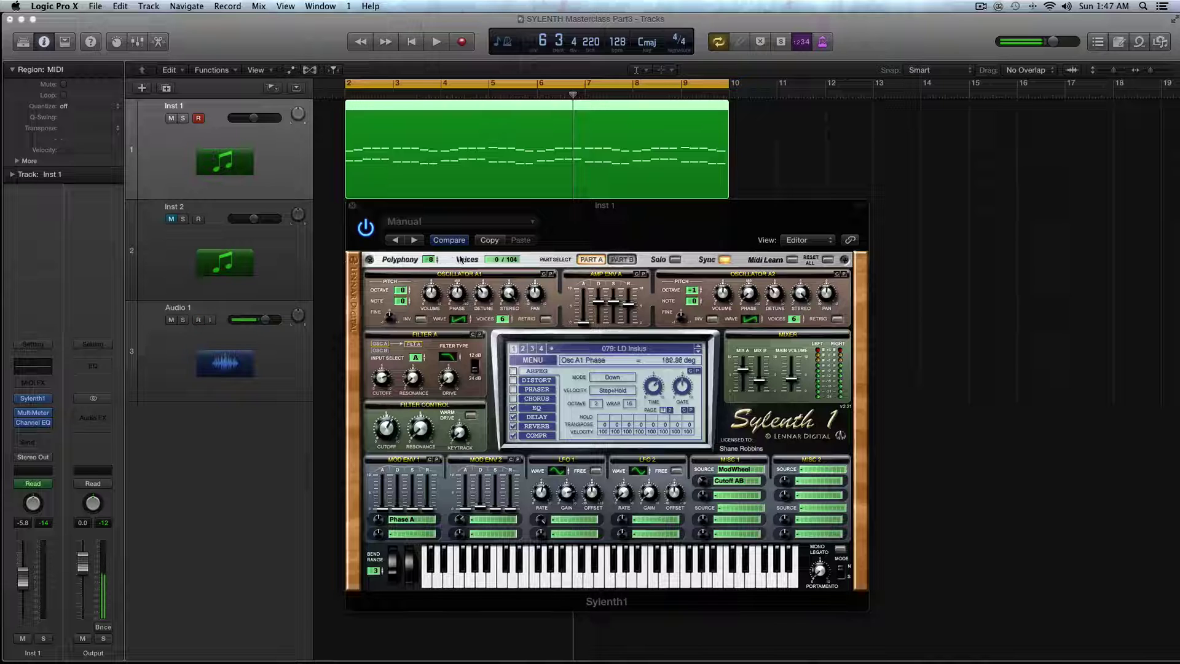
{"action": "left_click_drag", "start_coordinate": [459, 259], "coordinate": [457, 287]}
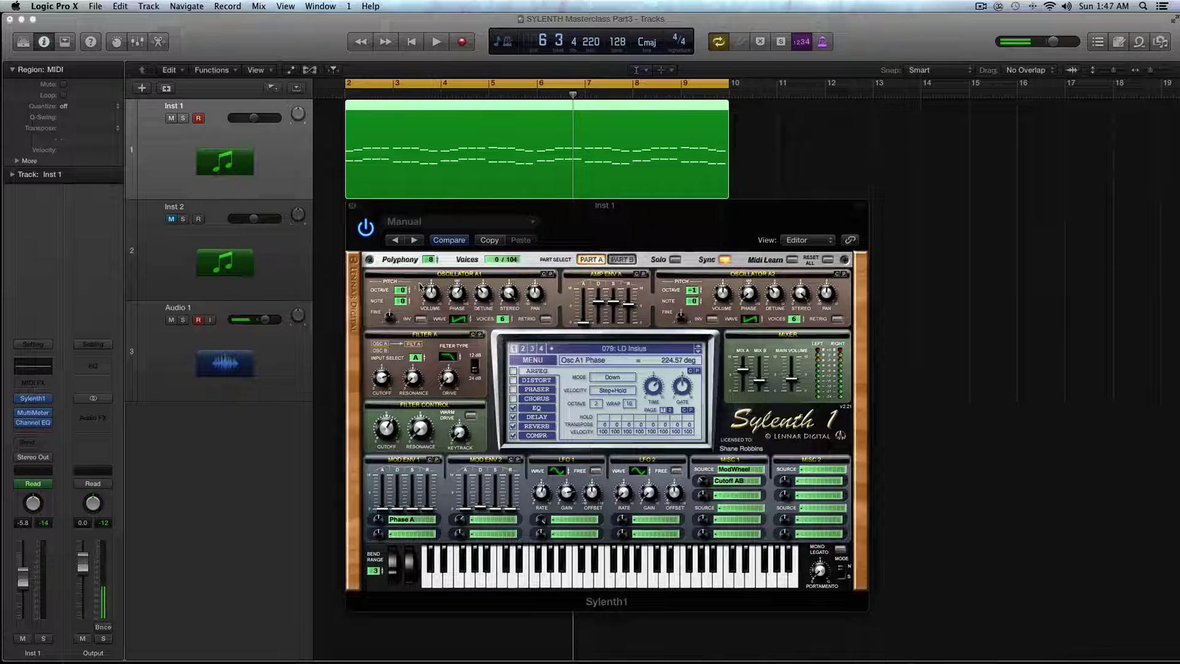
{"action": "left_click_drag", "start_coordinate": [454, 307], "coordinate": [454, 362]}
- Set the Phase A amount to 10.00, raise Mod Env 1's decay to 8.16, and audition different amounts while the loop plays
{"action": "left_click_drag", "start_coordinate": [378, 520], "coordinate": [379, 422]}
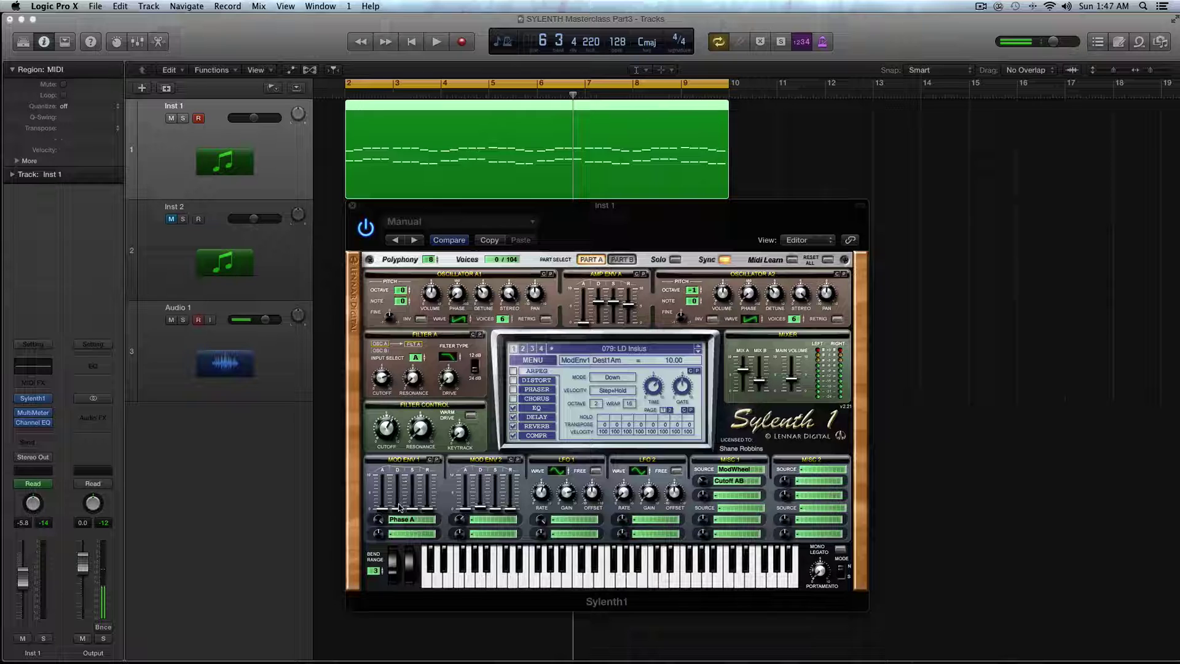
{"action": "left_click_drag", "start_coordinate": [399, 508], "coordinate": [399, 481]}
{"action": "key", "text": "space"}
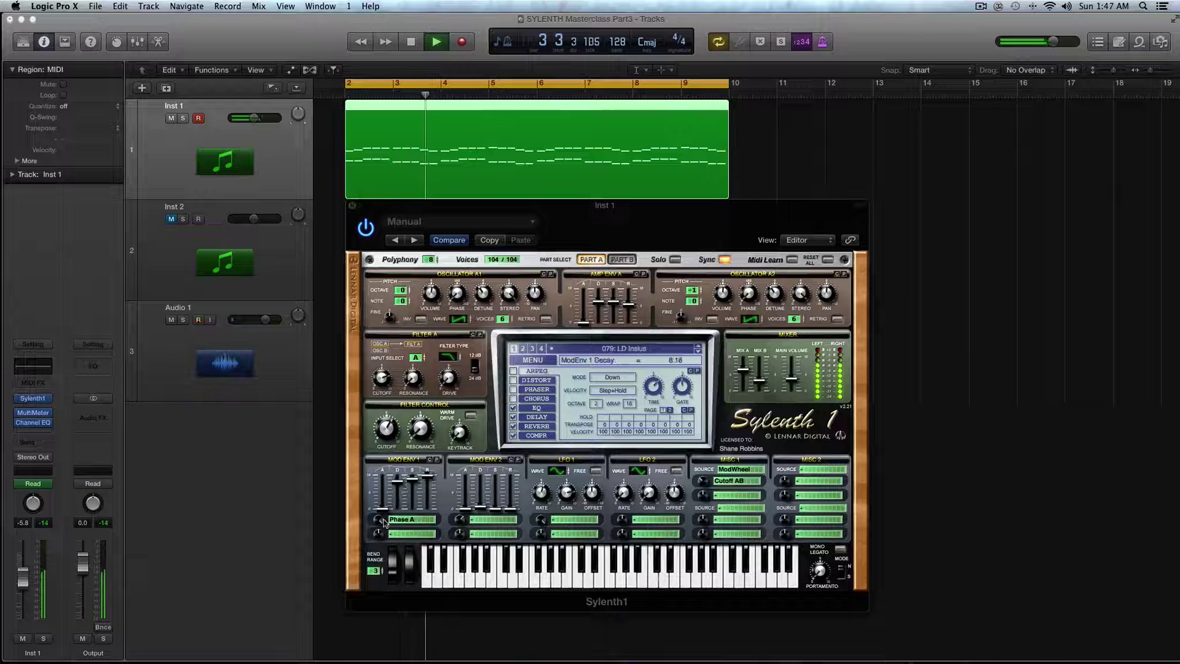
{"action": "mouse_move", "coordinate": [382, 521]}
{"action": "left_mouse_down"}
{"action": "mouse_move", "coordinate": [393, 639]}
{"action": "mouse_move", "coordinate": [384, 532]}
{"action": "left_mouse_up"}
{"action": "key", "text": "space"}
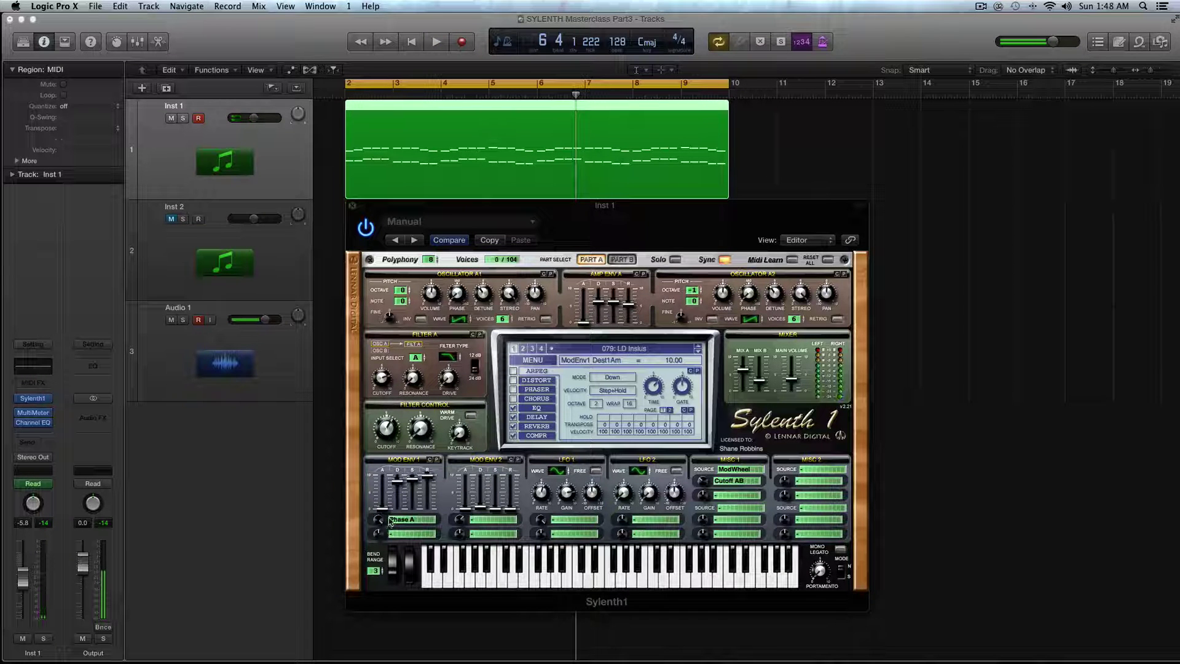
- Adjust the first destination amount, lower Mod Env 1's decay to 0.86, and clear the Phase A destination
{"action": "left_click", "coordinate": [401, 521]}
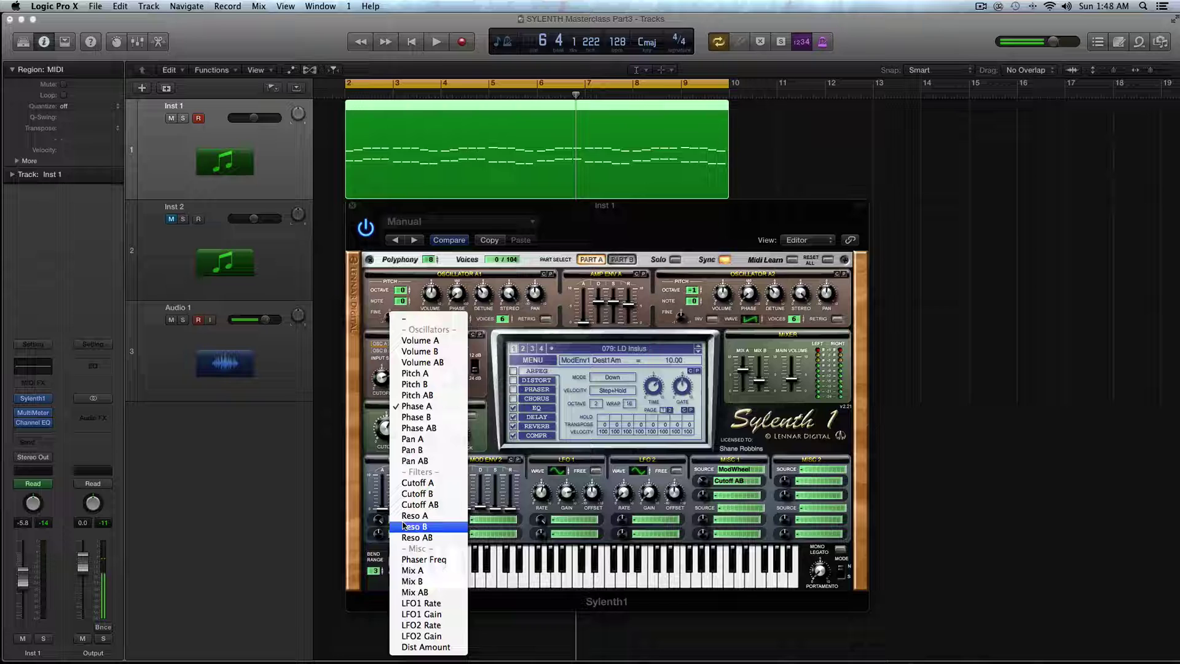
{"action": "left_click", "coordinate": [373, 505]}
{"action": "left_click_drag", "start_coordinate": [379, 519], "coordinate": [384, 552]}
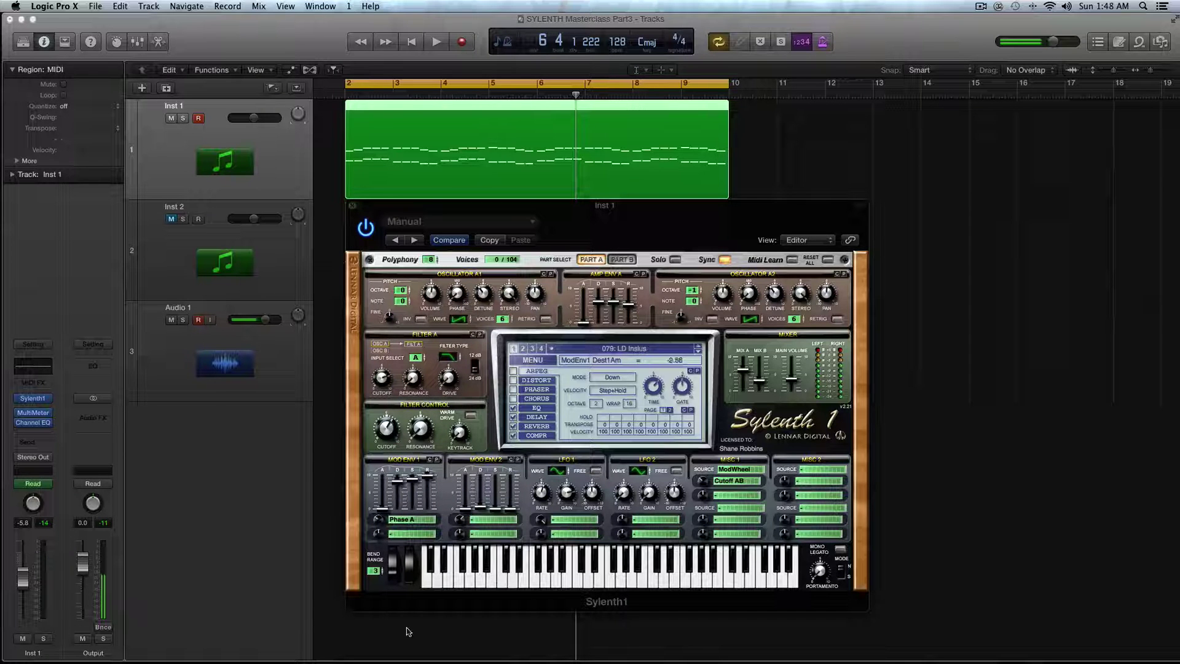
{"action": "left_click_drag", "start_coordinate": [406, 632], "coordinate": [394, 583]}
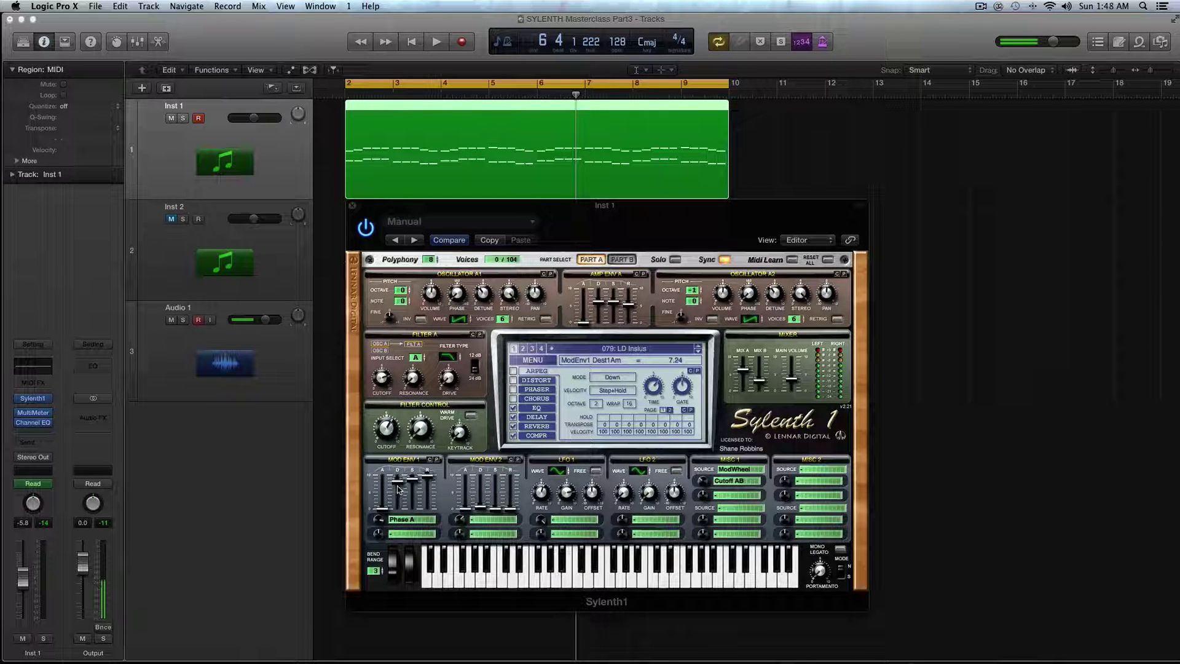
{"action": "left_click_drag", "start_coordinate": [395, 485], "coordinate": [397, 514]}
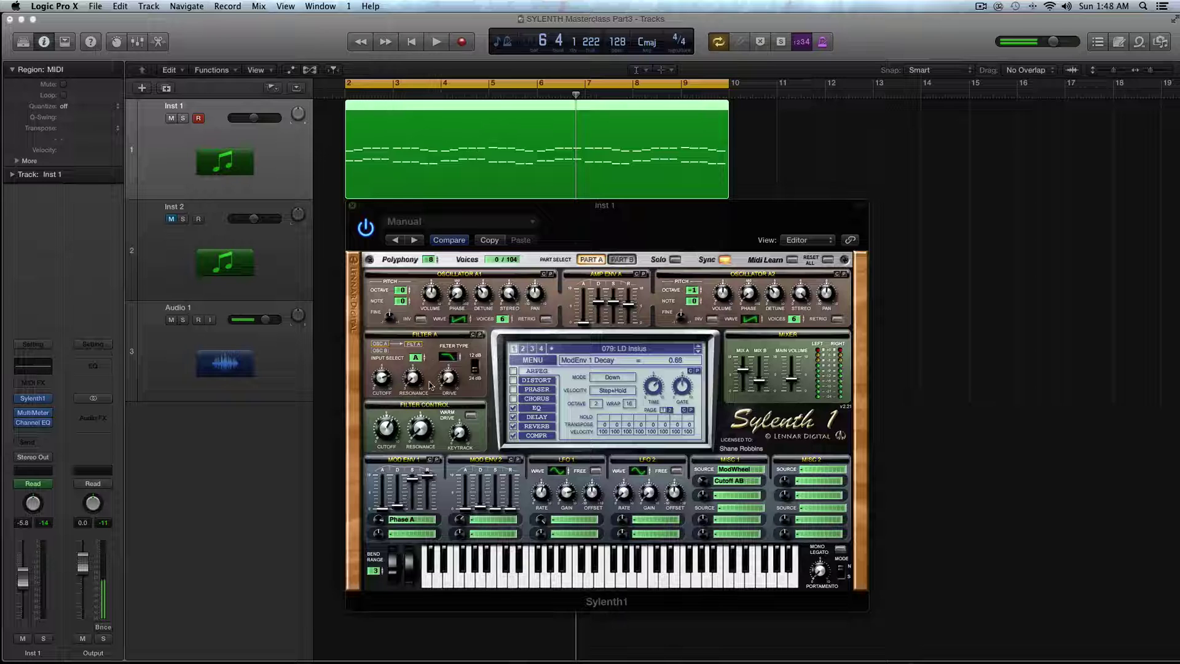
{"action": "left_click", "coordinate": [405, 526]}
{"action": "left_click", "coordinate": [440, 320]}
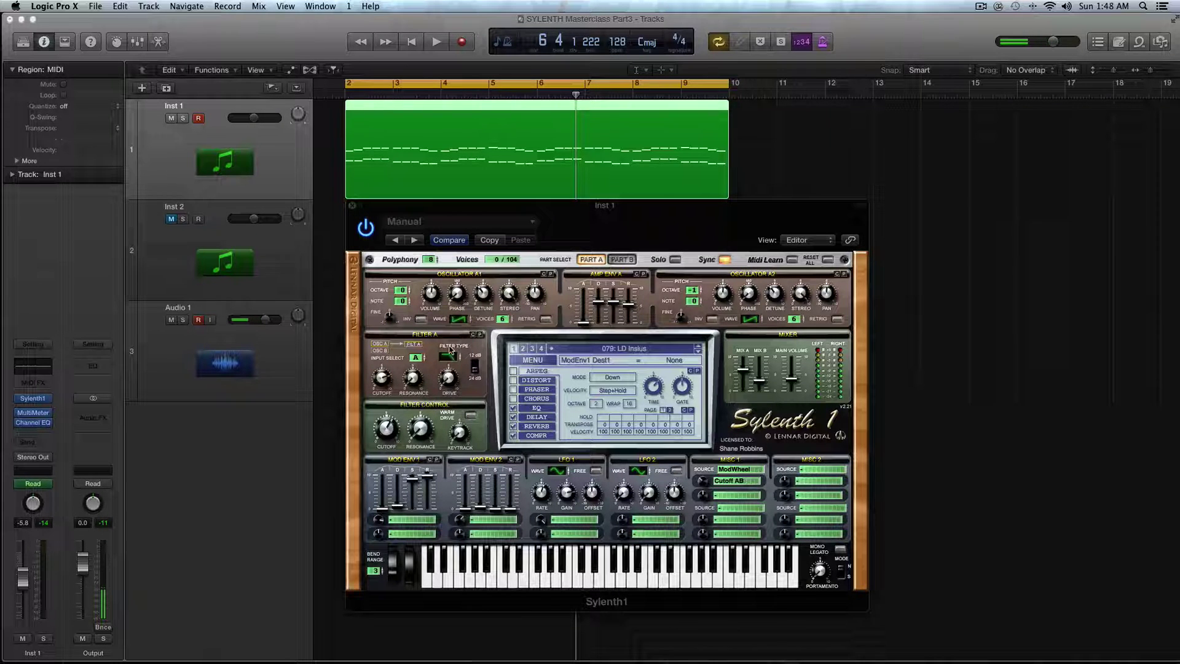
- Play the loop while sweeping oscillator A1's phase, return the phase to 0.00 deg and stop playback
{"action": "left_click", "coordinate": [466, 292]}
{"action": "key", "text": "space"}
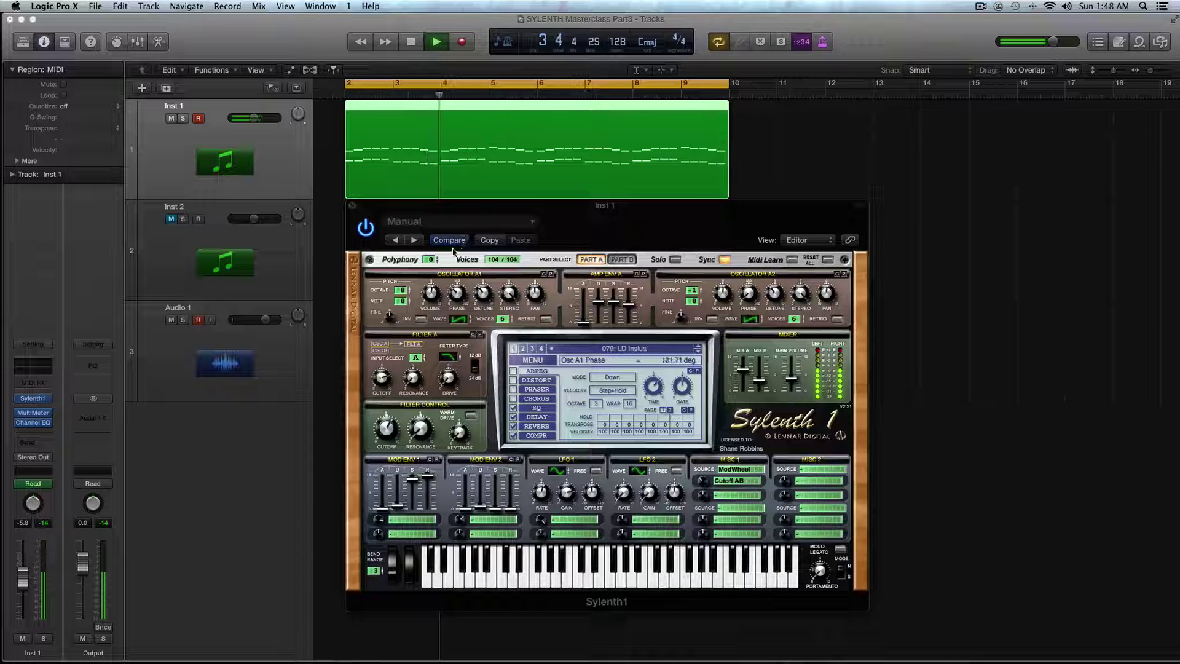
{"action": "key", "text": "space"}
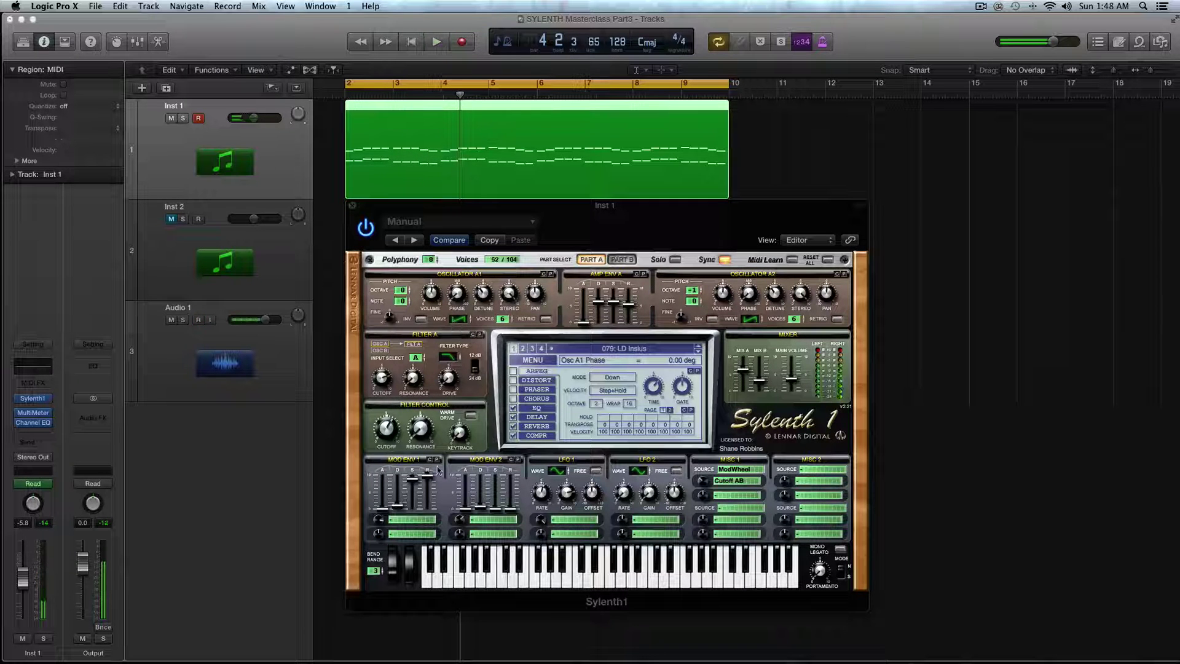
- Reset Mod Env 1's sustain and decay to 0.00 and route its first destination to Phase B
{"action": "left_click_drag", "start_coordinate": [414, 486], "coordinate": [421, 561]}
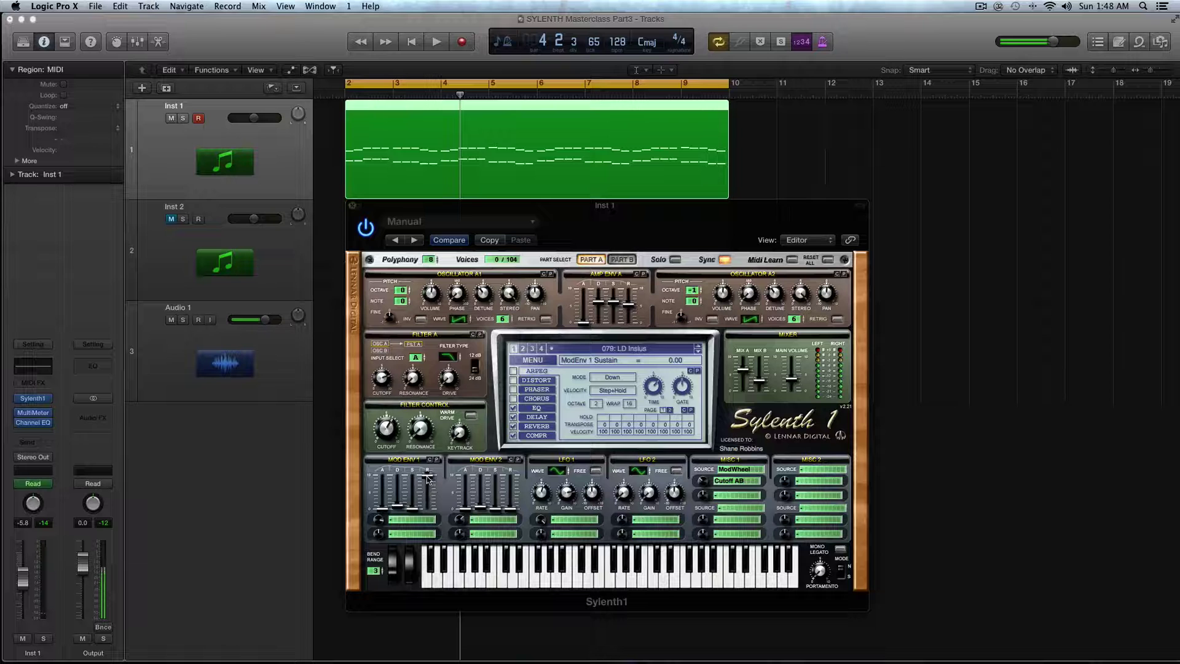
{"action": "left_click", "coordinate": [402, 520]}
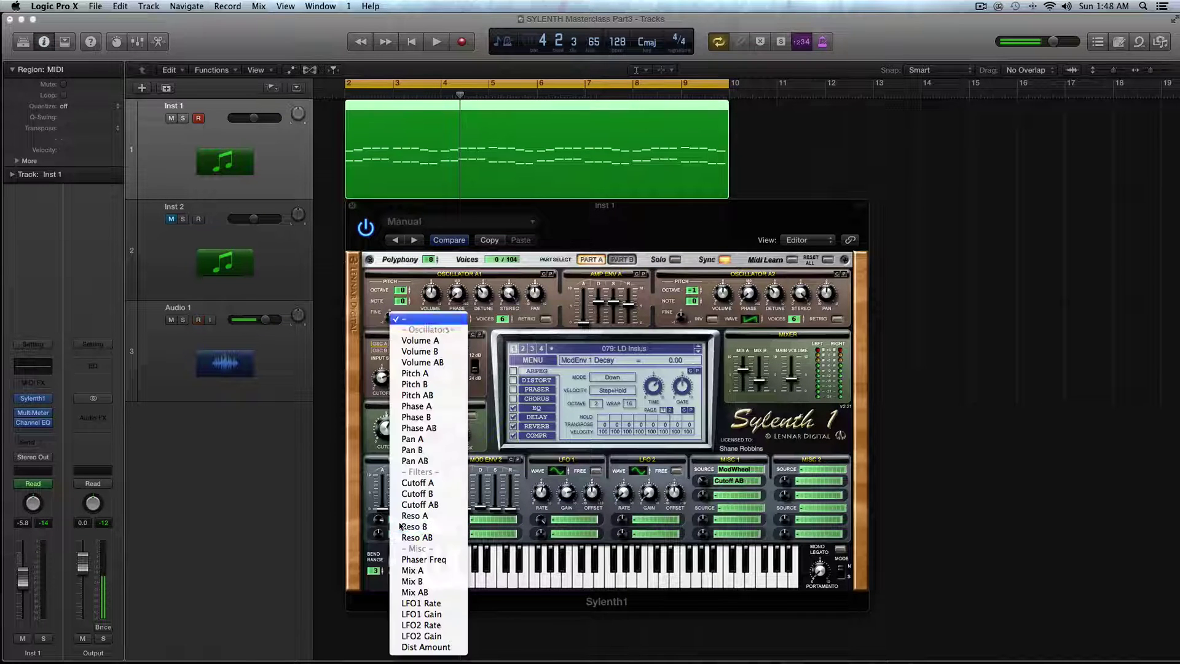
{"action": "left_click", "coordinate": [430, 417]}
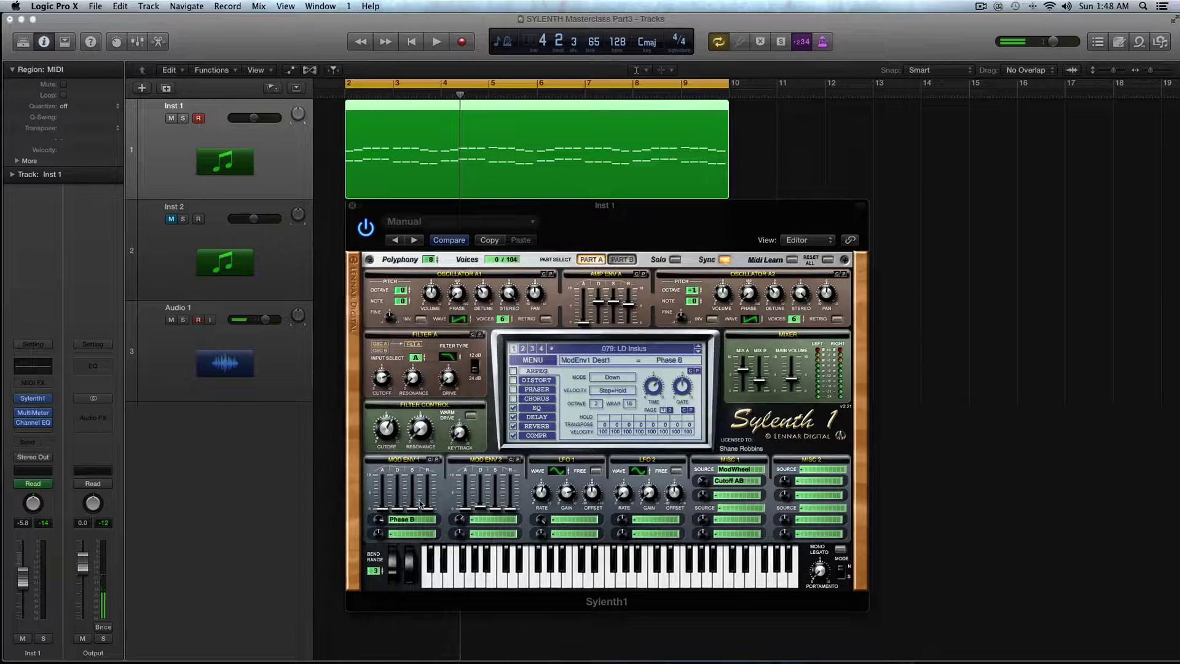
- Show the Part B oscillators, return to Part A, and change Mod Env 1's first destination to Phase AB
{"action": "left_click", "coordinate": [421, 518]}
{"action": "left_click", "coordinate": [772, 317]}
{"action": "left_click", "coordinate": [622, 260]}
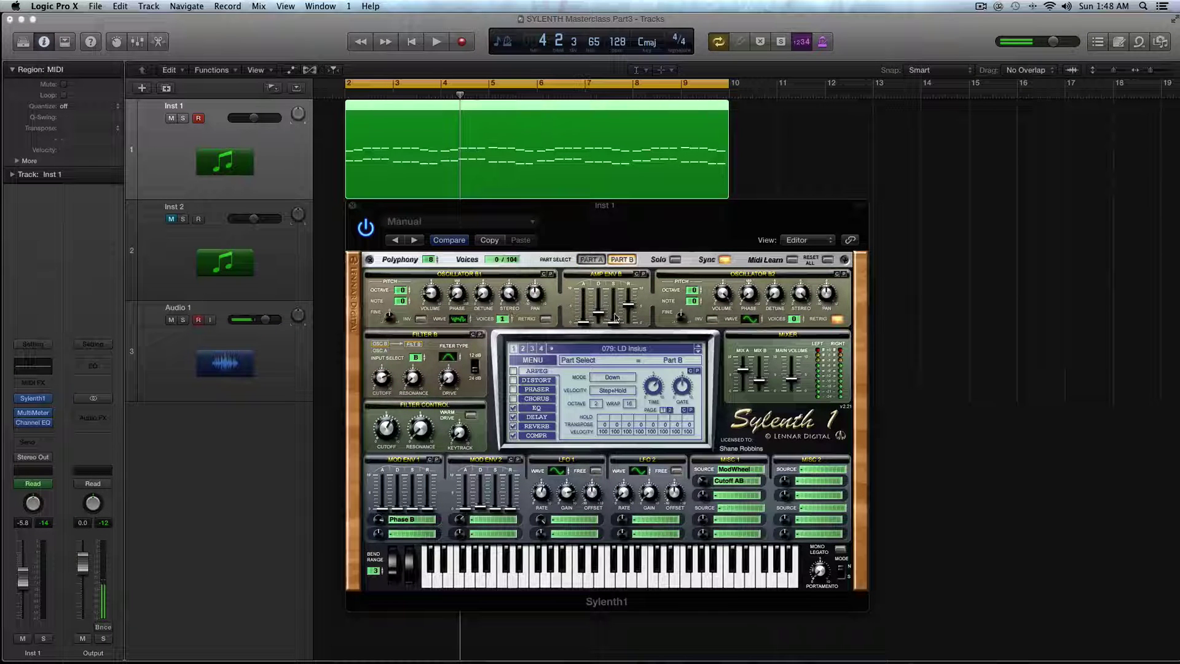
{"action": "left_click", "coordinate": [600, 260]}
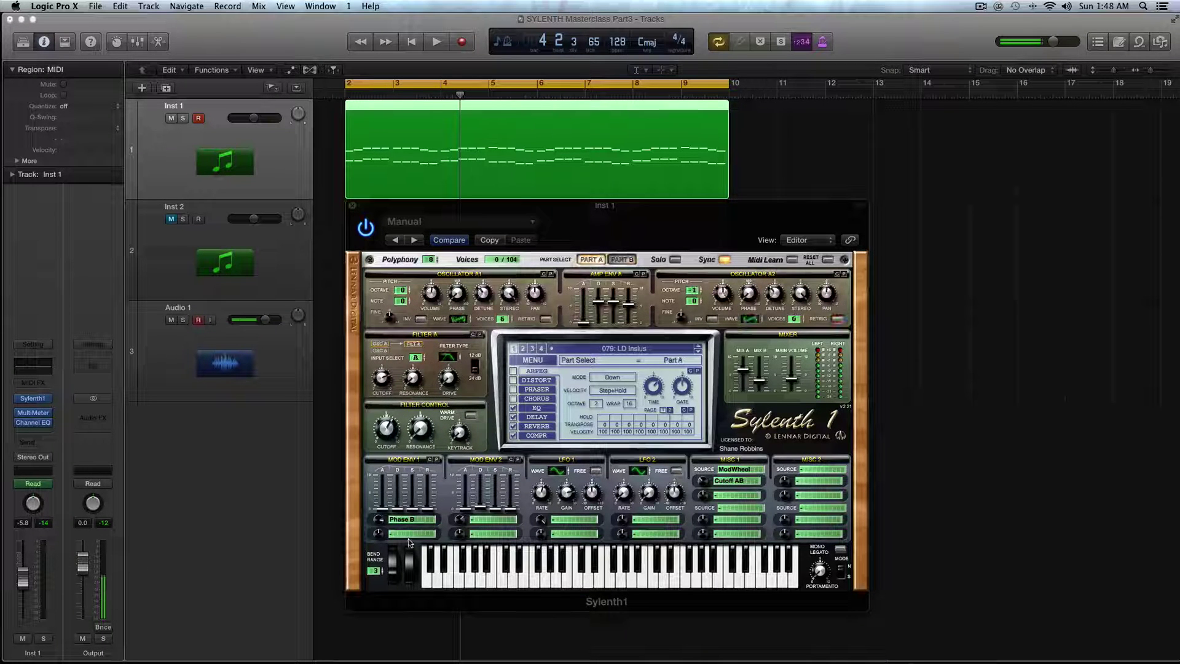
{"action": "left_click", "coordinate": [409, 535]}
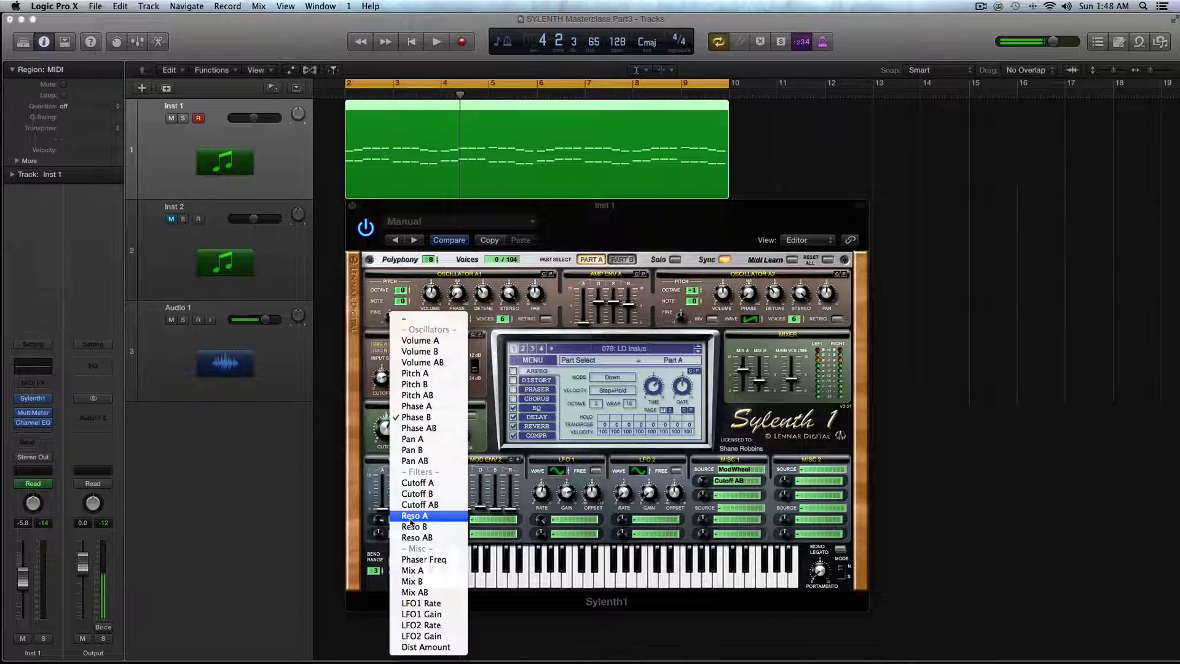
{"action": "left_click", "coordinate": [426, 429]}
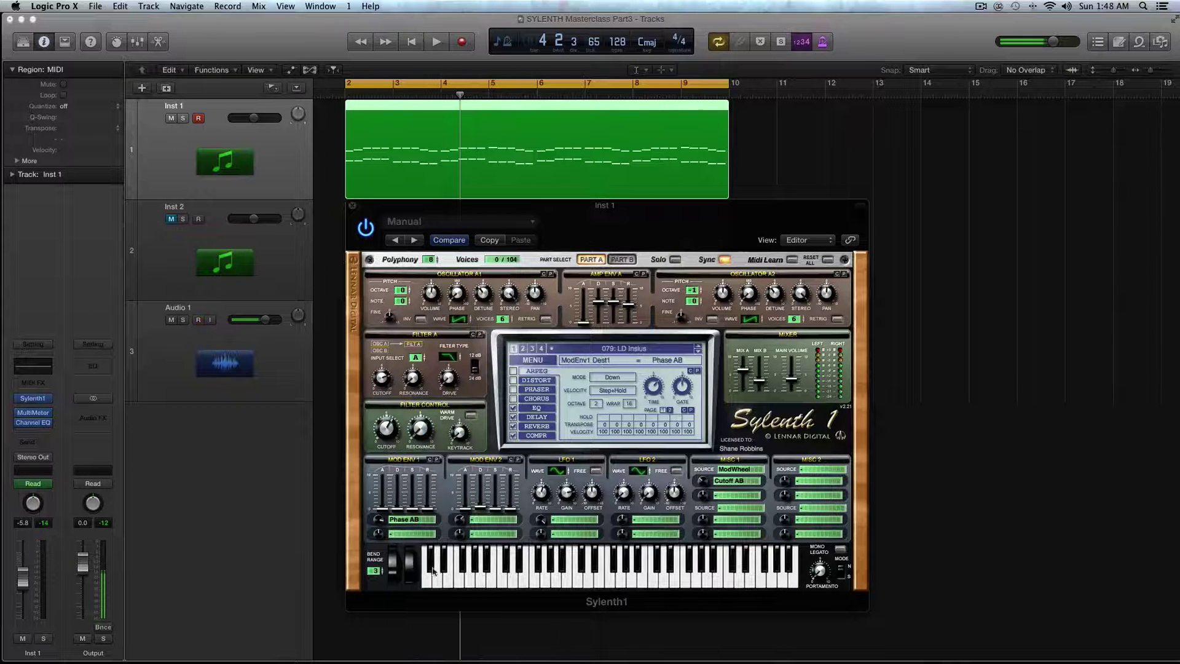
{"action": "left_click", "coordinate": [400, 523]}
{"action": "left_click", "coordinate": [502, 491]}
- Route Mod Env 1's first destination to Pan A, set the decay to 5.00 and the sustain to 5.34, and play the loop
{"action": "left_click", "coordinate": [406, 519]}
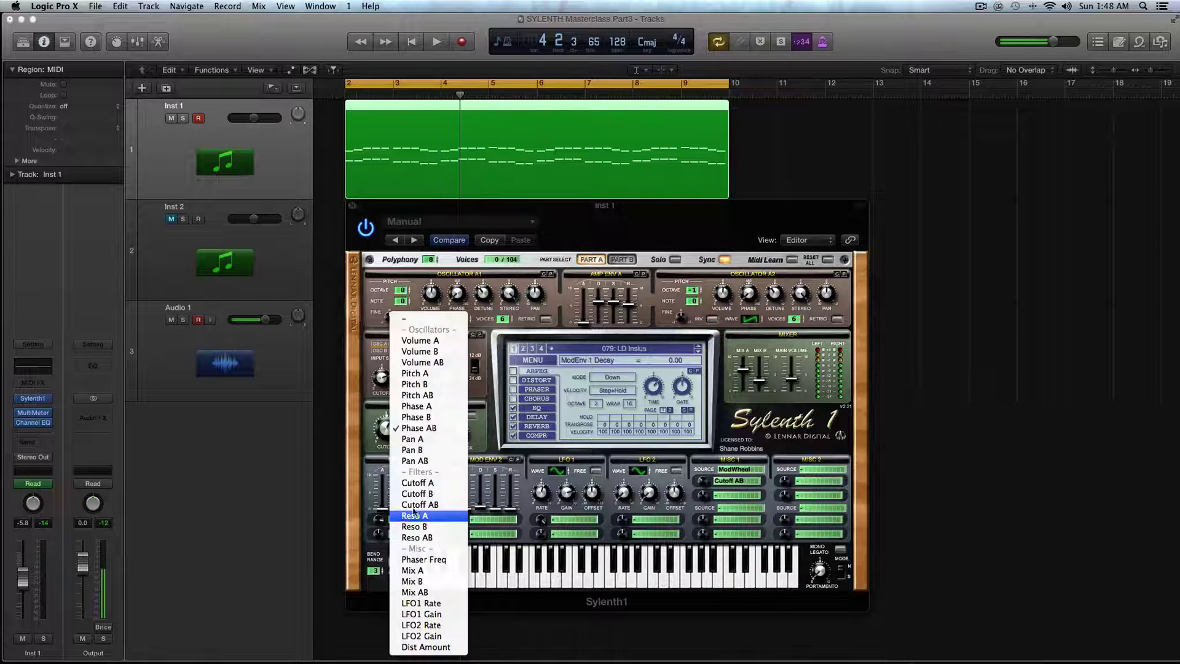
{"action": "left_click", "coordinate": [426, 440]}
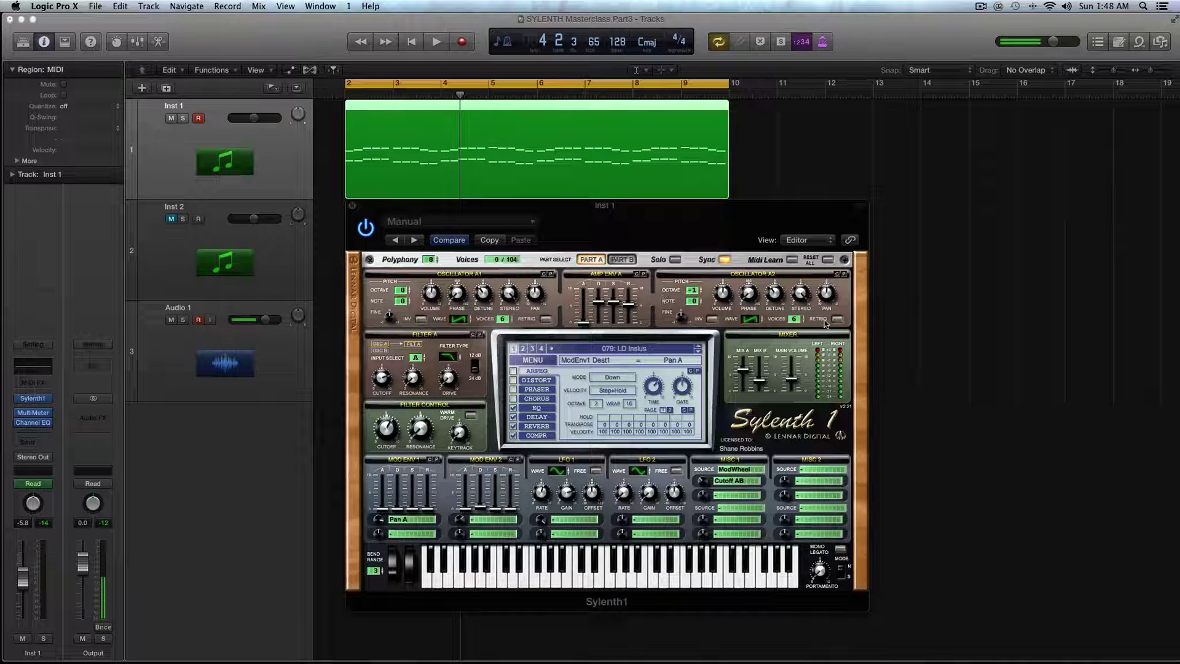
{"action": "left_click_drag", "start_coordinate": [378, 521], "coordinate": [382, 557]}
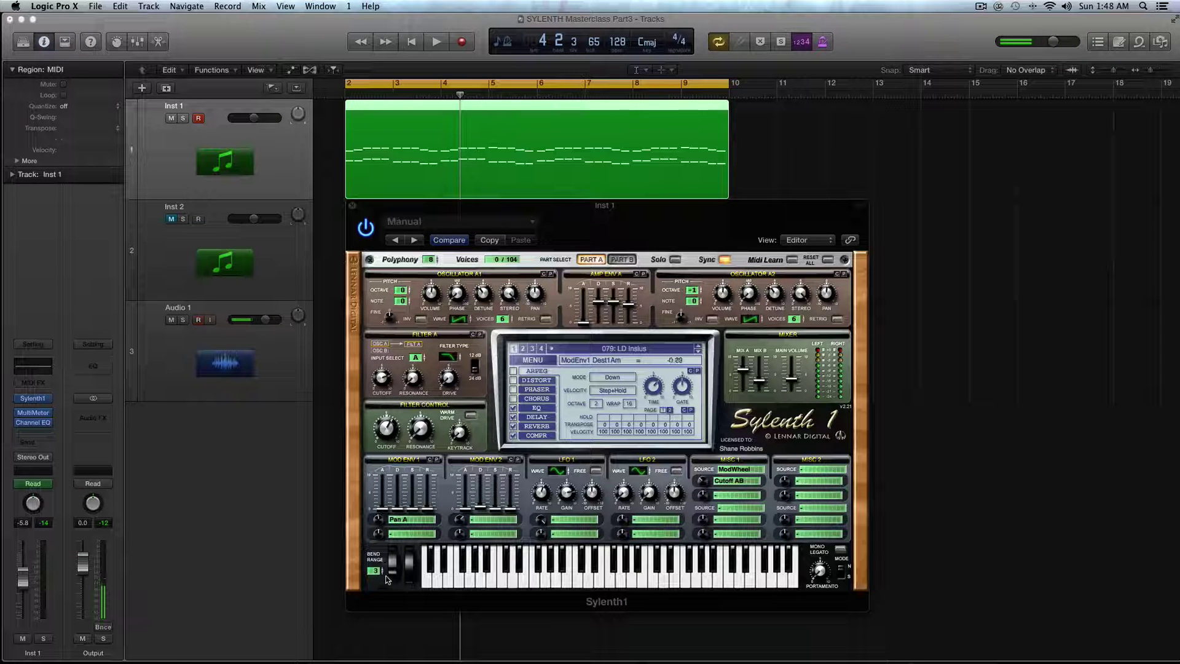
{"action": "left_click_drag", "start_coordinate": [397, 509], "coordinate": [396, 463]}
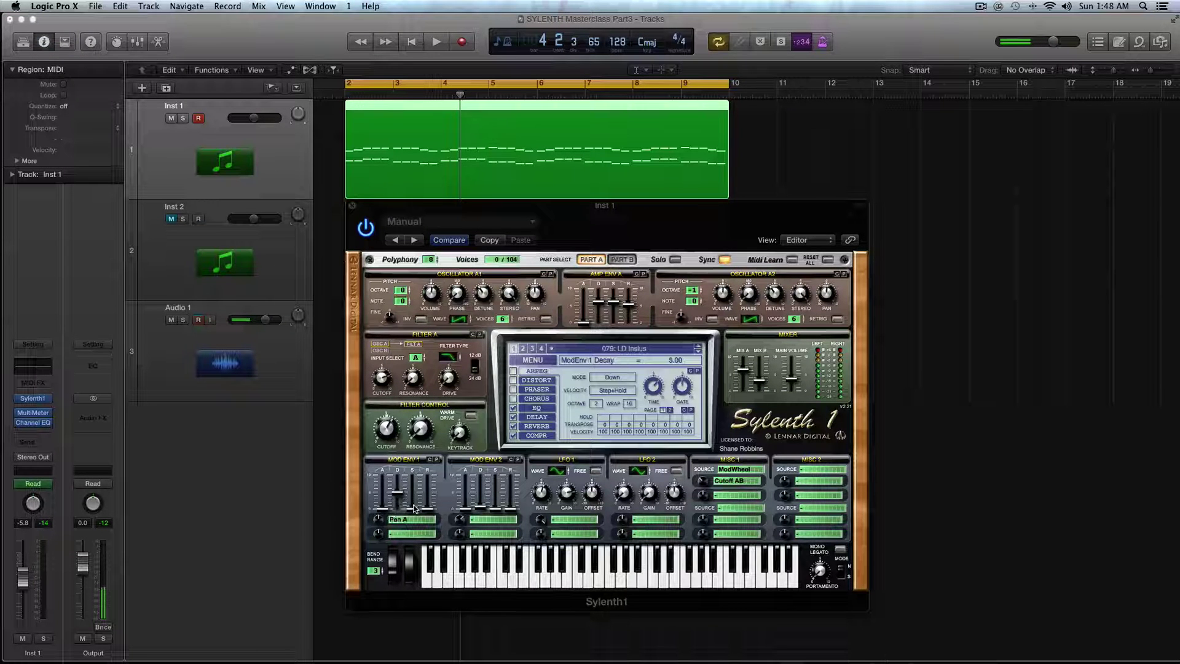
{"action": "left_click_drag", "start_coordinate": [413, 509], "coordinate": [408, 455]}
{"action": "key", "text": "space"}
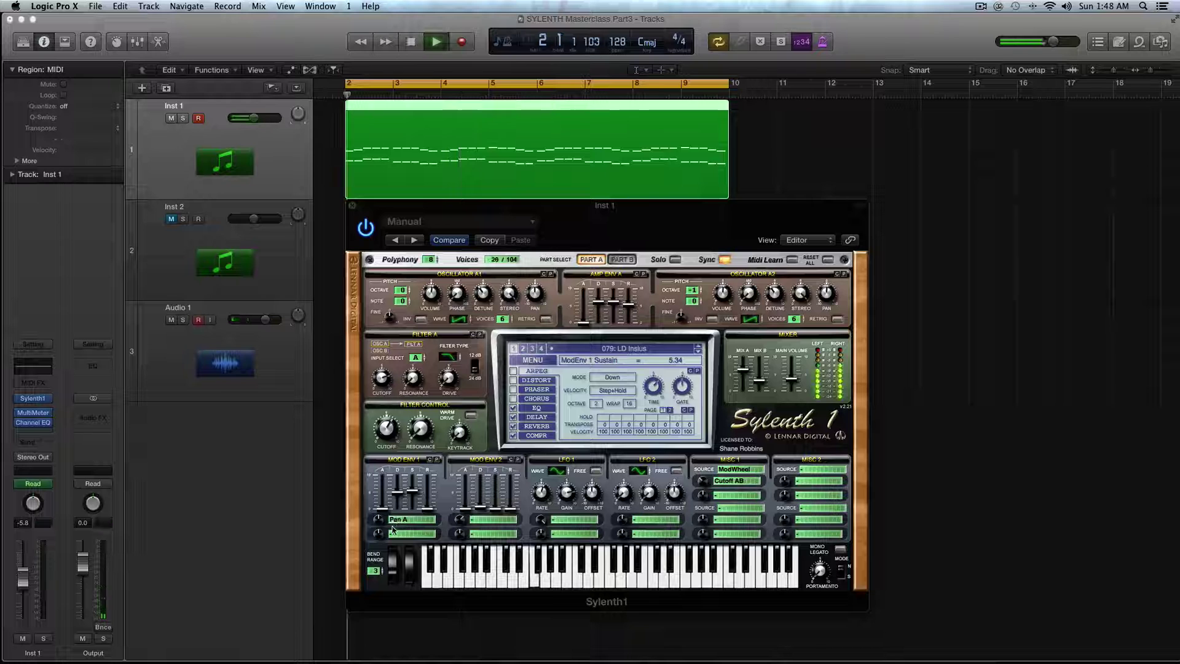
- Raise the Pan A amount to 10.00 and bring it down to 0.67 while the loop plays, and stop playback
{"action": "left_click_drag", "start_coordinate": [380, 520], "coordinate": [379, 440]}
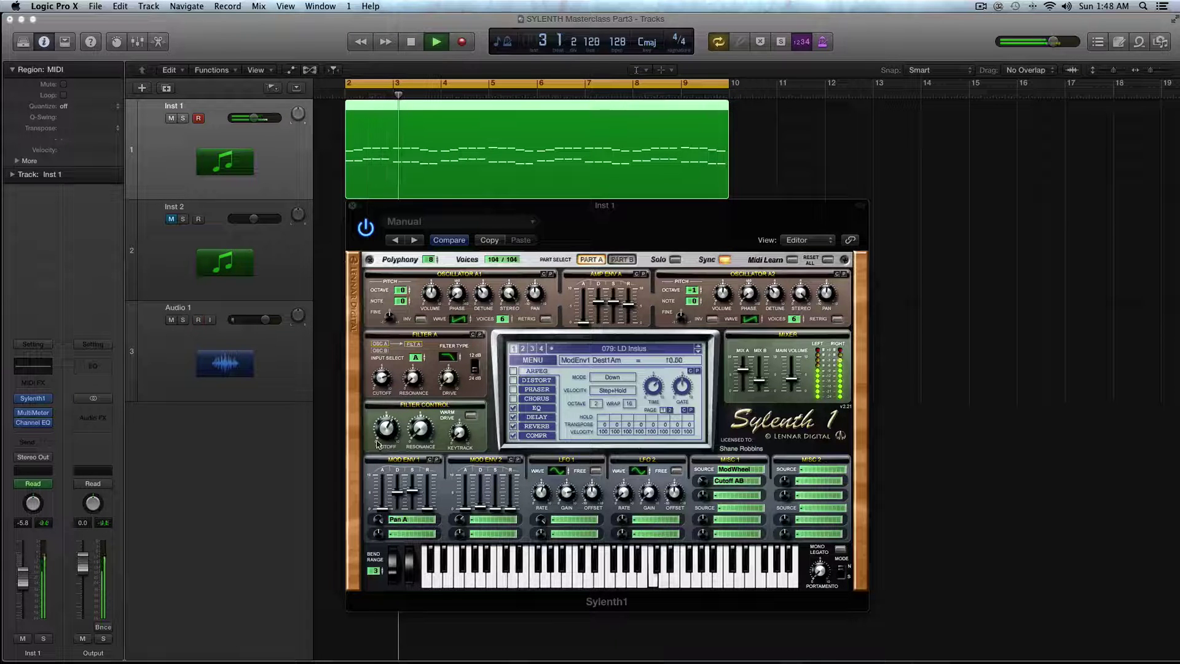
{"action": "left_click_drag", "start_coordinate": [379, 520], "coordinate": [398, 643]}
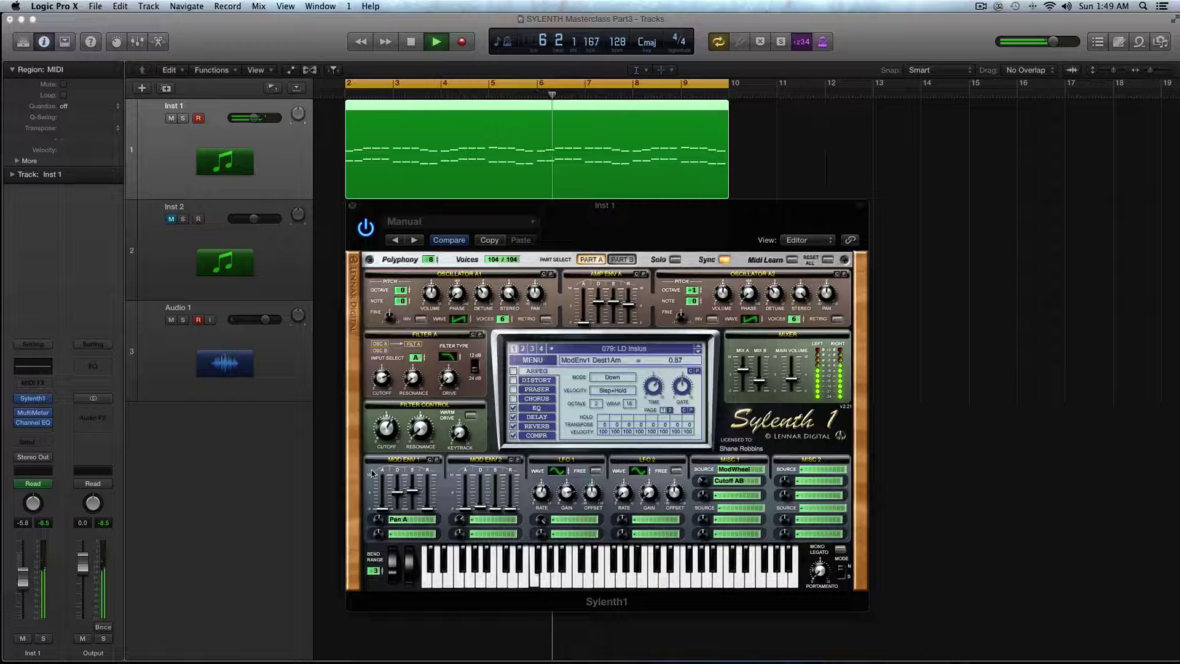
{"action": "key", "text": "space"}
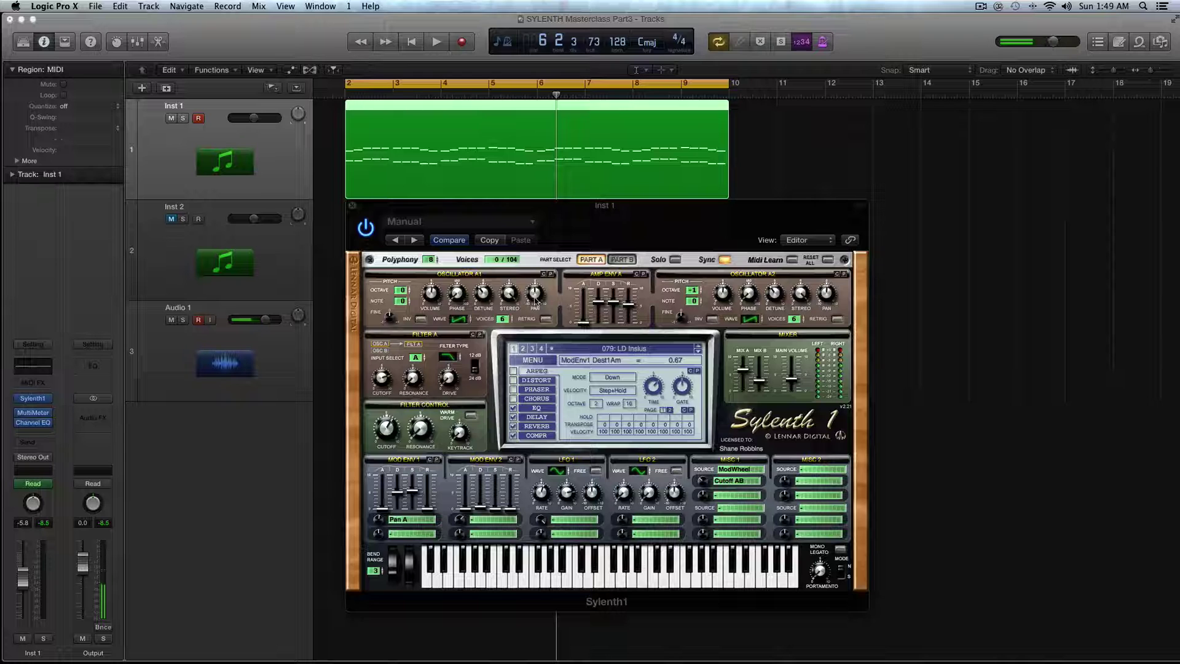
- Play the loop with oscillator A2 panned to -10.00, solo Part A for comparison, and restore the pan and solo settings
{"action": "key", "text": "space"}
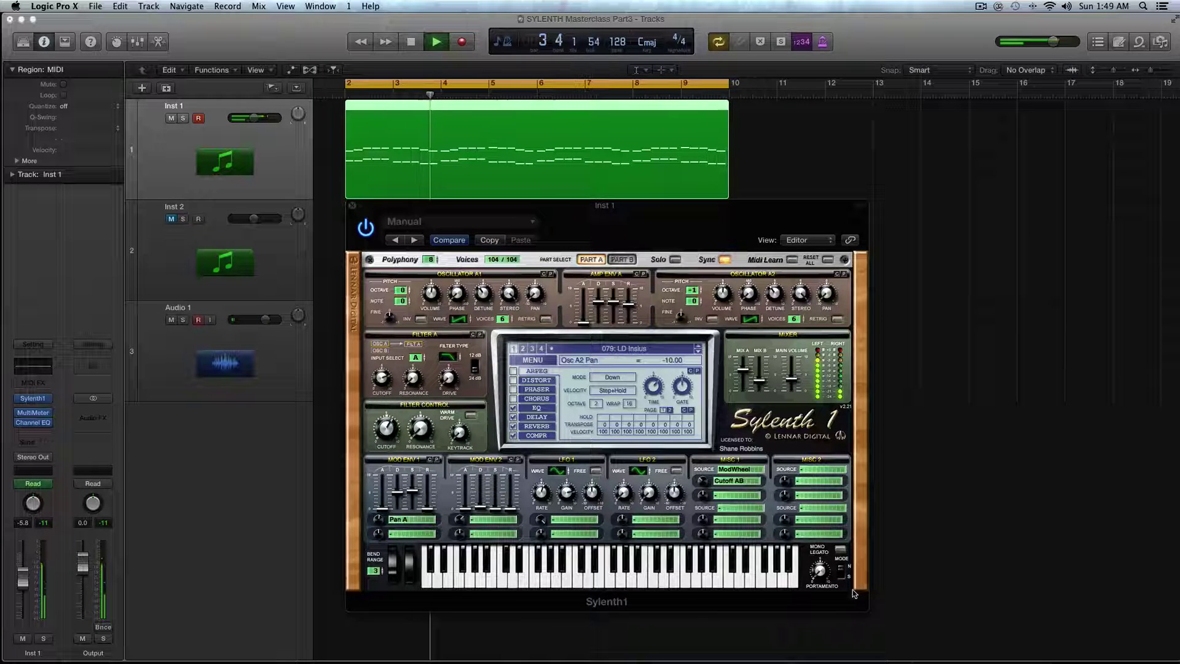
{"action": "left_click", "coordinate": [677, 260]}
{"action": "key", "text": "space"}
{"action": "left_click", "coordinate": [676, 259]}
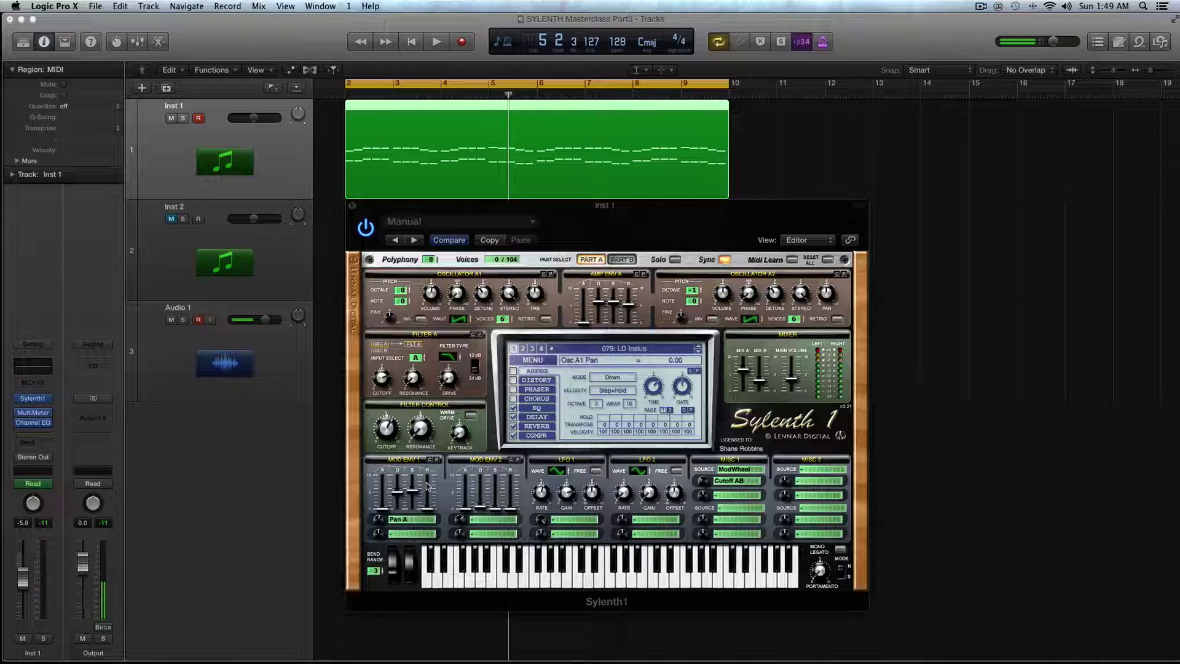
- Set Mod Env 1's decay to 0.00 and change its first destination to Pan B
{"action": "left_click", "coordinate": [393, 520]}
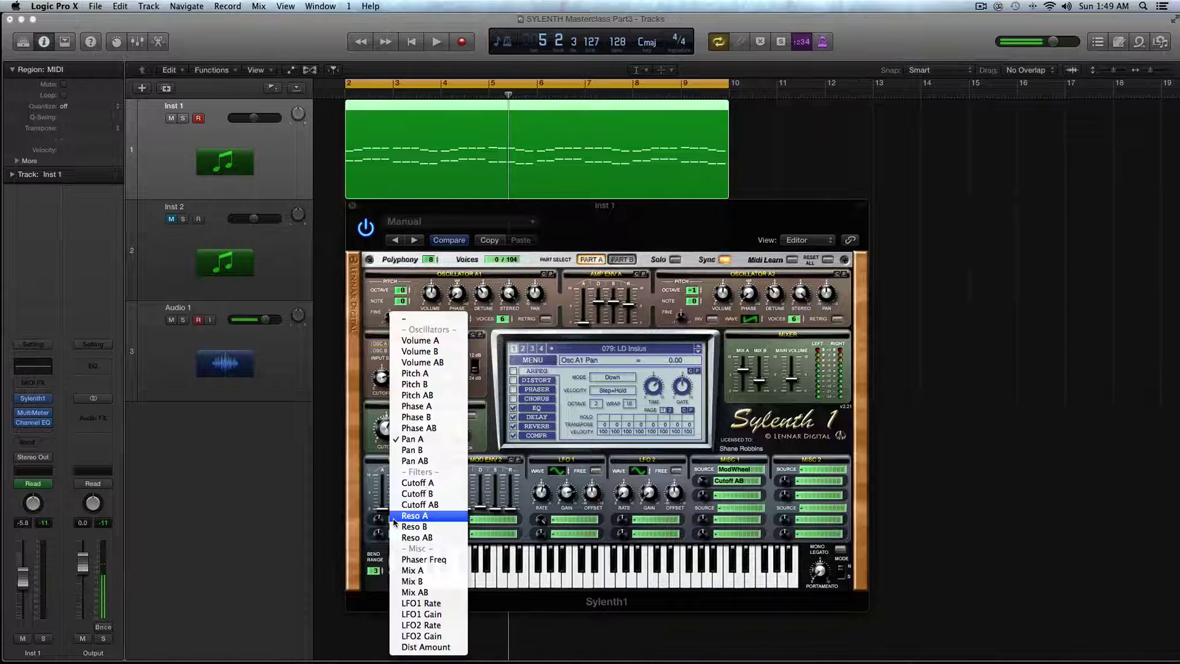
{"action": "left_click", "coordinate": [372, 508]}
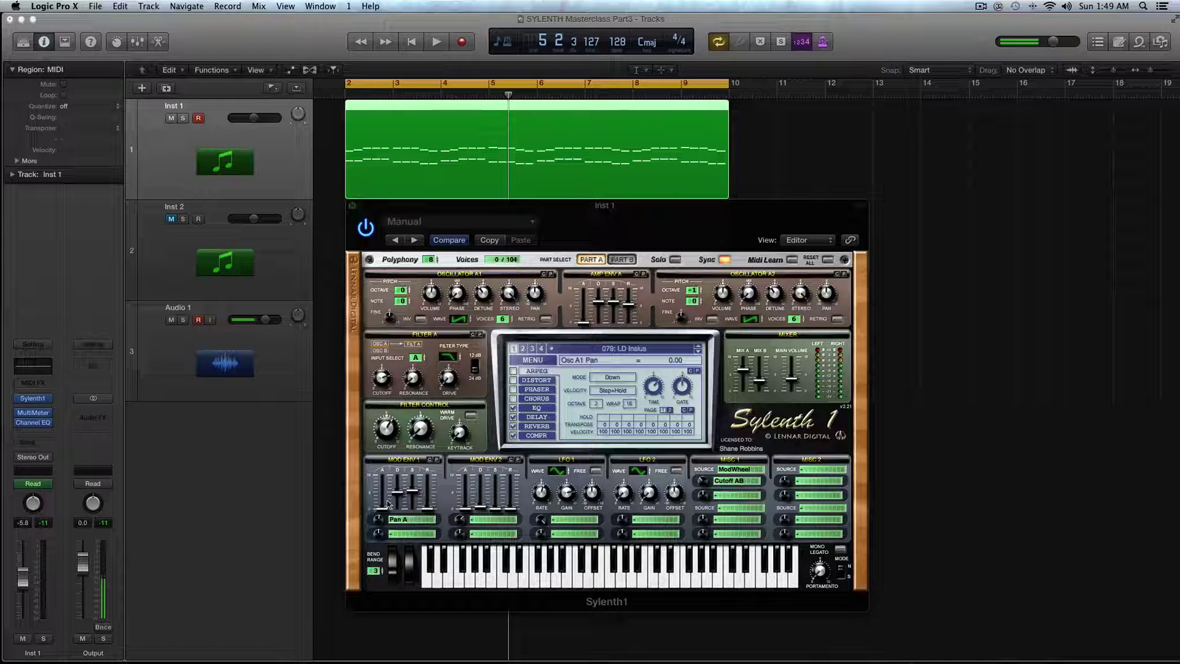
{"action": "left_click_drag", "start_coordinate": [396, 495], "coordinate": [402, 550]}
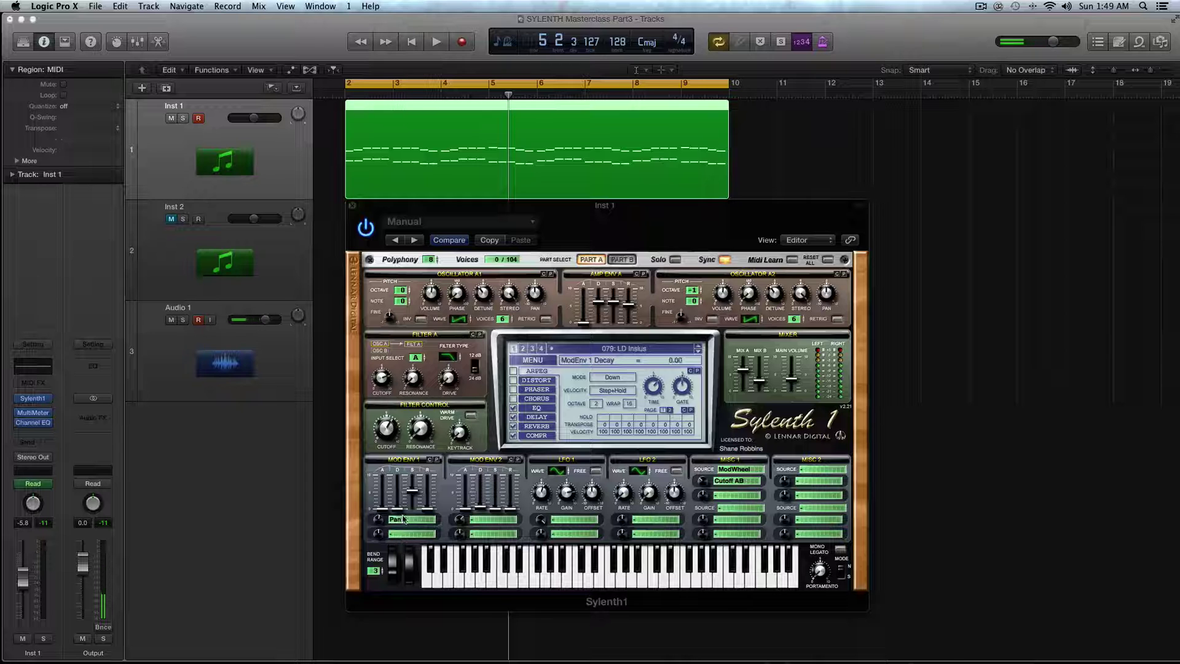
{"action": "left_click", "coordinate": [404, 519]}
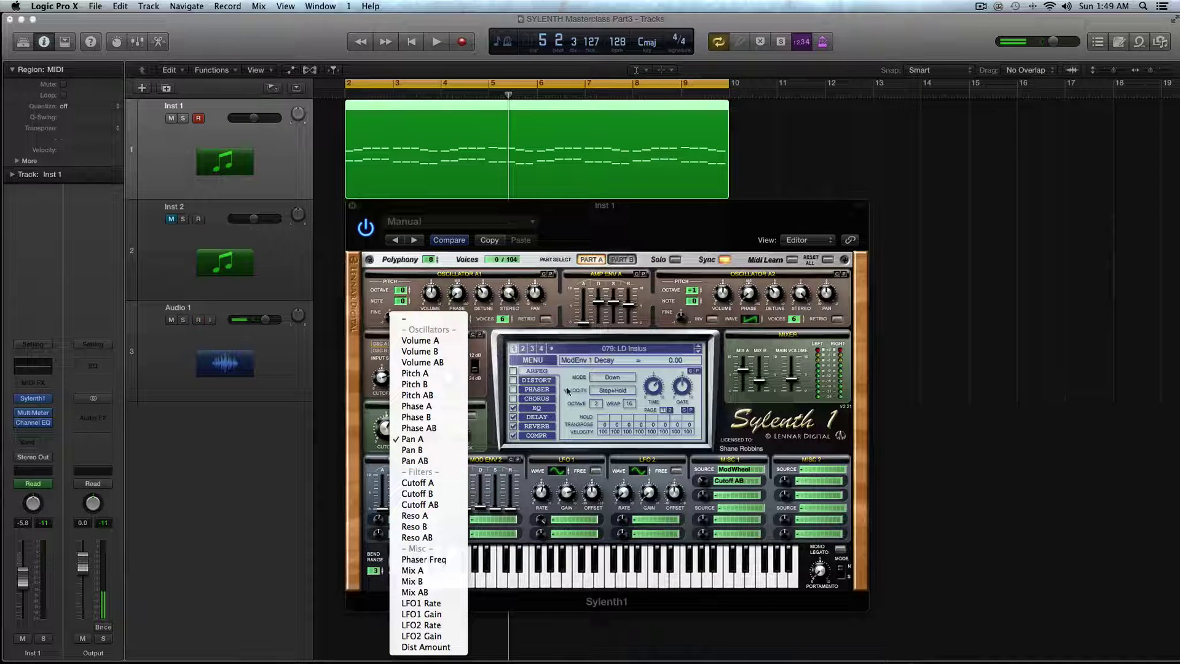
{"action": "left_click", "coordinate": [442, 455]}
- Show Part B, change Mod Env 1's first destination to Cutoff A, and lower the envelope's sustain to 0.00
{"action": "left_click", "coordinate": [416, 523]}
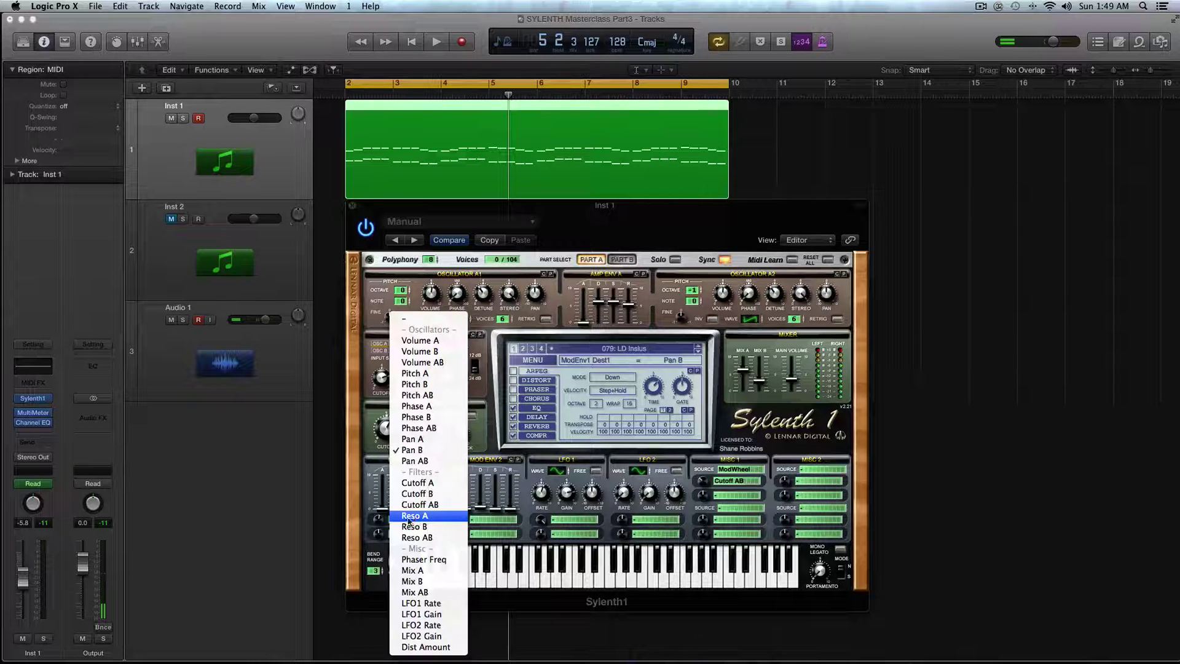
{"action": "left_click", "coordinate": [383, 515]}
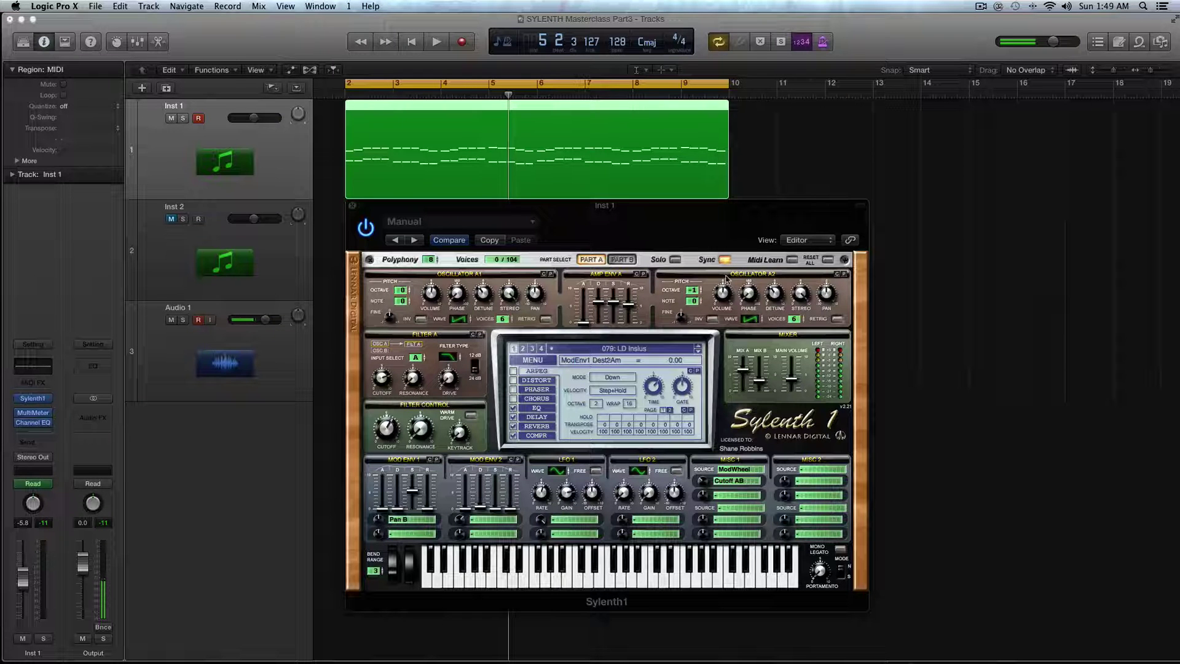
{"action": "left_click", "coordinate": [629, 260]}
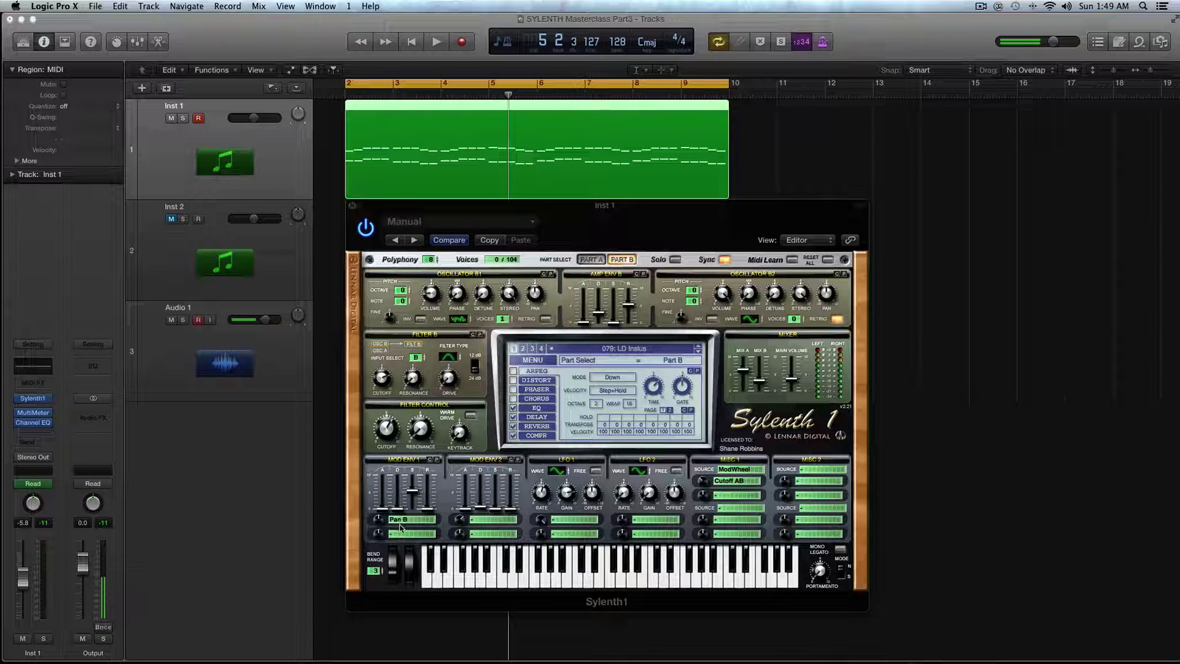
{"action": "left_click", "coordinate": [401, 526]}
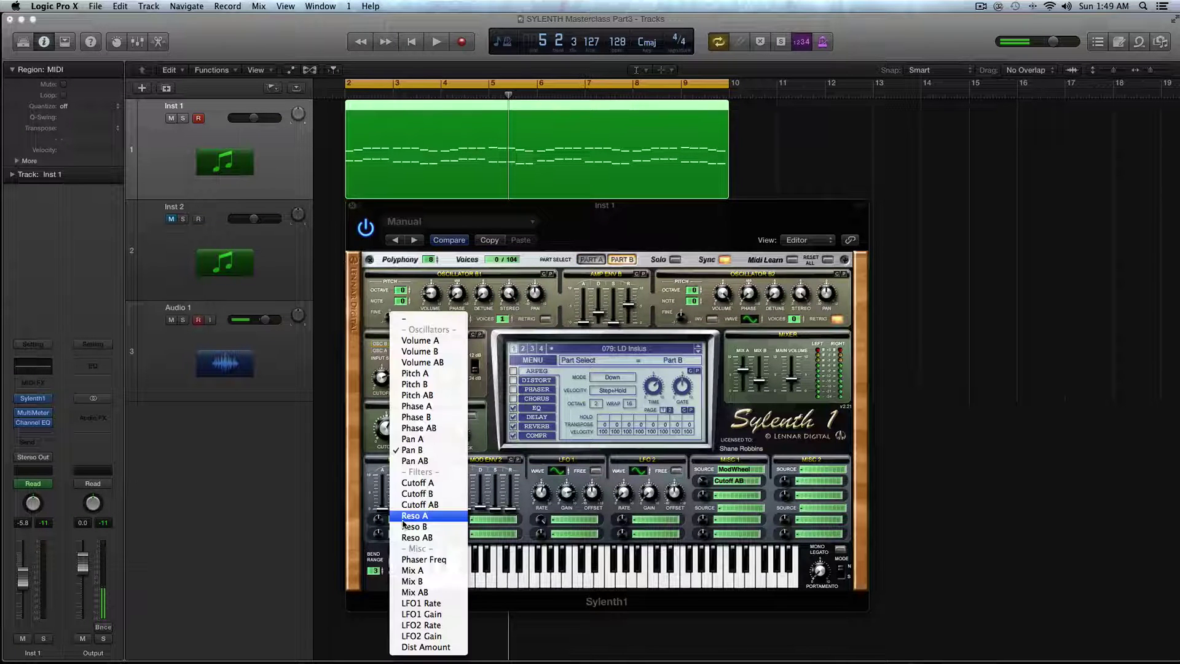
{"action": "left_click", "coordinate": [438, 484]}
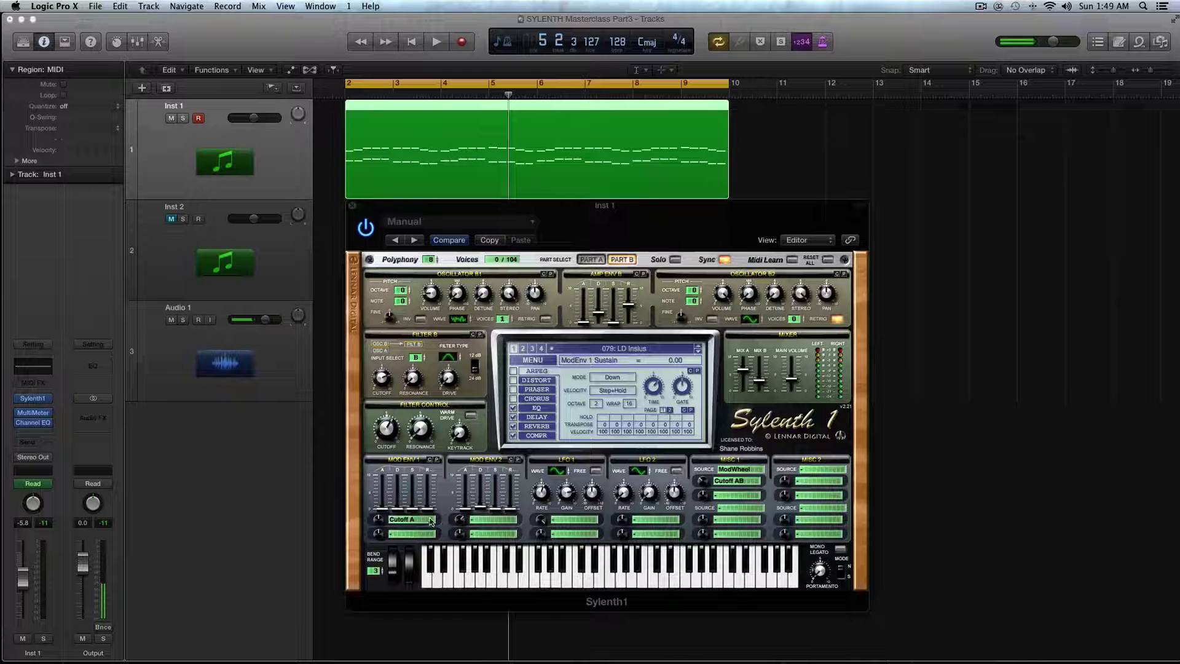
{"action": "left_click", "coordinate": [416, 520]}
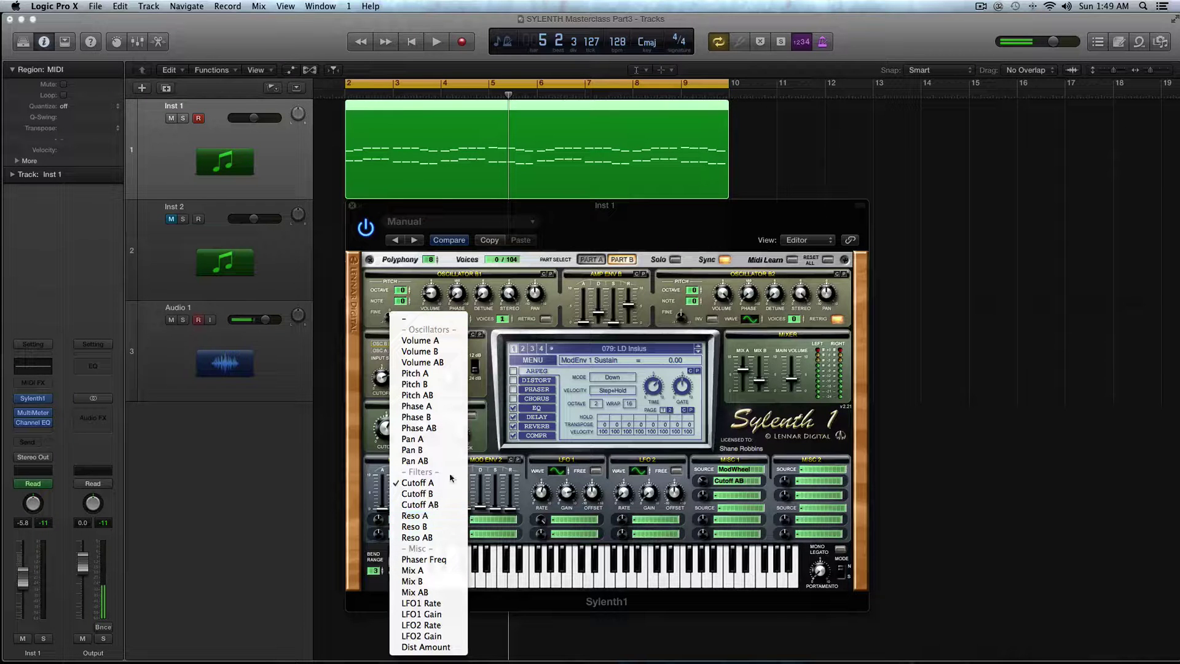
{"action": "left_click", "coordinate": [416, 497]}
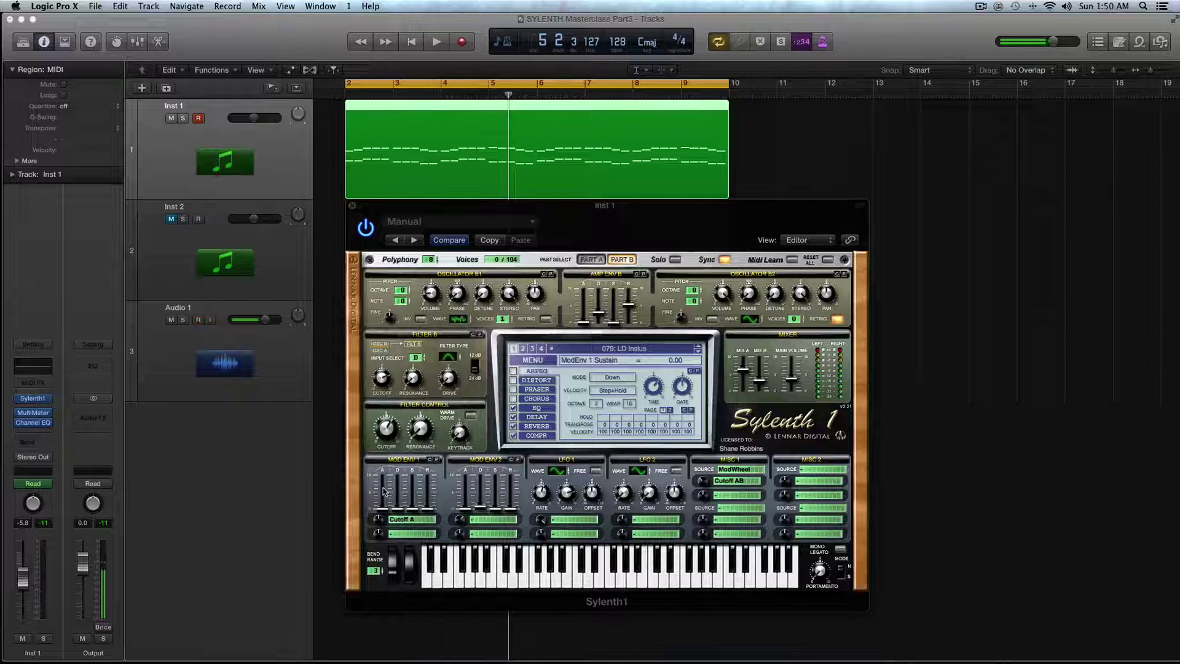
- Clear Mod Env 1's first destination, move the plug-in window slightly lower, and play the loop
{"action": "left_click", "coordinate": [401, 507]}
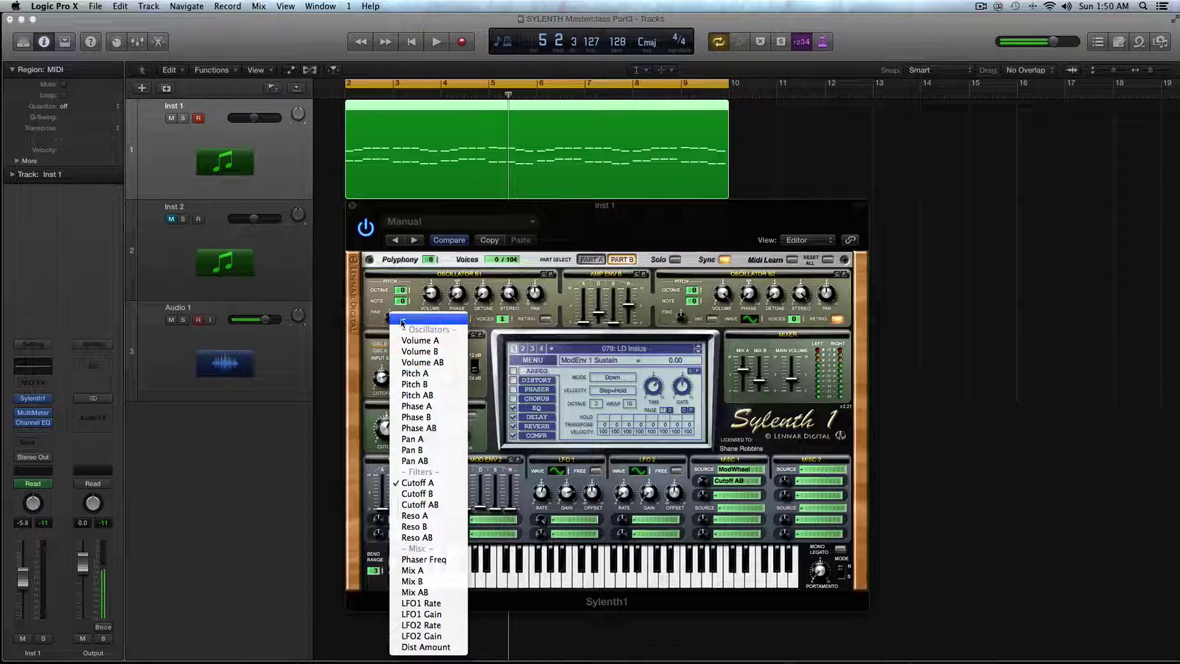
{"action": "left_click", "coordinate": [403, 319]}
{"action": "left_click_drag", "start_coordinate": [377, 206], "coordinate": [378, 241]}
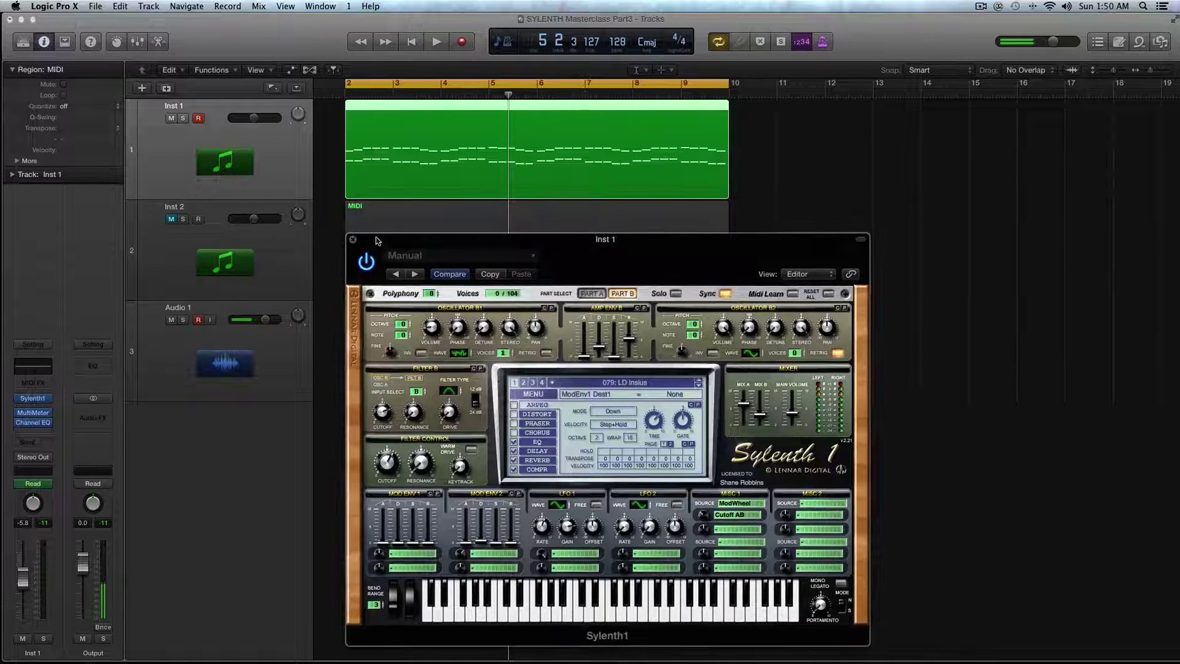
{"action": "key", "text": "space"}
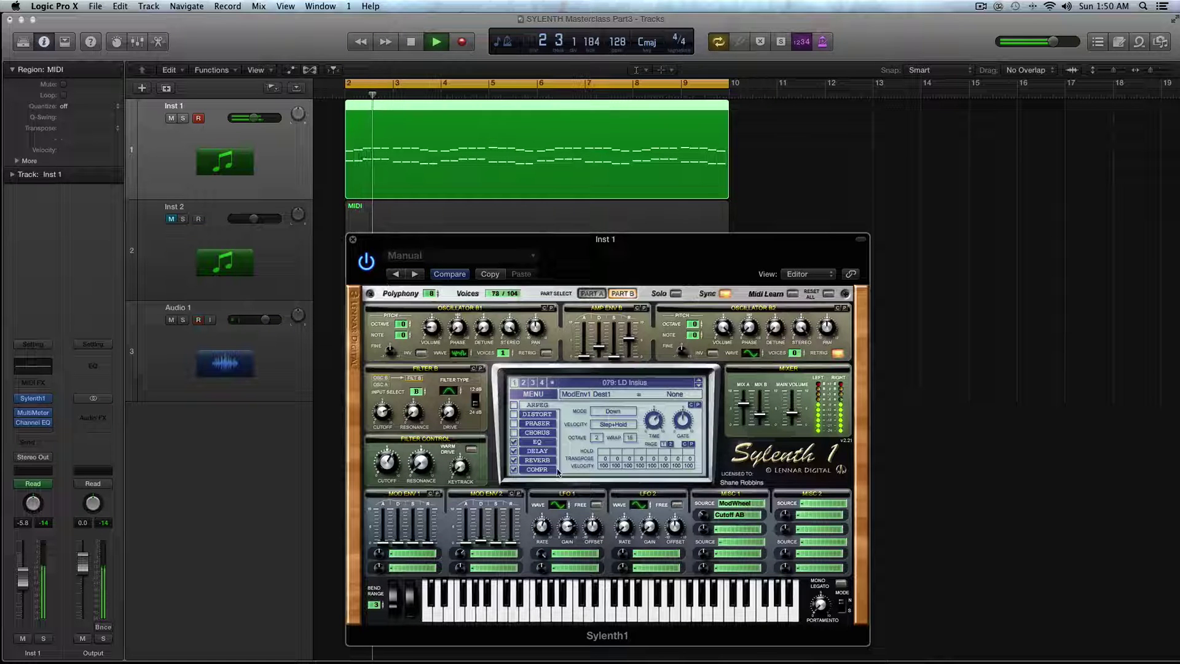
- Reset the preset to its stored settings and audition the loop
{"action": "left_click", "coordinate": [547, 394]}
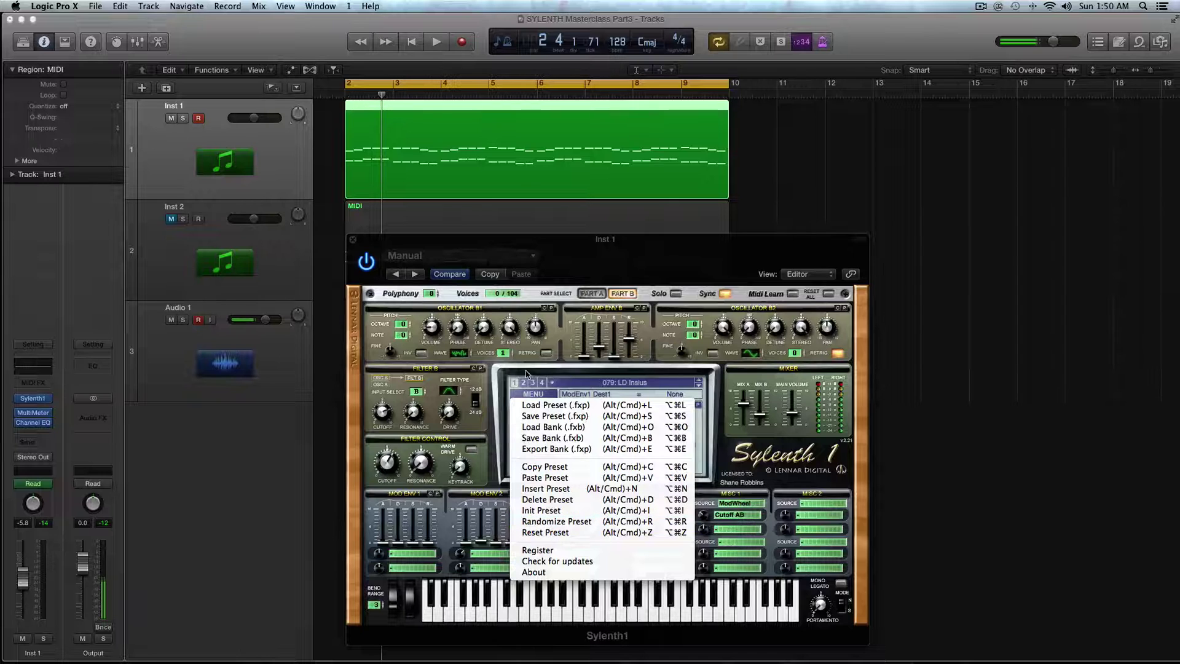
{"action": "left_click", "coordinate": [558, 539]}
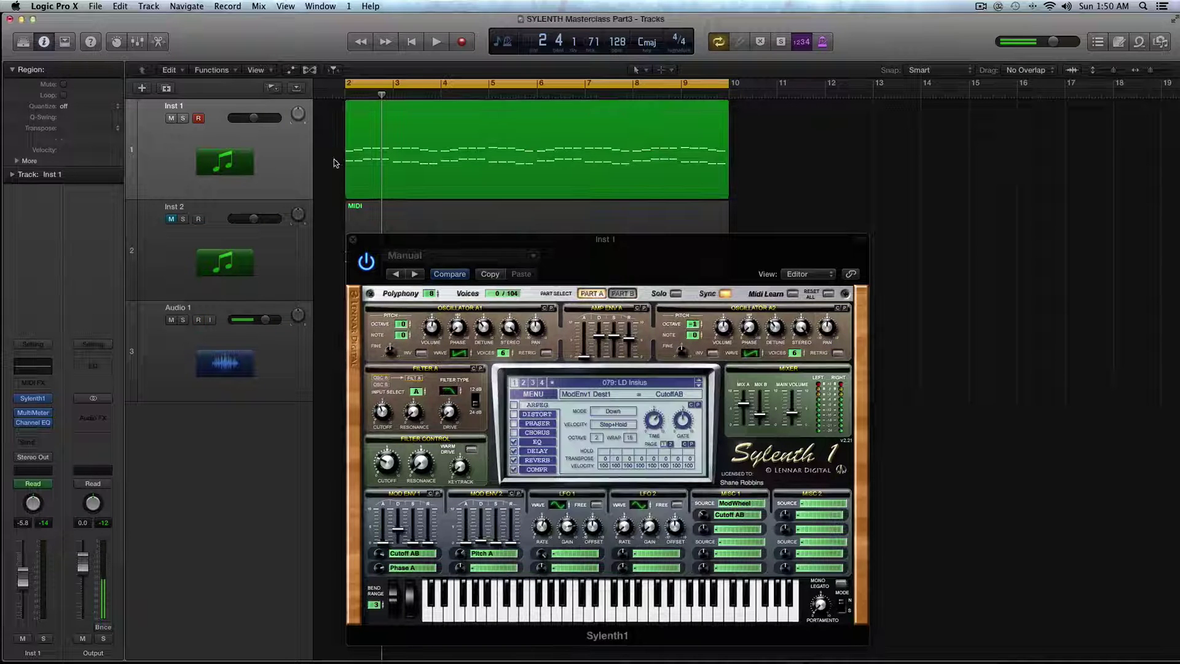
{"action": "left_click", "coordinate": [365, 162]}
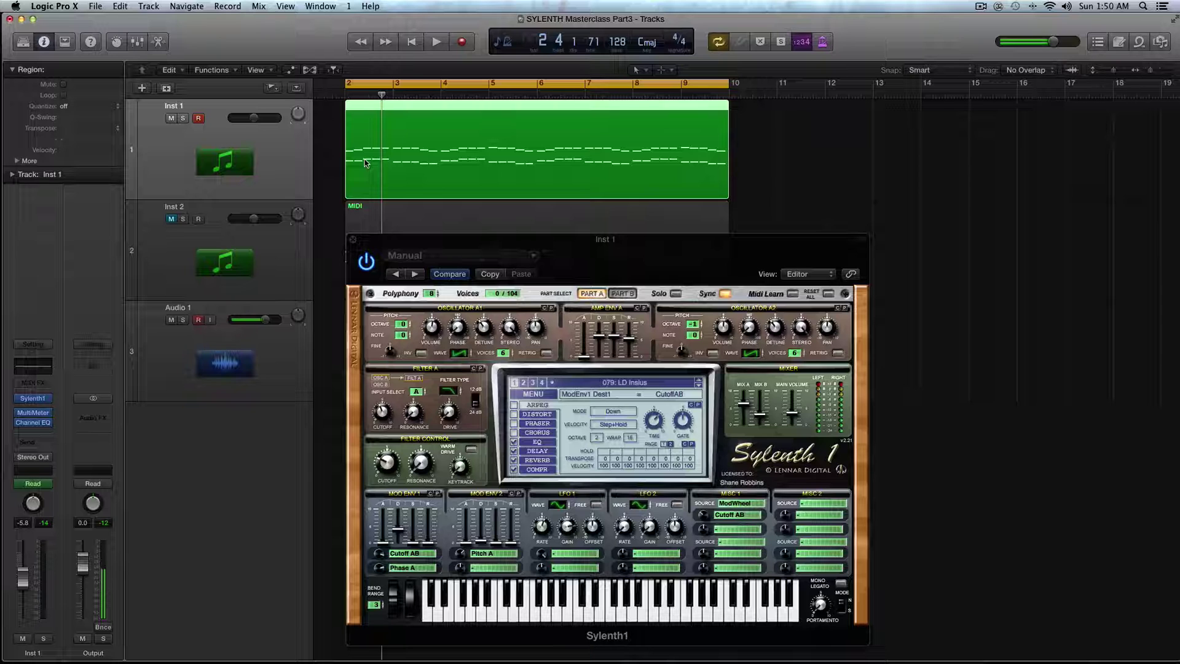
{"action": "key", "text": "space"}
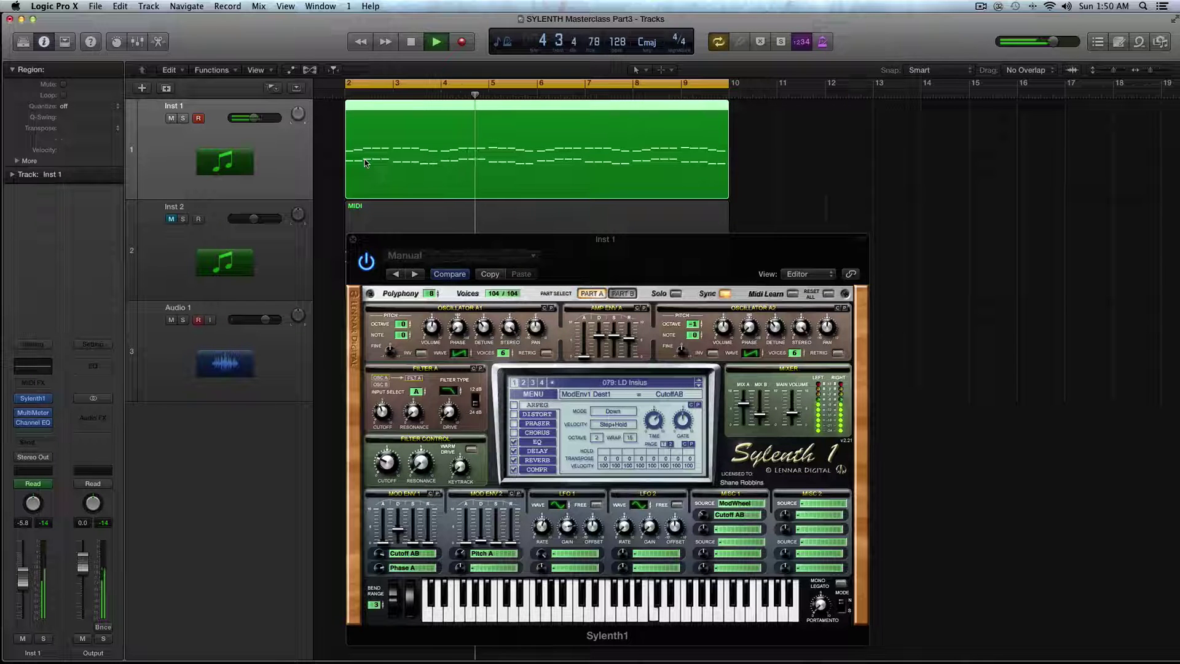
{"action": "key", "text": "space"}
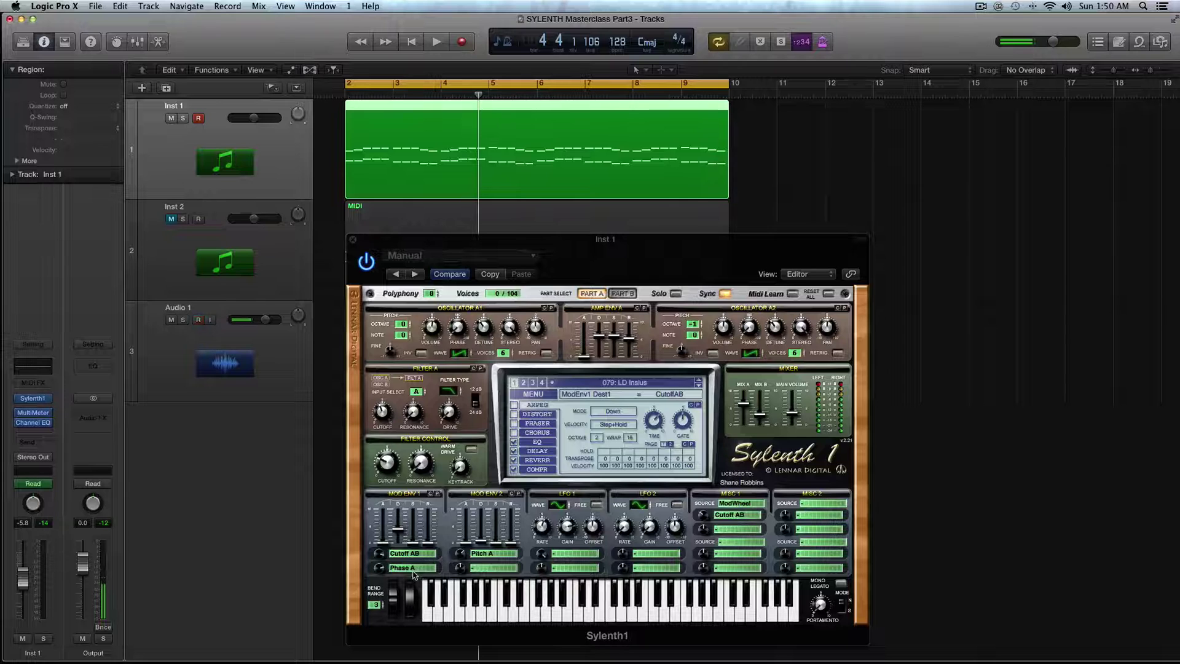
- Clear Mod Env 1's second destination and Mod Env 2's first destination
{"action": "left_click", "coordinate": [414, 575]}
{"action": "left_click", "coordinate": [423, 316]}
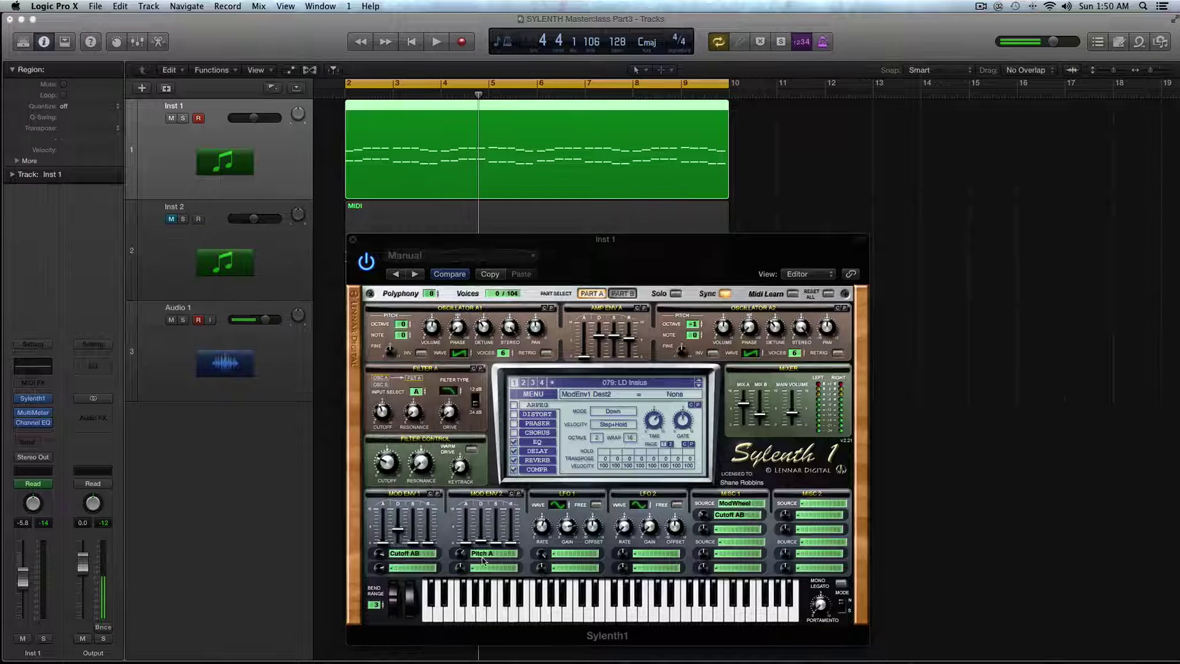
{"action": "left_click", "coordinate": [483, 553]}
{"action": "left_click", "coordinate": [486, 324]}
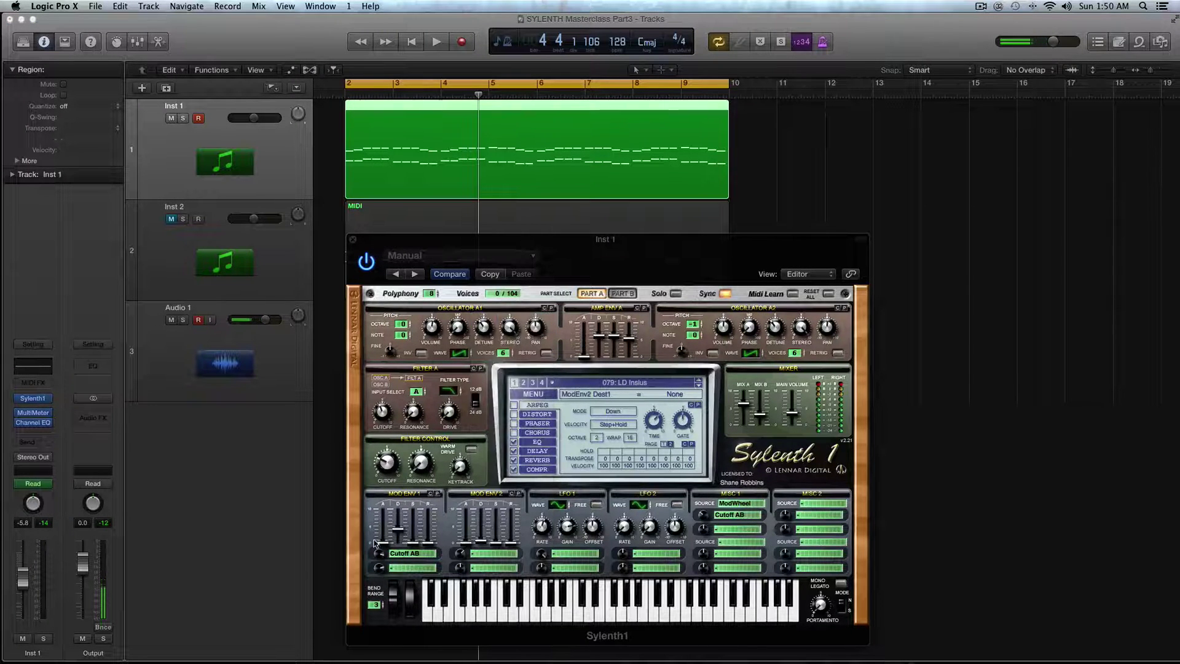
- Audition the loop with the Cutoff AB routing, and replay it with Mod Env 1's first destination cleared for comparison
{"action": "key", "text": "space"}
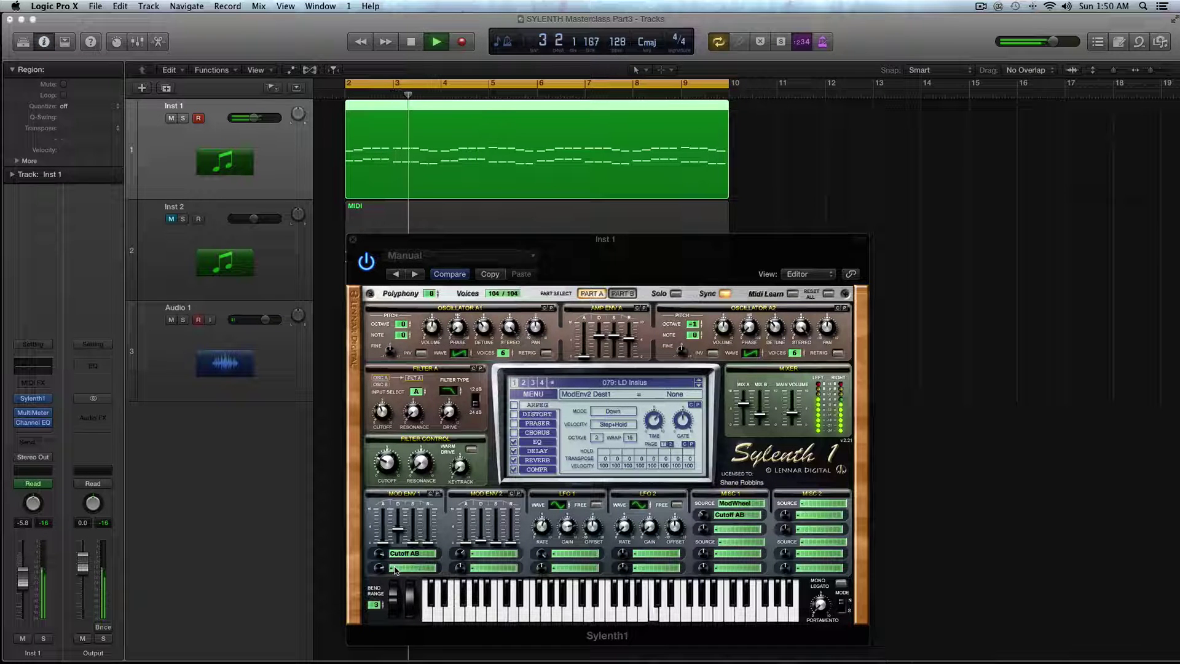
{"action": "key", "text": "space"}
{"action": "left_click", "coordinate": [411, 557]}
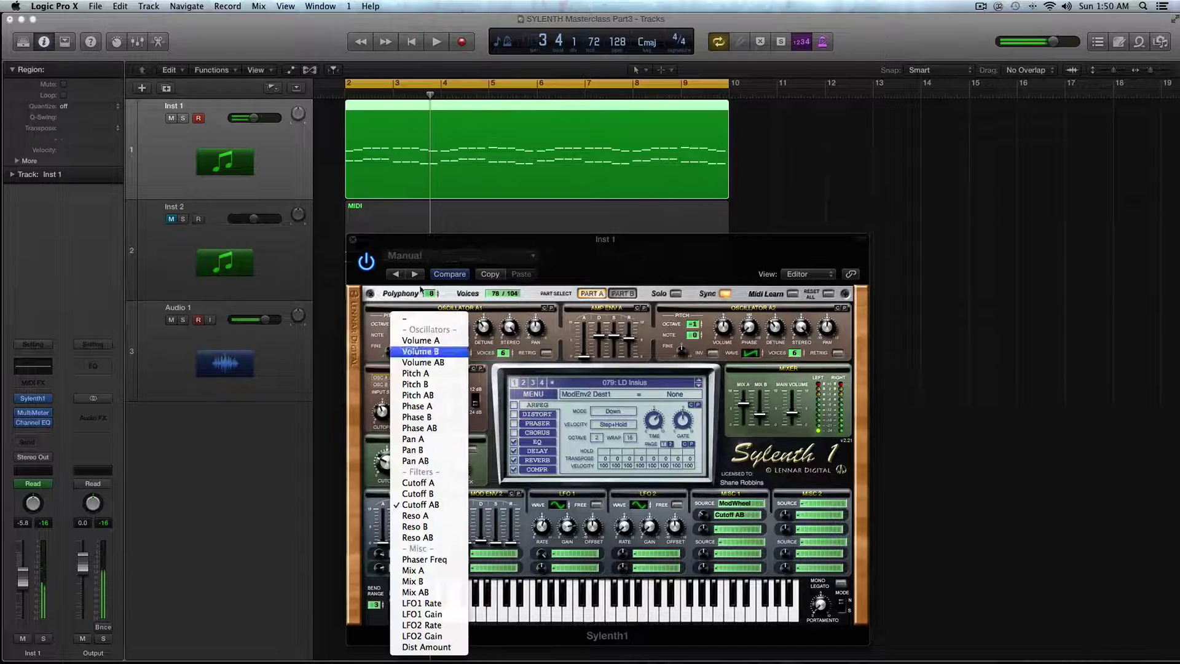
{"action": "left_click", "coordinate": [416, 320]}
{"action": "key", "text": "space"}
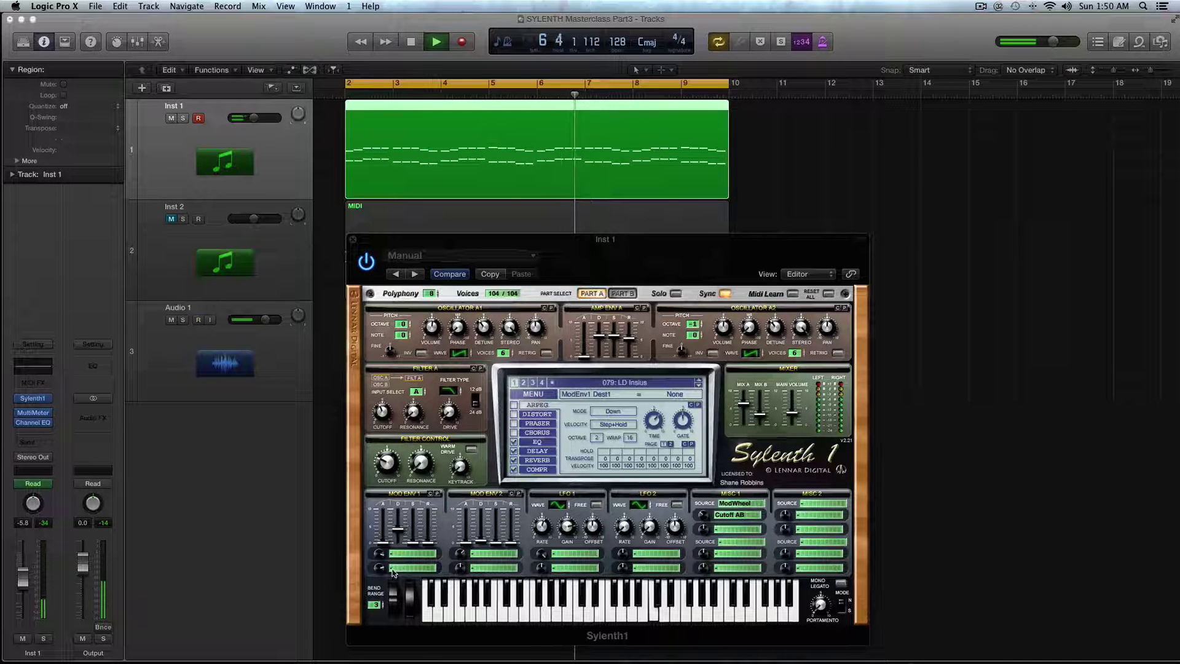
- Route Mod Env 1's first destination to Cutoff AB while the loop plays, and stop playback
{"action": "left_click", "coordinate": [404, 555]}
{"action": "left_click", "coordinate": [418, 483]}
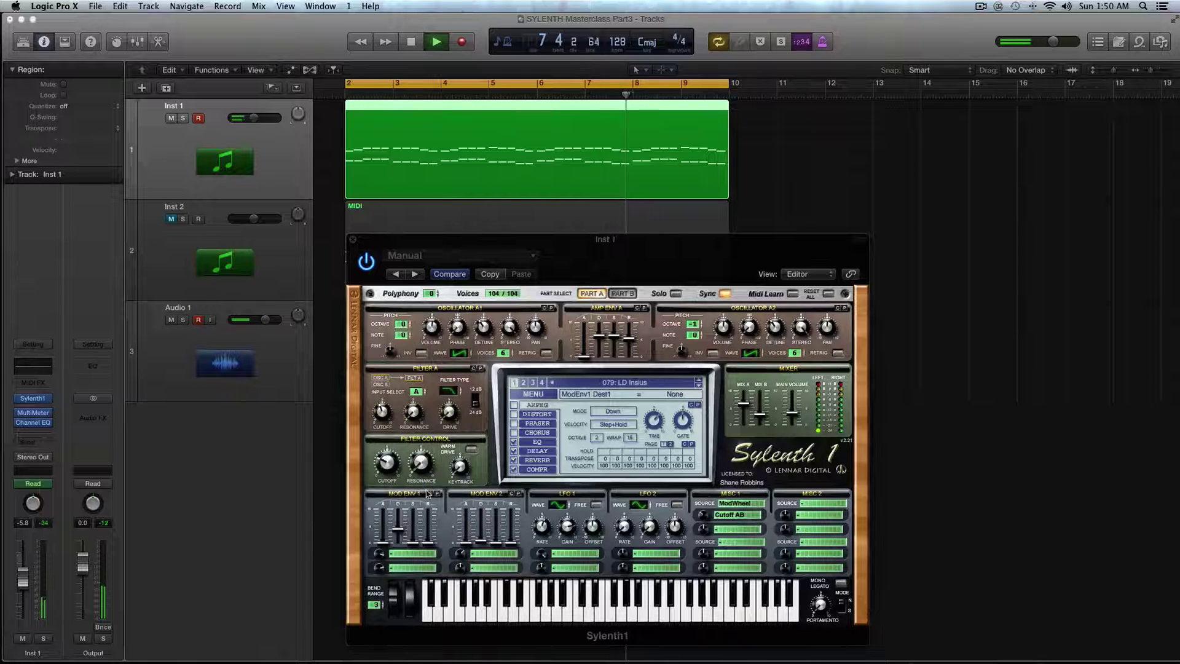
{"action": "left_click", "coordinate": [408, 552]}
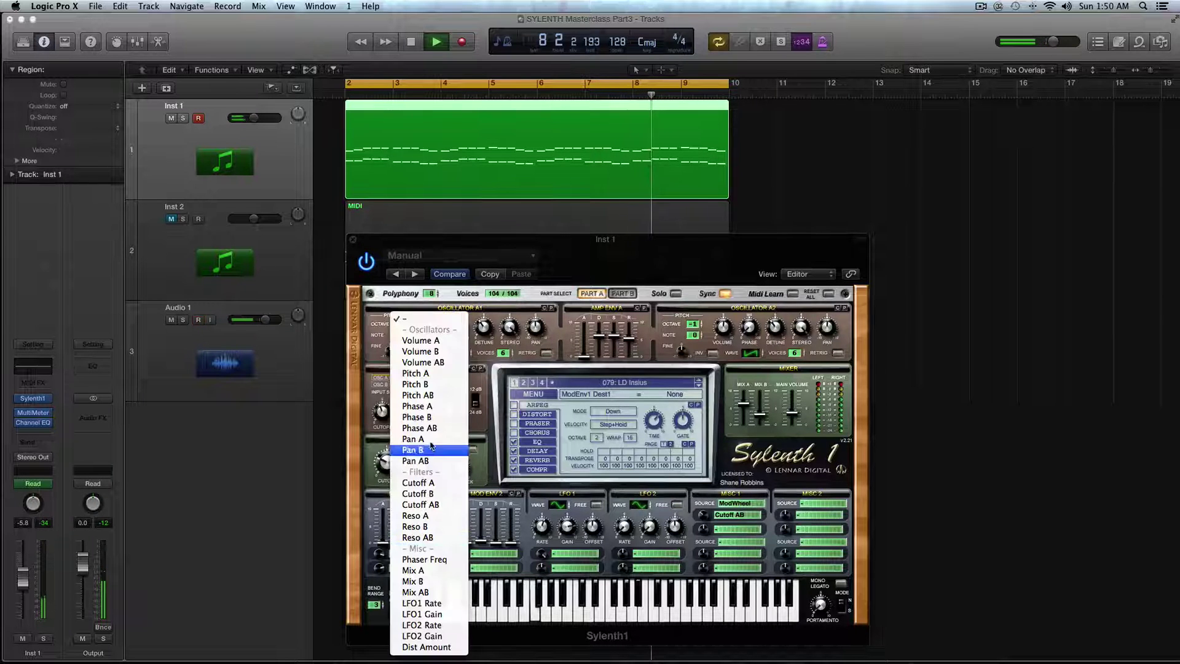
{"action": "left_click", "coordinate": [447, 505]}
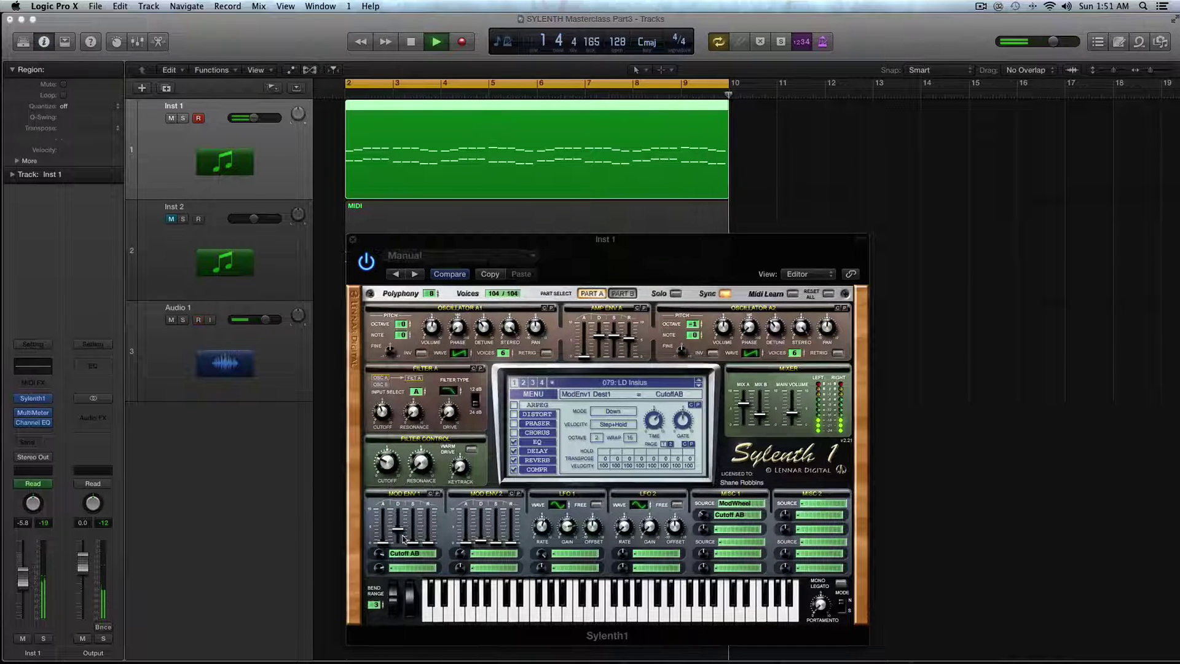
{"action": "key", "text": "space"}
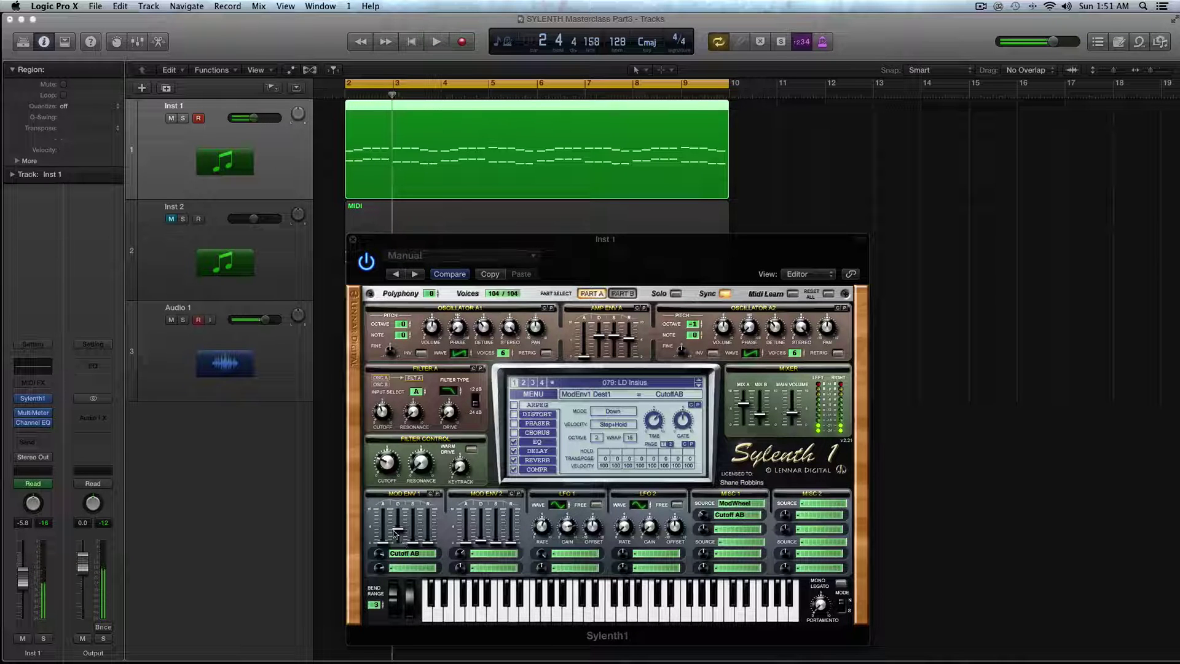
- Play the loop, set Mod Env 1's Cutoff AB amount to 7.33, and stop playback
{"action": "left_click", "coordinate": [419, 554]}
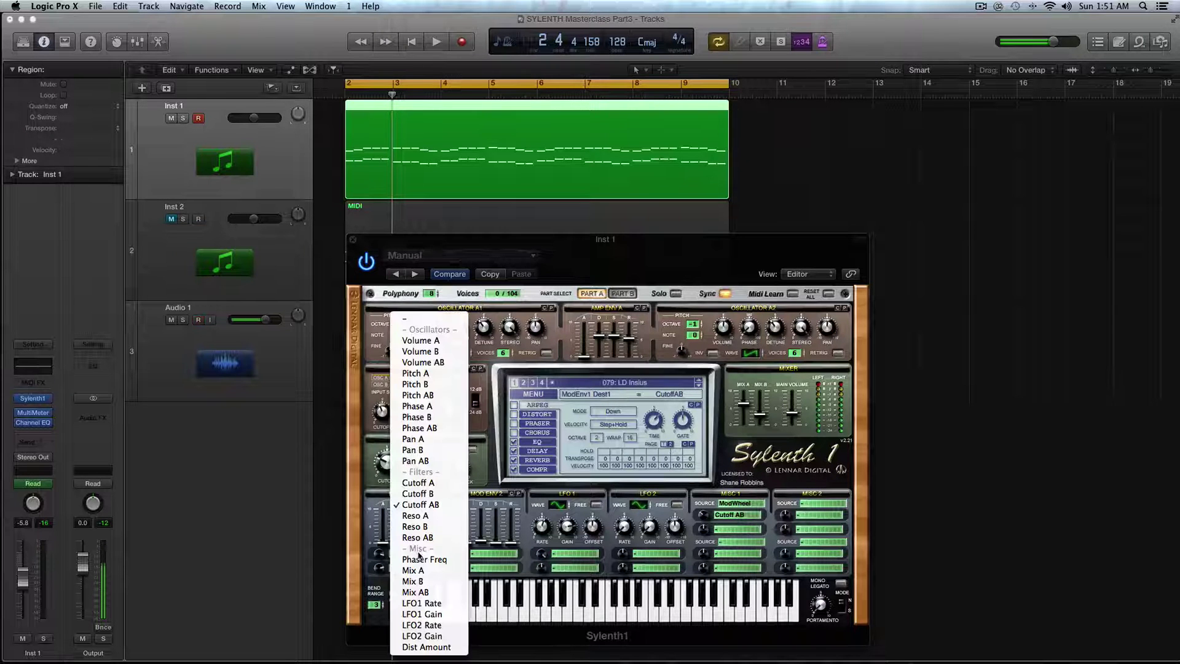
{"action": "left_click", "coordinate": [375, 530]}
{"action": "left_click", "coordinate": [416, 554]}
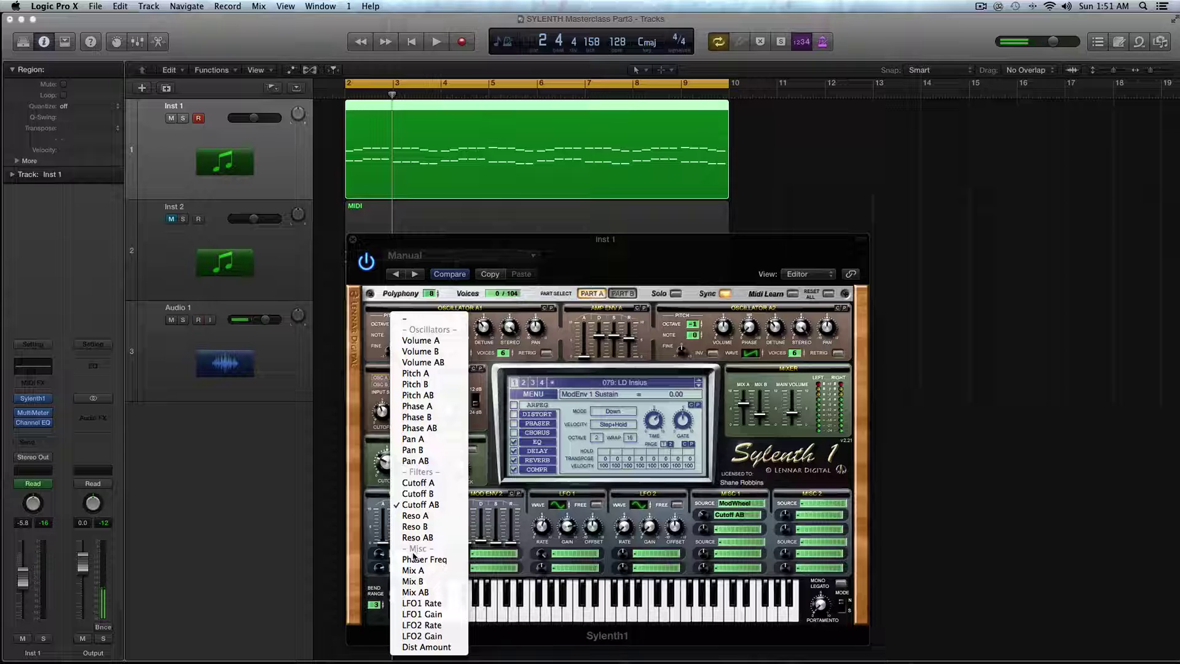
{"action": "left_click", "coordinate": [413, 553]}
{"action": "key", "text": "space"}
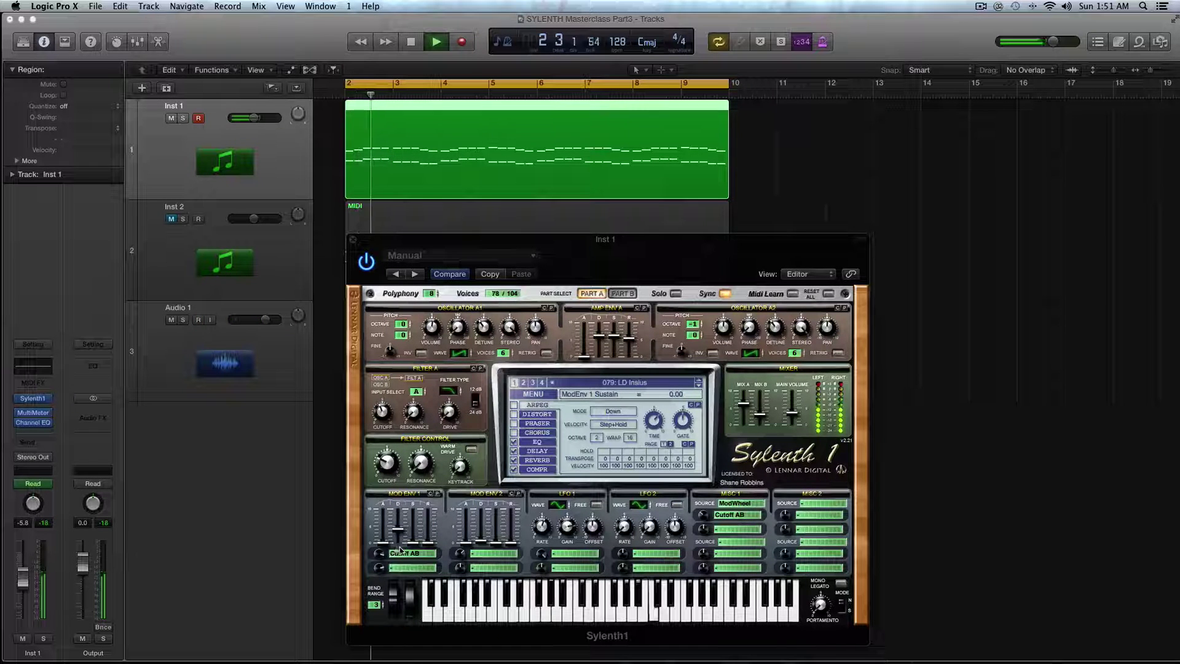
{"action": "left_click_drag", "start_coordinate": [381, 553], "coordinate": [399, 558]}
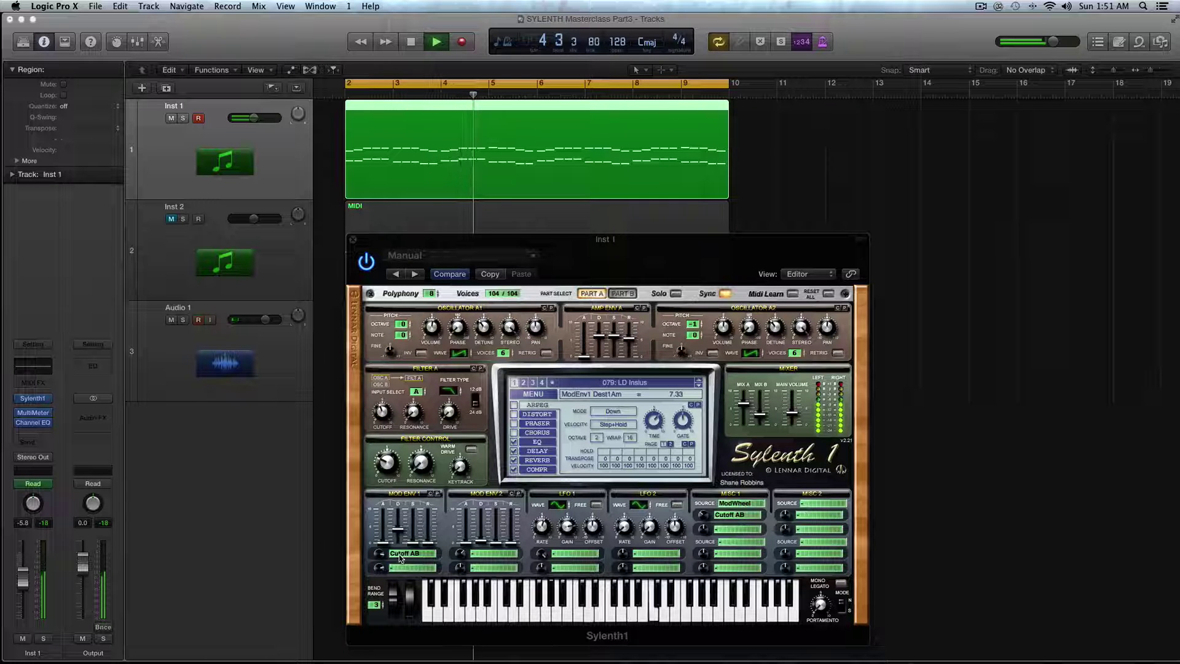
{"action": "key", "text": "space"}
- Review Mod Env 1's destination choices and show Part B with its Filter B controls
{"action": "left_click", "coordinate": [400, 556]}
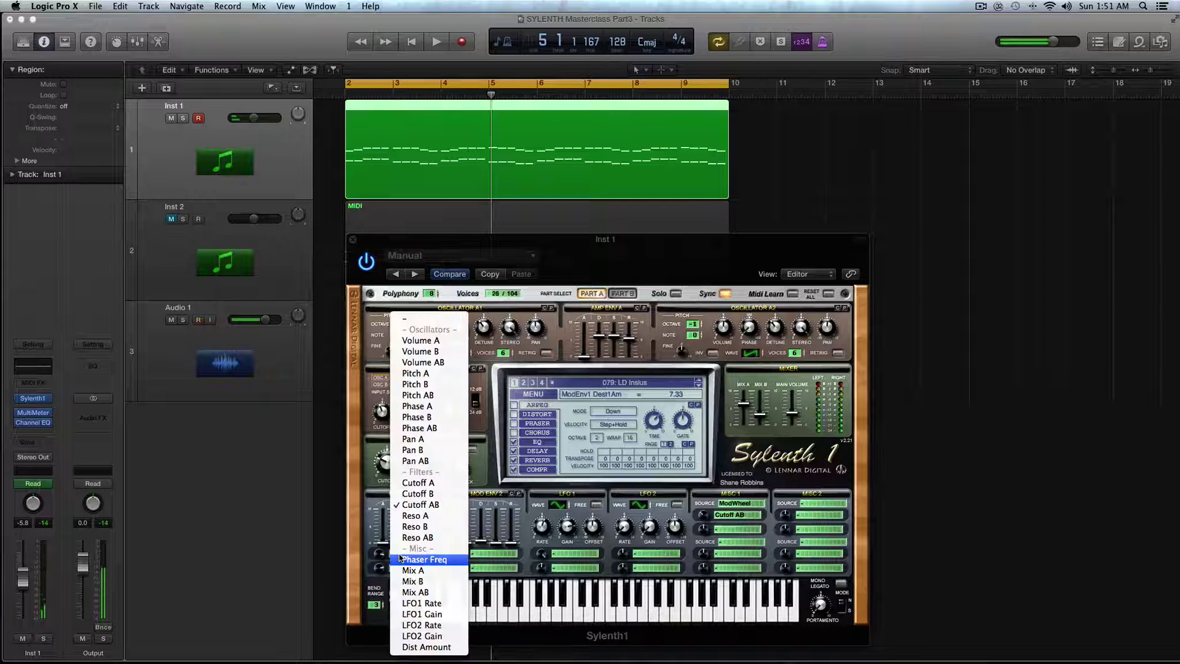
{"action": "left_click", "coordinate": [380, 553]}
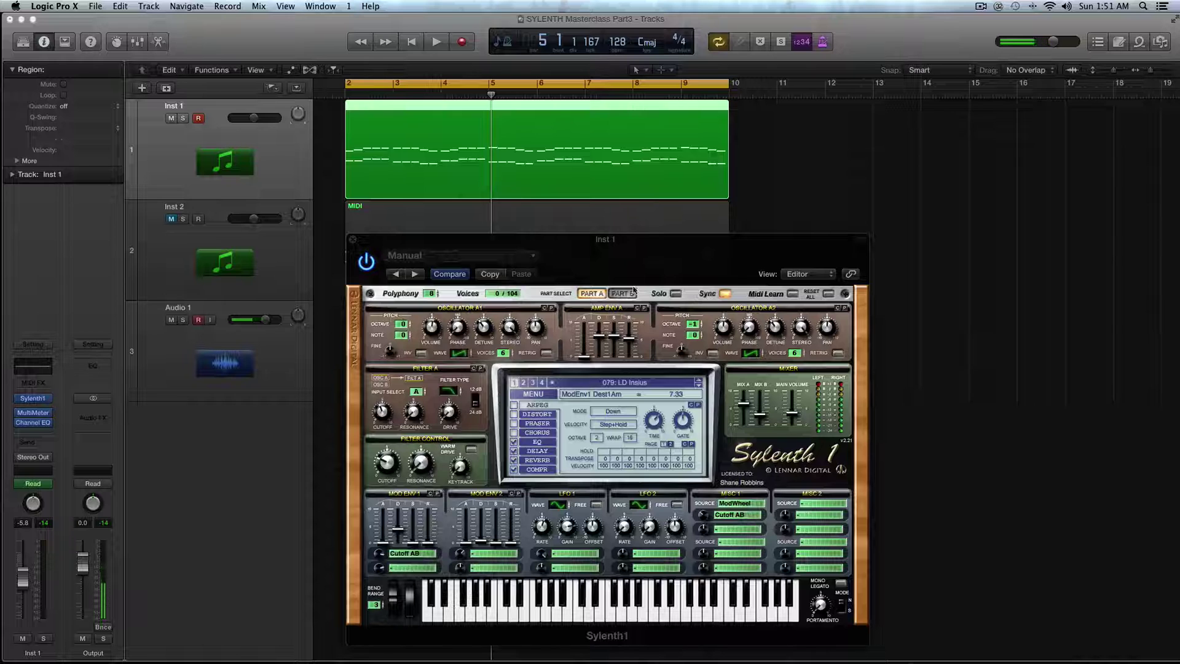
{"action": "left_click", "coordinate": [622, 294]}
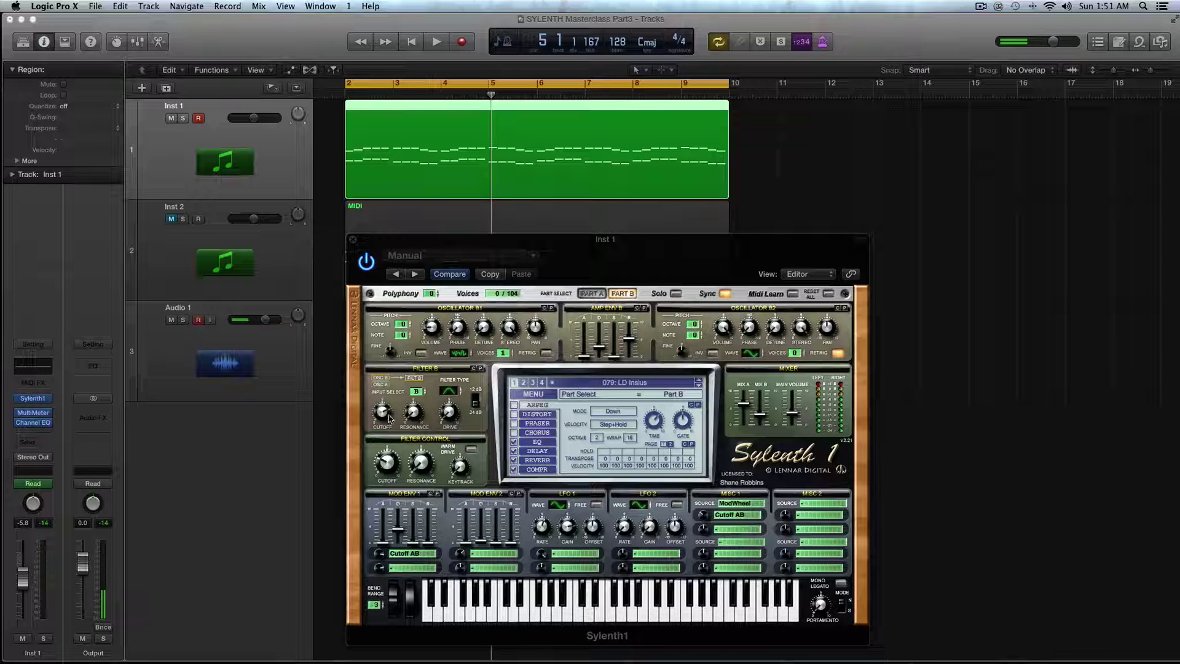
- Show Part A, route Mod Env 1's first destination to Cutoff A, and start playing the loop
{"action": "left_click", "coordinate": [448, 392]}
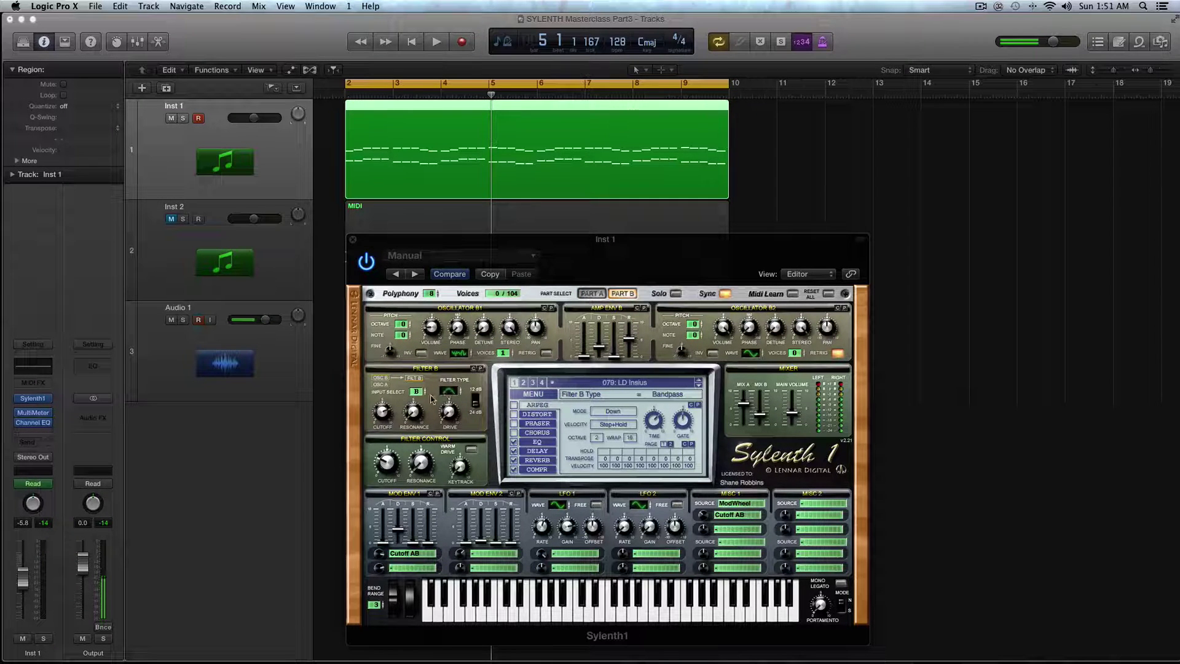
{"action": "left_click", "coordinate": [590, 293]}
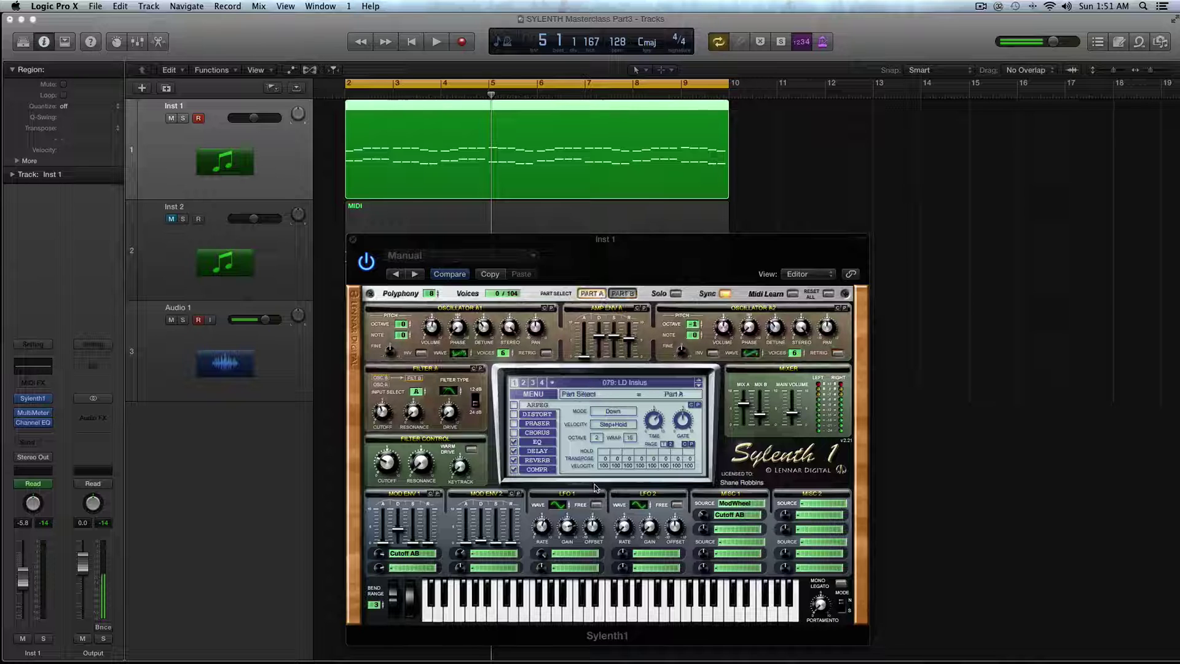
{"action": "left_click", "coordinate": [420, 559]}
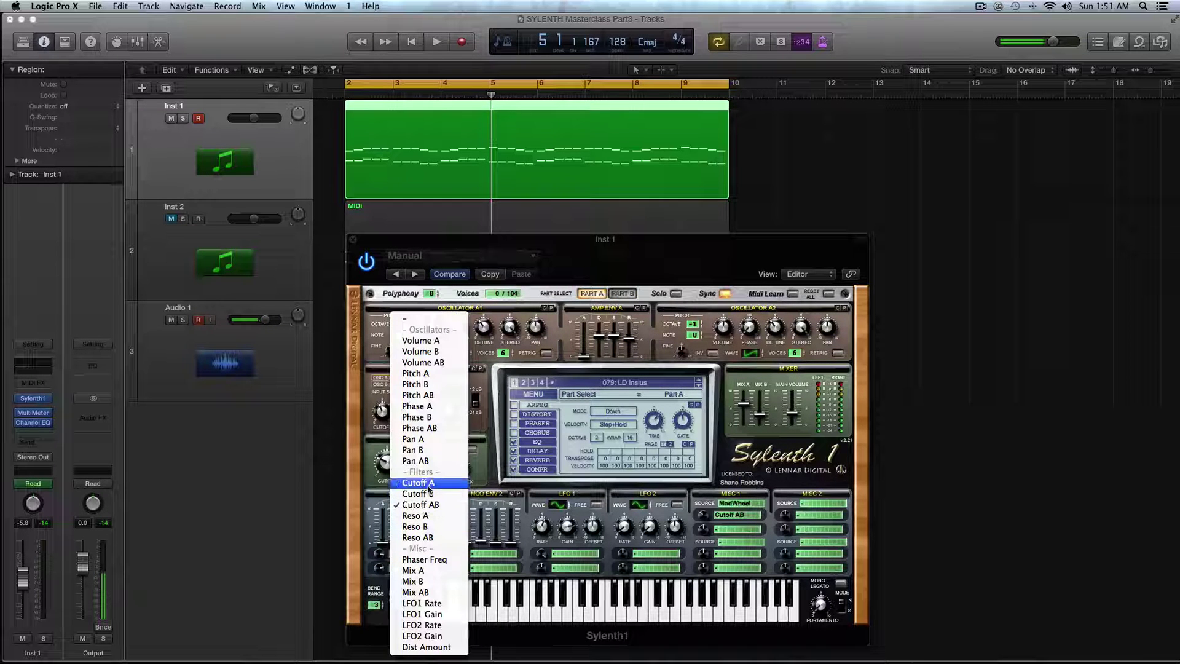
{"action": "left_click", "coordinate": [424, 495]}
{"action": "key", "text": "space"}
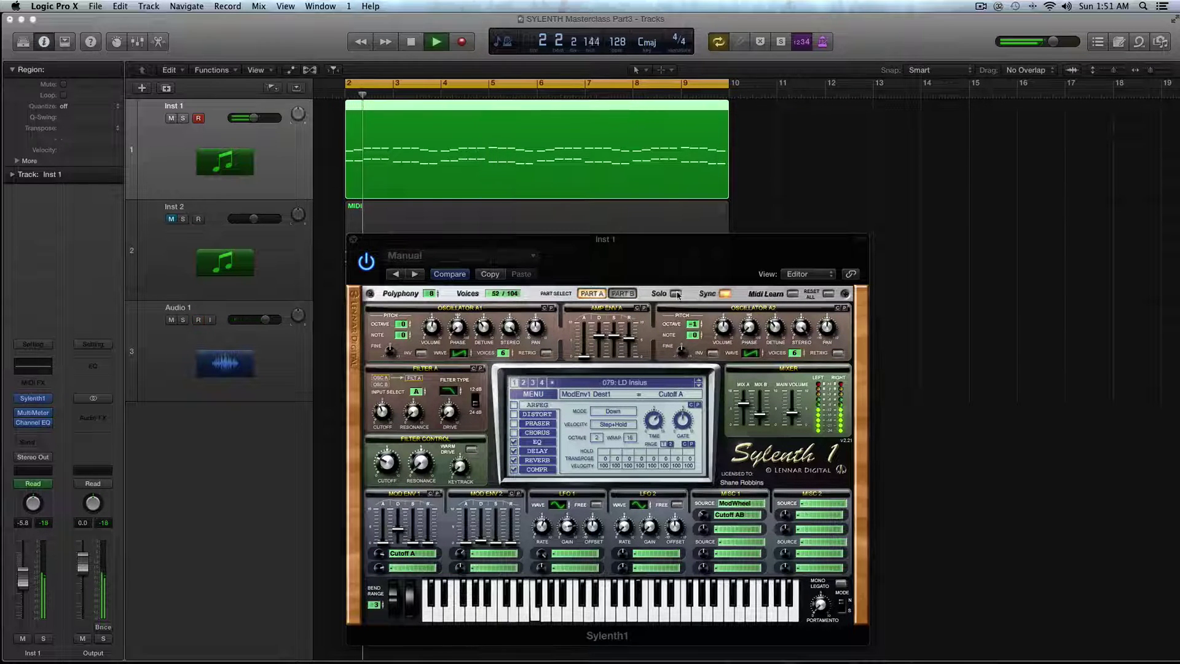
- Solo Part A while the loop plays, set Mod Env 1's sustain to 1.53, and stop playback
{"action": "left_click_drag", "start_coordinate": [380, 553], "coordinate": [413, 535]}
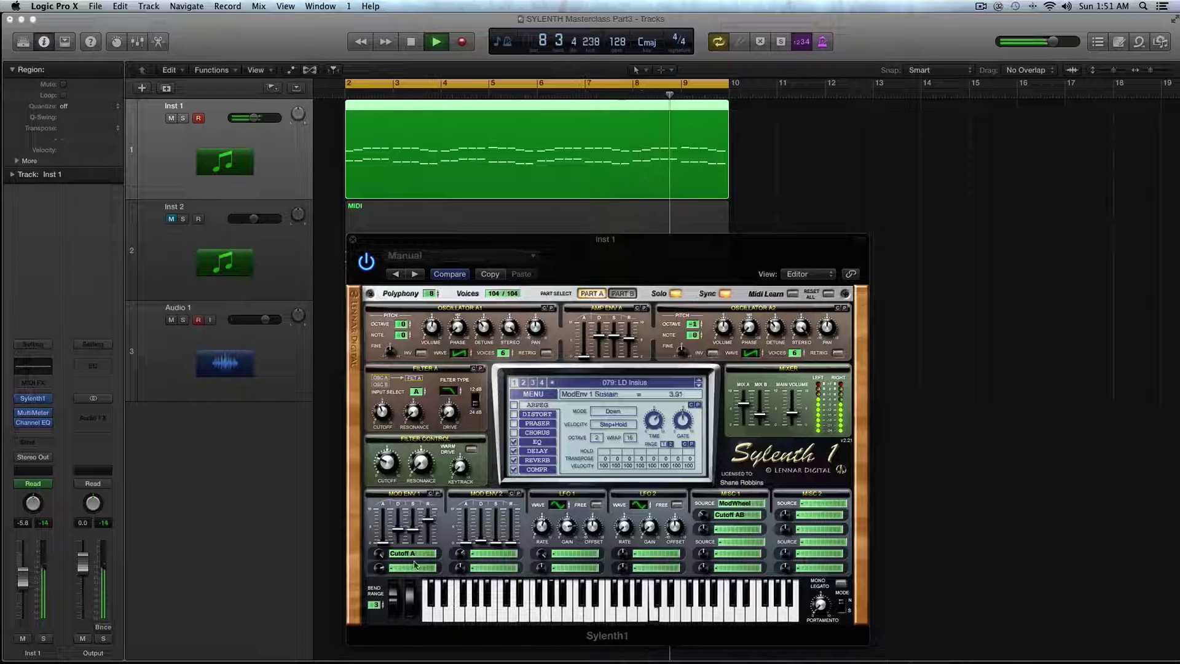
{"action": "left_click_drag", "start_coordinate": [415, 577], "coordinate": [414, 582]}
{"action": "key", "text": "space"}
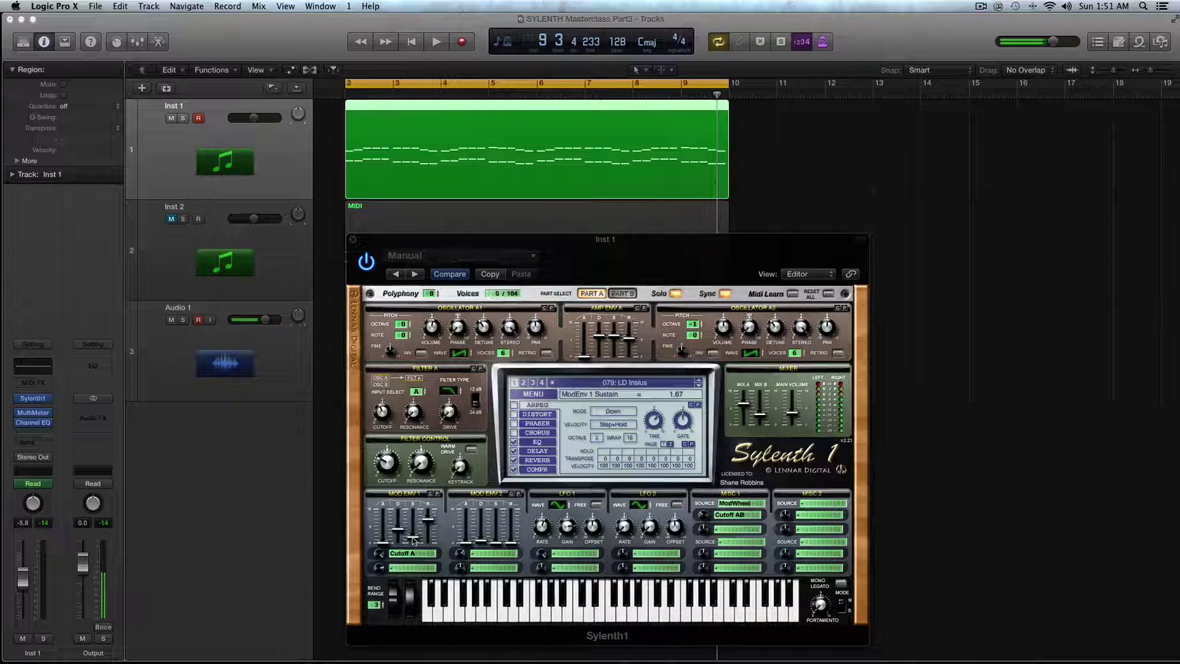
{"action": "left_click_drag", "start_coordinate": [413, 540], "coordinate": [415, 533]}
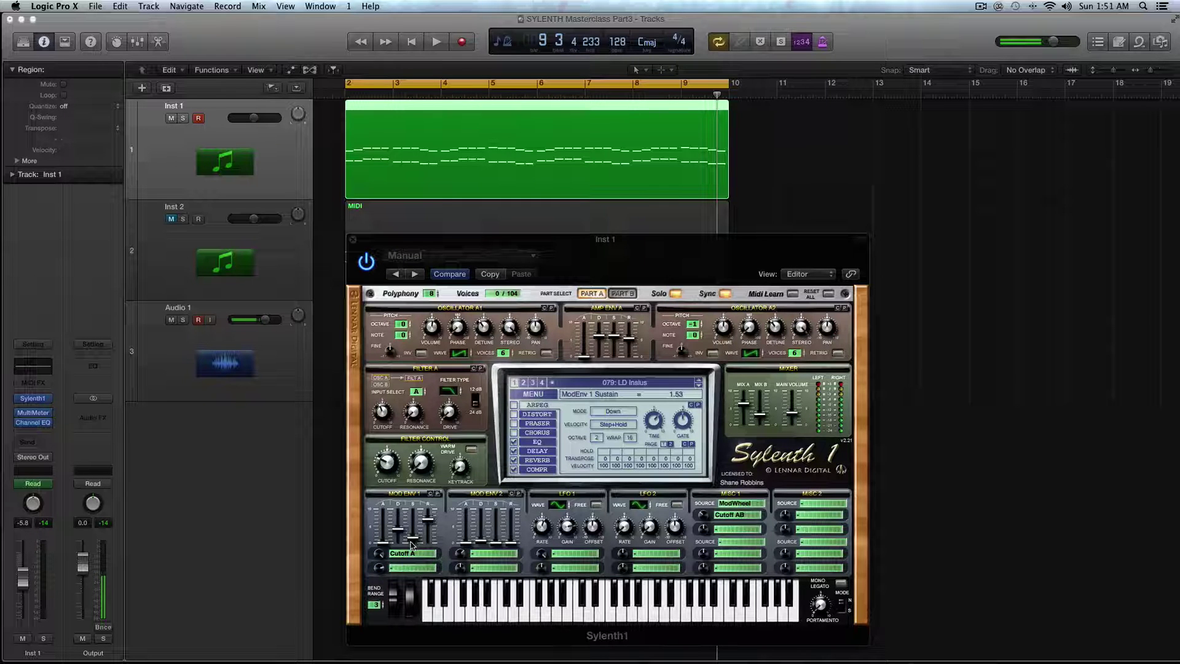
- Play the loop with Mod Env 1's first destination cleared, then with it routed to Cutoff AB for comparison, and stop playback
{"action": "left_click", "coordinate": [412, 563]}
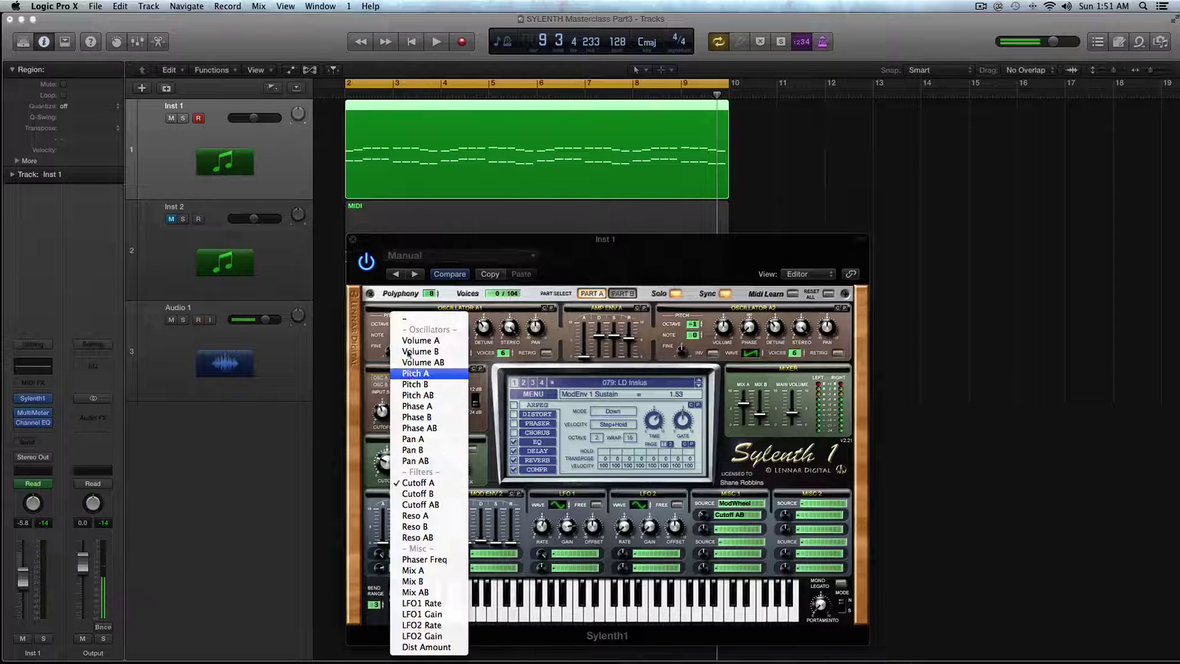
{"action": "left_click", "coordinate": [424, 322]}
{"action": "key", "text": "space"}
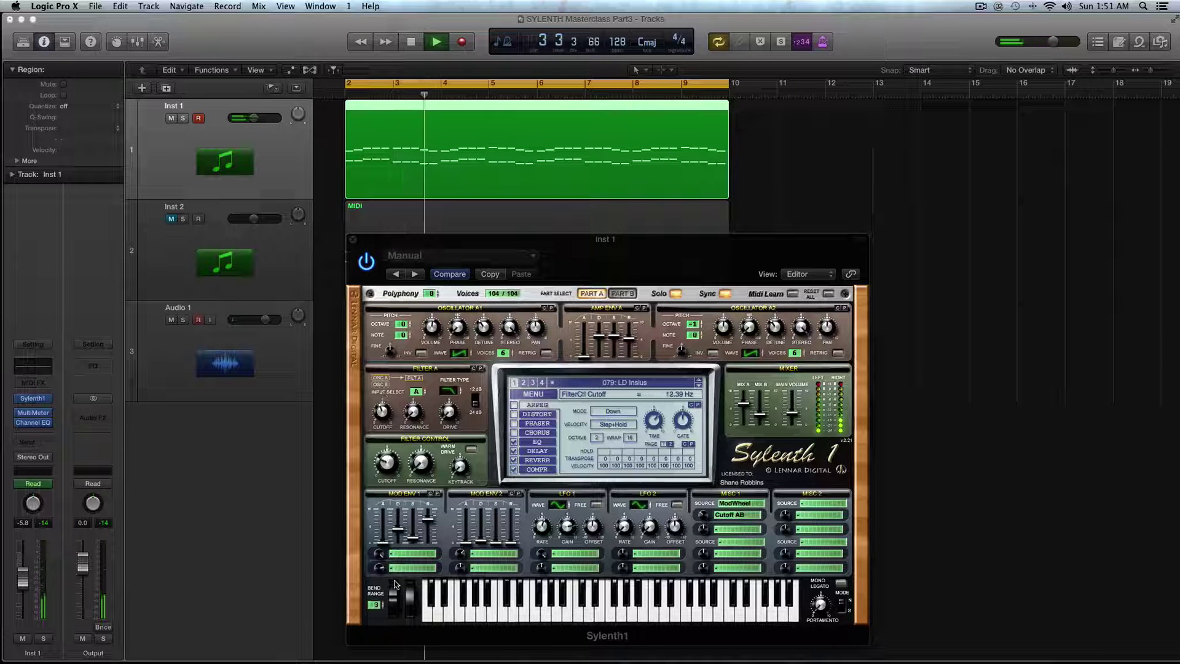
{"action": "left_click", "coordinate": [403, 559]}
{"action": "left_click", "coordinate": [418, 504]}
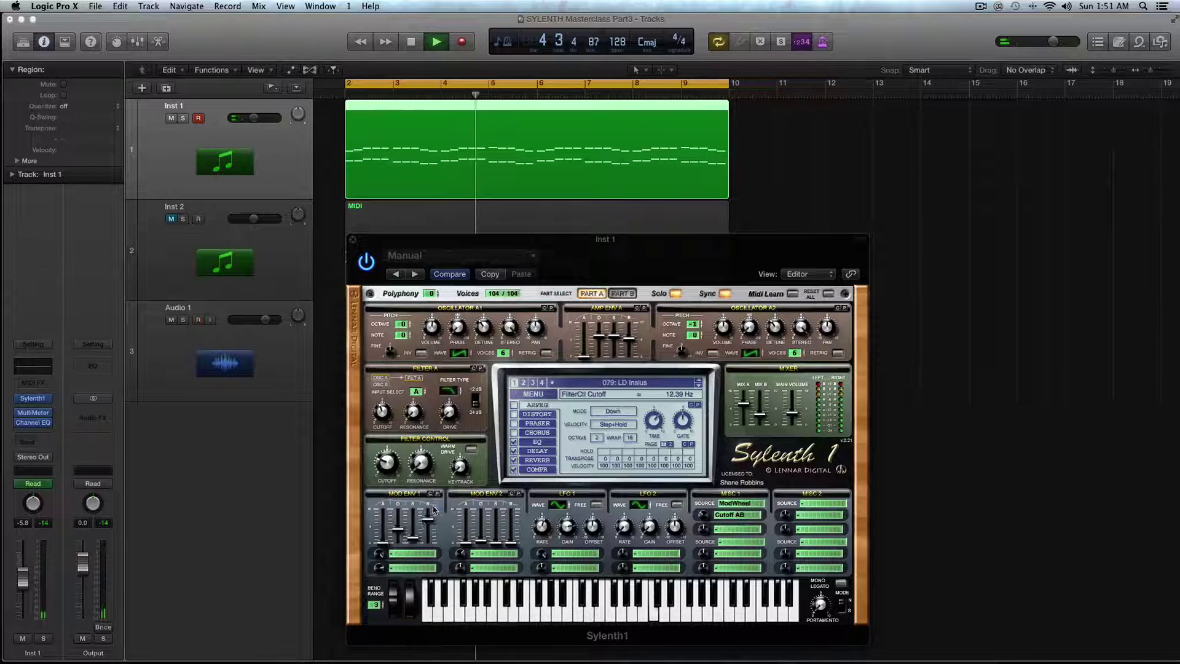
{"action": "key", "text": "space"}
- Route Mod Env 1's first destination to Cutoff A and audition it with sustain at 1.07 and decay raised to 3.10
{"action": "left_click", "coordinate": [413, 552]}
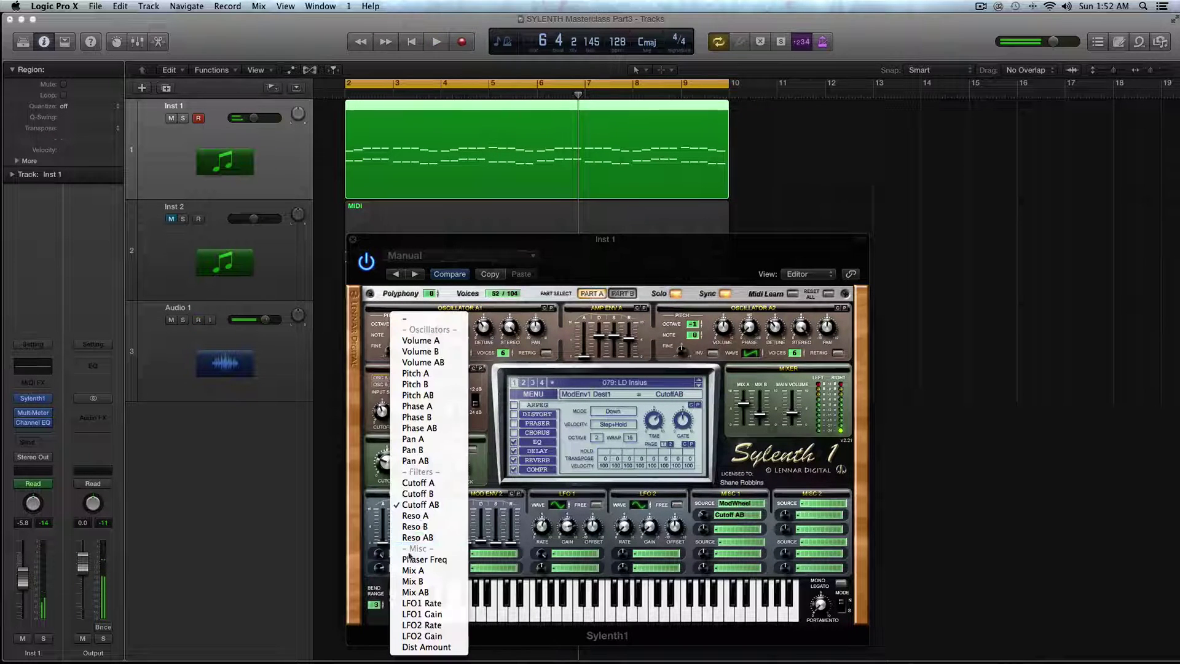
{"action": "left_click", "coordinate": [420, 485]}
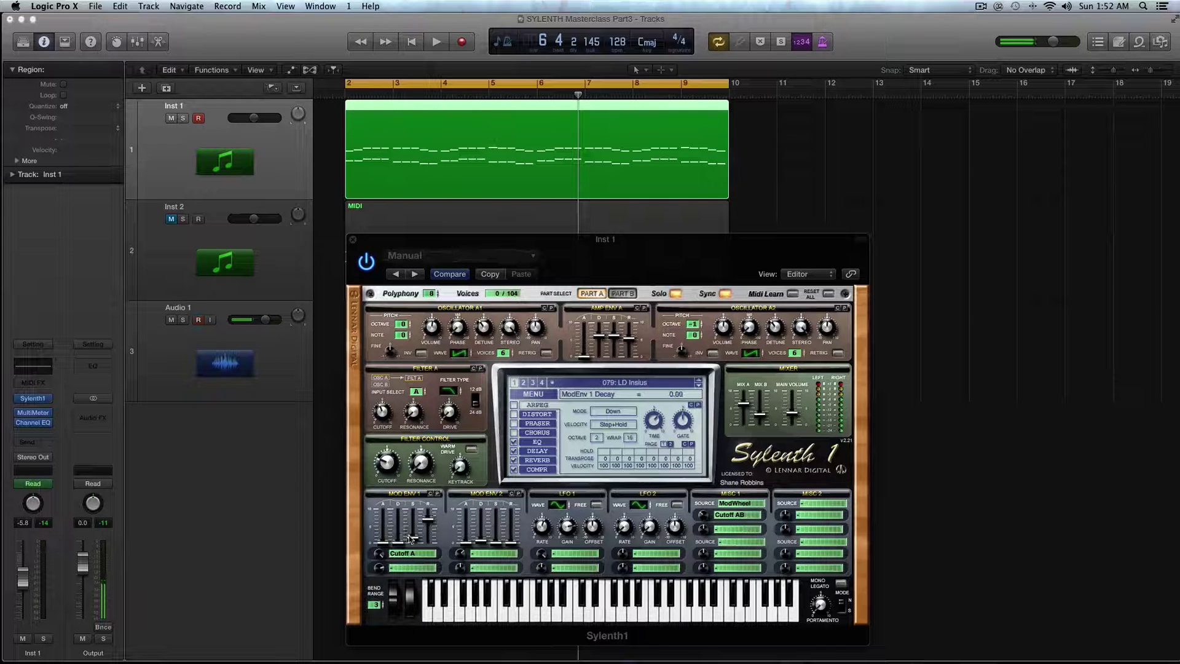
{"action": "left_click_drag", "start_coordinate": [398, 539], "coordinate": [402, 496]}
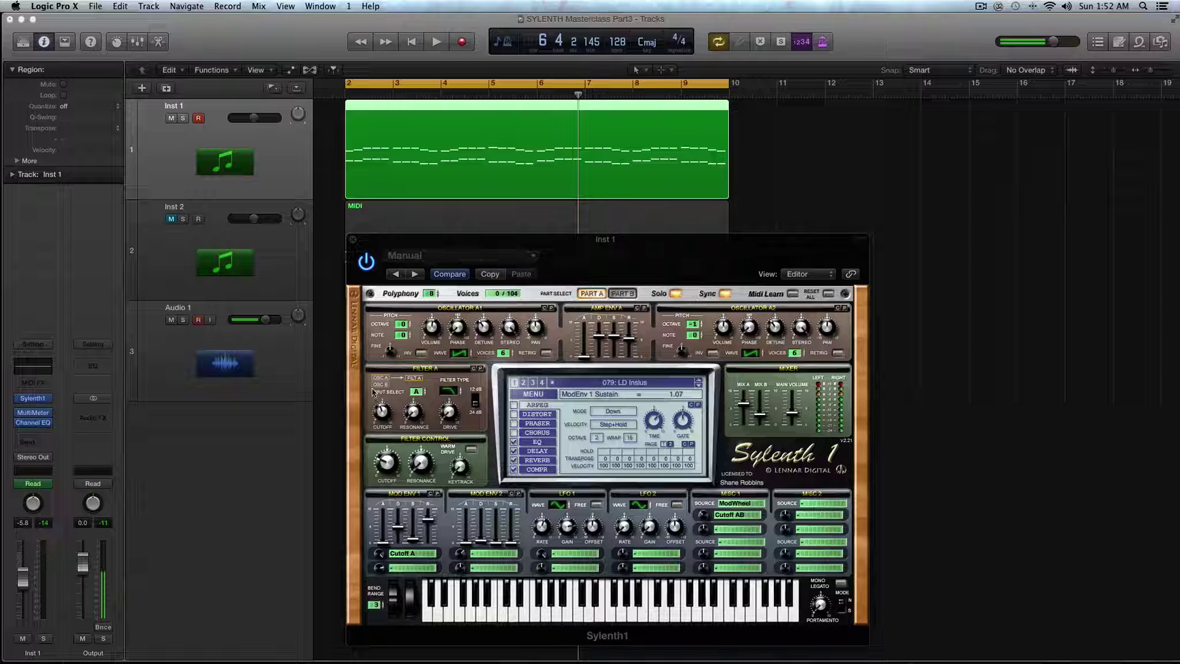
{"action": "key", "text": "space"}
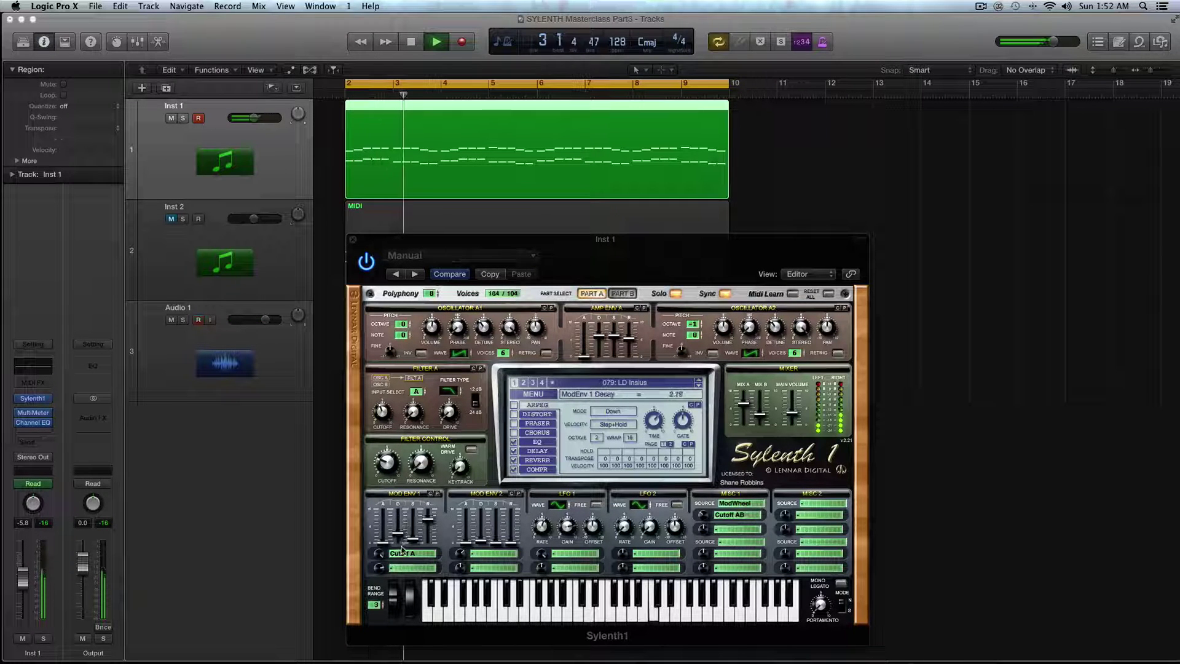
{"action": "key", "text": "space"}
- Route Mod Env 1's first destination to Cutoff AB and compare the Part A and Part B controls
{"action": "left_click", "coordinate": [404, 555]}
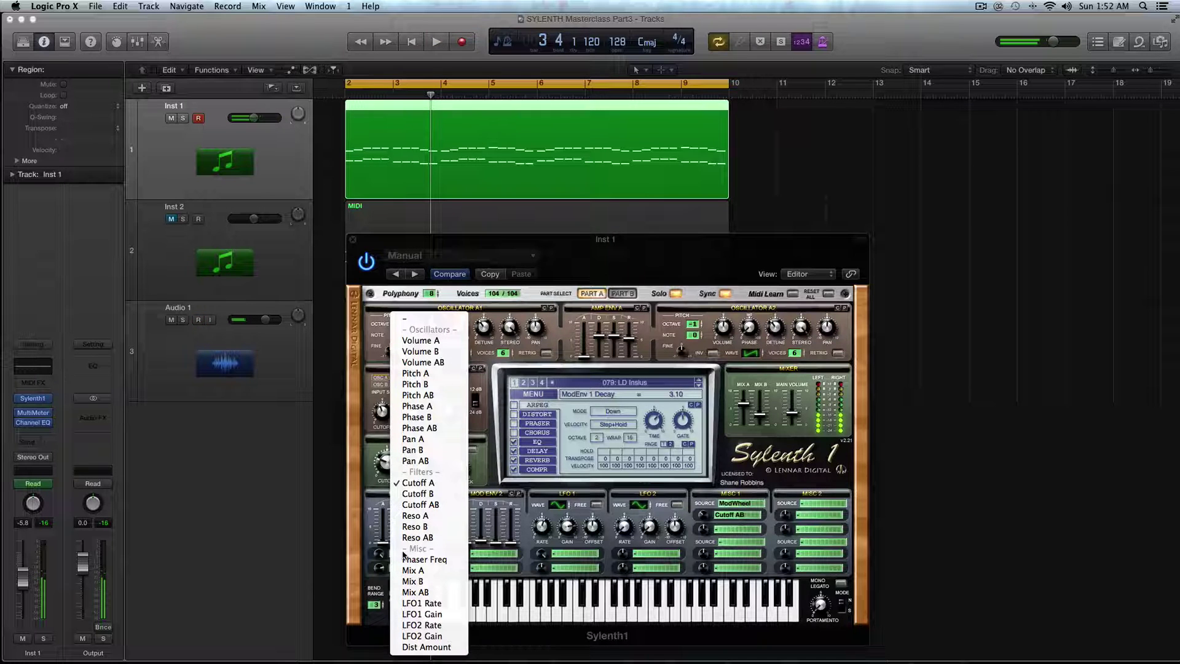
{"action": "left_click", "coordinate": [422, 504]}
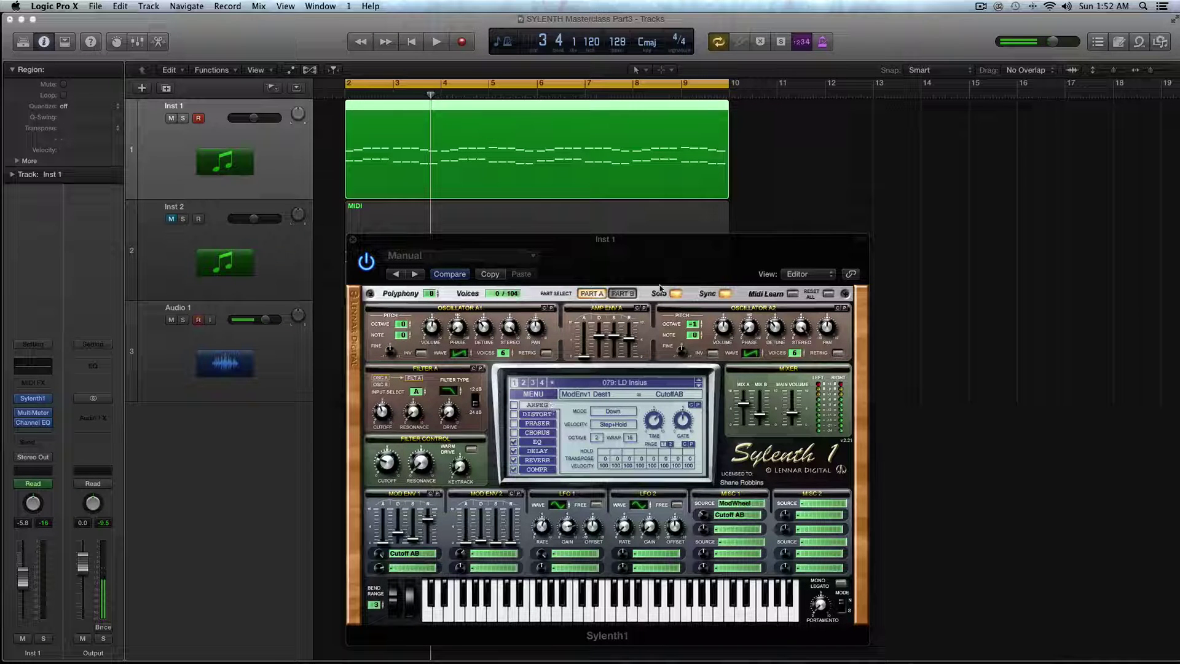
{"action": "left_click", "coordinate": [619, 293]}
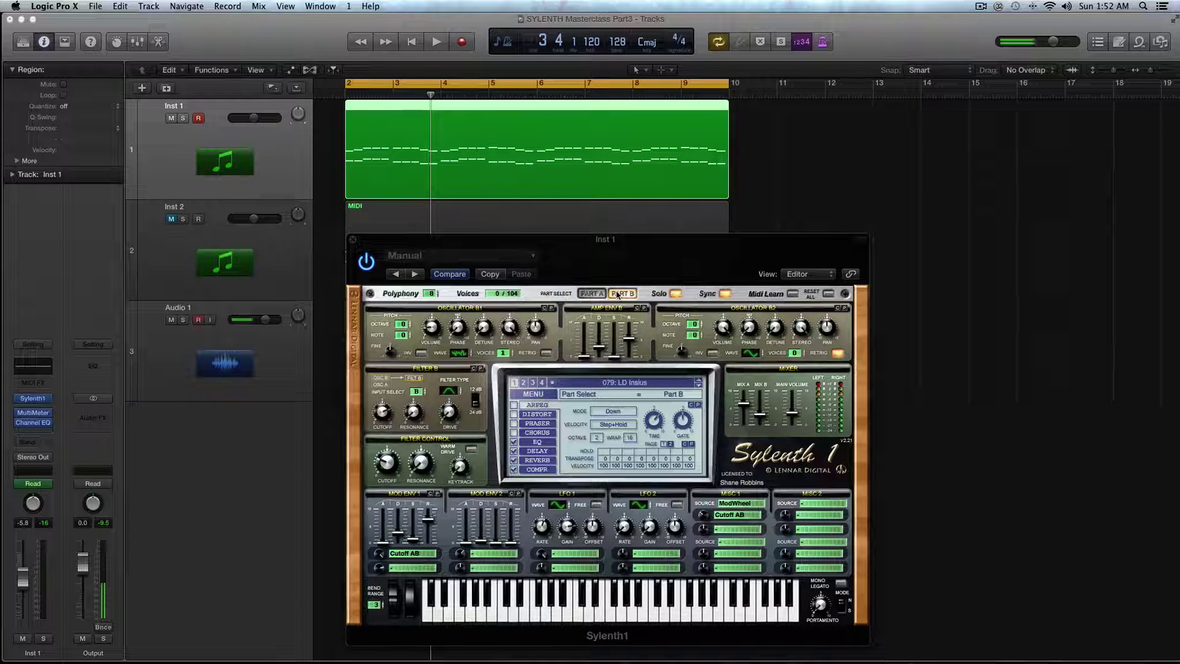
{"action": "left_click", "coordinate": [592, 294]}
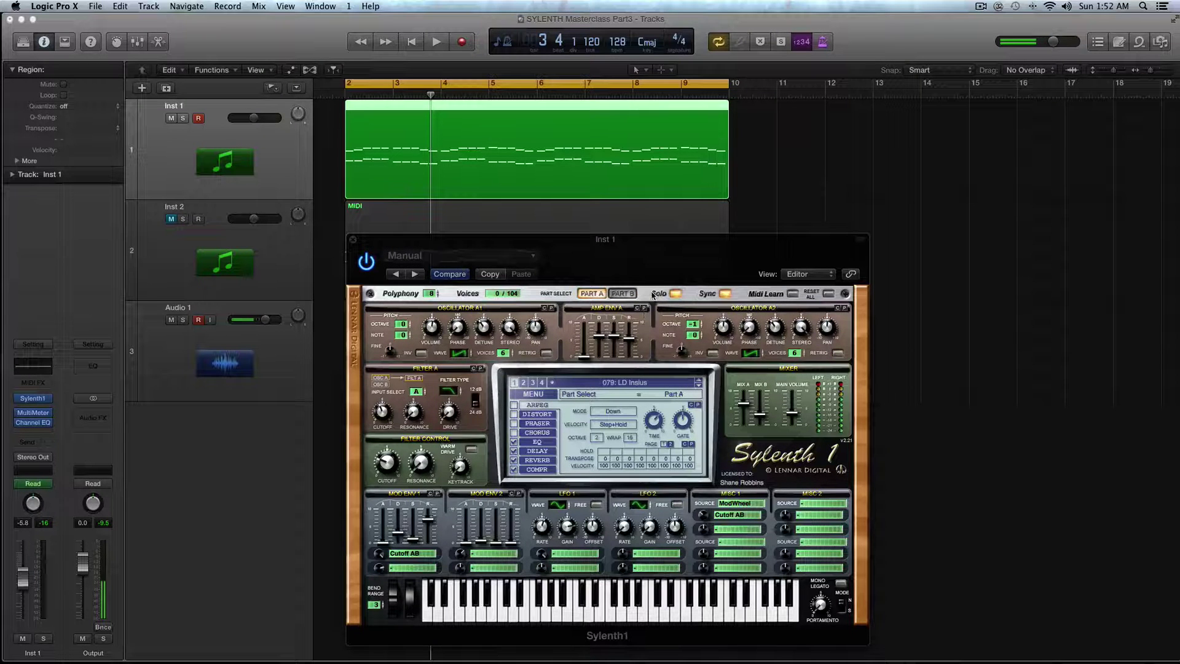
{"action": "left_click", "coordinate": [626, 294]}
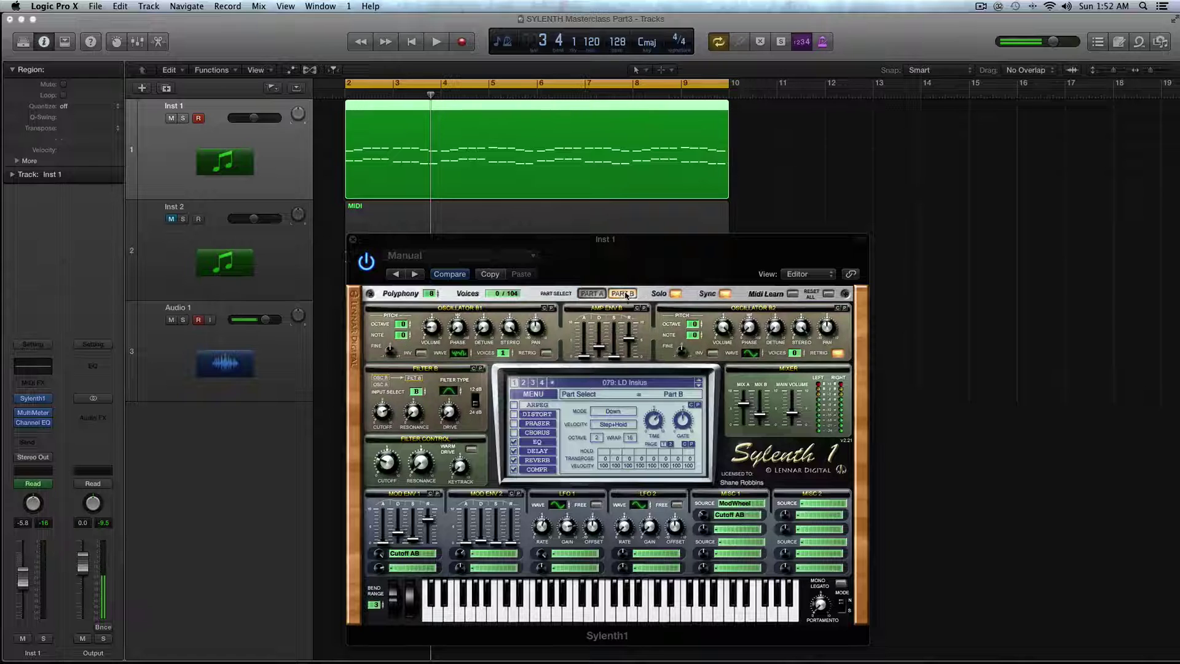
- Route Mod Env 1's first destination to Reso A and briefly audition the loop
{"action": "left_click", "coordinate": [409, 557]}
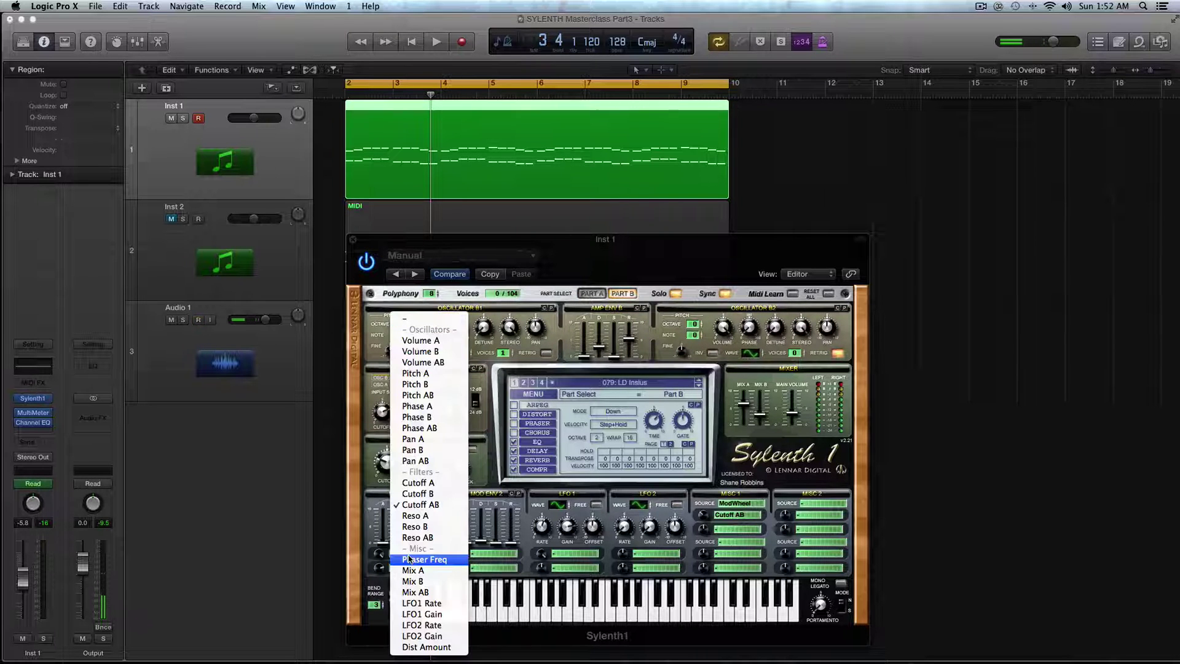
{"action": "left_click", "coordinate": [448, 515]}
{"action": "key", "text": "space"}
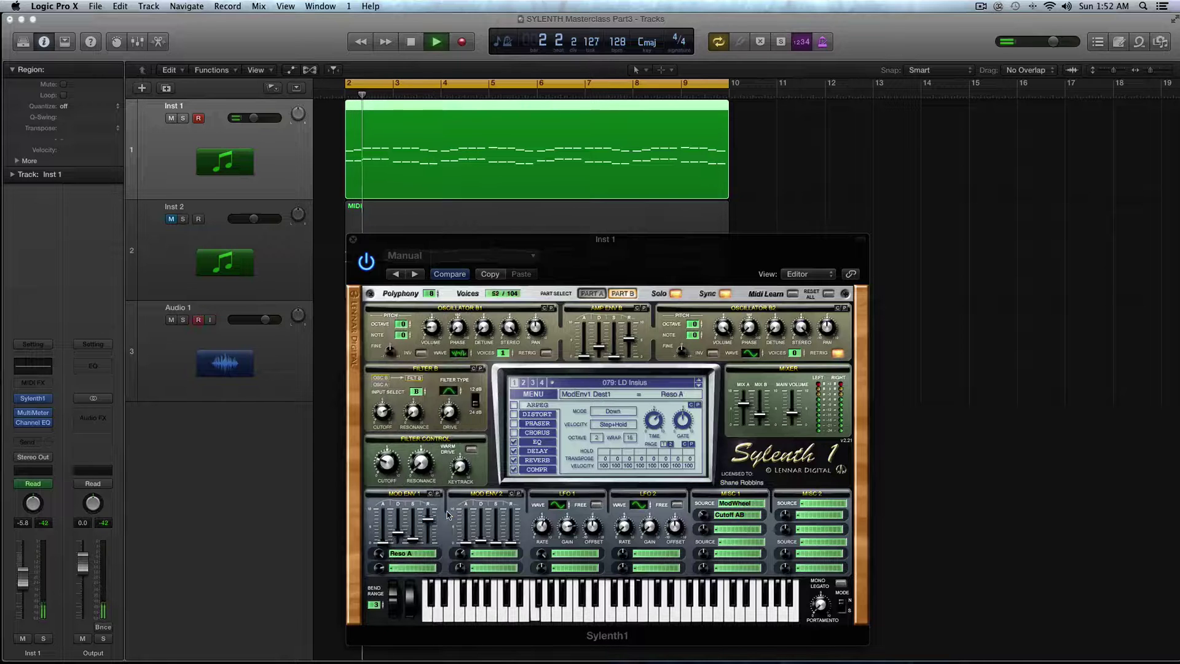
{"action": "key", "text": "space"}
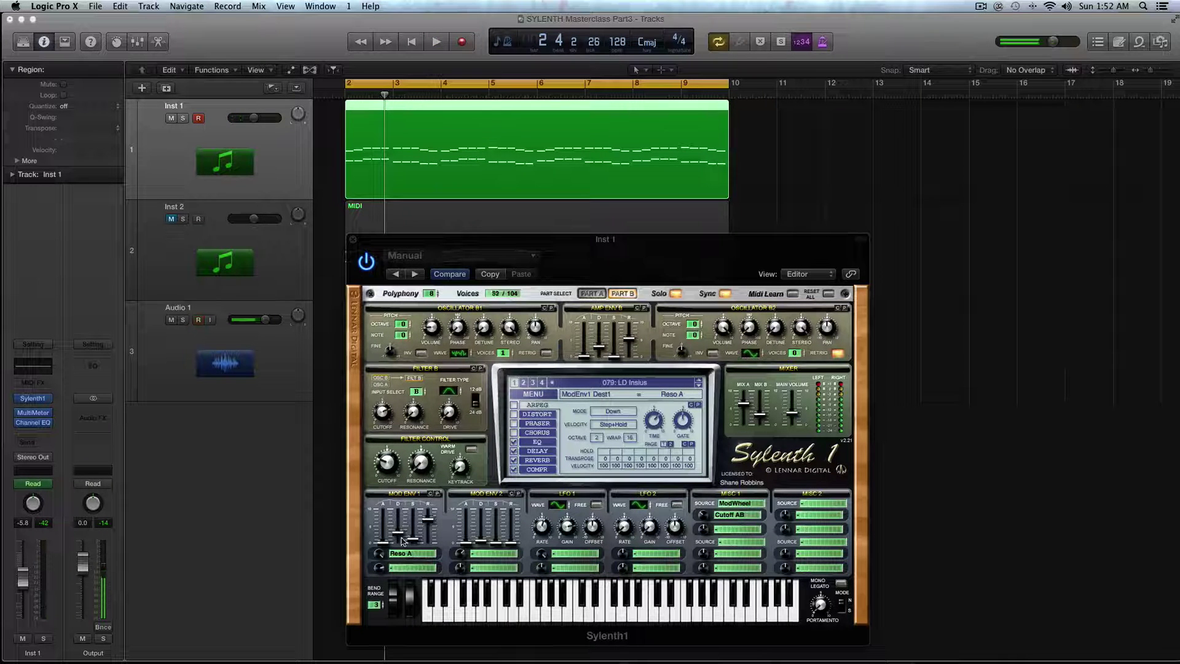
{"action": "left_click", "coordinate": [401, 552]}
{"action": "left_click", "coordinate": [537, 529]}
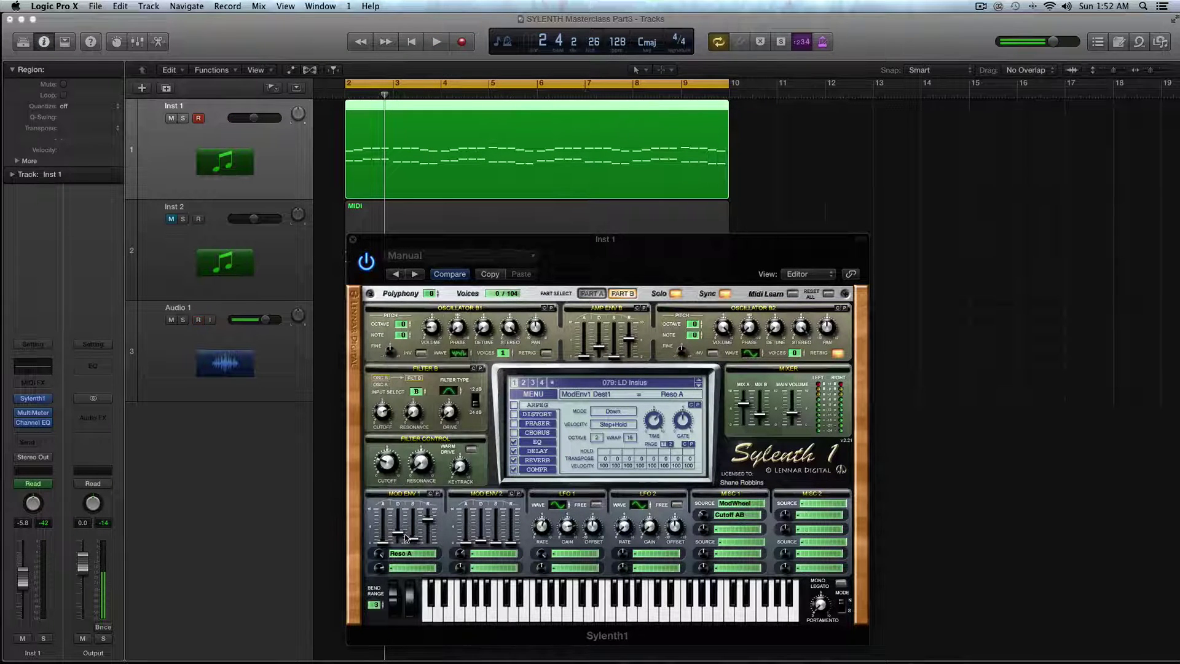
- Audition the Reso A routing with Part A shown, and set Mod Env 1's decay, sustain and release to 0.00
{"action": "left_click_drag", "start_coordinate": [405, 536], "coordinate": [407, 542]}
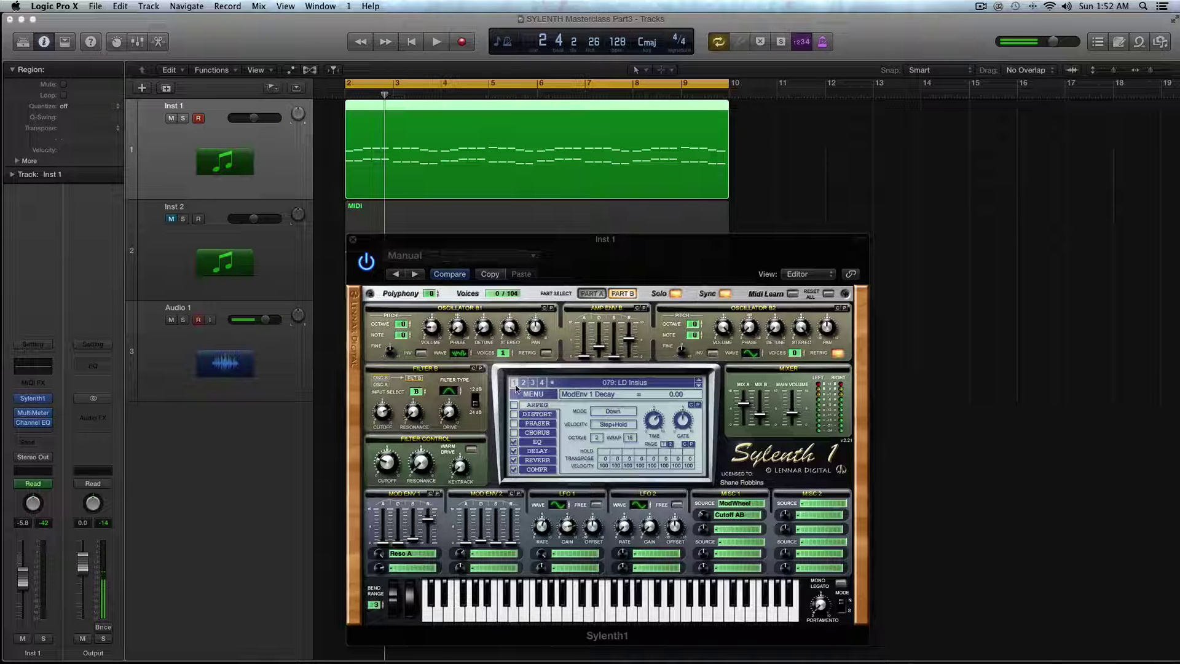
{"action": "left_click", "coordinate": [590, 293]}
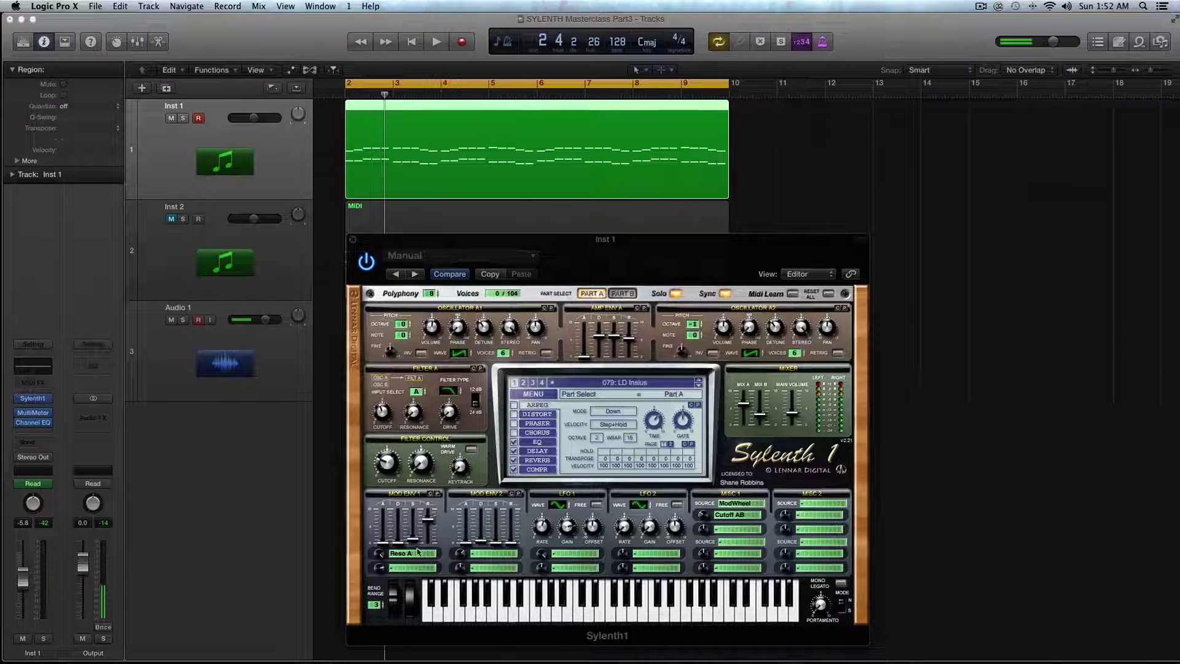
{"action": "key", "text": "space"}
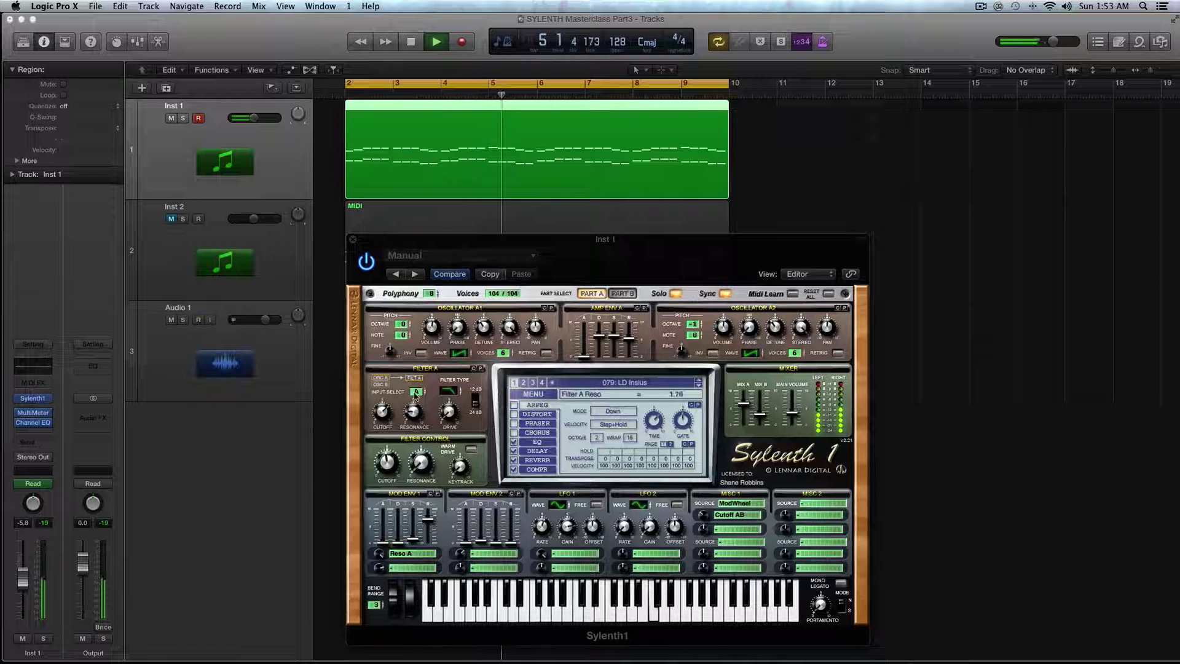
{"action": "key", "text": "space"}
{"action": "left_click_drag", "start_coordinate": [413, 406], "coordinate": [417, 562]}
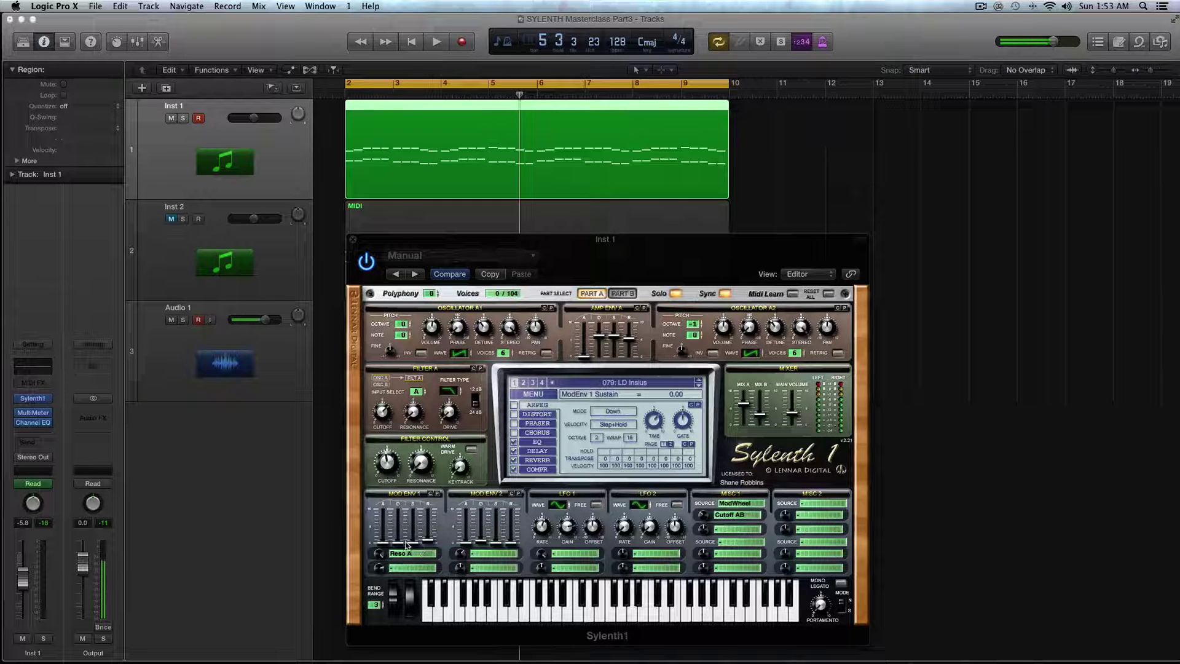
{"action": "left_click_drag", "start_coordinate": [398, 540], "coordinate": [427, 565]}
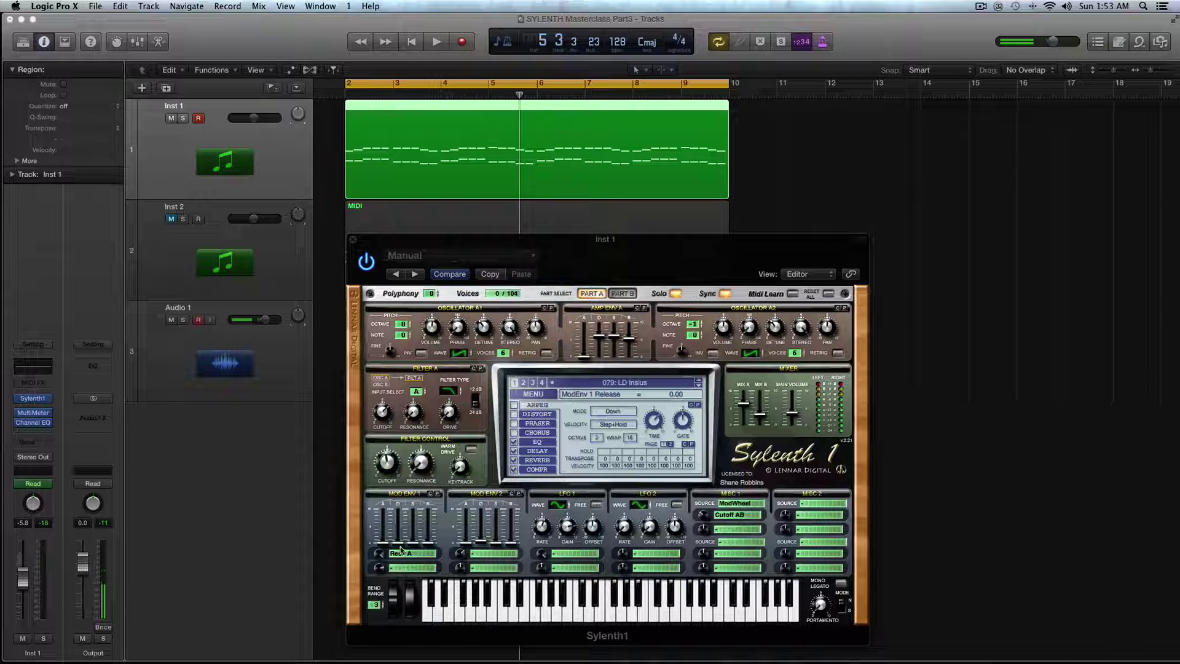
- Play the loop while setting Mod Env 1's decay to 6.48, raising its sustain and setting release to 6.84, and stop playback
{"action": "key", "text": "space"}
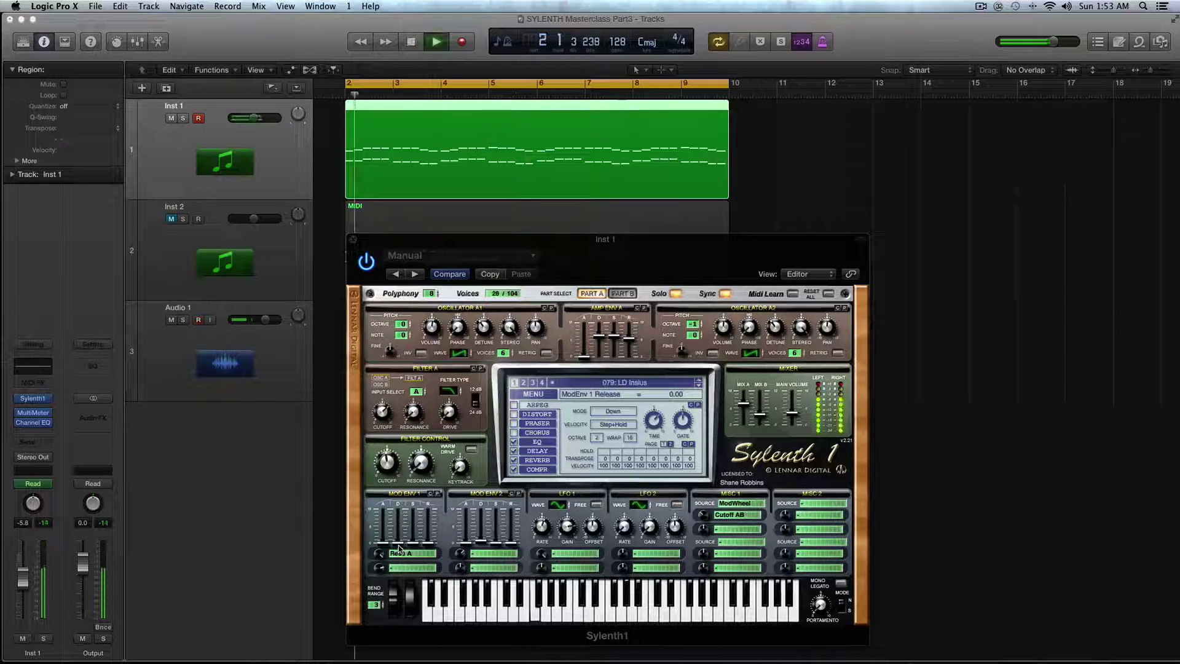
{"action": "left_click_drag", "start_coordinate": [400, 549], "coordinate": [401, 493]}
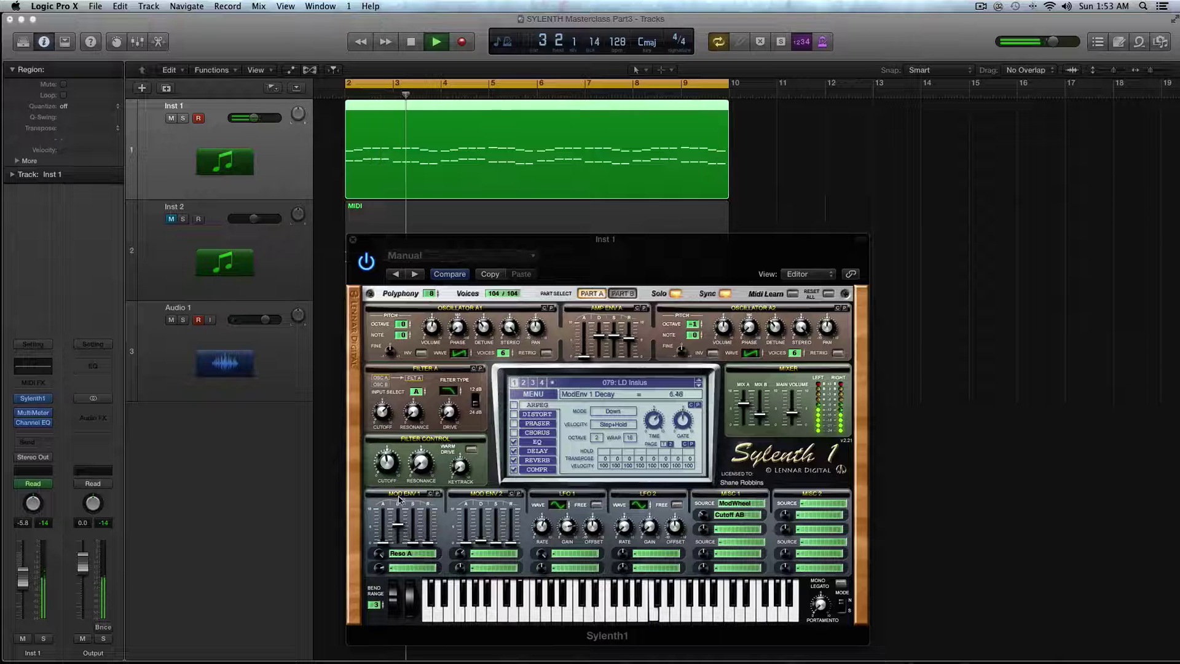
{"action": "left_click_drag", "start_coordinate": [413, 543], "coordinate": [427, 479]}
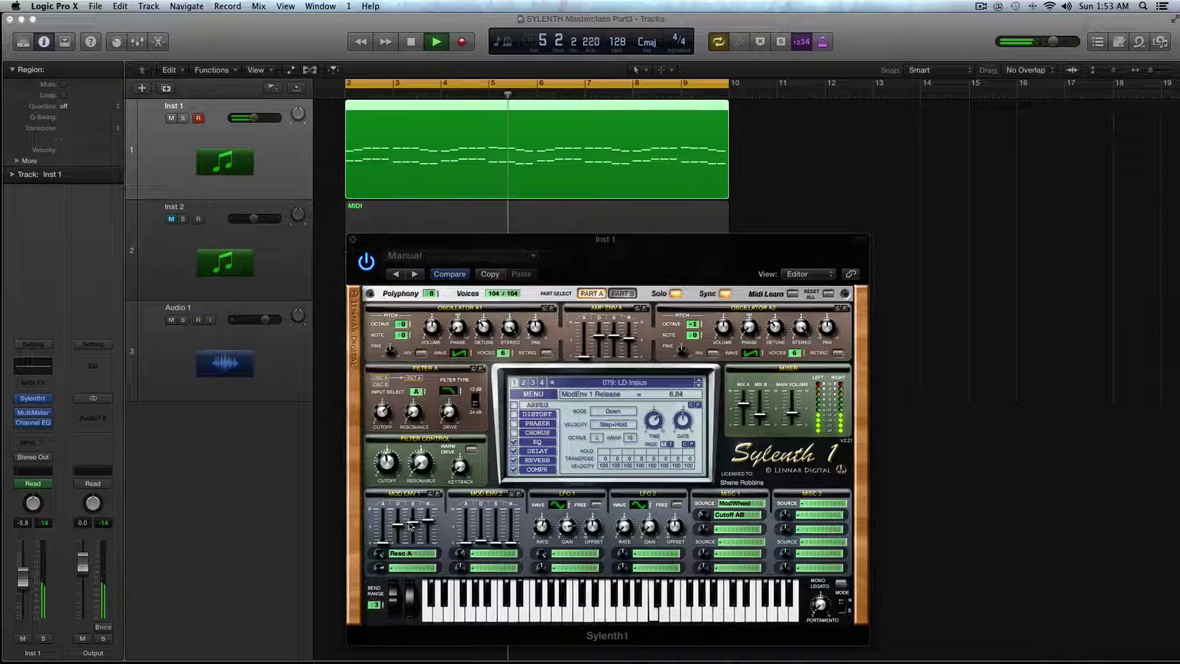
{"action": "key", "text": "space"}
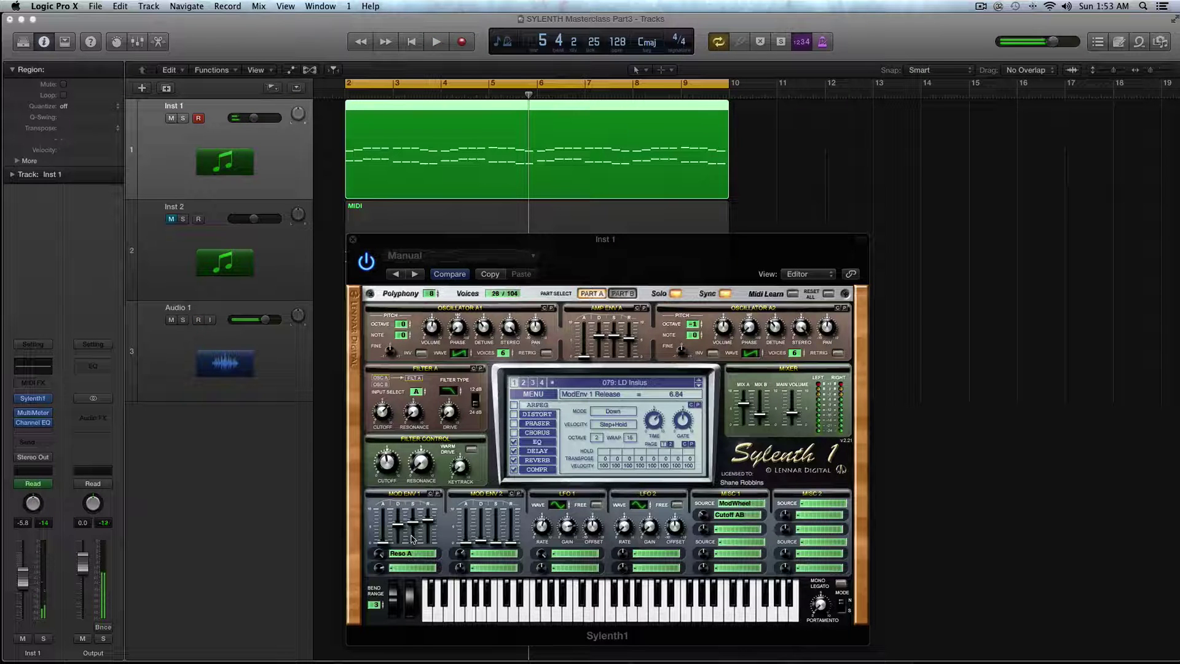
- Reset Mod Env 1's decay and sustain to 0.00, route its first destination to Reso B, and show Part B
{"action": "left_click_drag", "start_coordinate": [399, 525], "coordinate": [415, 636]}
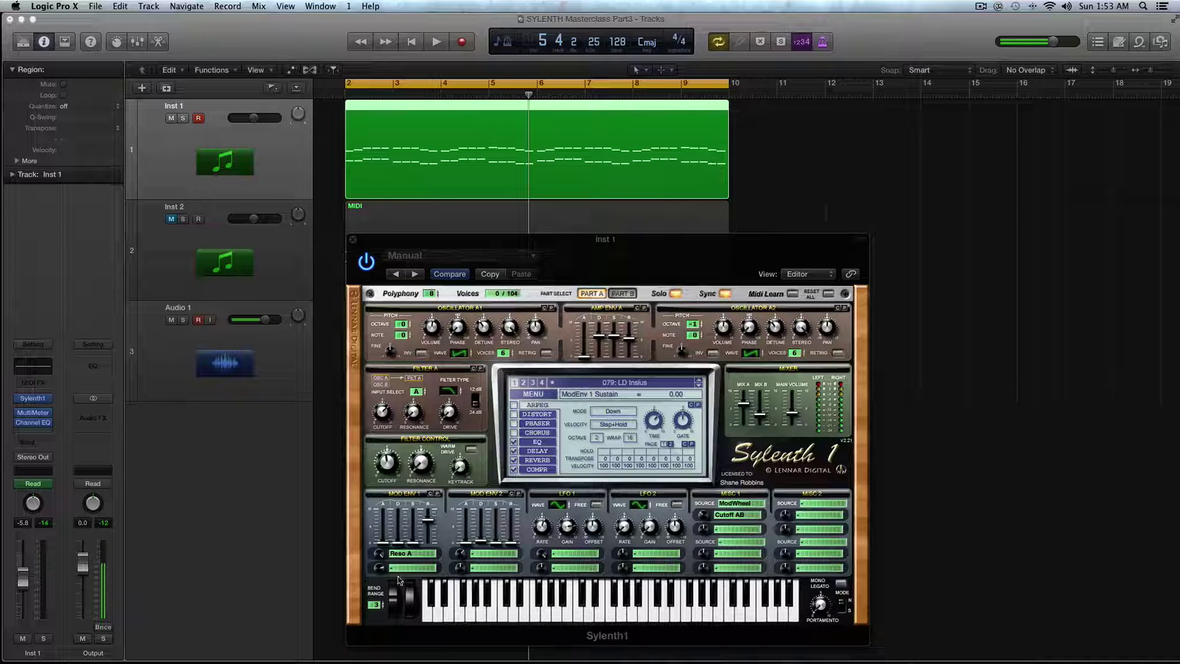
{"action": "left_click", "coordinate": [395, 552]}
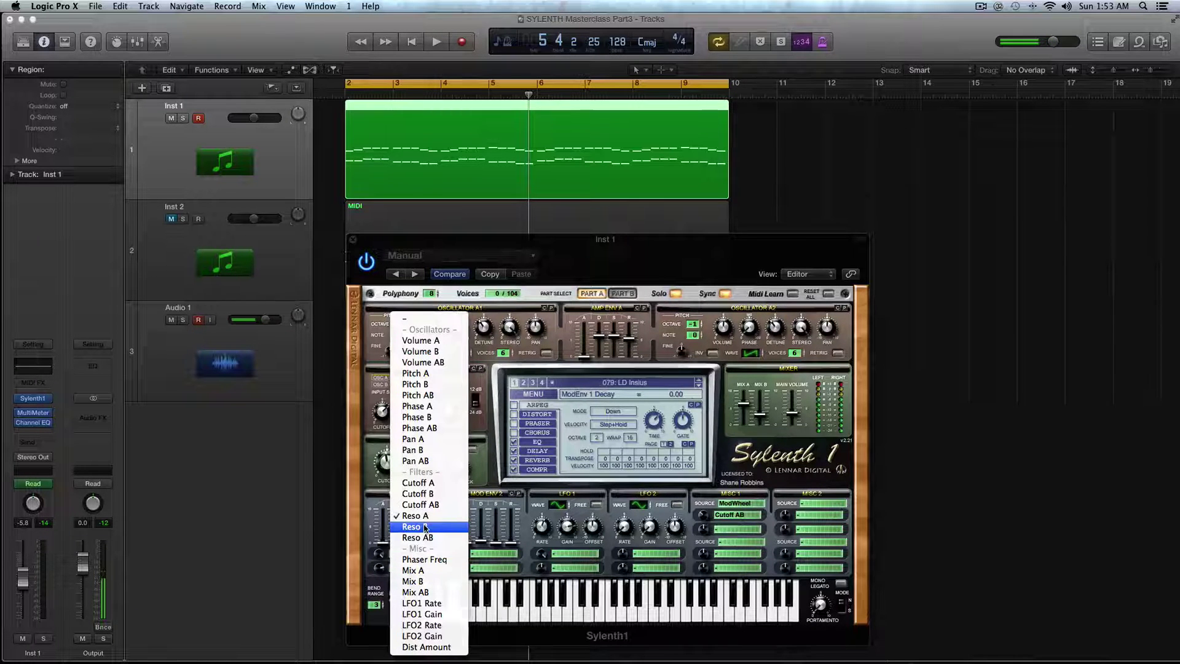
{"action": "left_click", "coordinate": [402, 522]}
{"action": "left_click", "coordinate": [623, 293]}
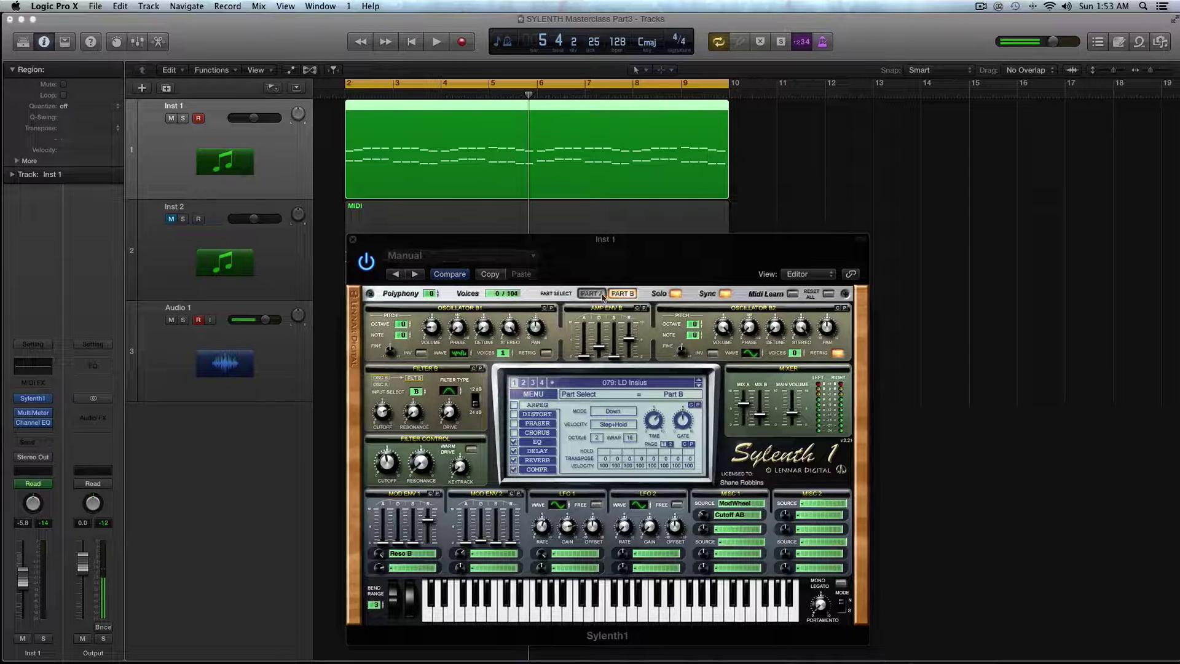
- Turn Solo off and show Part A
{"action": "left_click", "coordinate": [675, 295]}
{"action": "left_click", "coordinate": [595, 293]}
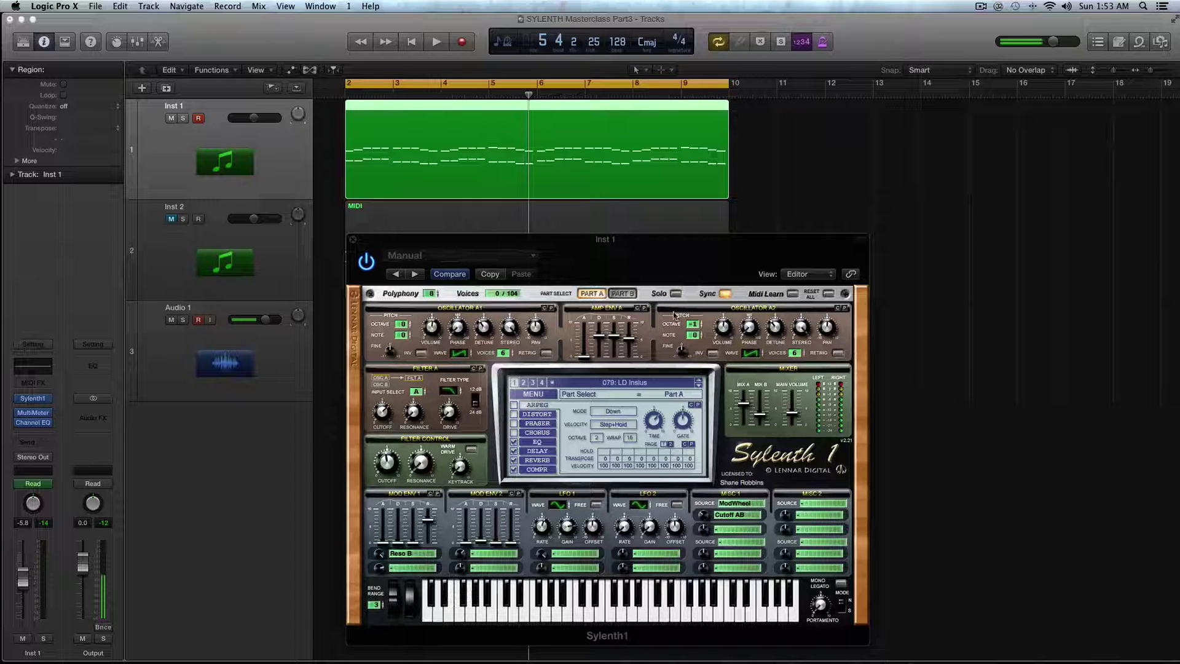
- Route Mod Env 1's first destination to Phaser Freq and reset the envelope's decay and sustain to 0.00
{"action": "left_click", "coordinate": [406, 554]}
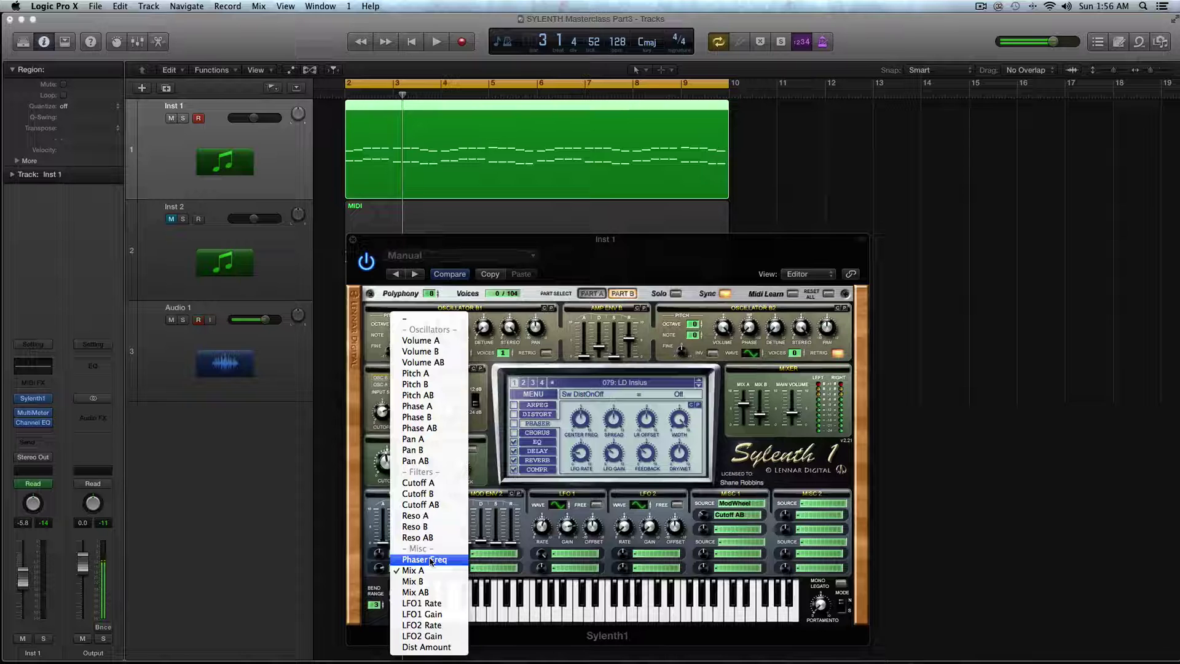
{"action": "left_click", "coordinate": [431, 560]}
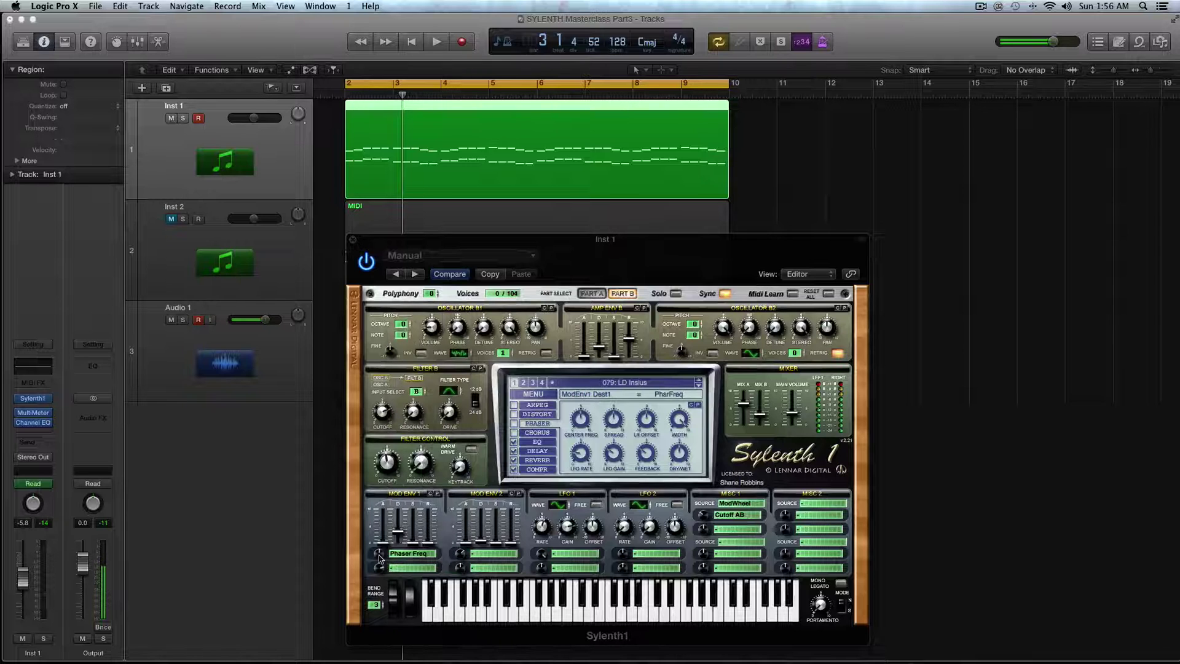
{"action": "left_click_drag", "start_coordinate": [397, 533], "coordinate": [410, 559]}
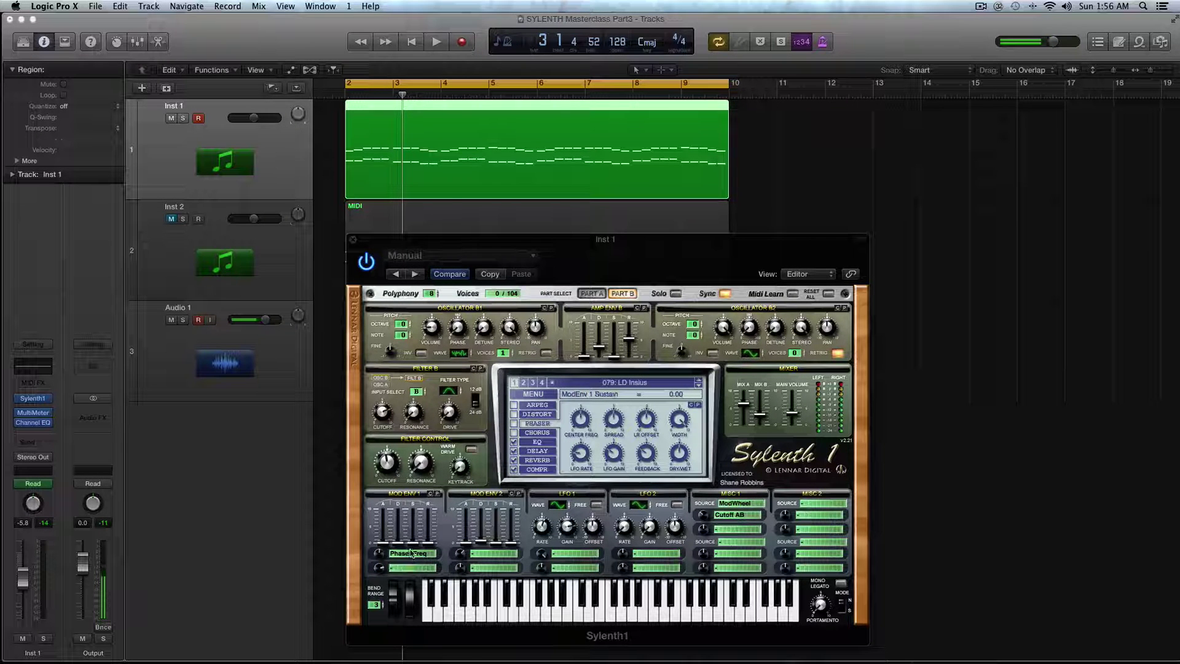
- Review the list of modulation targets offered for Mod Env 1's first destination, keeping Phaser Freq assigned
{"action": "left_click", "coordinate": [411, 552]}
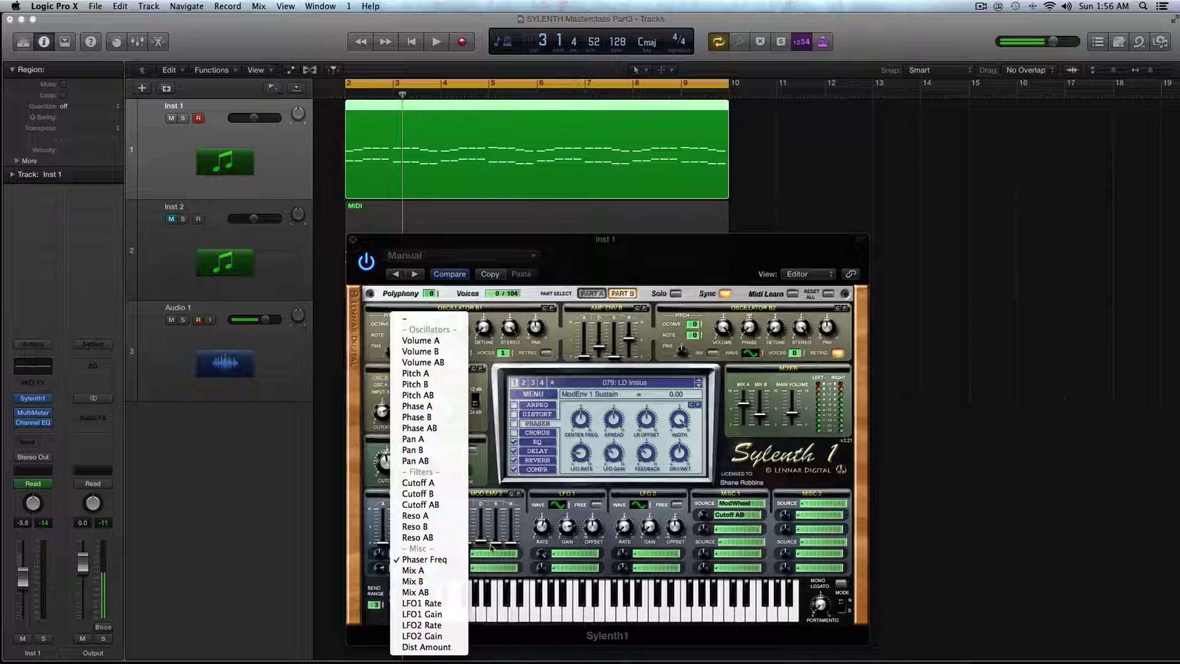
{"action": "left_click", "coordinate": [522, 544]}
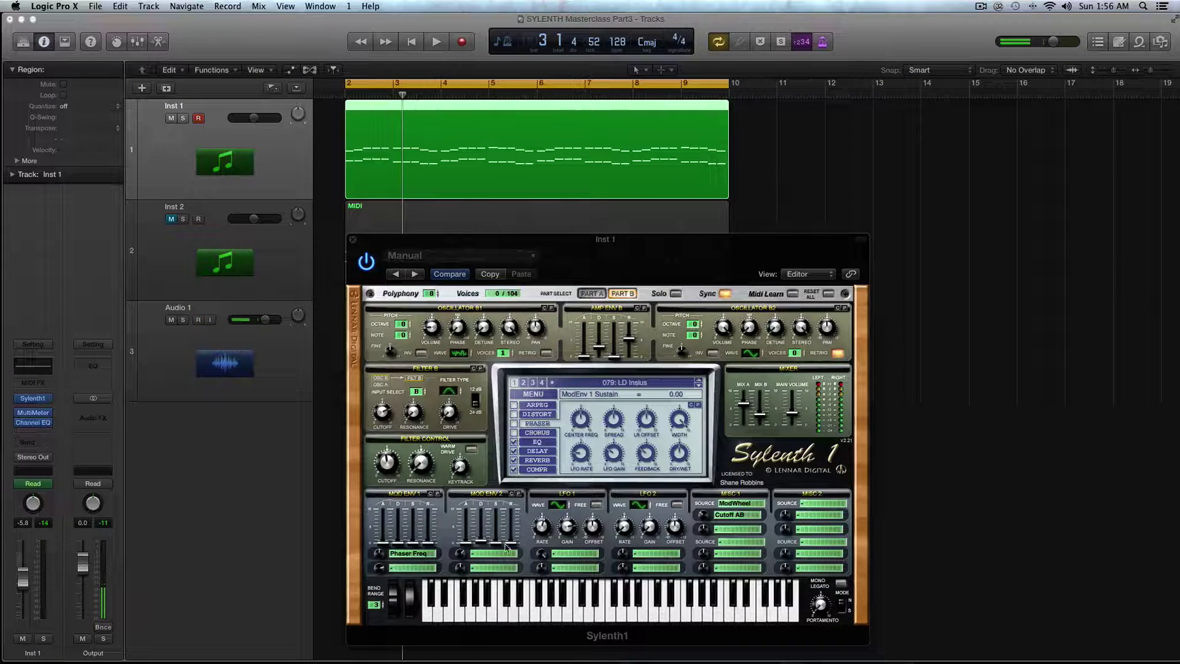
{"action": "left_click", "coordinate": [428, 558]}
{"action": "left_click", "coordinate": [507, 544]}
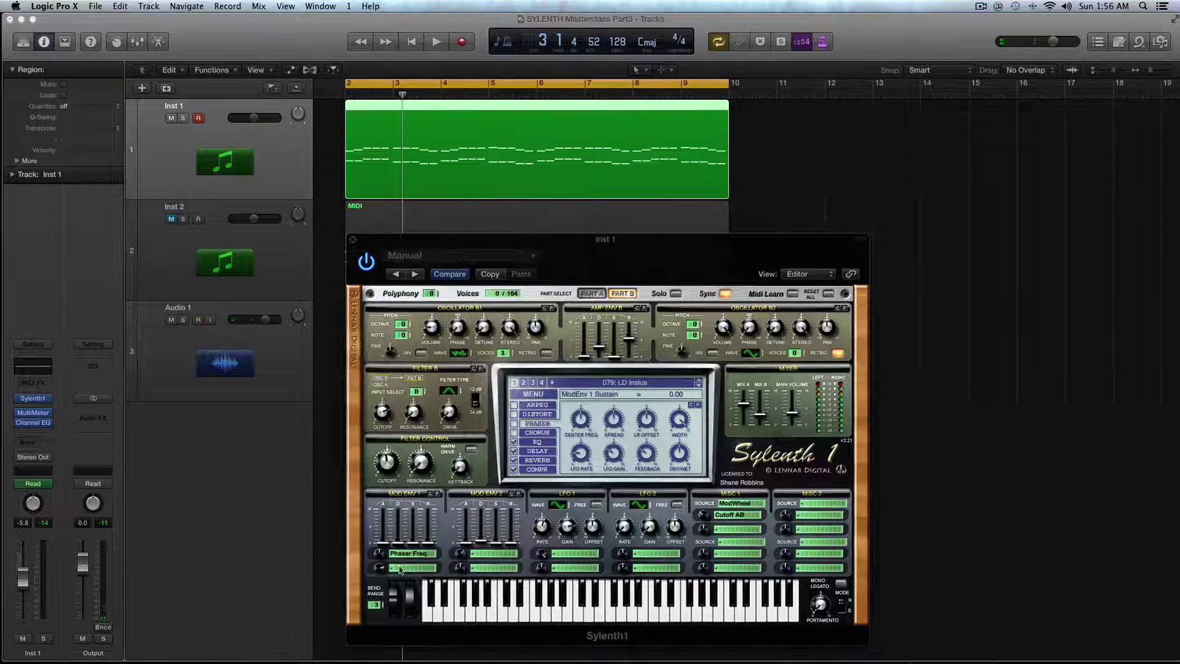
{"action": "left_click", "coordinate": [400, 555]}
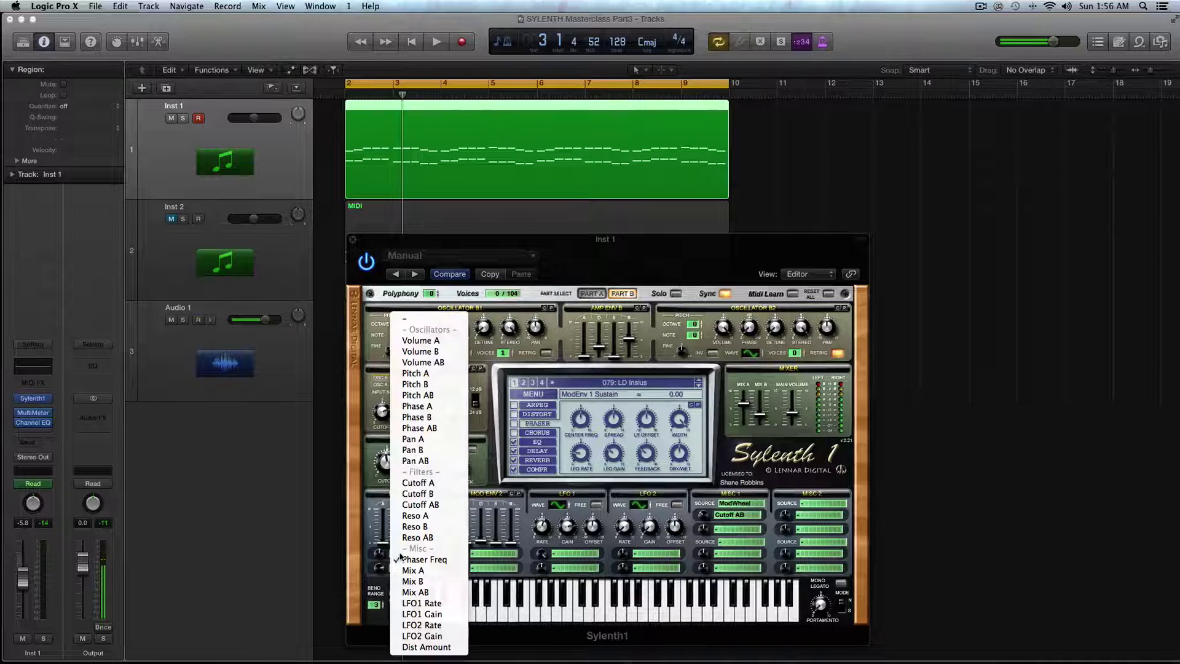
{"action": "left_click", "coordinate": [500, 527]}
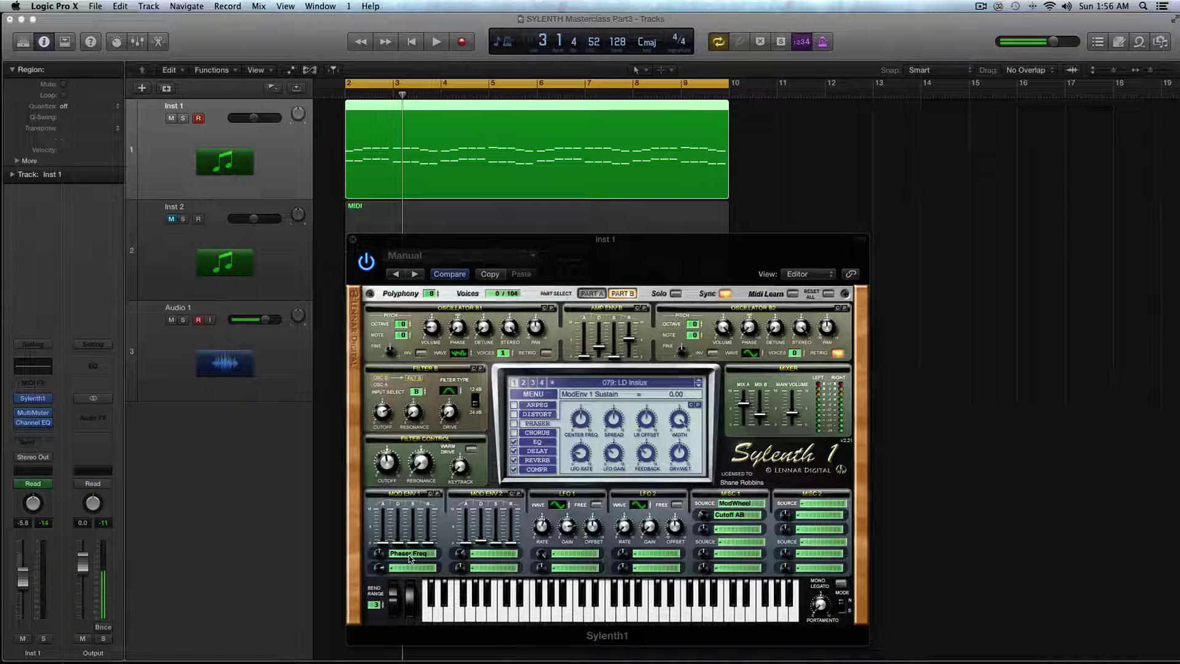
{"action": "left_click", "coordinate": [408, 555]}
{"action": "left_click", "coordinate": [542, 475]}
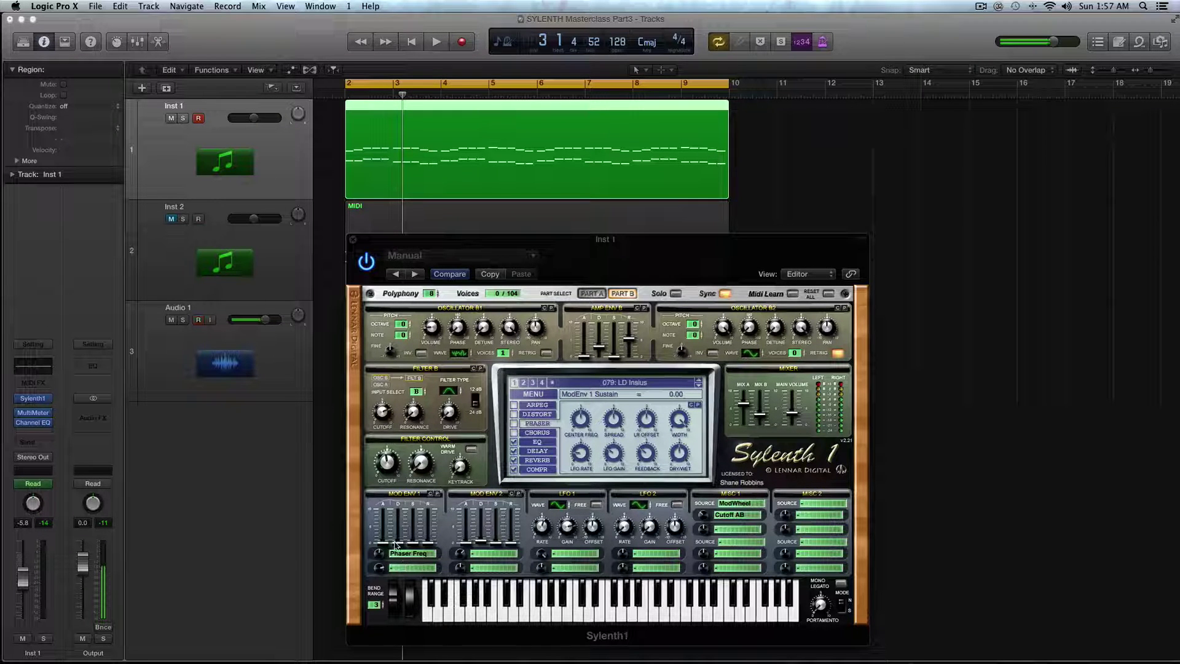
- Raise Mod Env 1's decay, sustain and release, set its first destination amount to 10.00, and briefly audition the loop
{"action": "left_click_drag", "start_coordinate": [395, 545], "coordinate": [431, 528]}
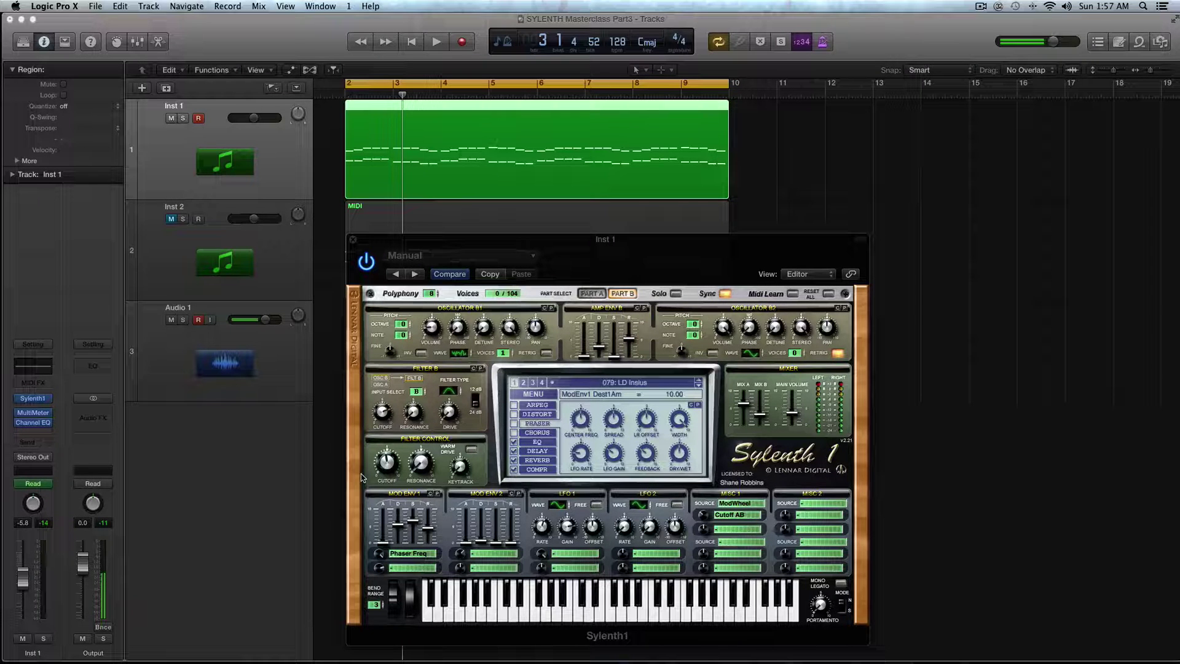
{"action": "key", "text": "space"}
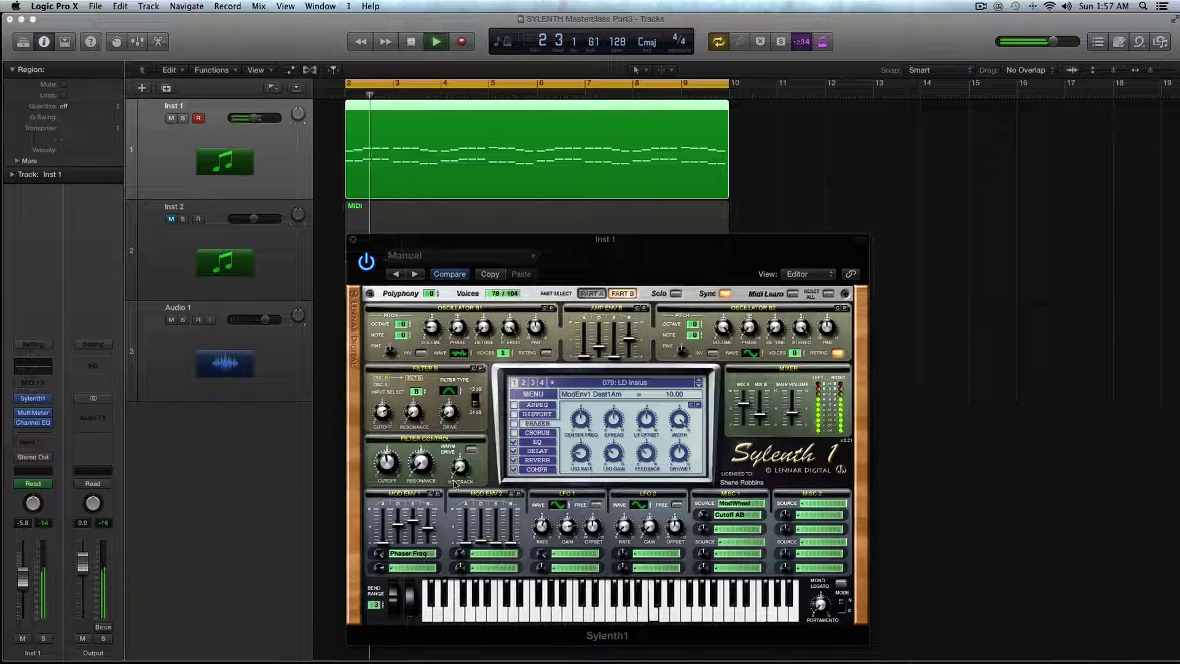
{"action": "key", "text": "space"}
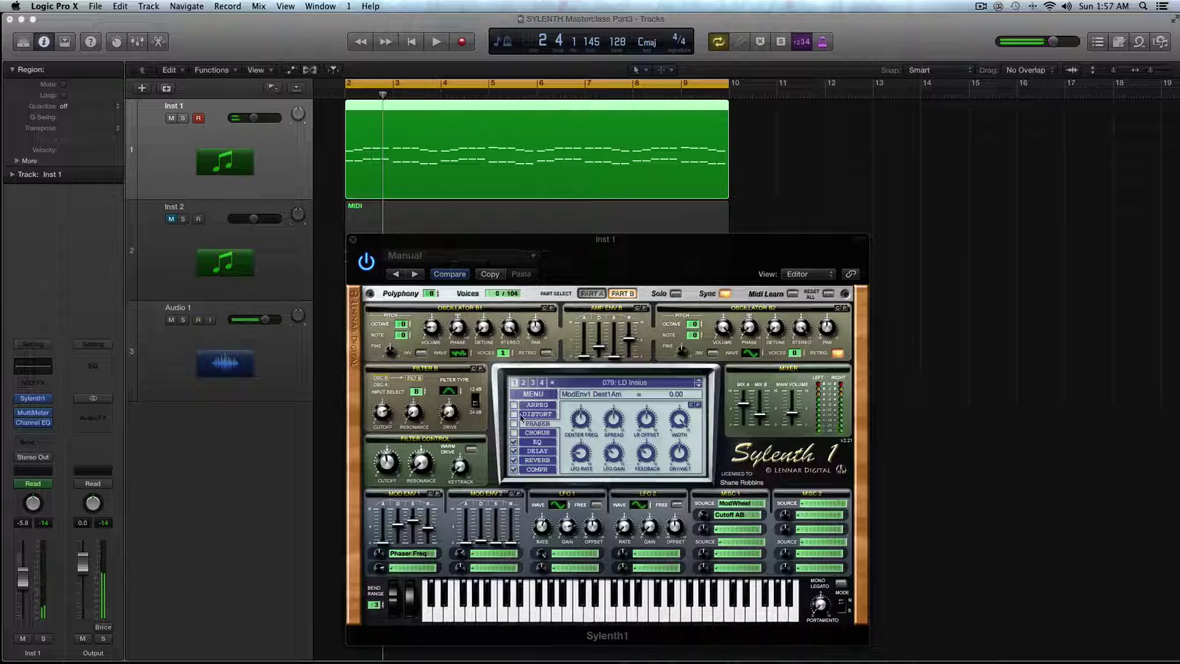
- Turn on the phaser effect and audition the loop with it
{"action": "left_click", "coordinate": [514, 423]}
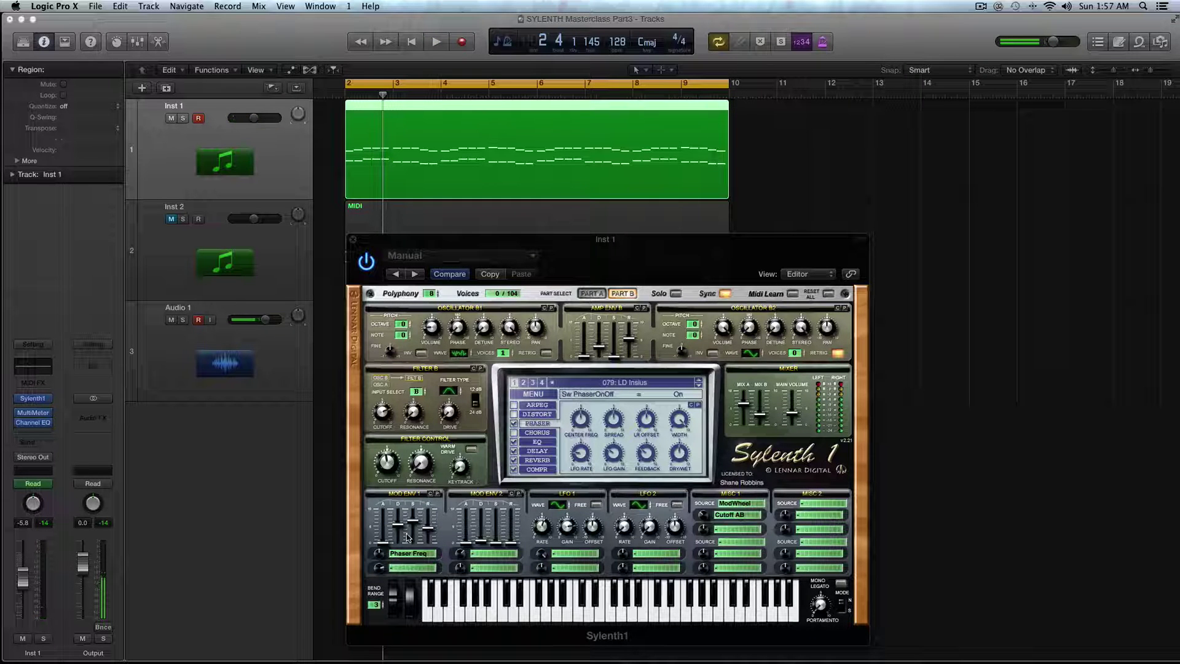
{"action": "key", "text": "space"}
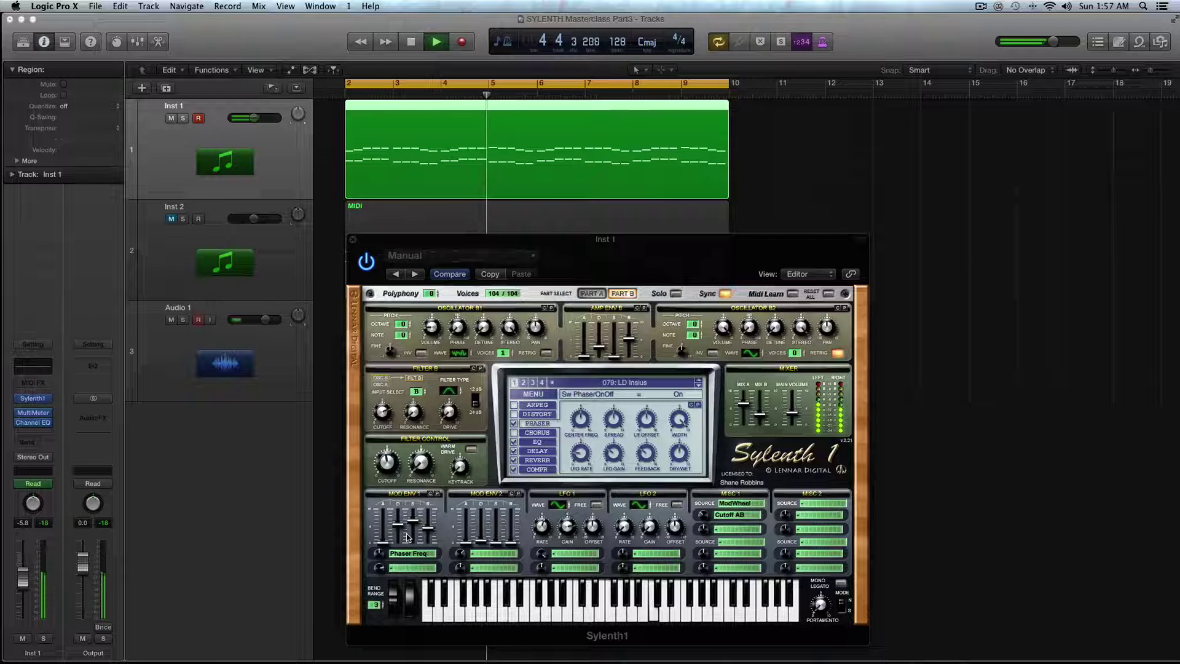
{"action": "key", "text": "space"}
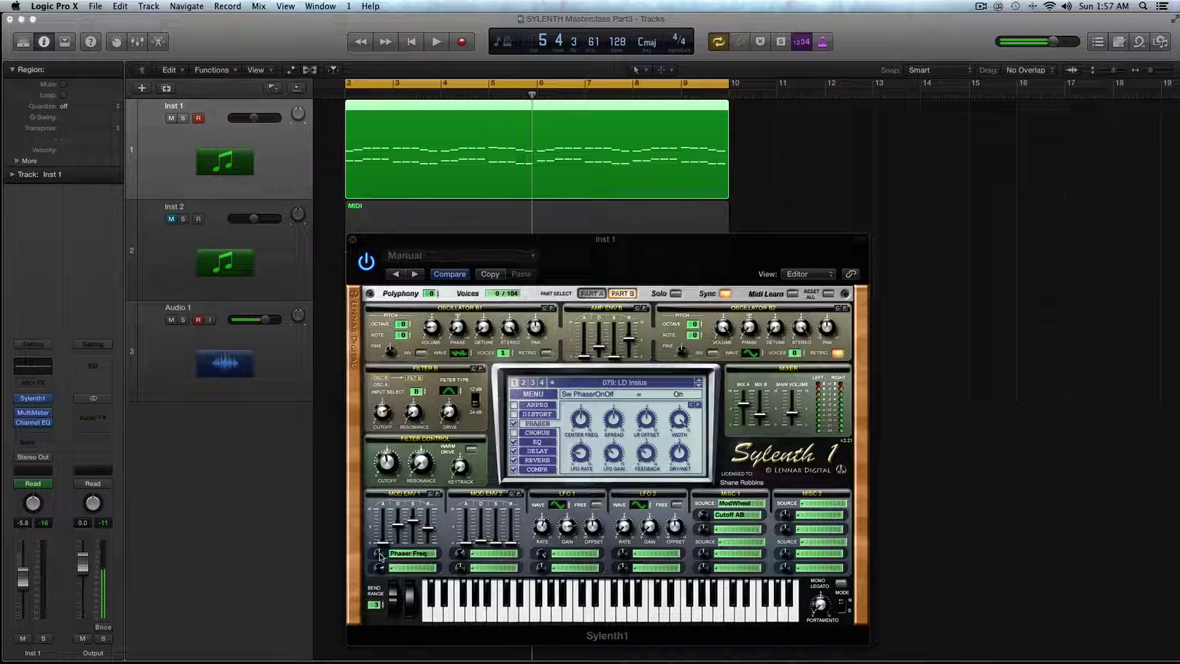
- Play the loop while varying Mod Env 1's first destination amount, leave the amount at 0.95, and stop playback
{"action": "key", "text": "space"}
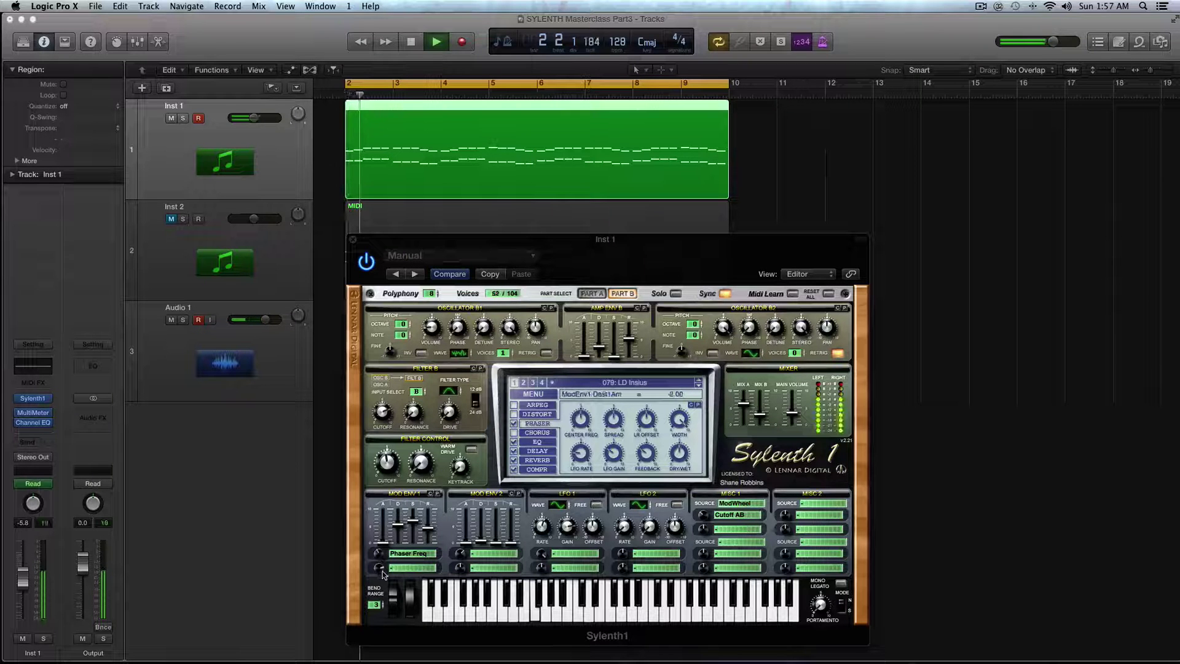
{"action": "left_click_drag", "start_coordinate": [389, 626], "coordinate": [397, 568]}
{"action": "key", "text": "space"}
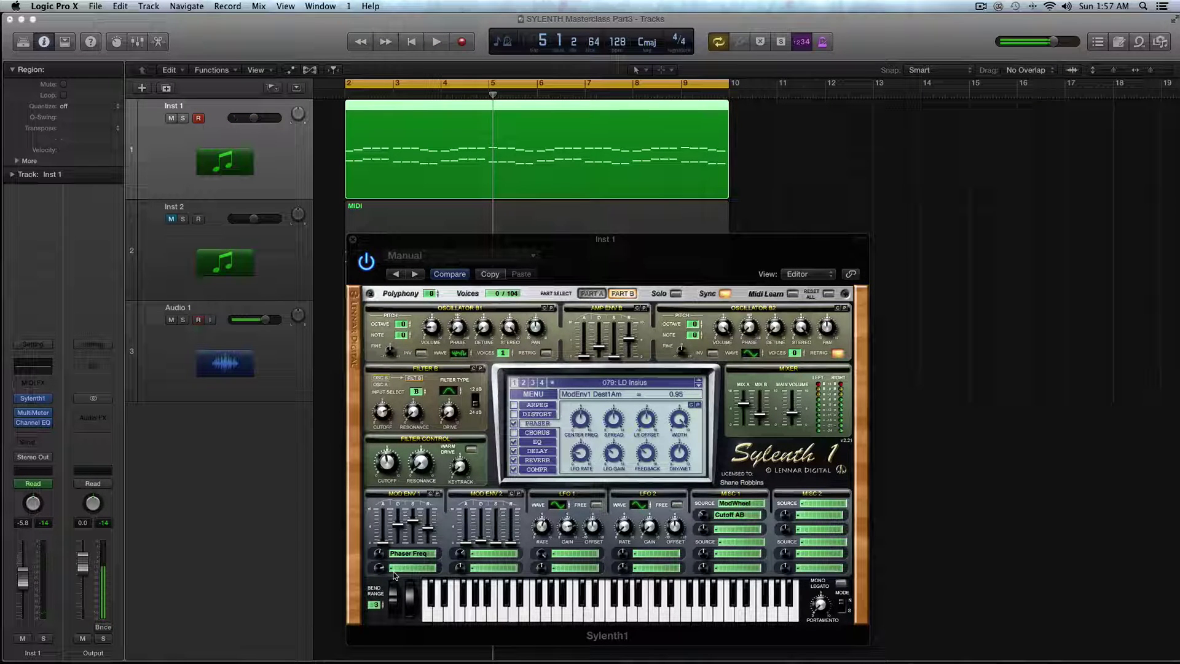
- Reset Mod Env 1's decay, sustain and release to 0.00 and turn off the phaser effect
{"action": "left_click", "coordinate": [409, 554]}
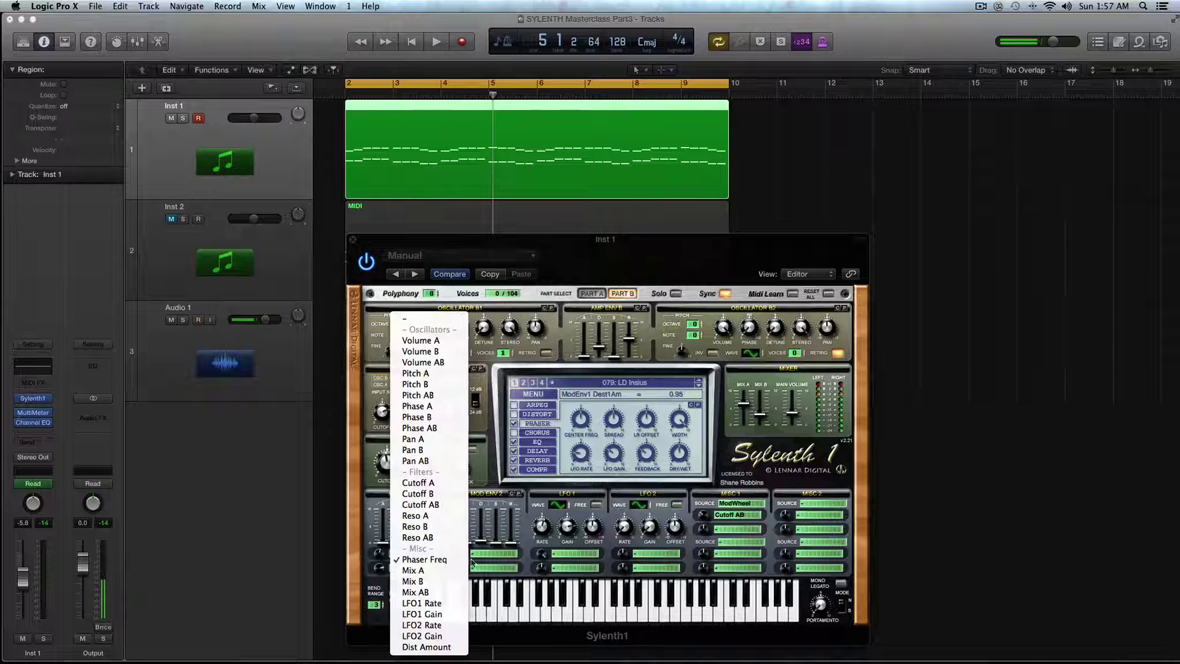
{"action": "left_click", "coordinate": [505, 560]}
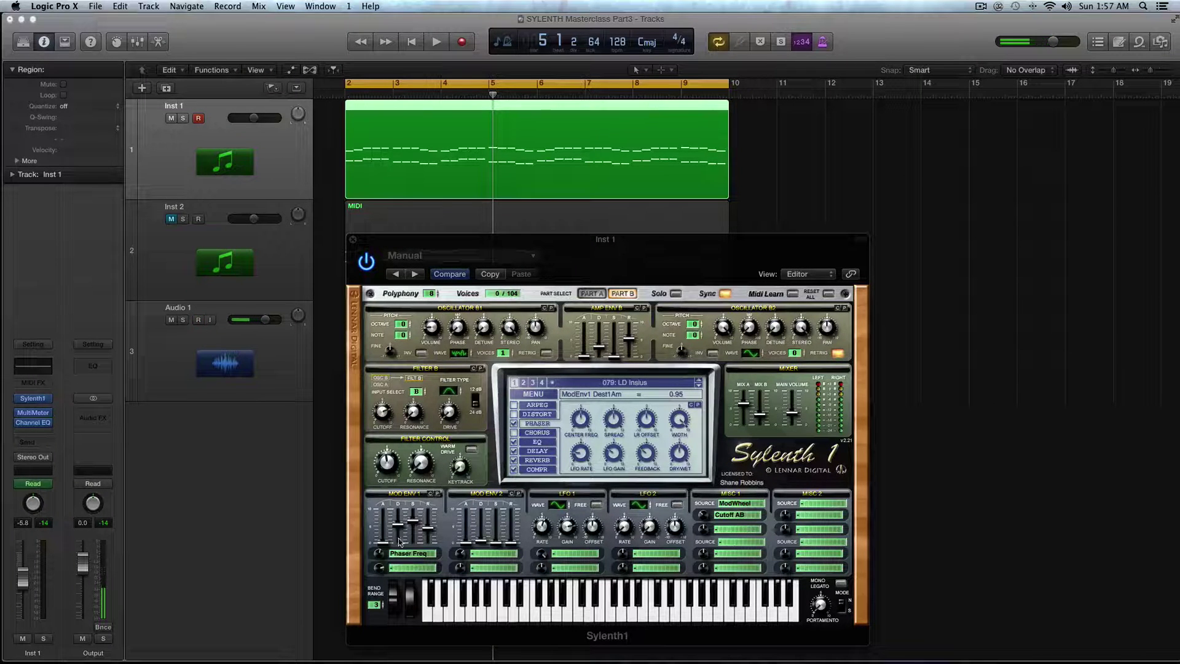
{"action": "left_click_drag", "start_coordinate": [401, 526], "coordinate": [396, 651]}
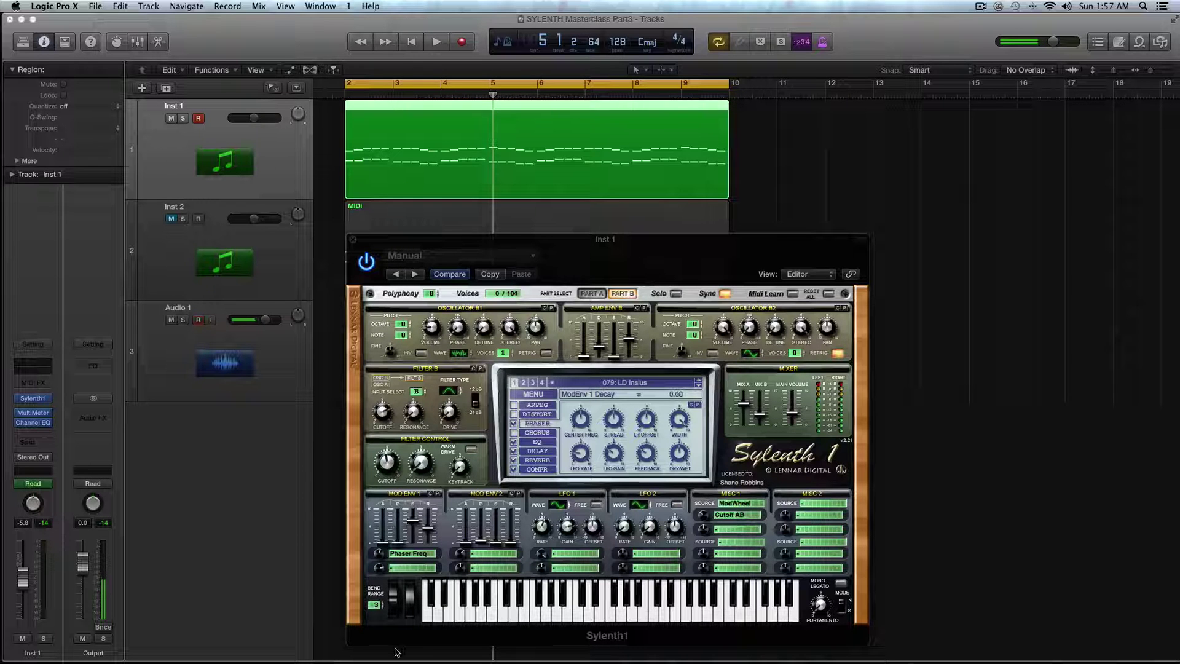
{"action": "left_click_drag", "start_coordinate": [413, 520], "coordinate": [433, 547]}
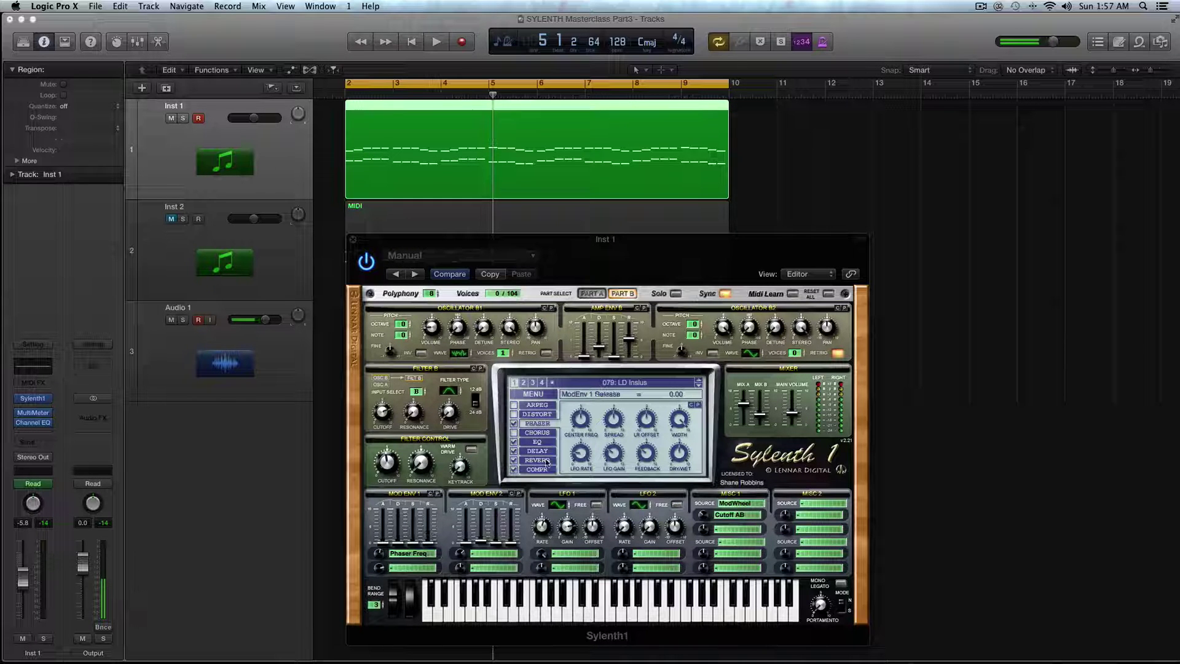
{"action": "left_click", "coordinate": [514, 423]}
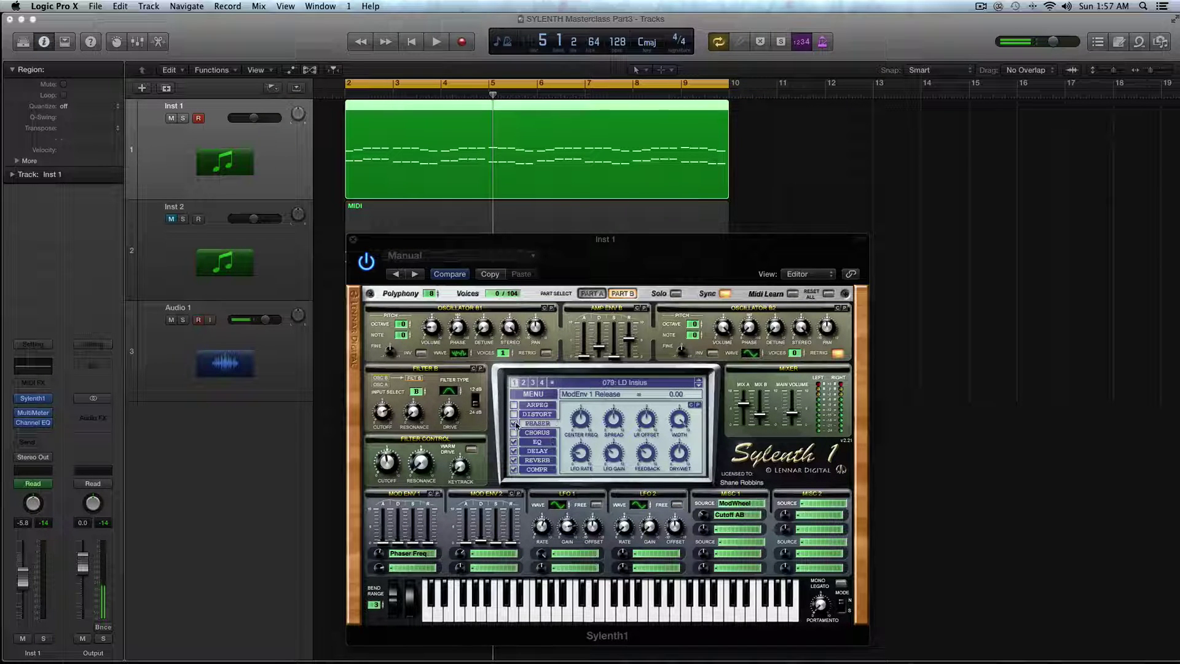
- Switch Mod Env 1's first destination between Mix A and Mix B, leaving it on Mix A
{"action": "left_click", "coordinate": [425, 554]}
{"action": "left_click", "coordinate": [439, 571]}
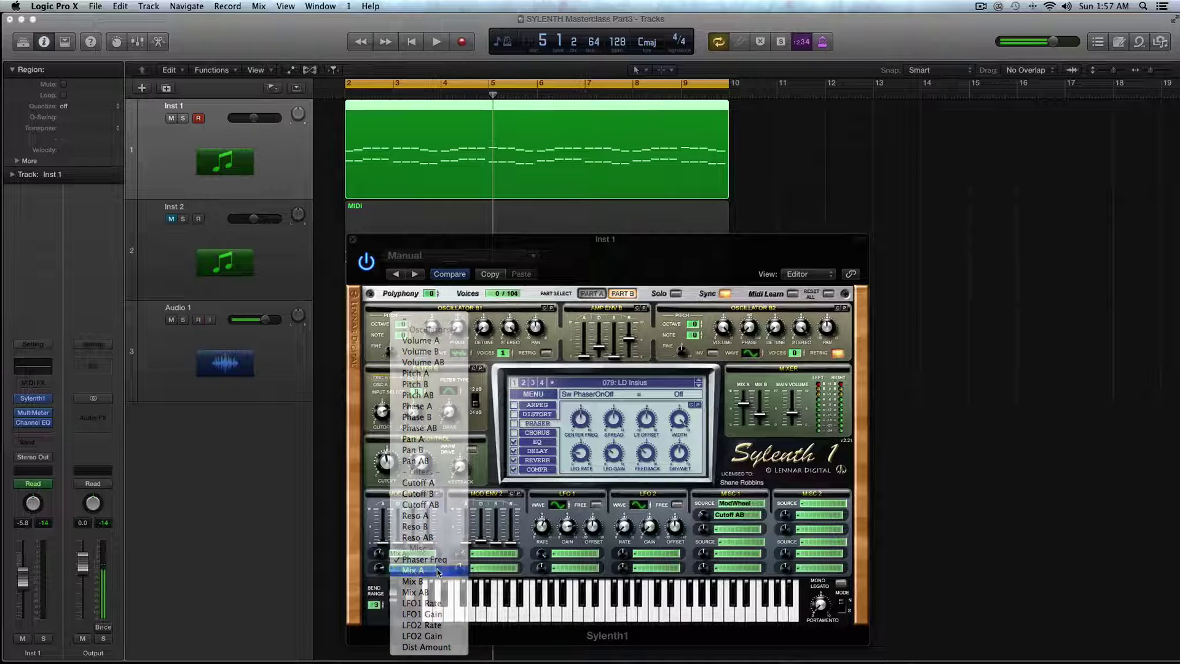
{"action": "left_click", "coordinate": [412, 554]}
{"action": "left_click", "coordinate": [424, 570]}
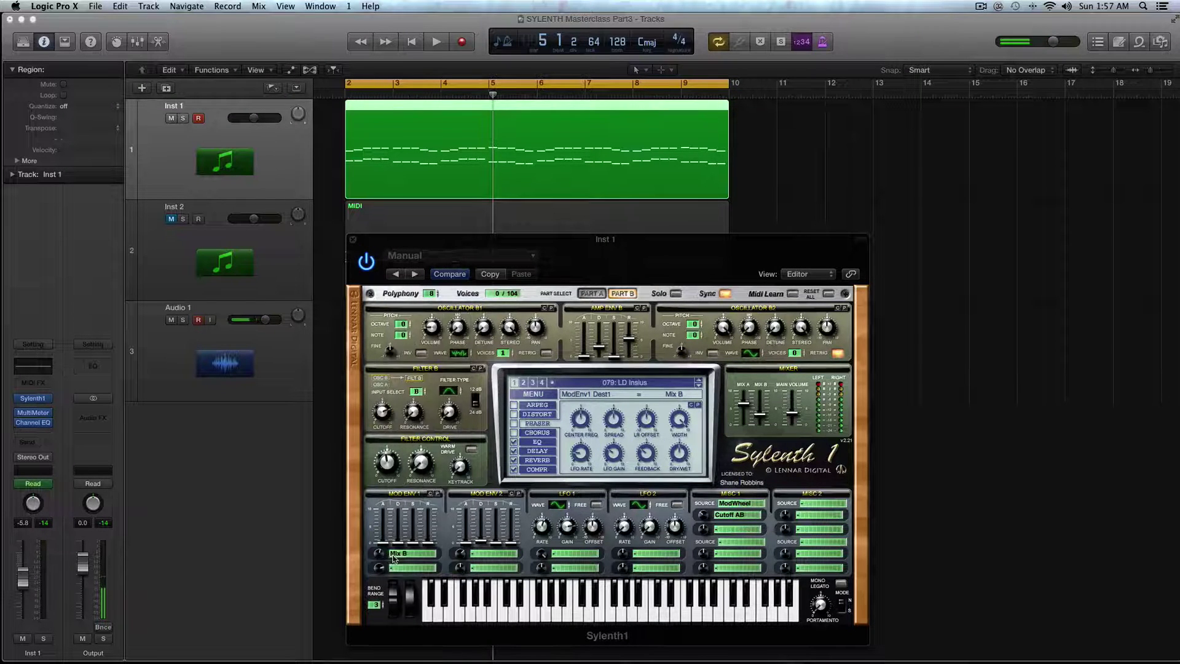
{"action": "left_click", "coordinate": [394, 558]}
{"action": "left_click", "coordinate": [418, 545]}
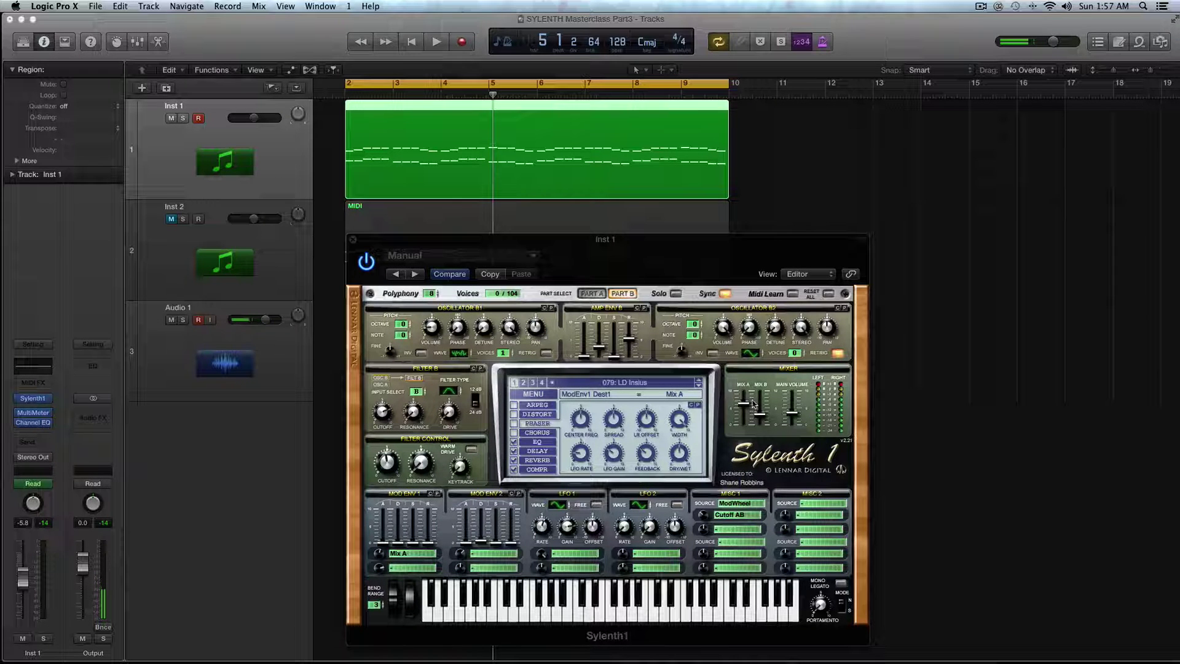
- Keep Mix A as the destination, raise Mod Env 1's decay, and set its first destination amount to 5.62
{"action": "left_click", "coordinate": [399, 554]}
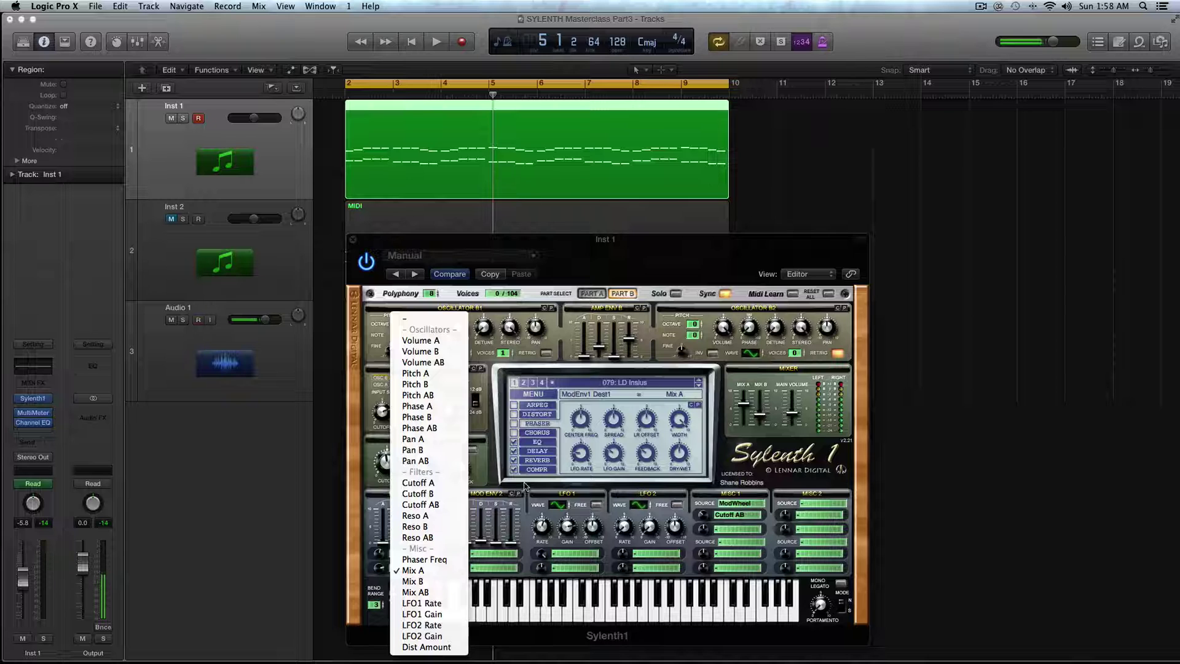
{"action": "left_click", "coordinate": [408, 570]}
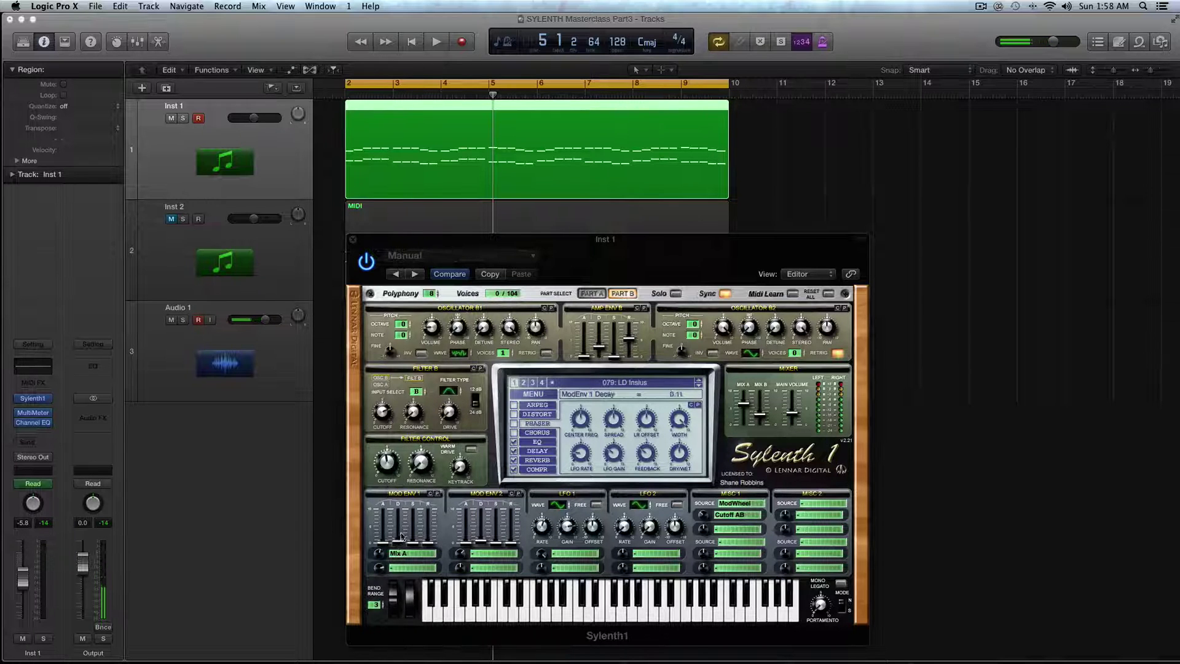
{"action": "mouse_move", "coordinate": [401, 537]}
{"action": "left_mouse_down"}
{"action": "mouse_move", "coordinate": [399, 516]}
{"action": "mouse_move", "coordinate": [380, 531]}
{"action": "left_mouse_up"}
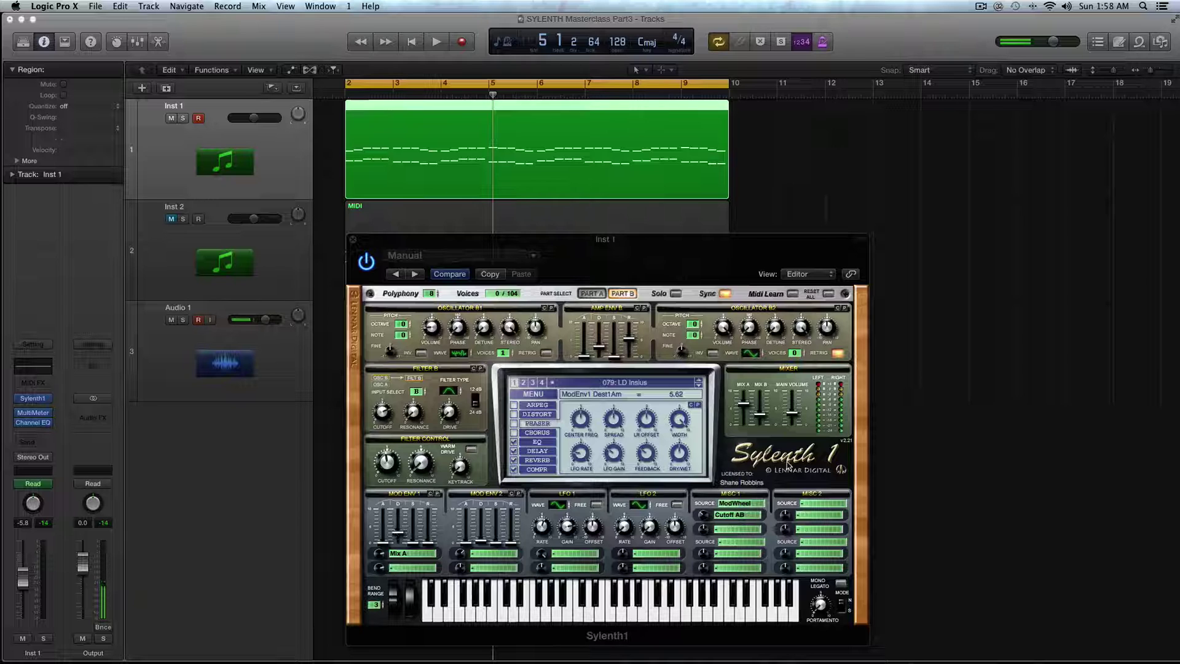
{"action": "left_click", "coordinate": [738, 413]}
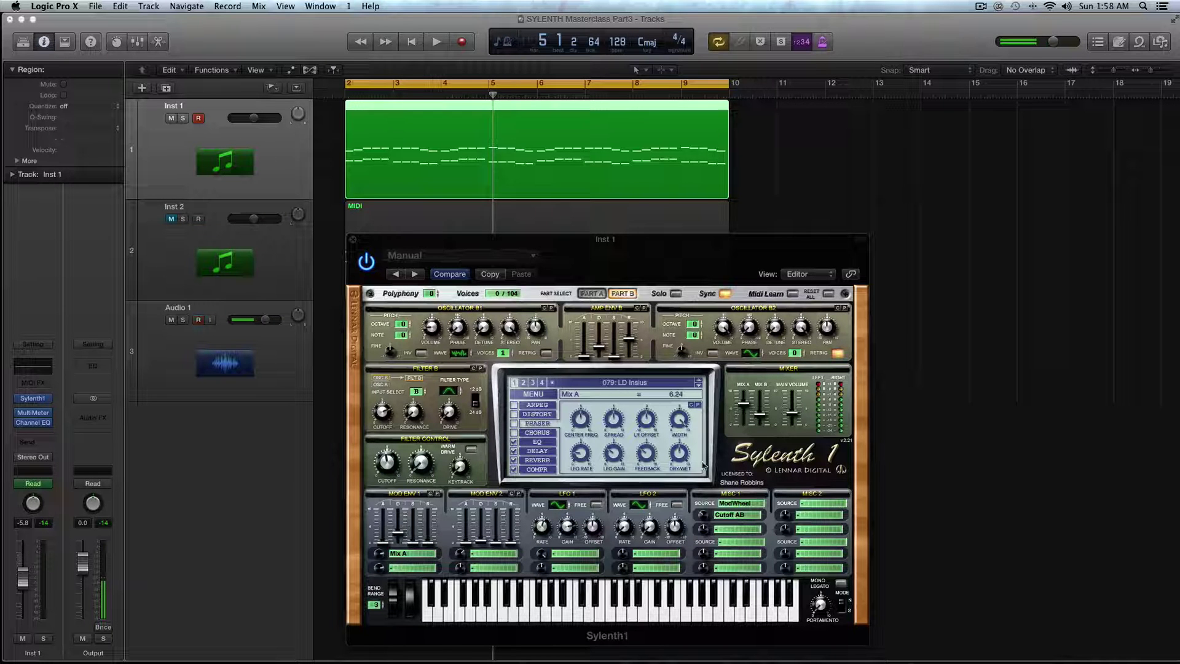
- Examine the LFO1 and LFO2 rate and gain targets among Mod Env 1's destinations, keeping Mix A assigned
{"action": "left_click", "coordinate": [397, 553]}
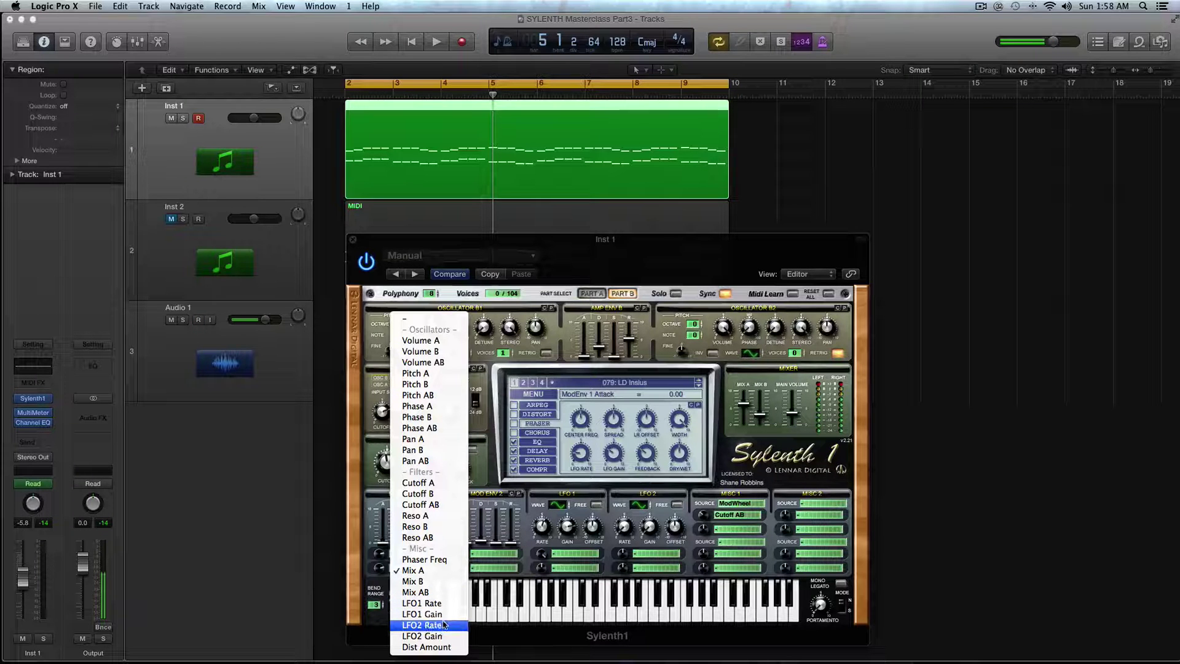
{"action": "left_click", "coordinate": [486, 573]}
{"action": "left_click", "coordinate": [413, 557]}
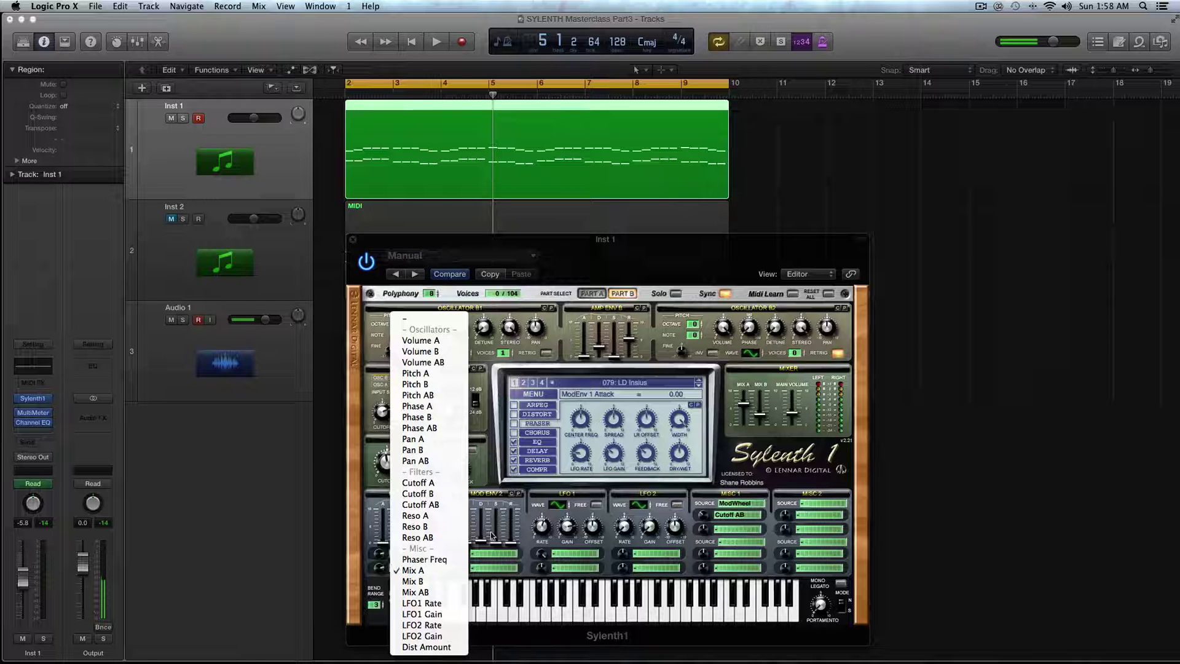
{"action": "left_click", "coordinate": [553, 505]}
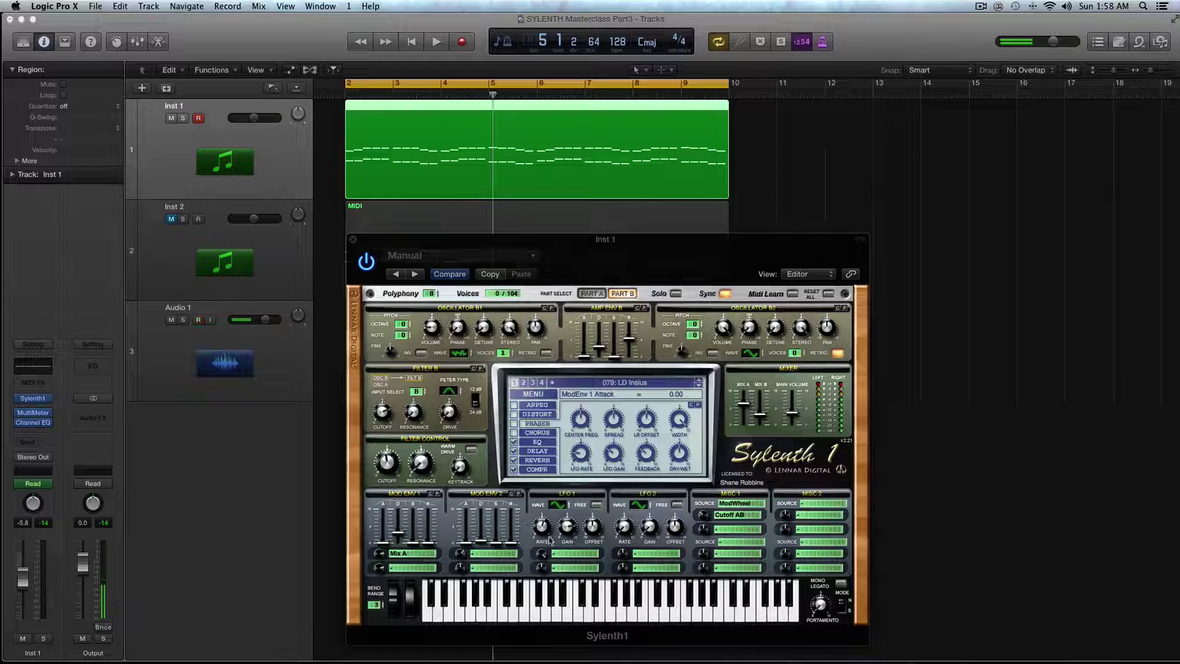
{"action": "left_click", "coordinate": [423, 551]}
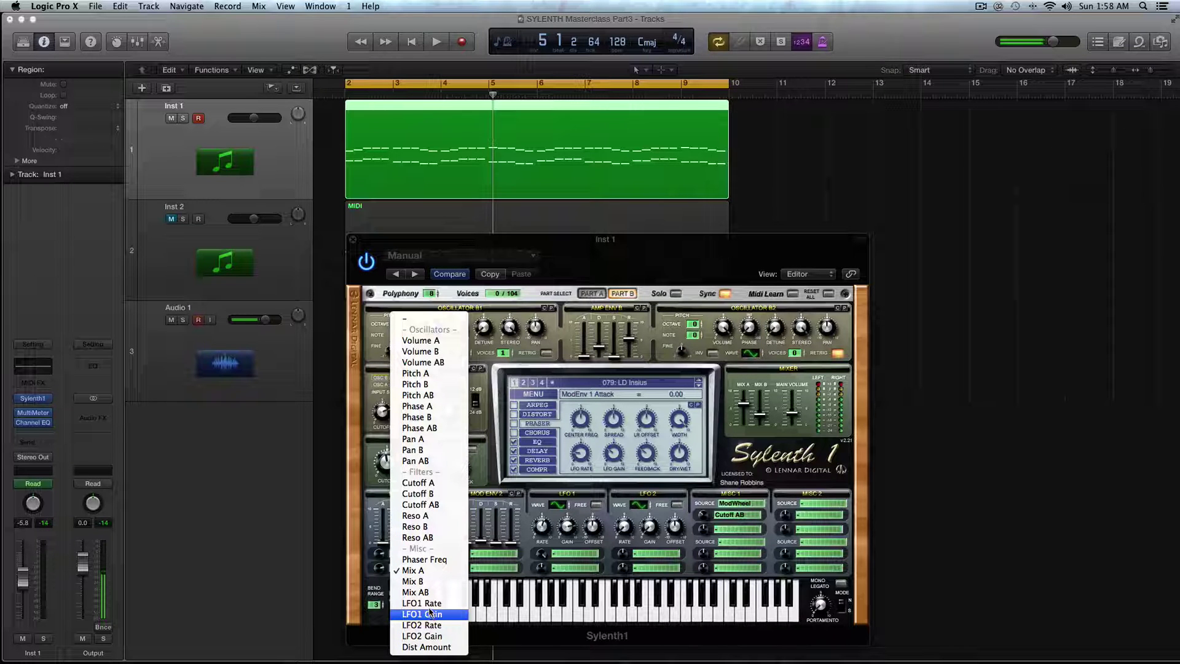
{"action": "left_click", "coordinate": [557, 551]}
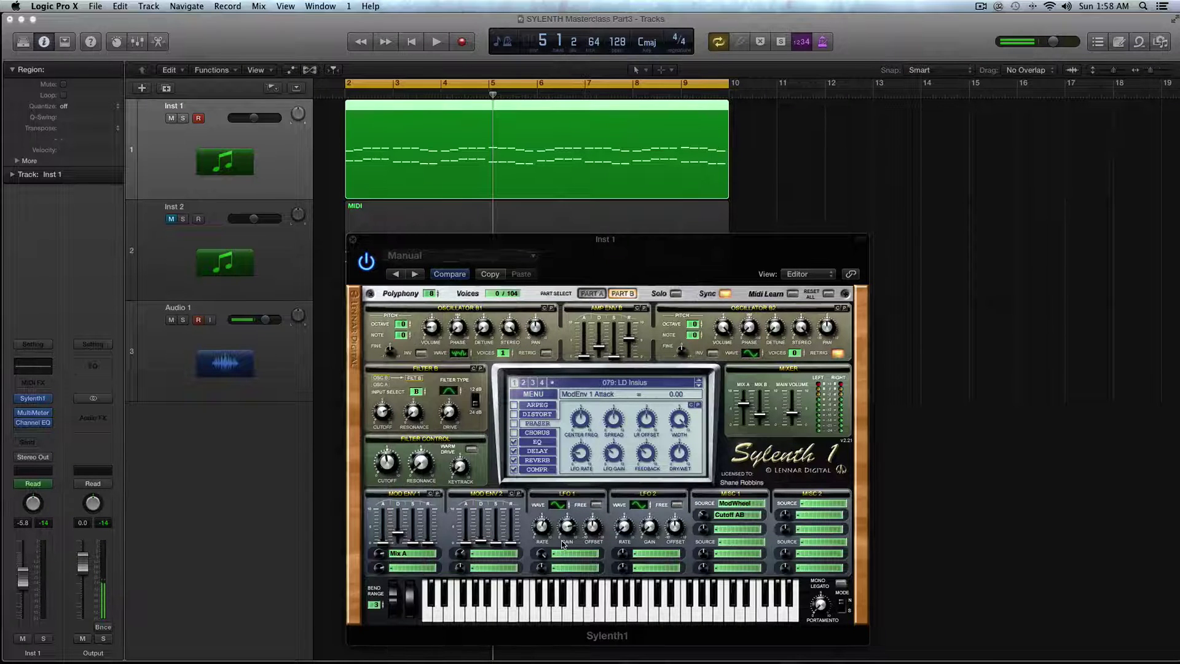
- Set Mod Env 1's first destination to Dist Amount and reset that destination's amount to 0.00
{"action": "left_click", "coordinate": [417, 551]}
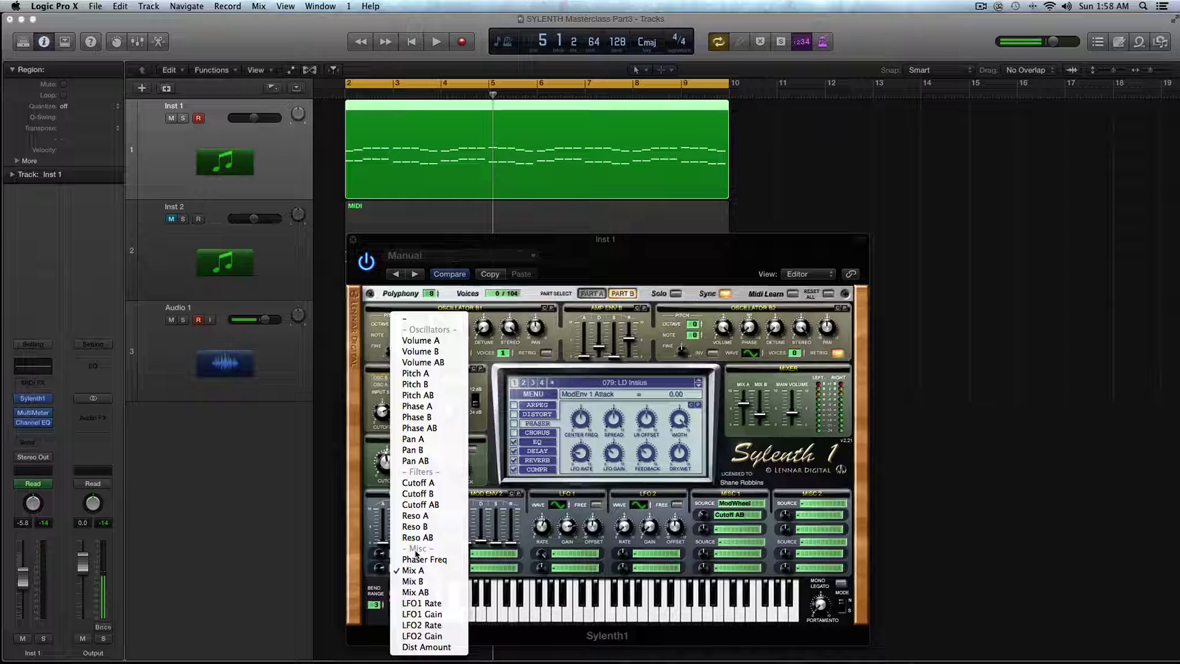
{"action": "left_click", "coordinate": [438, 648]}
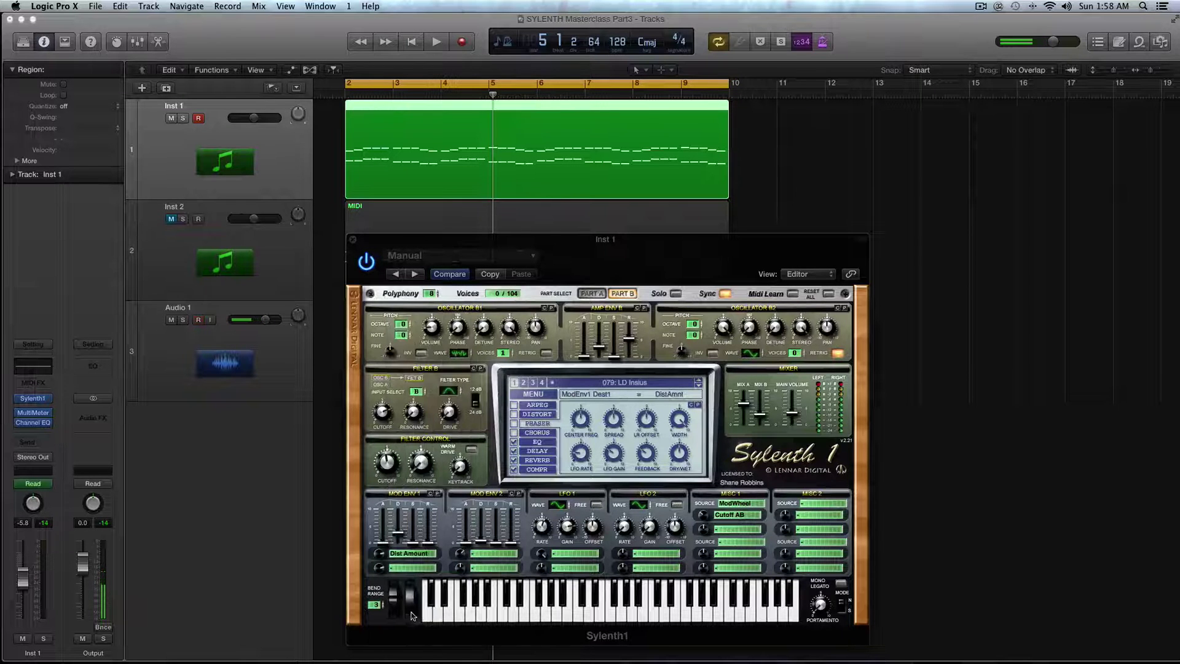
{"action": "double_click", "coordinate": [380, 569]}
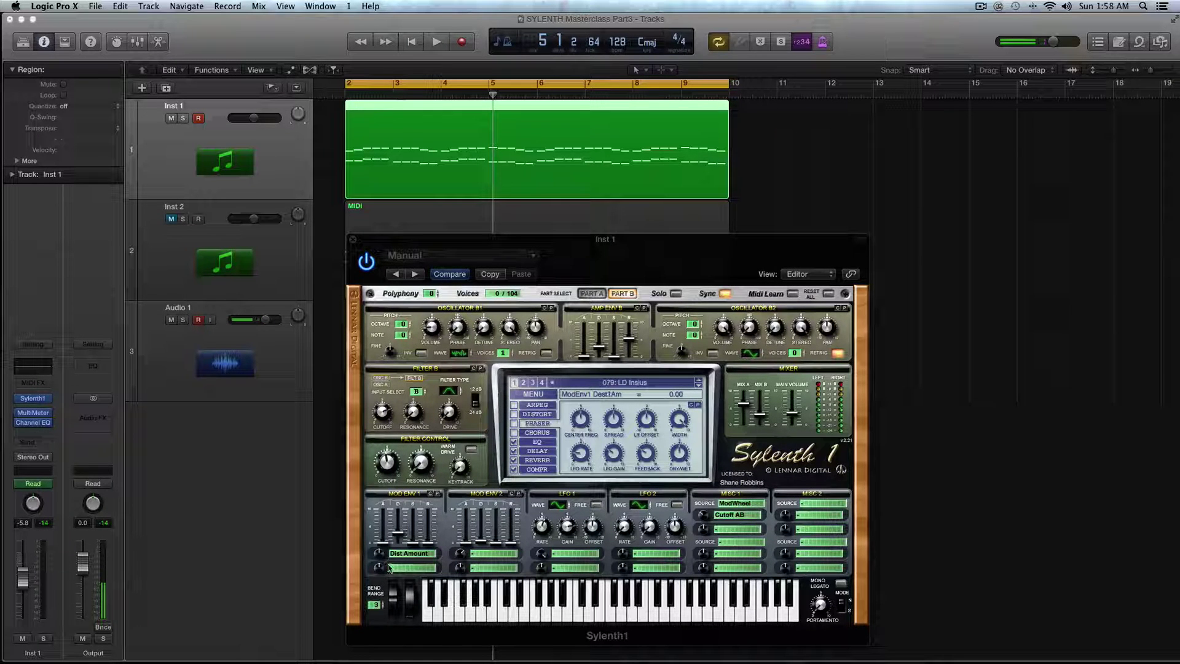
{"action": "left_click", "coordinate": [412, 553]}
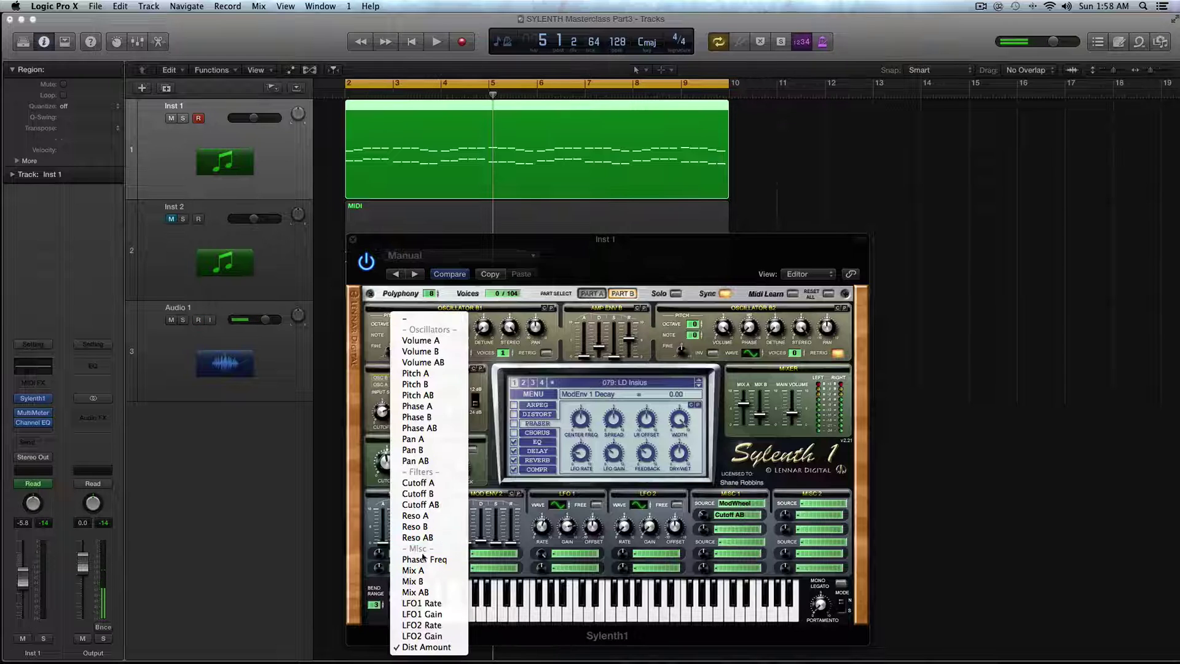
{"action": "left_click", "coordinate": [513, 553]}
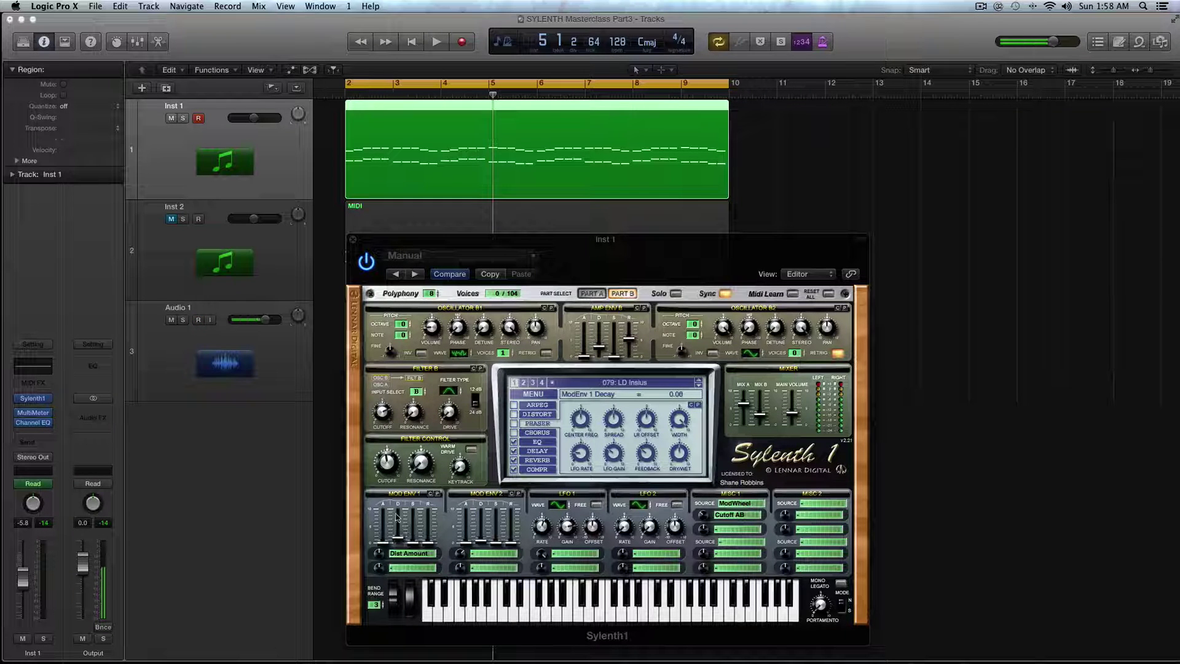
- Raise Mod Env 1's decay, sustain and release, and set its first destination amount to 5.62
{"action": "left_click_drag", "start_coordinate": [398, 541], "coordinate": [393, 484]}
{"action": "left_click_drag", "start_coordinate": [418, 545], "coordinate": [427, 486]}
{"action": "left_click_drag", "start_coordinate": [379, 553], "coordinate": [381, 524]}
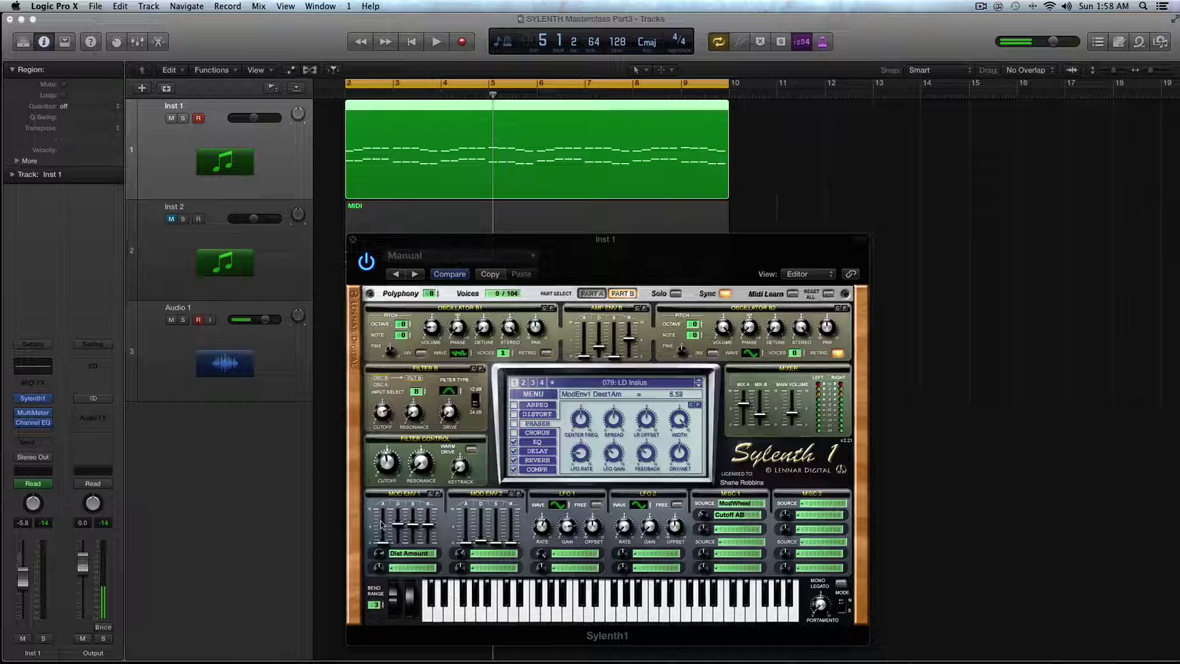
- Turn on the distortion effect and audition the track while adjusting Mod Env 1's first destination amount to 1.43
{"action": "left_click", "coordinate": [514, 415]}
{"action": "key", "text": "space"}
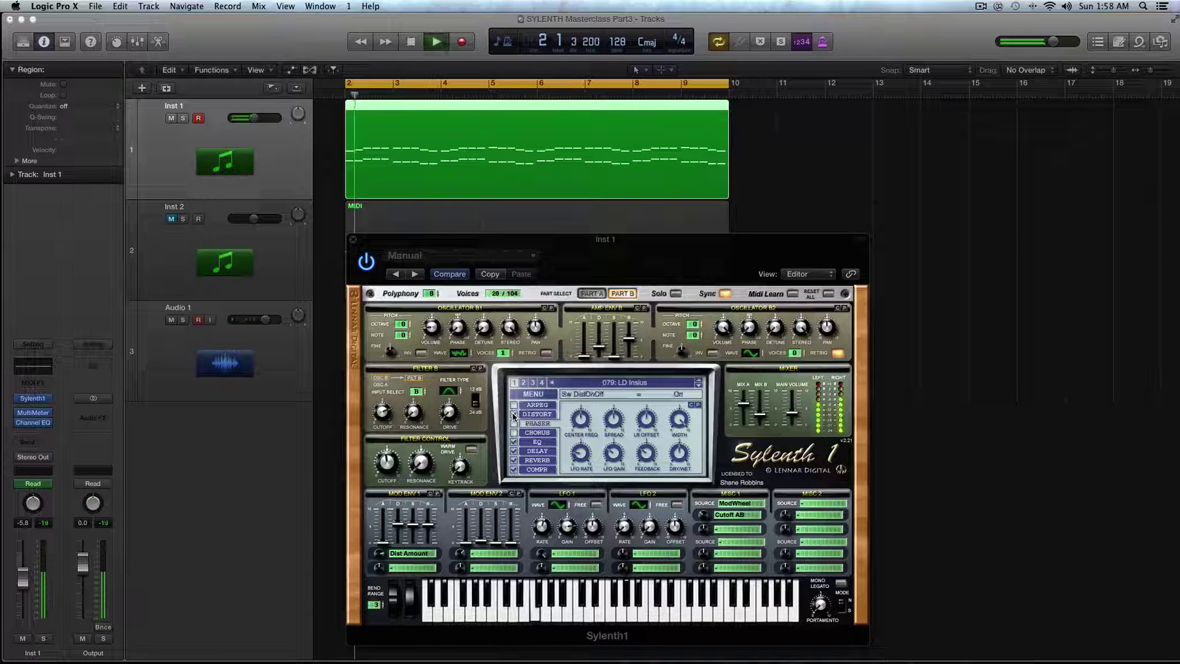
{"action": "left_click", "coordinate": [514, 415]}
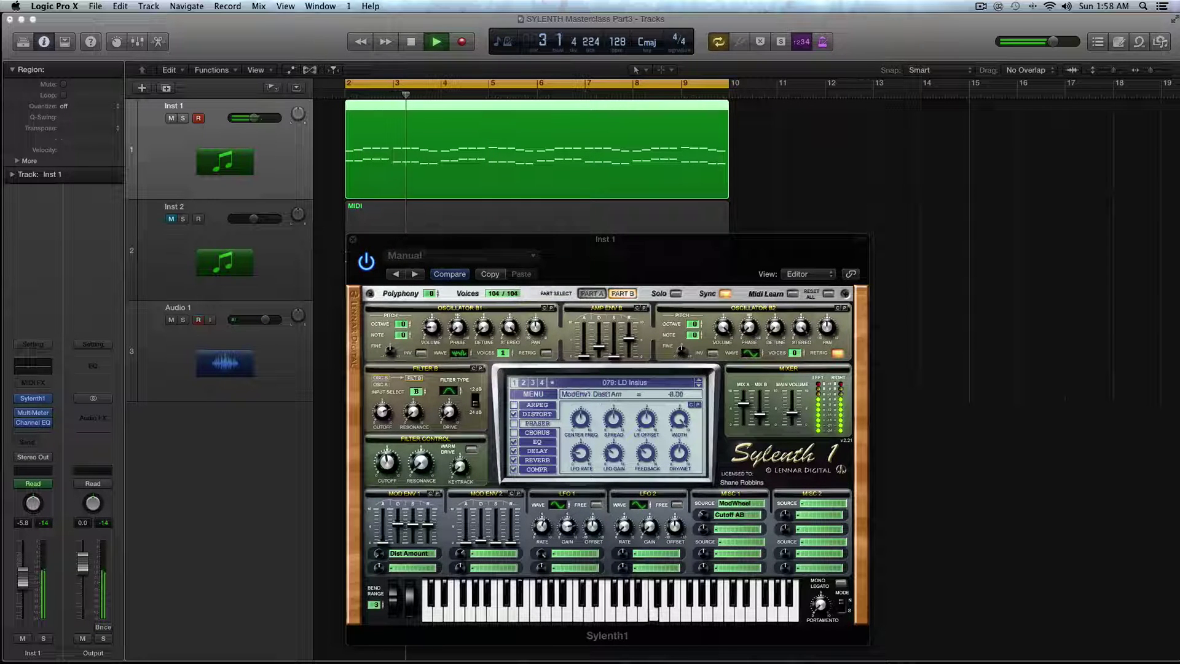
{"action": "left_click_drag", "start_coordinate": [385, 662], "coordinate": [379, 568]}
{"action": "key", "text": "space"}
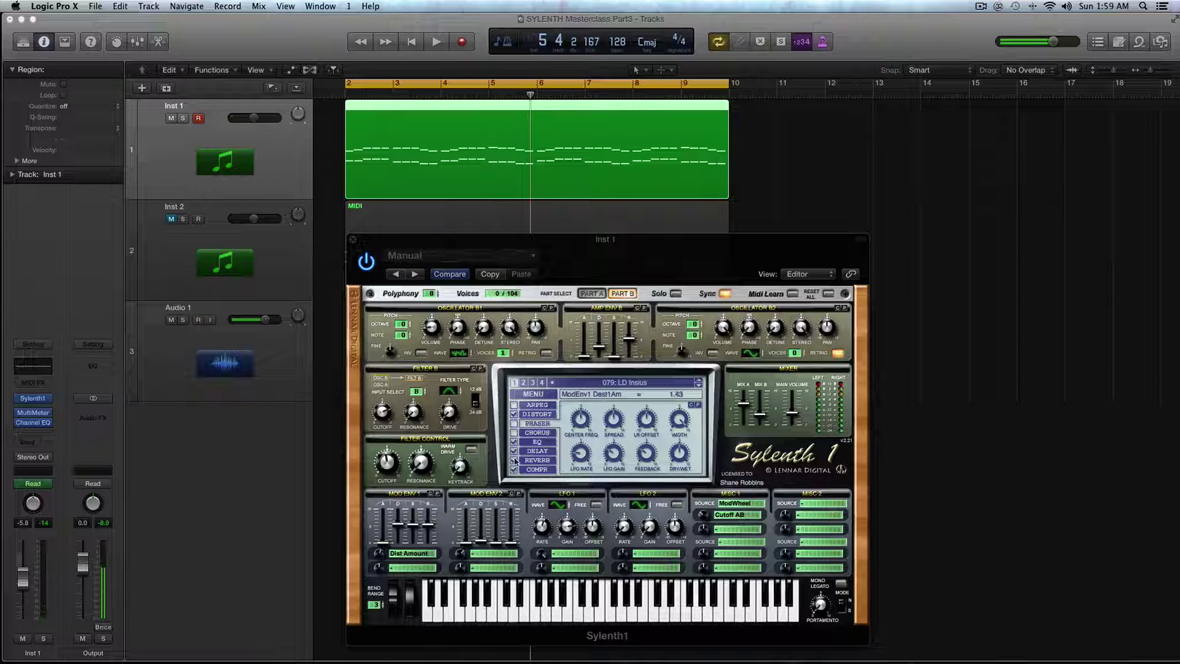
- Lower Mod Env 1's sustain and release, and set the distortion's dry/wet to 21.43 %
{"action": "left_click", "coordinate": [526, 415]}
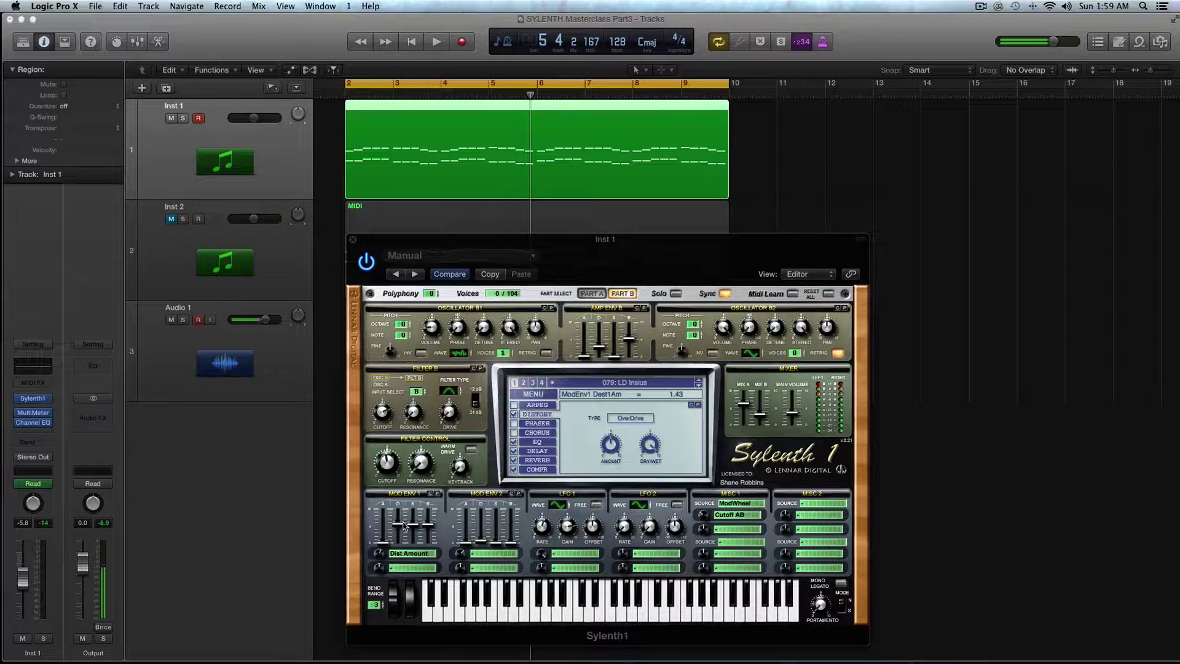
{"action": "left_click_drag", "start_coordinate": [412, 525], "coordinate": [429, 543]}
{"action": "left_click", "coordinate": [649, 445]}
- Audition the track while lowering Mod Env 1's decay to 2.41, and stop playback
{"action": "key", "text": "space"}
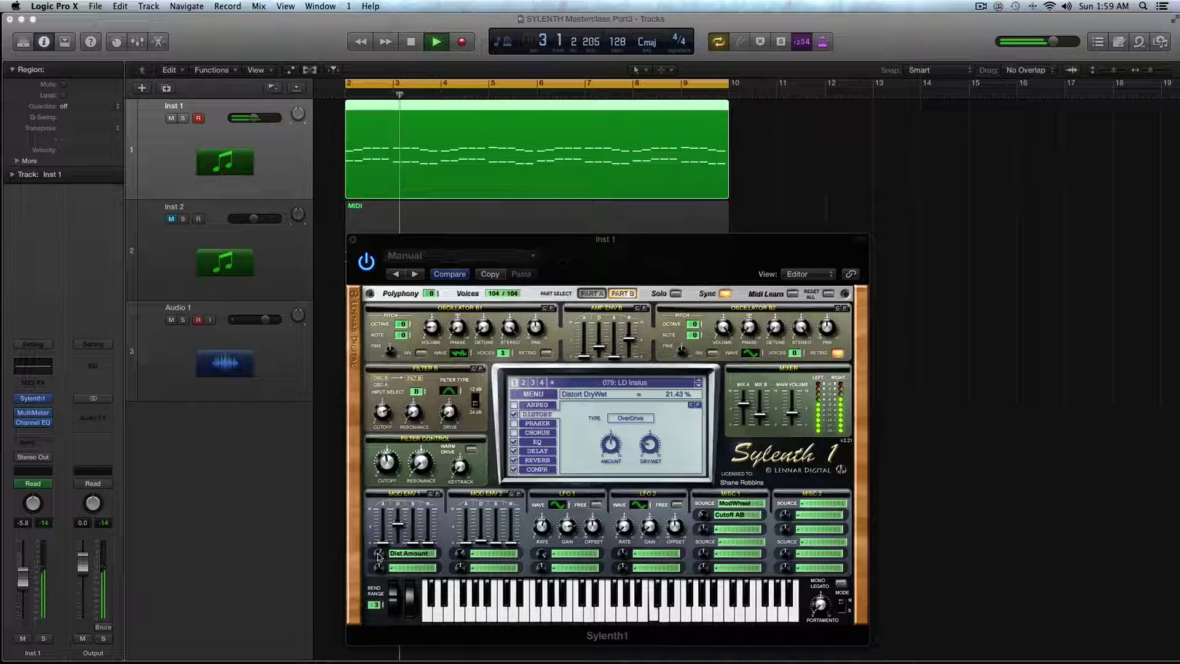
{"action": "left_click_drag", "start_coordinate": [398, 524], "coordinate": [399, 560]}
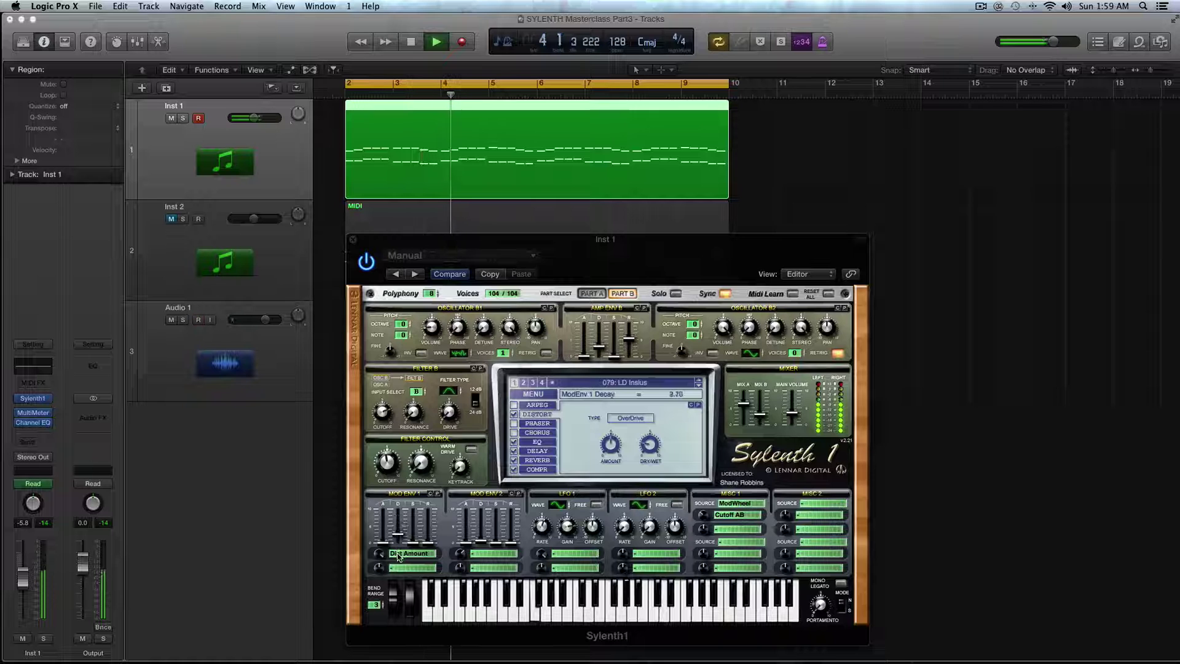
{"action": "key", "text": "space"}
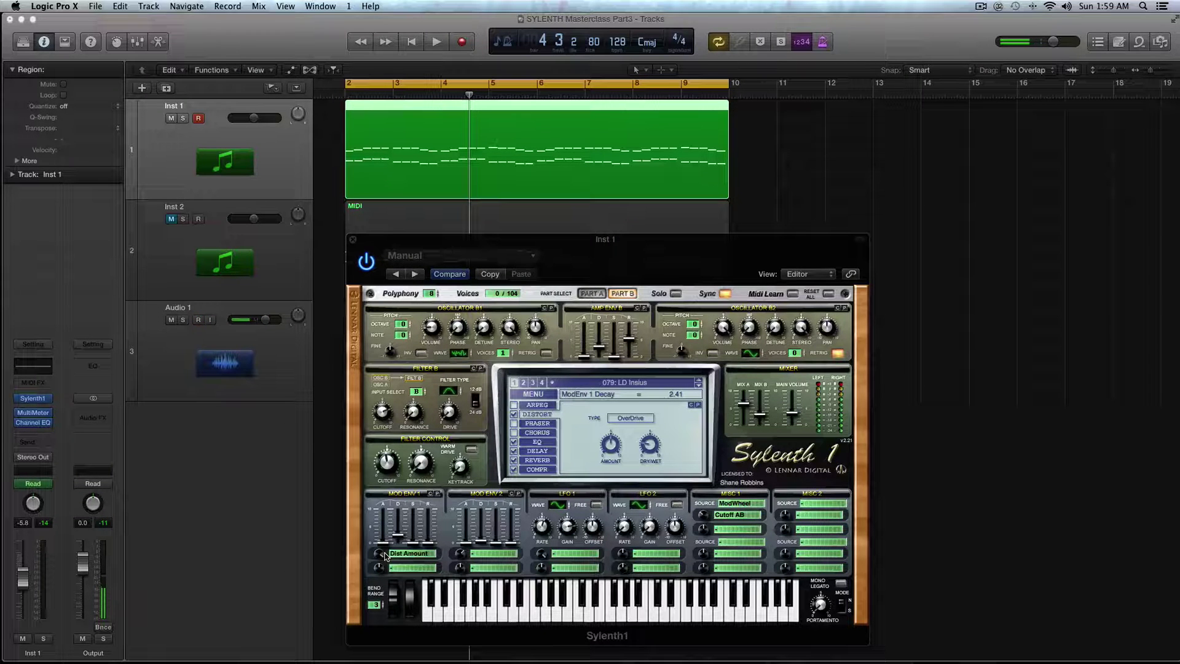
- Clear Mod Env 1's first destination and reset its decay to 0.00
{"action": "left_click", "coordinate": [396, 554]}
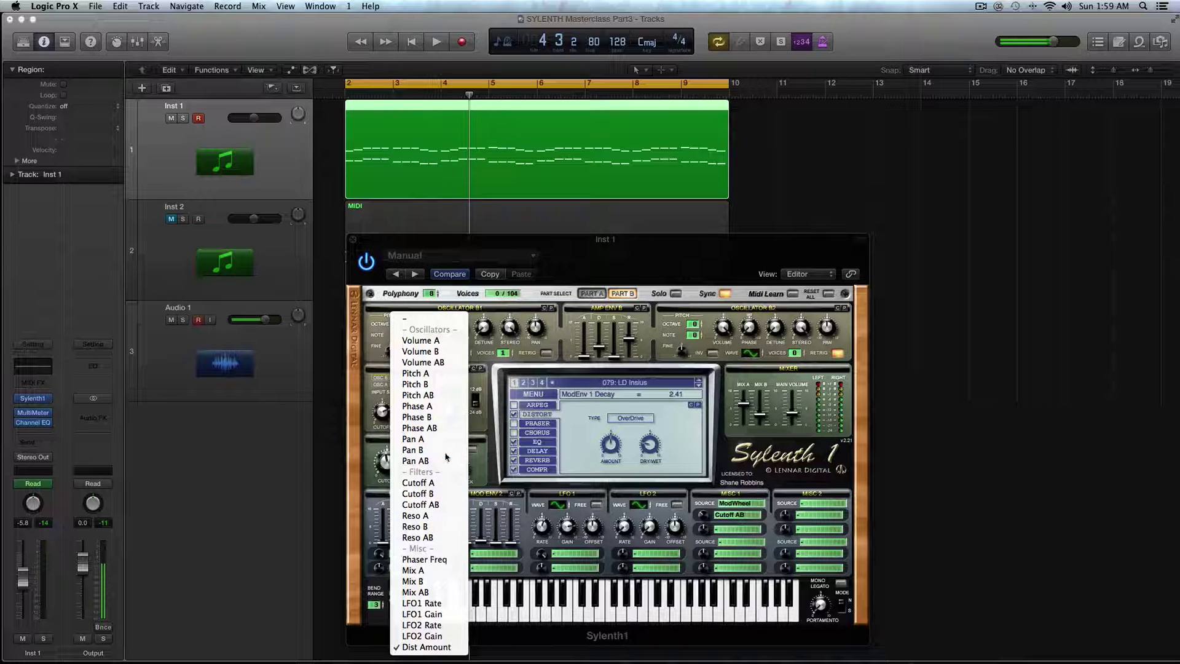
{"action": "left_click", "coordinate": [500, 527]}
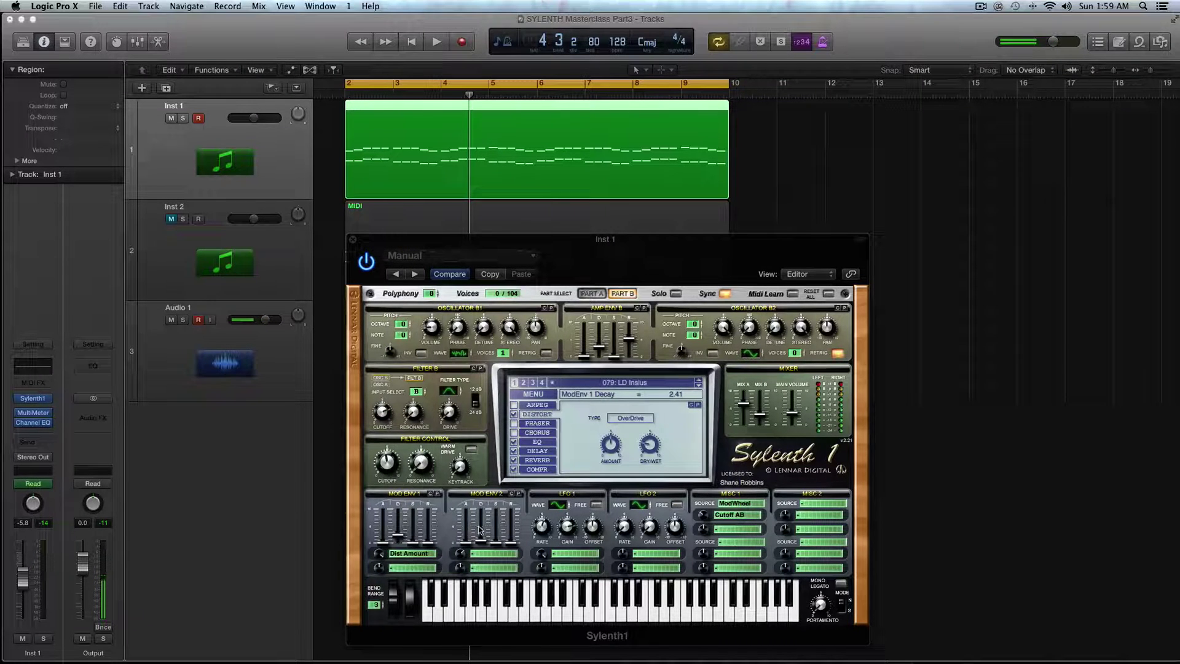
{"action": "left_click", "coordinate": [415, 555]}
{"action": "left_click", "coordinate": [408, 314]}
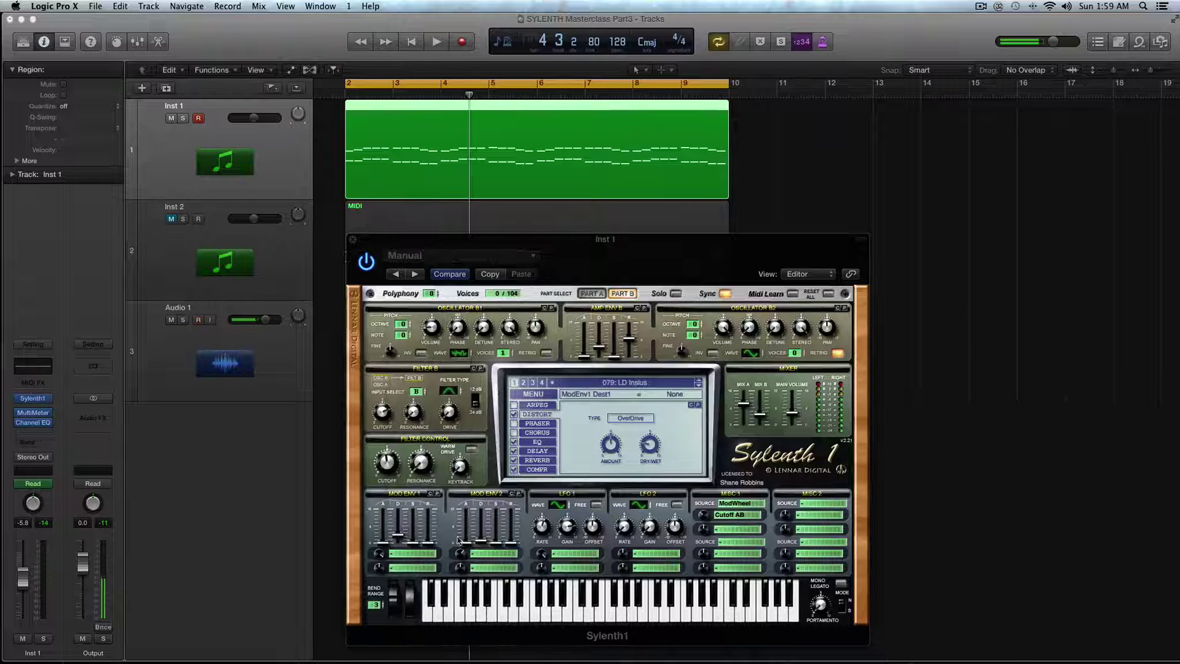
{"action": "left_click_drag", "start_coordinate": [397, 535], "coordinate": [397, 575]}
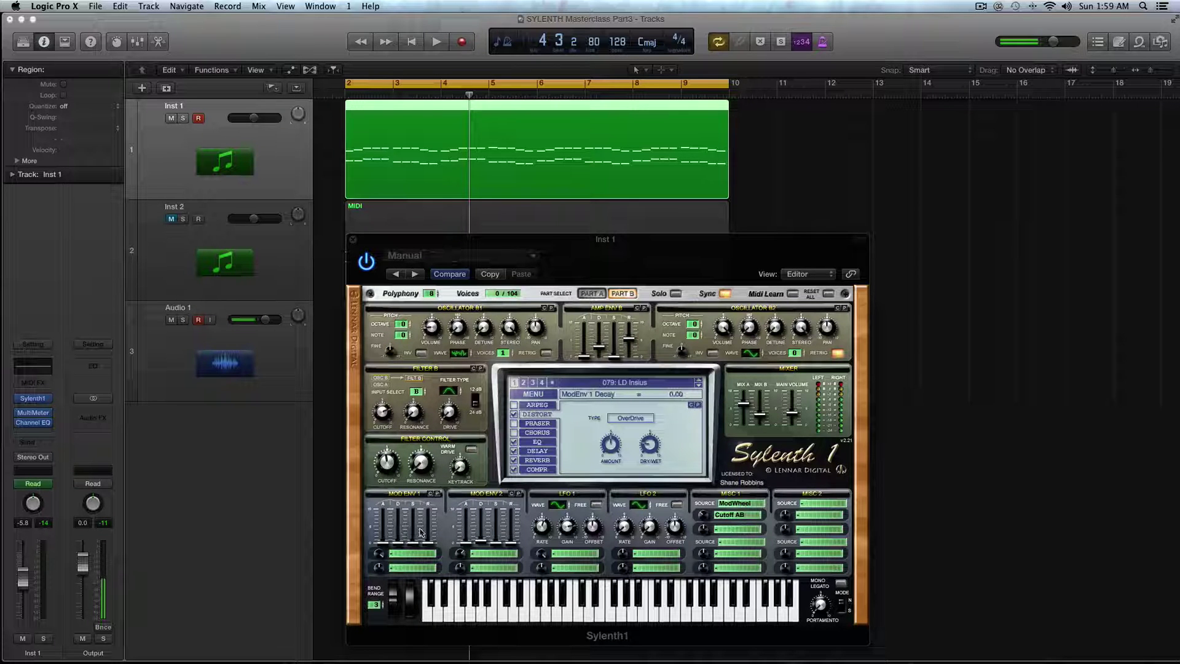
- Examine the available modulation targets for Mod Env 1 and Mod Env 2, leaving their destinations unassigned
{"action": "left_click", "coordinate": [484, 558]}
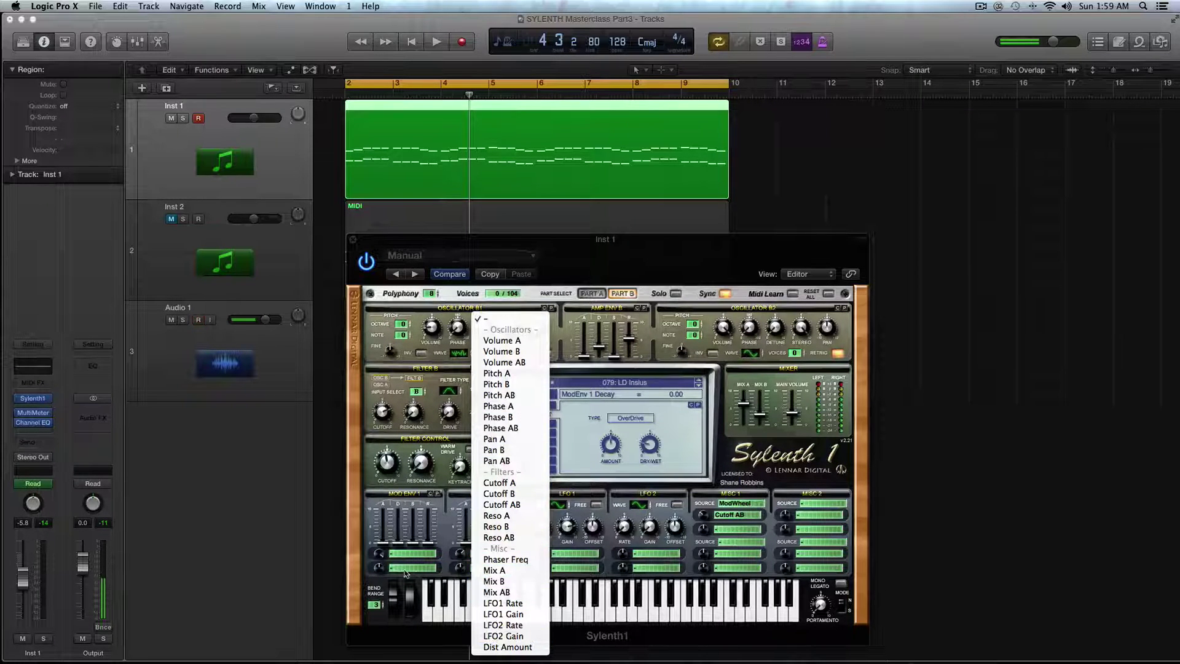
{"action": "left_click", "coordinate": [405, 570]}
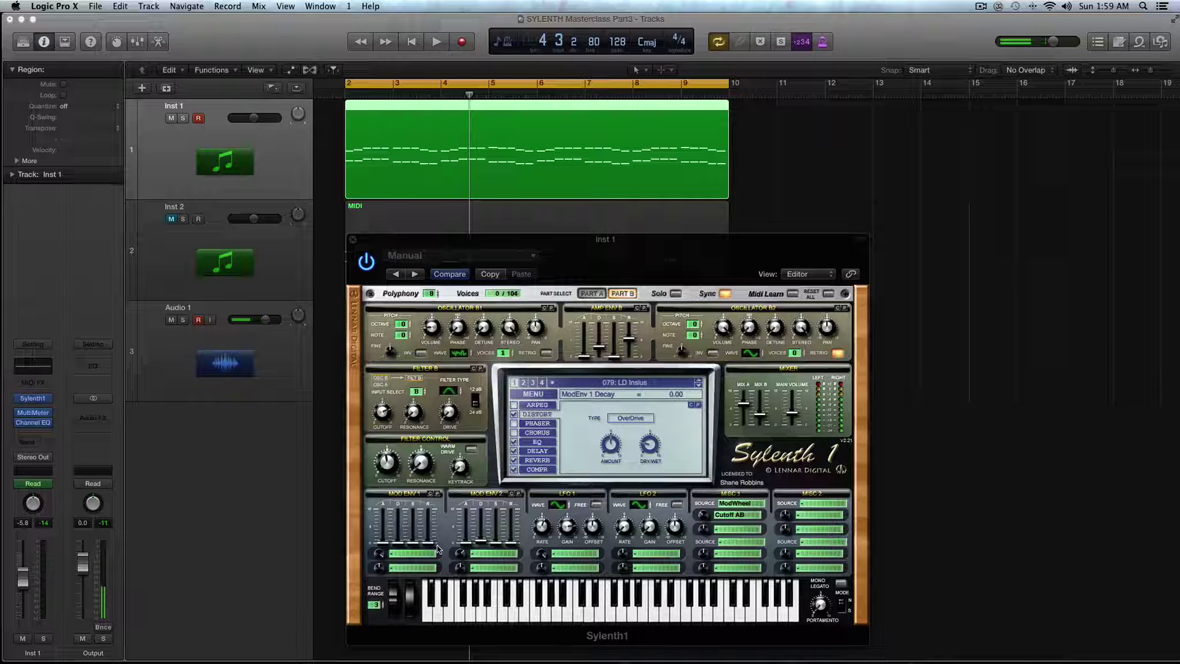
{"action": "left_click", "coordinate": [425, 554]}
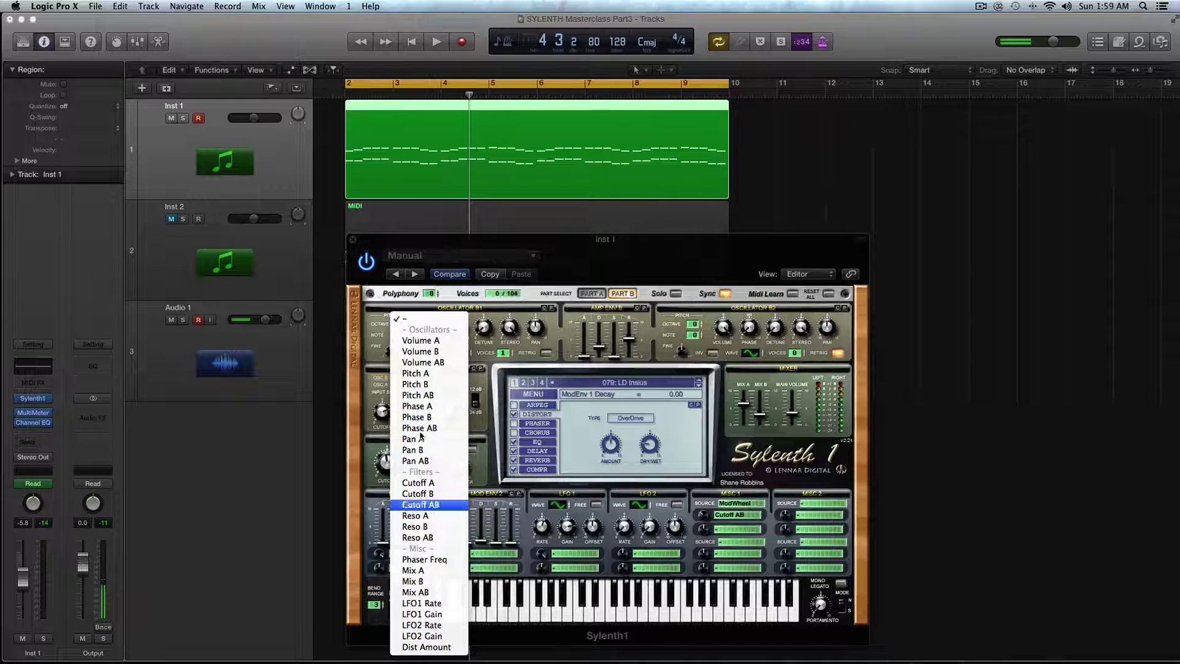
{"action": "left_click", "coordinate": [431, 538]}
{"action": "left_click", "coordinate": [413, 556]}
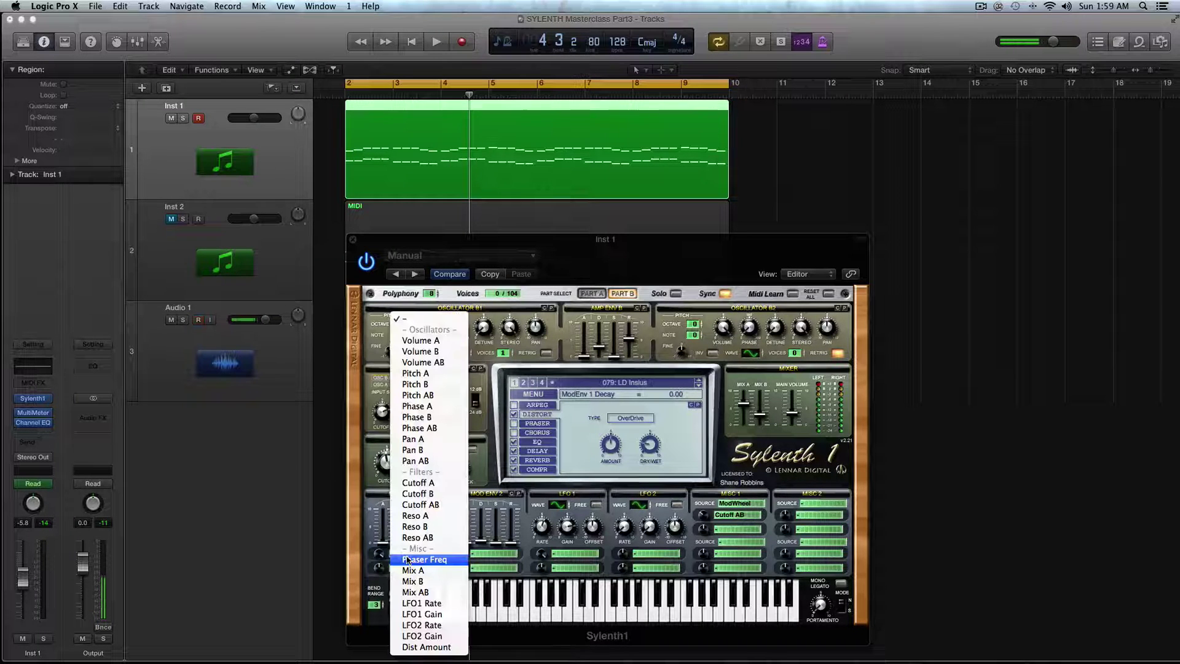
{"action": "left_click", "coordinate": [439, 485]}
{"action": "left_click", "coordinate": [518, 542]}
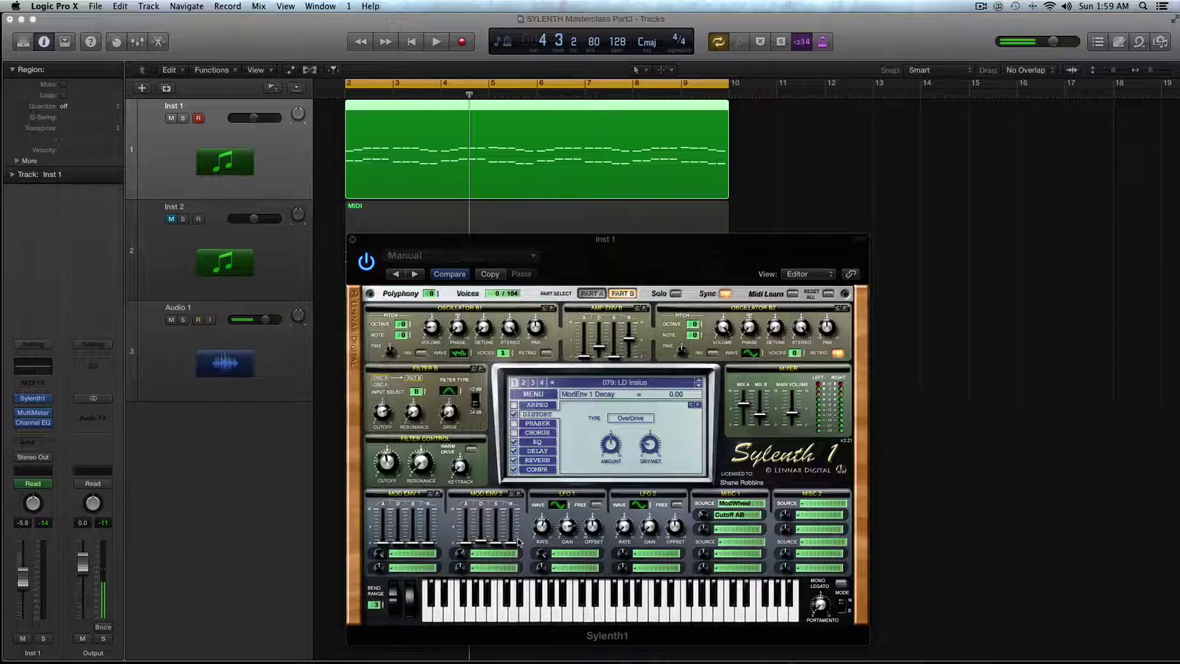